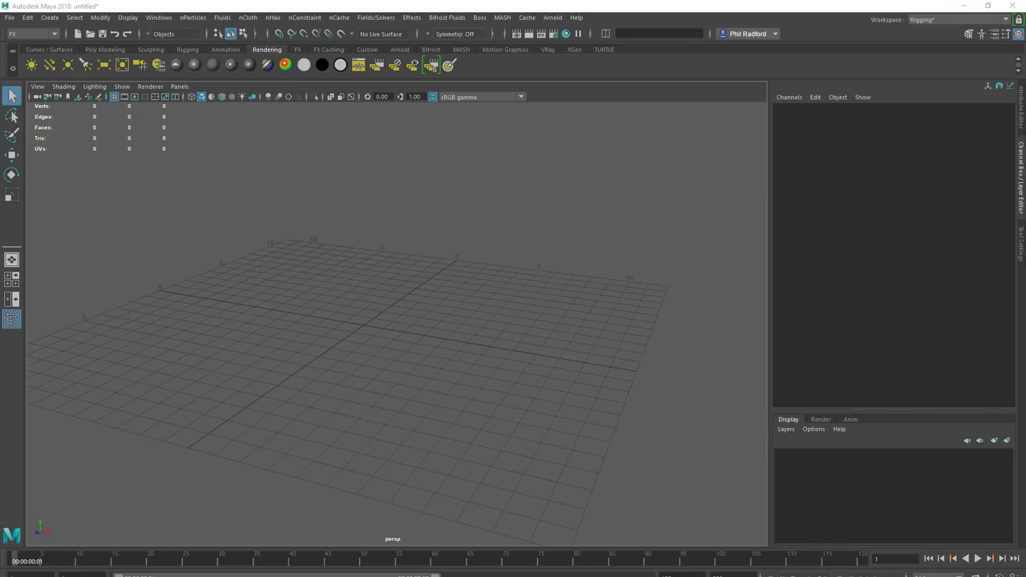
{"action": "left_click_drag", "start_coordinate": [332, 273], "coordinate": [425, 300], "text": "alt"}
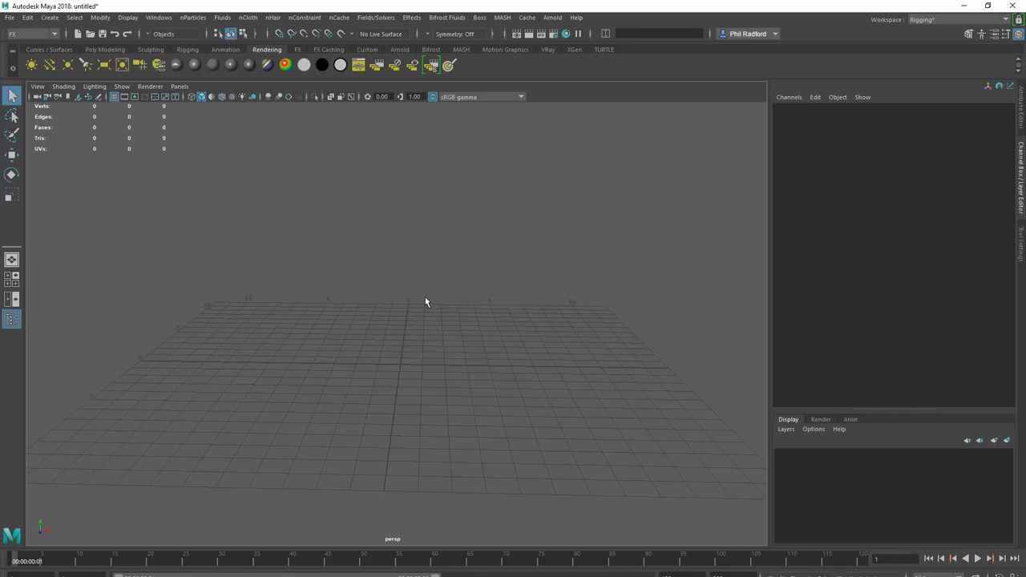
{"action": "left_click_drag", "start_coordinate": [424, 302], "coordinate": [384, 323], "text": "alt"}
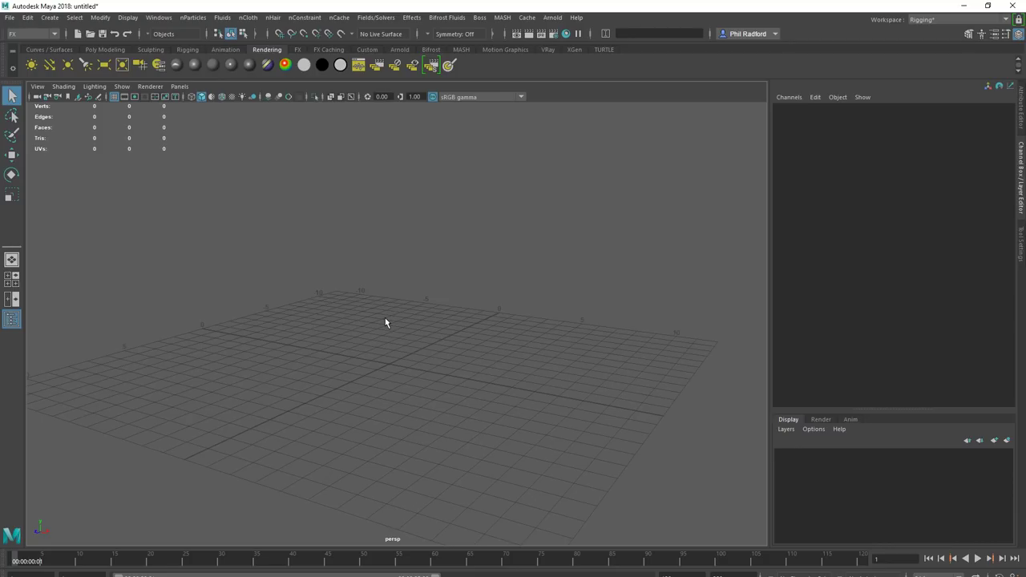
{"action": "middle_click_drag", "start_coordinate": [360, 322], "coordinate": [376, 328], "text": "alt"}
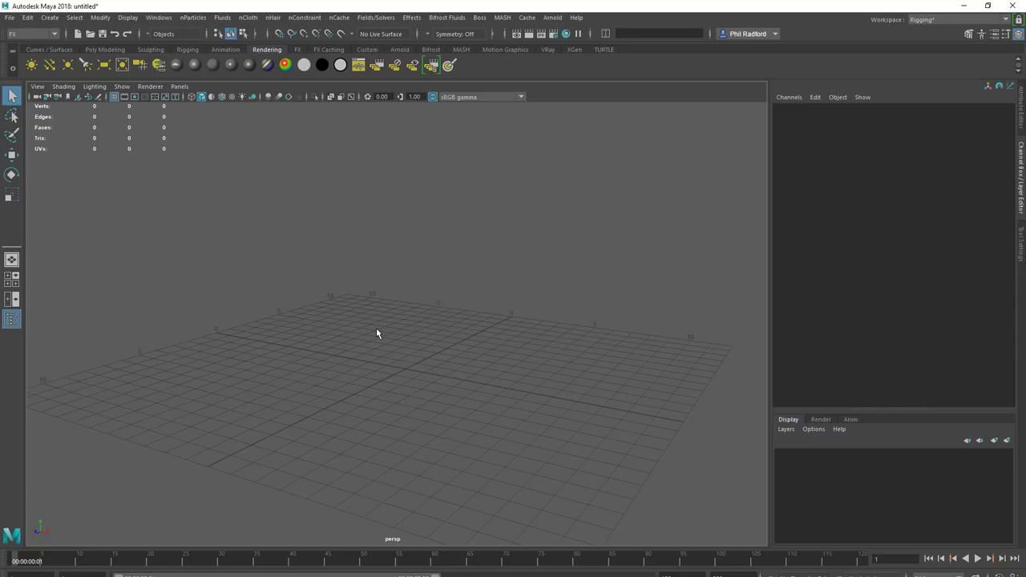
{"action": "left_click_drag", "start_coordinate": [318, 365], "coordinate": [115, 323], "text": "alt"}
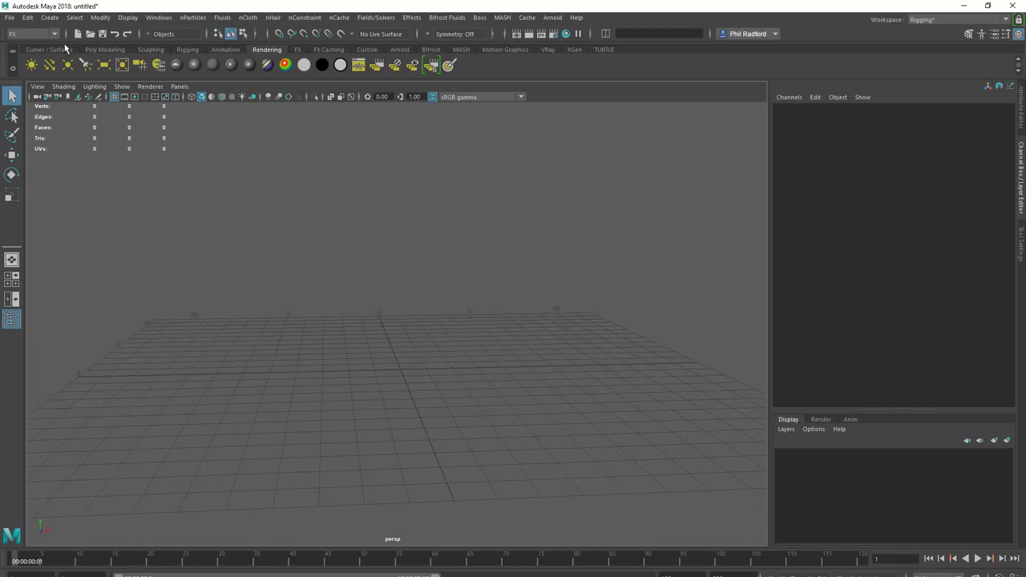
Step: Create a polygon cube and scale it into a wide flat floor, about 36 in X and 34 in Z
{"action": "left_click", "coordinate": [105, 49]}
{"action": "left_click", "coordinate": [50, 64]}
{"action": "left_click_drag", "start_coordinate": [441, 314], "coordinate": [428, 368], "text": "alt"}
{"action": "key", "text": "r"}
{"action": "left_click_drag", "start_coordinate": [591, 355], "coordinate": [1025, 350]}
{"action": "left_click_drag", "start_coordinate": [520, 382], "coordinate": [291, 351], "text": "alt"}
{"action": "scroll", "coordinate": [291, 351], "scroll_direction": "down", "scroll_amount": 6}
{"action": "left_click_drag", "start_coordinate": [591, 332], "coordinate": [756, 332]}
{"action": "left_click_drag", "start_coordinate": [600, 336], "coordinate": [1025, 332]}
{"action": "left_click_drag", "start_coordinate": [438, 331], "coordinate": [362, 329], "text": "alt"}
{"action": "right_click_drag", "start_coordinate": [362, 328], "coordinate": [678, 312], "text": "alt"}
{"action": "left_click_drag", "start_coordinate": [677, 311], "coordinate": [387, 289], "text": "alt"}
Step: Lower the floor slab to about -0.48 in Y so its upper face sits near the grid
{"action": "key", "text": "space"}
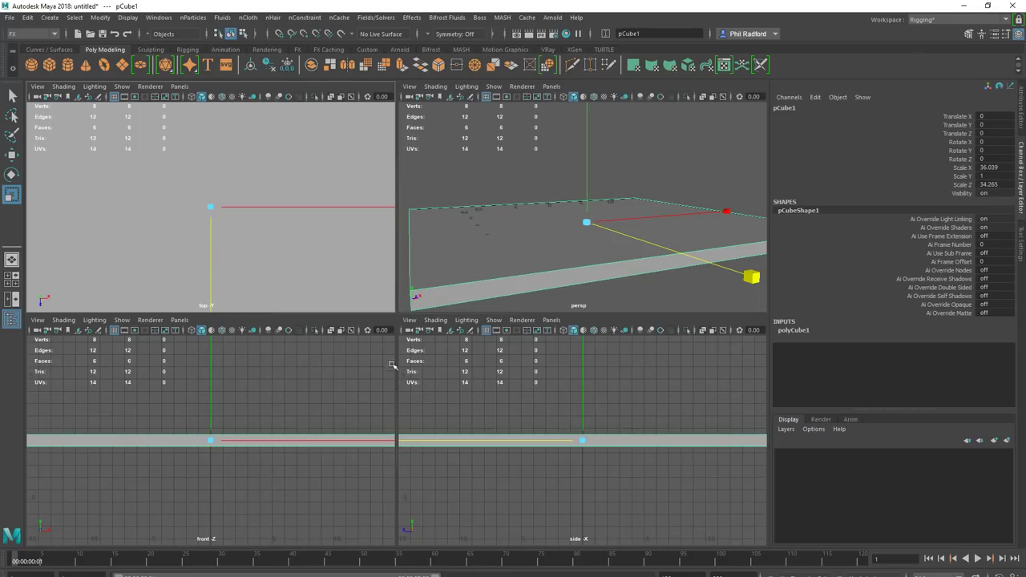
{"action": "key", "text": "w"}
{"action": "mouse_move", "coordinate": [210, 361]}
{"action": "left_mouse_down"}
{"action": "mouse_move", "coordinate": [210, 371]}
{"action": "mouse_move", "coordinate": [211, 361]}
{"action": "left_mouse_up"}
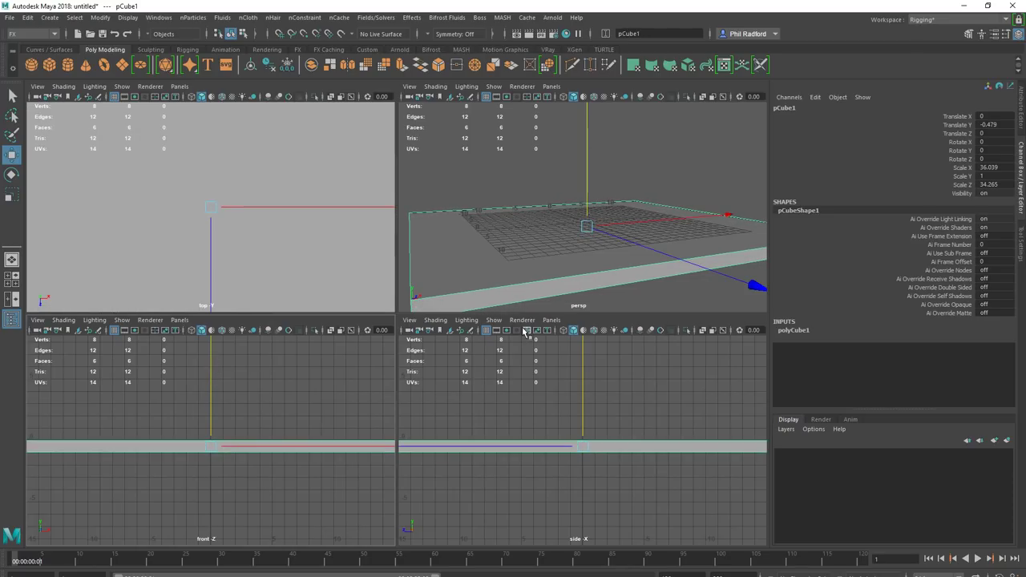
{"action": "left_click", "coordinate": [556, 212]}
{"action": "key", "text": "space"}
{"action": "left_click_drag", "start_coordinate": [566, 296], "coordinate": [522, 319], "text": "alt"}
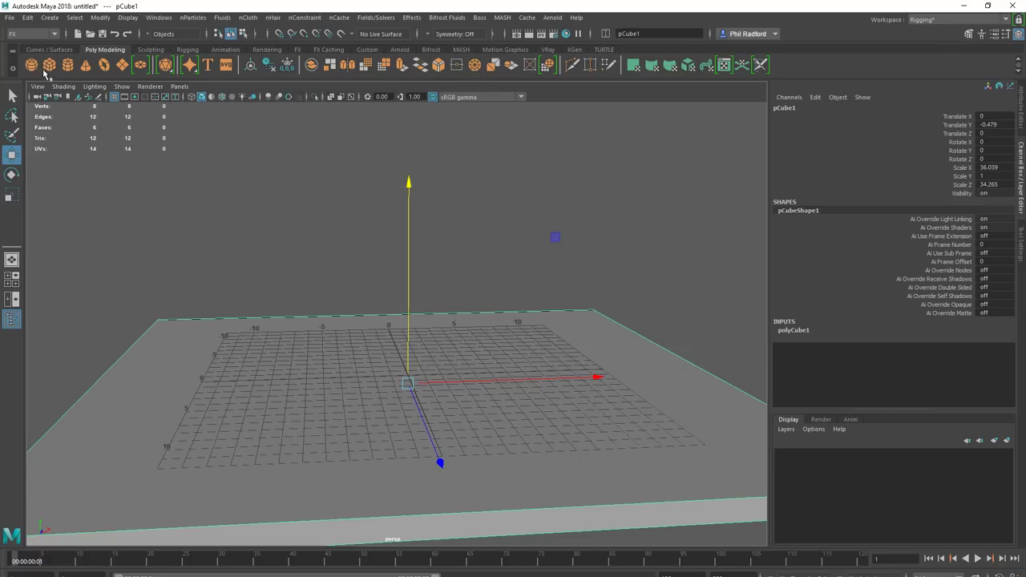
Step: Create a polygon sphere and place it above the floor at about X -6 and Y 7
{"action": "left_click", "coordinate": [31, 65]}
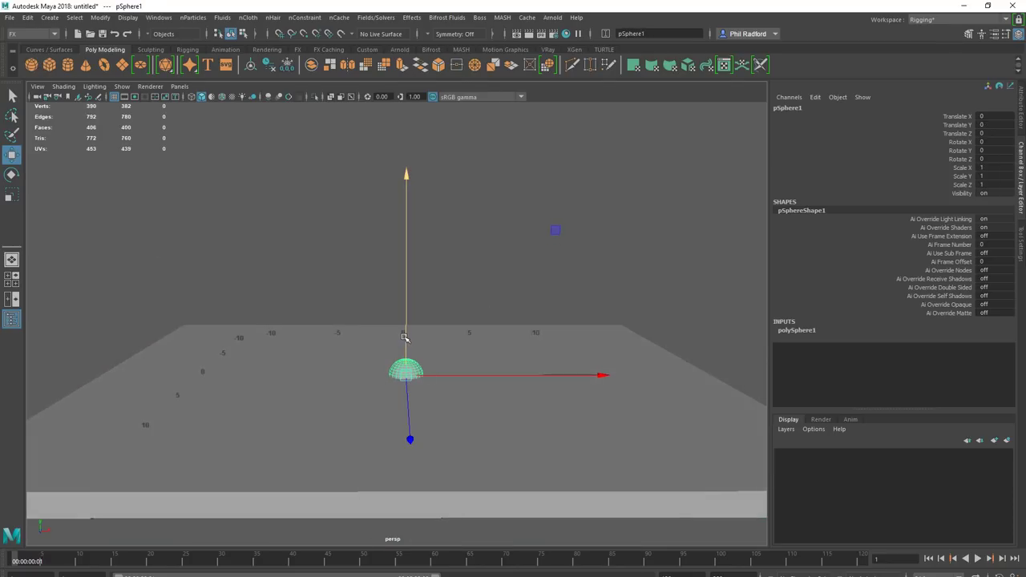
{"action": "left_click_drag", "start_coordinate": [404, 337], "coordinate": [435, 218]}
{"action": "left_click_drag", "start_coordinate": [449, 259], "coordinate": [343, 265]}
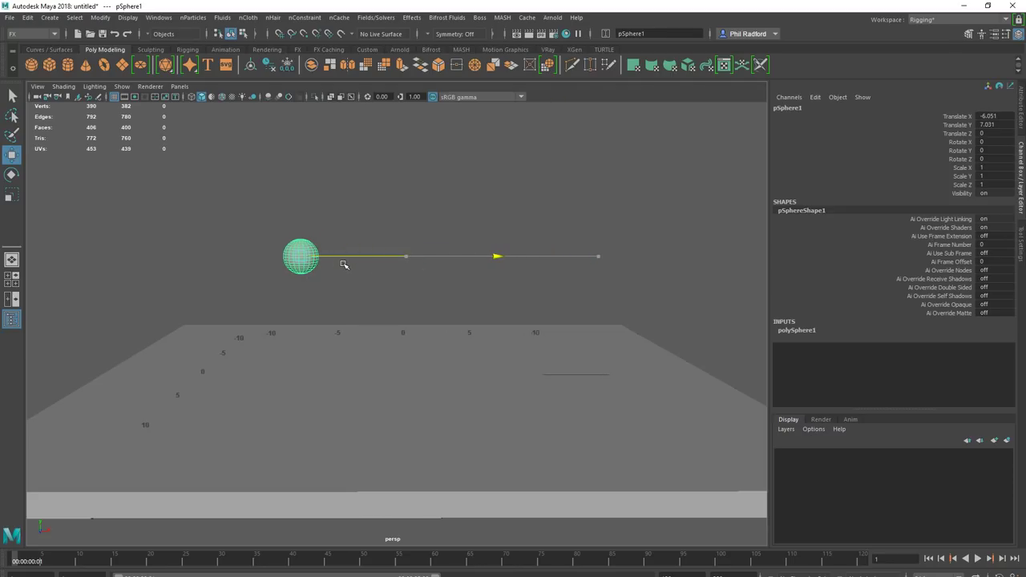
{"action": "left_click_drag", "start_coordinate": [350, 322], "coordinate": [354, 310], "text": "alt"}
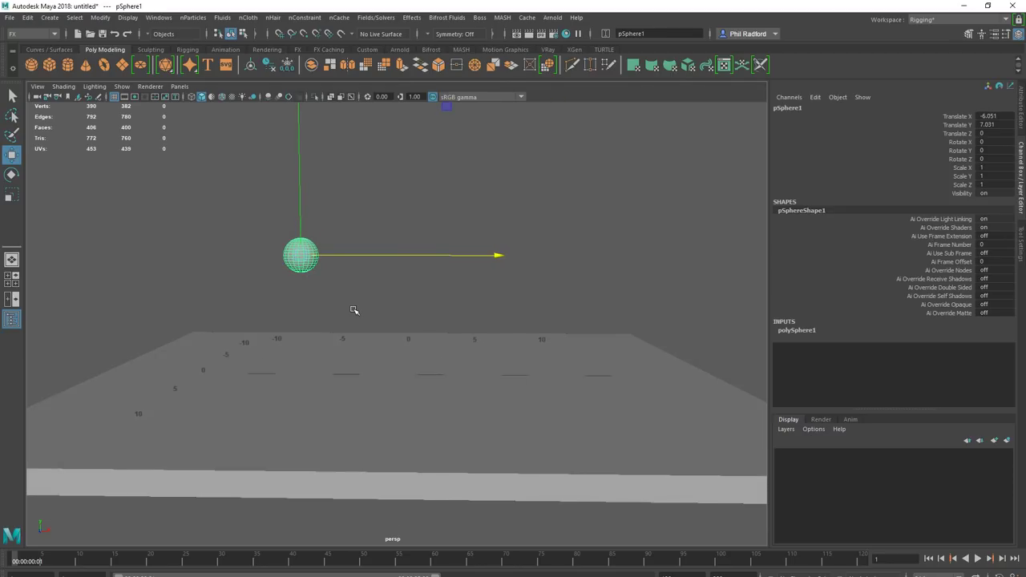
{"action": "key", "text": "space"}
{"action": "key", "text": "space"}
{"action": "mouse_move", "coordinate": [381, 330]}
{"action": "left_mouse_down", "text": "alt"}
{"action": "mouse_move", "coordinate": [408, 337]}
{"action": "mouse_move", "coordinate": [378, 334]}
{"action": "mouse_move", "coordinate": [399, 335]}
{"action": "mouse_move", "coordinate": [357, 350]}
{"action": "mouse_move", "coordinate": [374, 338]}
{"action": "left_mouse_up", "text": "alt"}
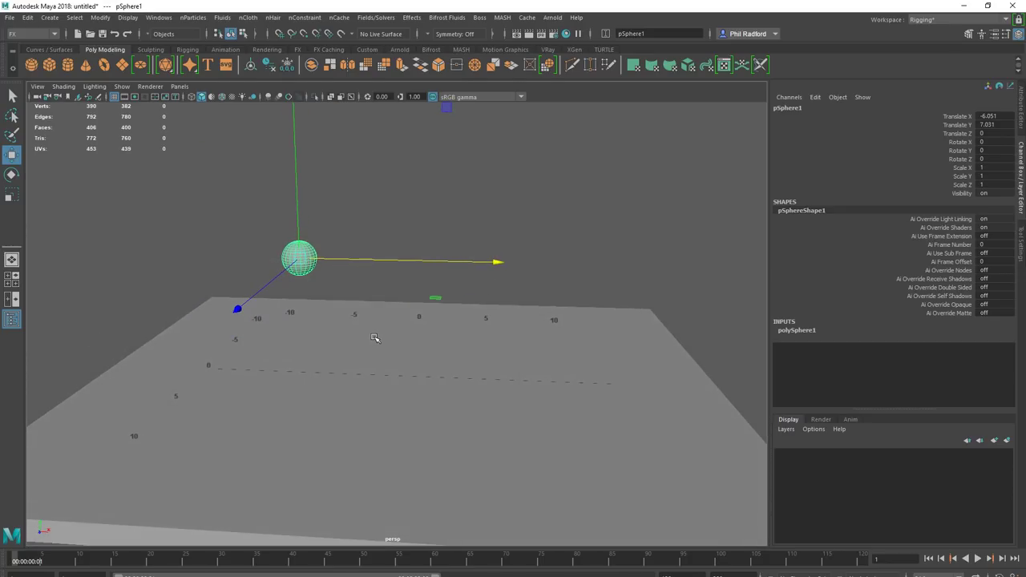
Step: Draw a winding CV curve with several overlapping loops across the floor, using the CV Curve Tool
{"action": "left_click", "coordinate": [50, 17]}
{"action": "mouse_move", "coordinate": [91, 99]}
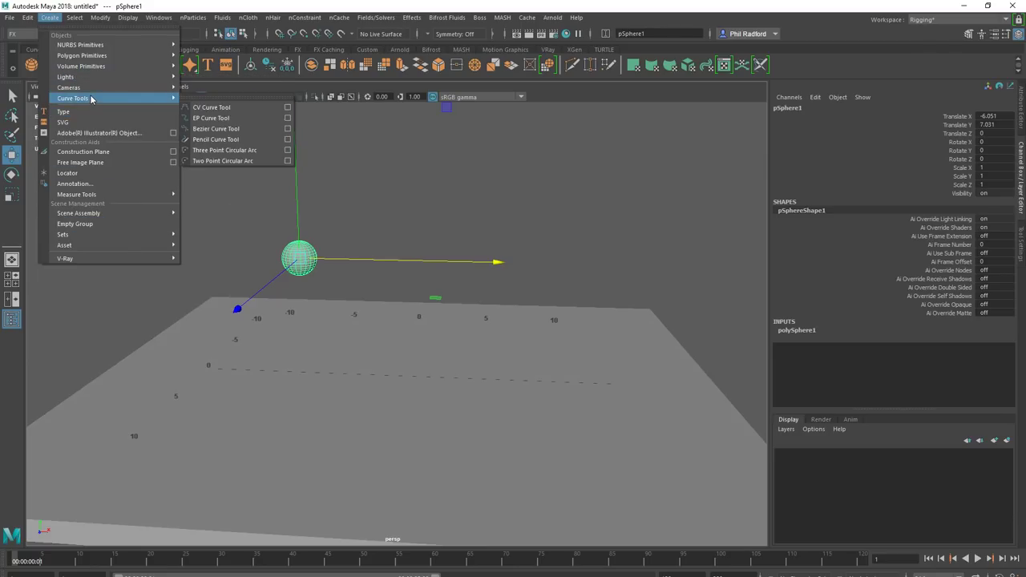
{"action": "left_click", "coordinate": [210, 108]}
{"action": "left_click_drag", "start_coordinate": [365, 319], "coordinate": [287, 286], "text": "alt"}
{"action": "left_click", "coordinate": [258, 333]}
{"action": "left_click", "coordinate": [379, 419]}
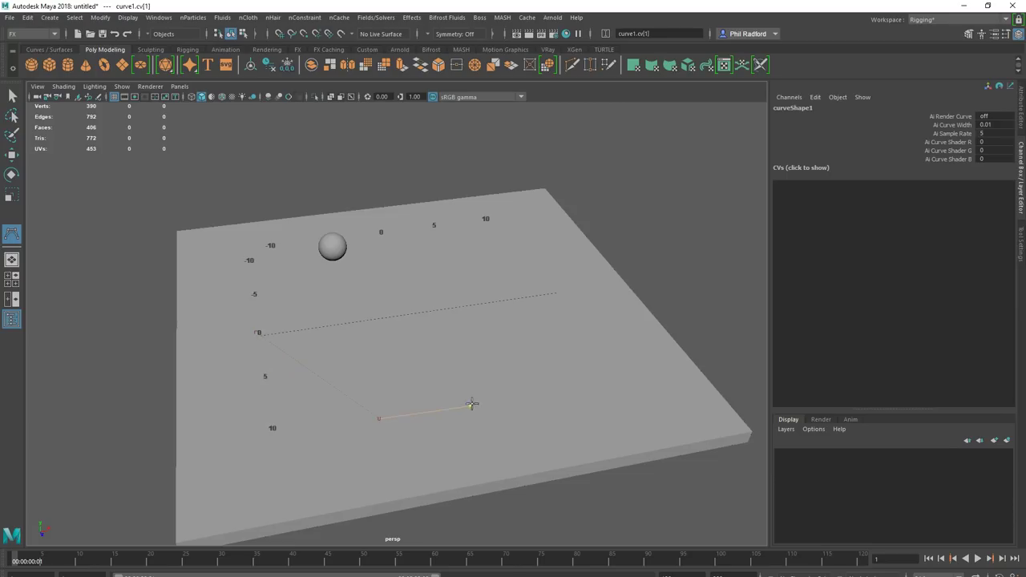
{"action": "left_click", "coordinate": [493, 374]}
{"action": "left_click", "coordinate": [439, 309]}
{"action": "left_click", "coordinate": [331, 321]}
{"action": "left_click", "coordinate": [322, 274]}
{"action": "left_click", "coordinate": [507, 323]}
{"action": "left_click", "coordinate": [488, 241]}
{"action": "left_click_drag", "start_coordinate": [435, 242], "coordinate": [410, 249]}
{"action": "left_click", "coordinate": [524, 302]}
{"action": "left_click", "coordinate": [592, 365]}
{"action": "left_click", "coordinate": [493, 422]}
{"action": "left_click", "coordinate": [349, 368]}
{"action": "left_click", "coordinate": [425, 312]}
{"action": "left_click", "coordinate": [421, 254]}
{"action": "left_click", "coordinate": [323, 244]}
{"action": "key", "text": "Return"}
Step: Raise the whole curve above the floor to roughly the height of the sphere
{"action": "key", "text": "w"}
{"action": "left_click_drag", "start_coordinate": [427, 319], "coordinate": [487, 284], "text": "alt"}
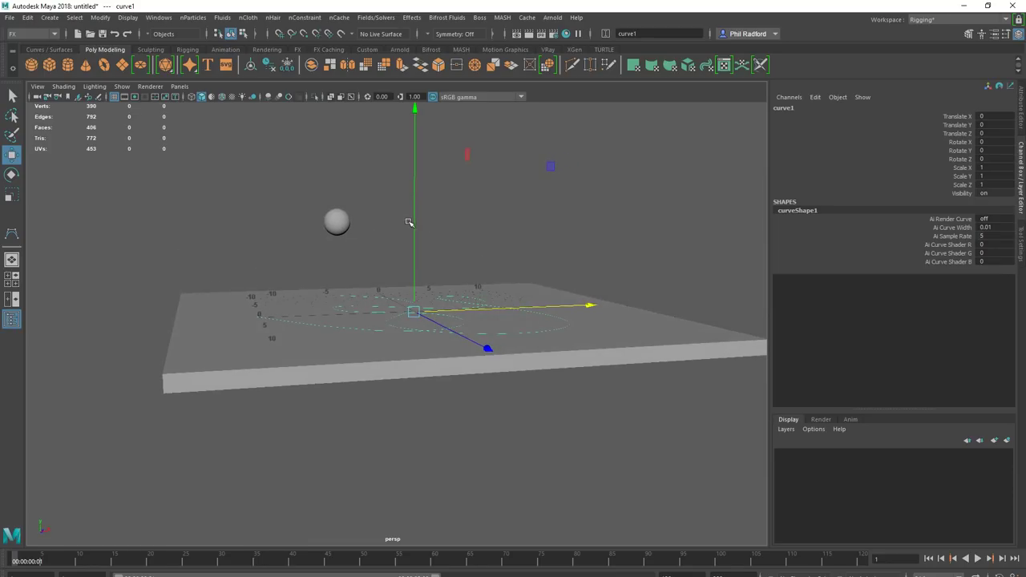
{"action": "left_click_drag", "start_coordinate": [408, 222], "coordinate": [461, 238]}
Step: Switch the curve to control vertex editing and set the Move tool's soft selection falloff radius to 8
{"action": "right_click_drag", "start_coordinate": [460, 236], "coordinate": [418, 239]}
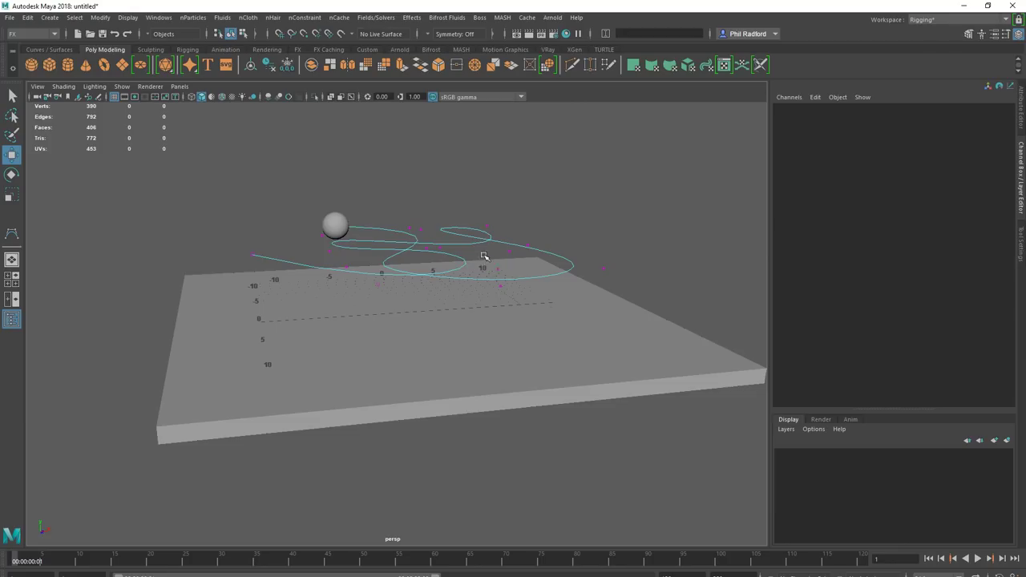
{"action": "left_click", "coordinate": [440, 246]}
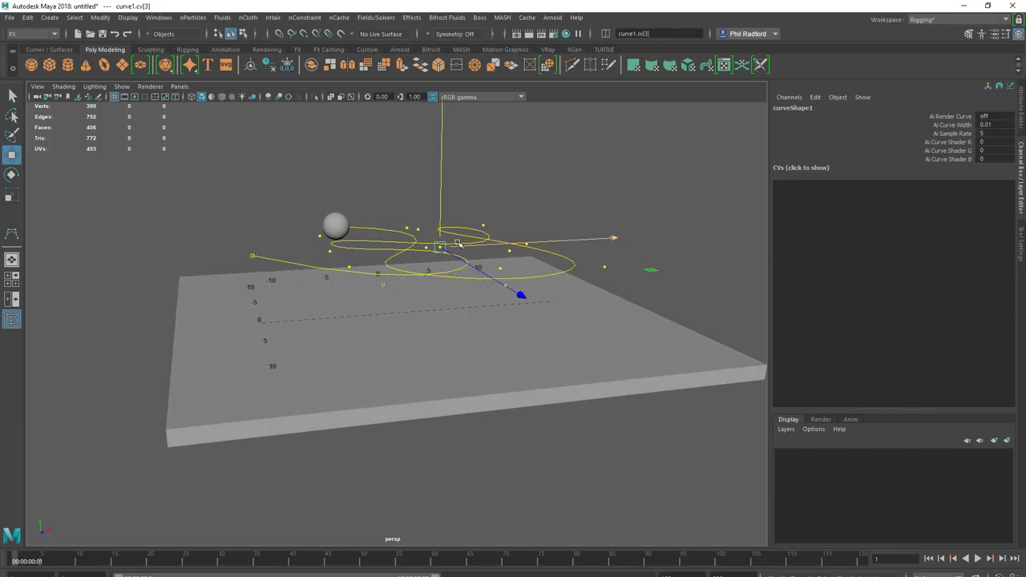
{"action": "left_click_drag", "start_coordinate": [440, 238], "coordinate": [440, 232]}
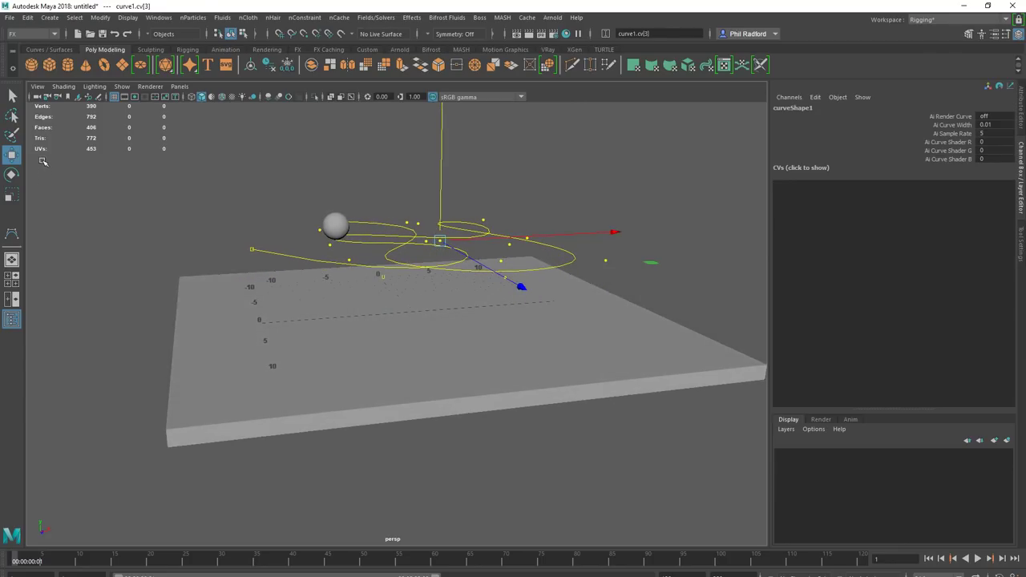
{"action": "double_click", "coordinate": [12, 153]}
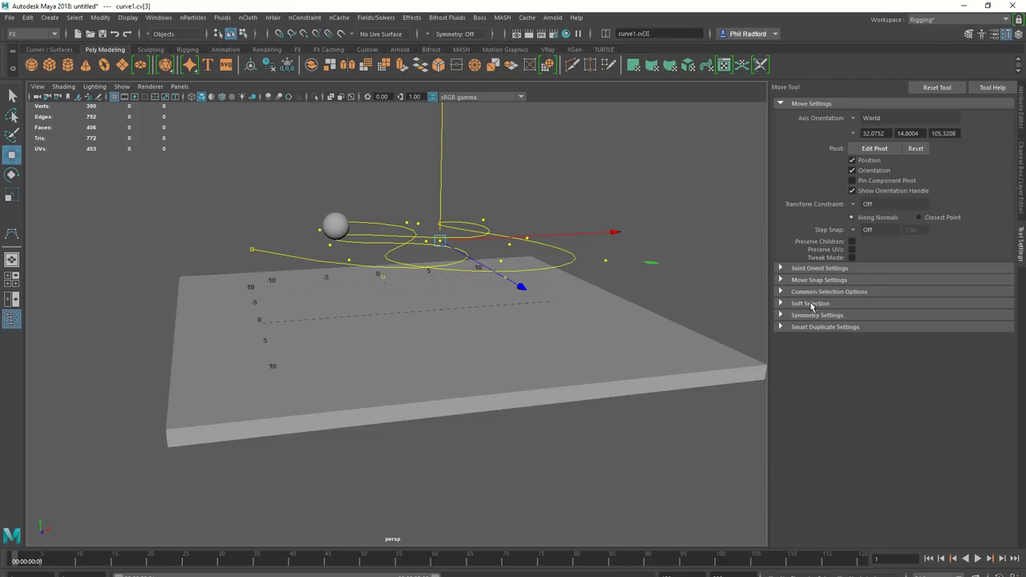
{"action": "left_click", "coordinate": [811, 304]}
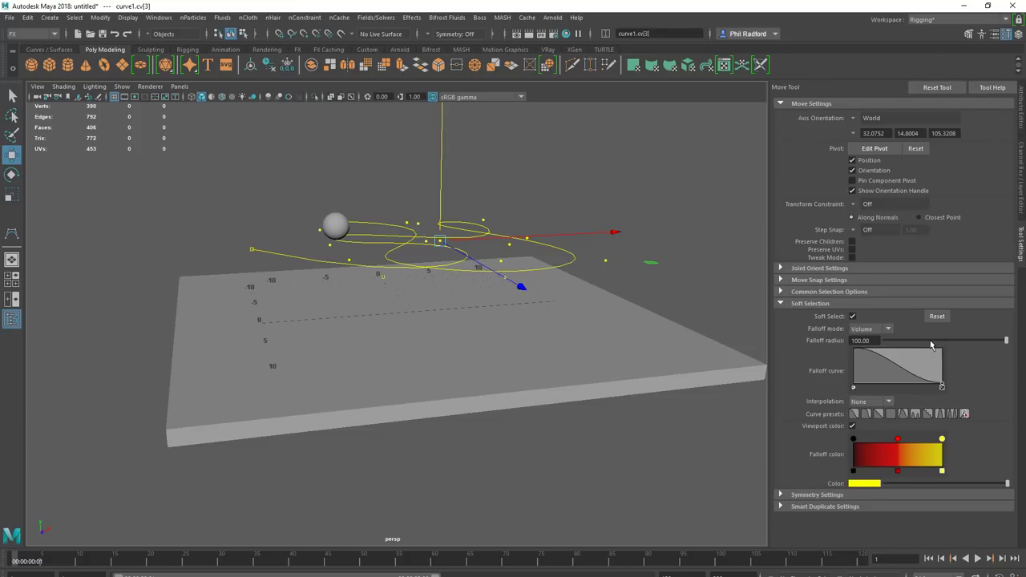
{"action": "left_click_drag", "start_coordinate": [919, 342], "coordinate": [895, 343]}
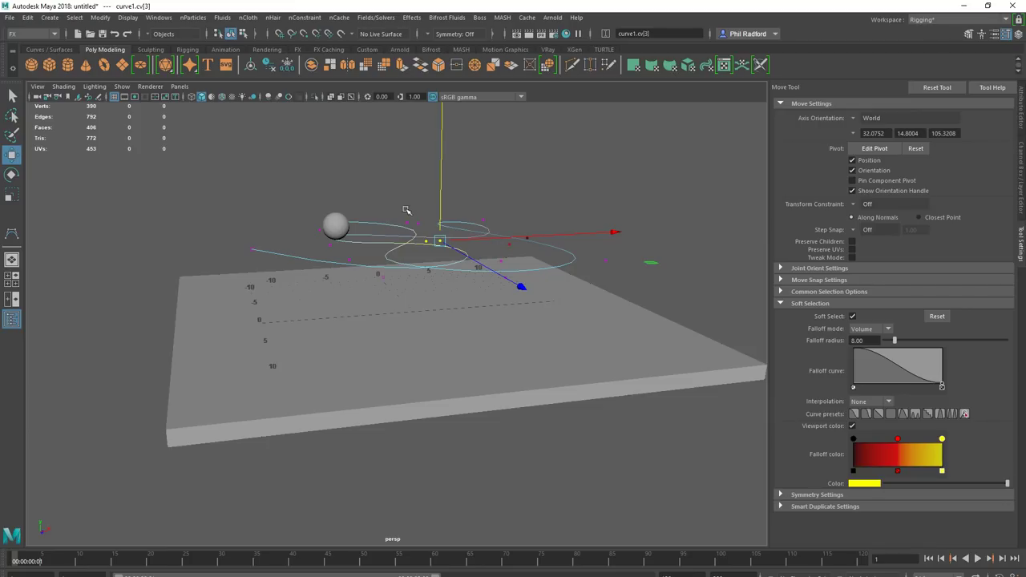
Step: Raise a vertex in the middle of the curve into a tall loop and lower the curve's start vertex towards the floor
{"action": "left_click_drag", "start_coordinate": [442, 205], "coordinate": [443, 74]}
{"action": "left_click_drag", "start_coordinate": [409, 227], "coordinate": [367, 230], "text": "alt"}
{"action": "left_click", "coordinate": [257, 240]}
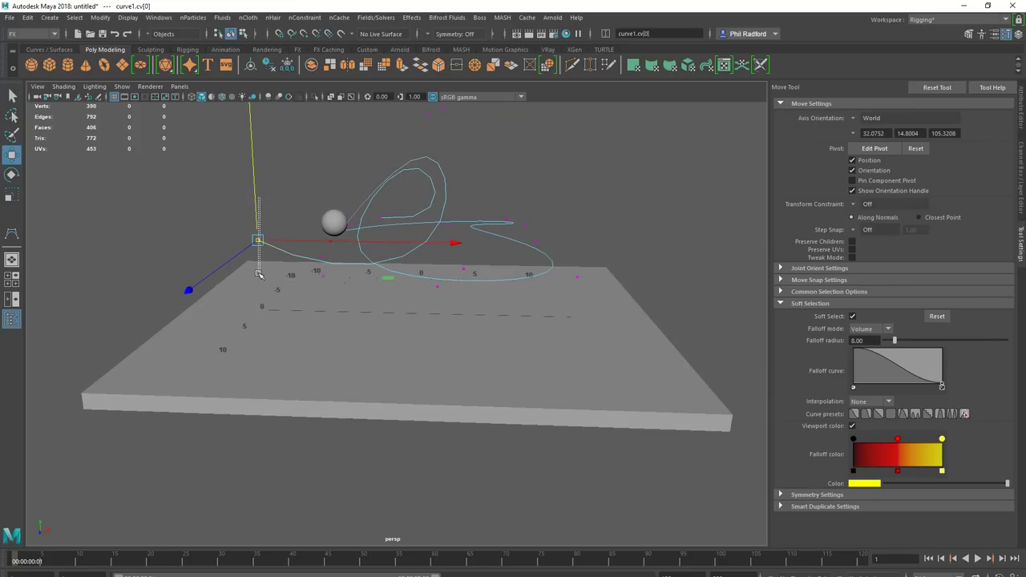
{"action": "left_click_drag", "start_coordinate": [257, 210], "coordinate": [257, 270]}
Step: Pull a vertex of the large outer bend up and outward, and raise the vertex at the curve's far end
{"action": "left_click_drag", "start_coordinate": [513, 258], "coordinate": [588, 158], "text": "alt"}
{"action": "left_click", "coordinate": [535, 240]}
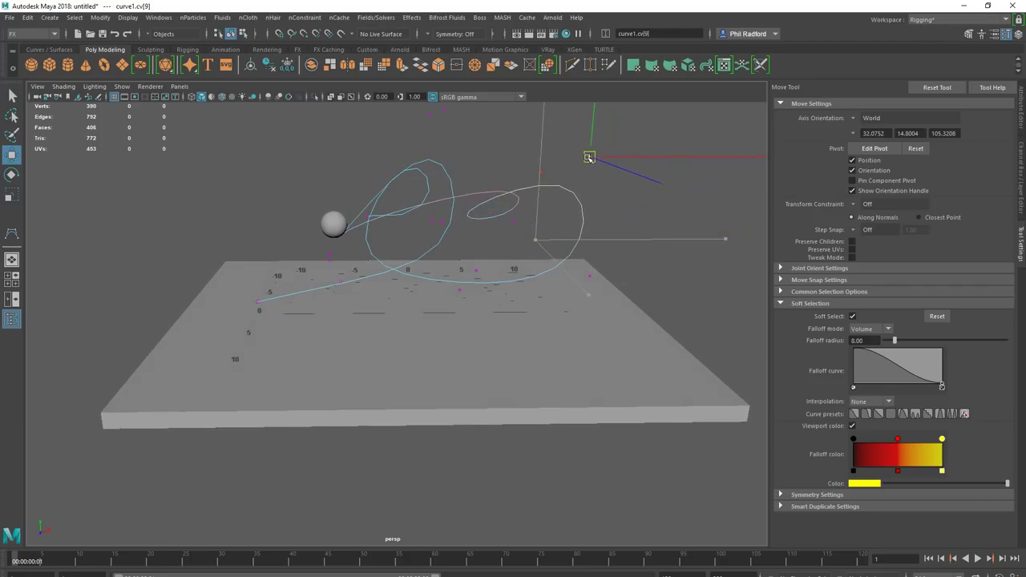
{"action": "left_click_drag", "start_coordinate": [439, 229], "coordinate": [376, 259], "text": "alt"}
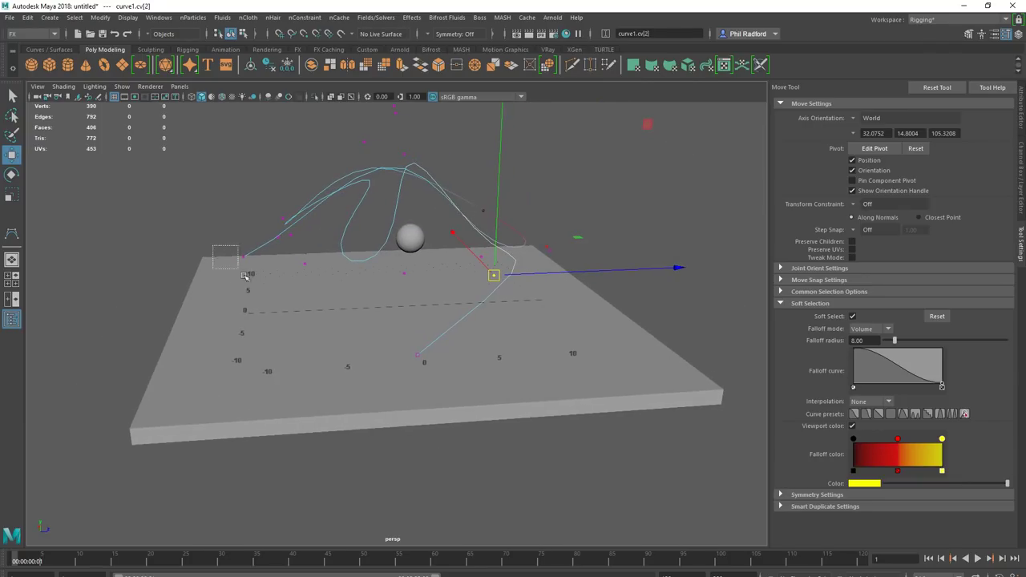
{"action": "left_click", "coordinate": [246, 257]}
{"action": "left_click_drag", "start_coordinate": [245, 256], "coordinate": [386, 310]}
Step: Reposition the high vertex of the tall inner loop to reshape that loop
{"action": "left_click", "coordinate": [423, 180]}
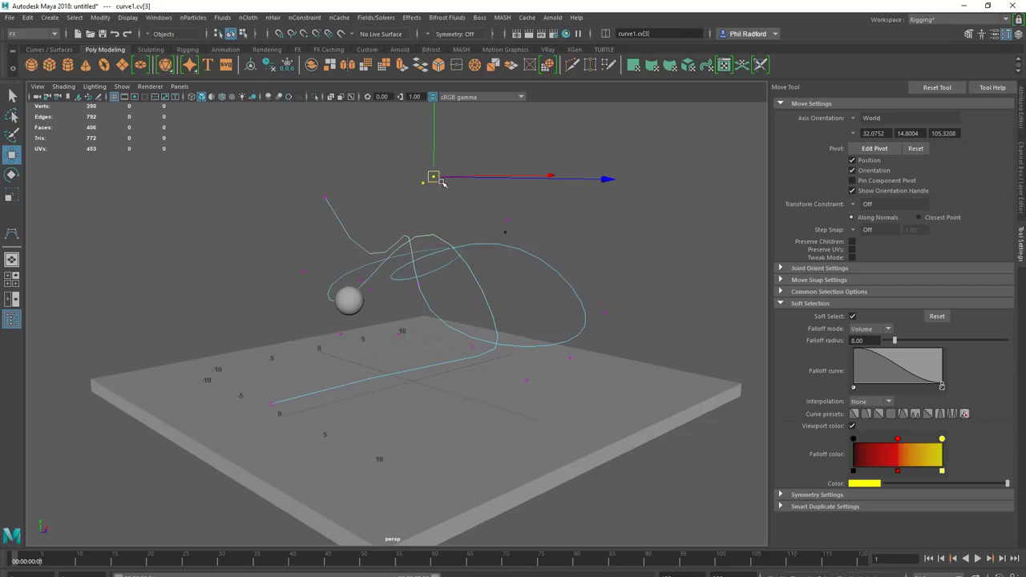
{"action": "left_click_drag", "start_coordinate": [431, 176], "coordinate": [442, 252]}
{"action": "left_click_drag", "start_coordinate": [492, 296], "coordinate": [428, 294], "text": "alt"}
{"action": "left_click", "coordinate": [551, 226]}
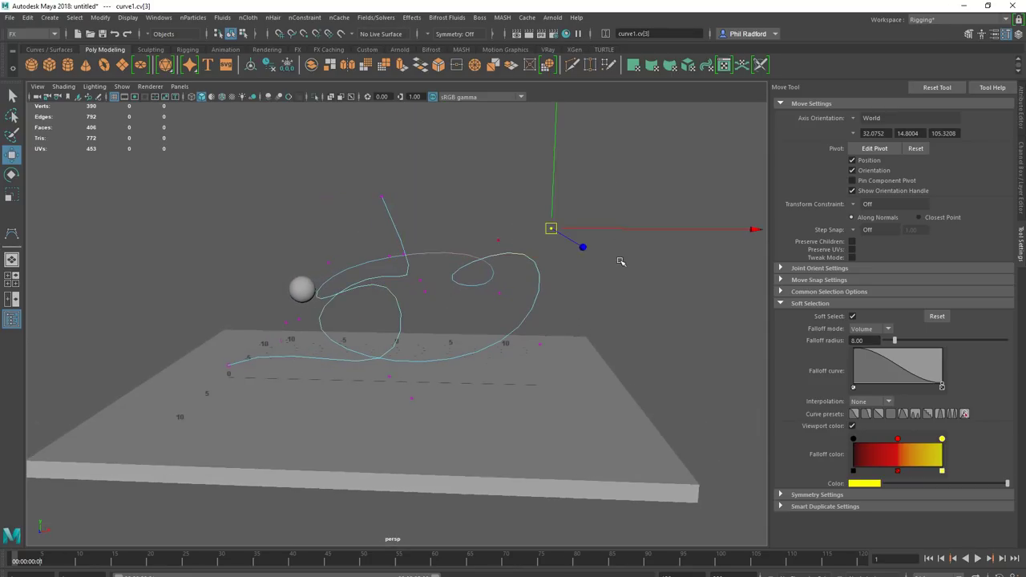
{"action": "left_click_drag", "start_coordinate": [553, 227], "coordinate": [429, 209]}
{"action": "left_click_drag", "start_coordinate": [499, 307], "coordinate": [432, 320], "text": "alt"}
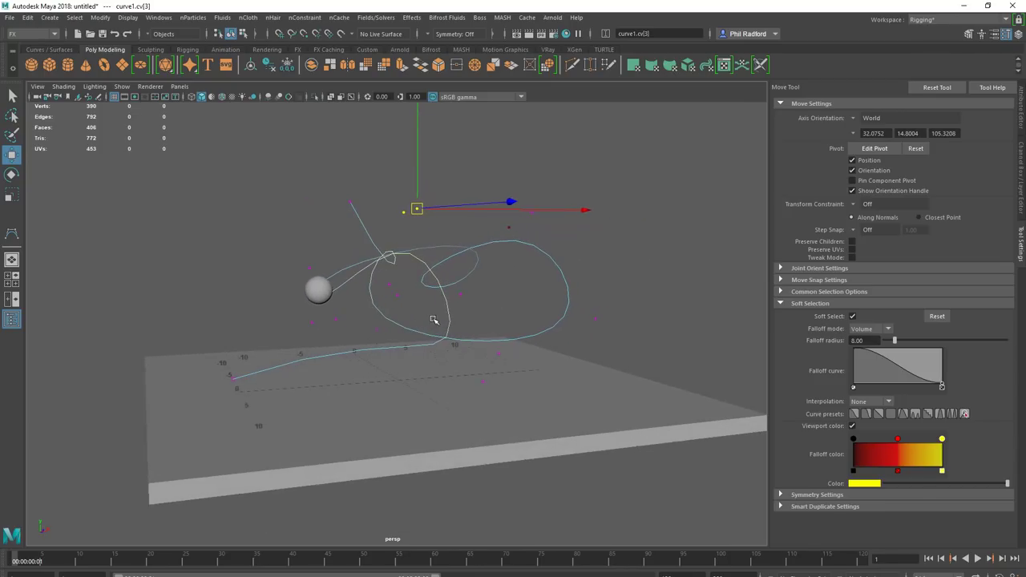
Step: Move the curve's start vertex inward over the floor and adjust the high vertex of the large outer bend
{"action": "left_click_drag", "start_coordinate": [196, 359], "coordinate": [401, 382]}
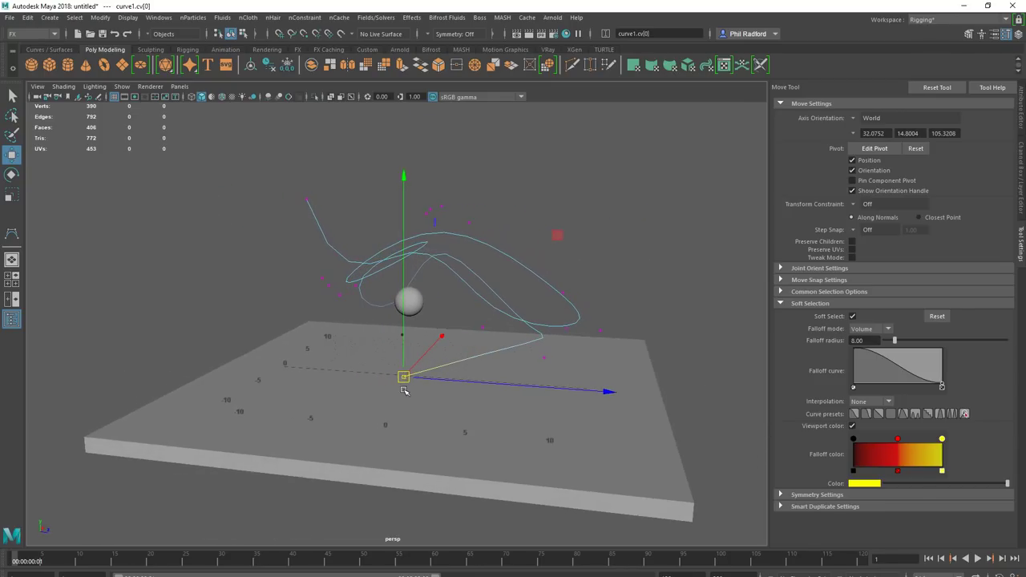
{"action": "left_click_drag", "start_coordinate": [501, 383], "coordinate": [477, 367], "text": "alt"}
{"action": "left_click", "coordinate": [492, 361]}
{"action": "left_click_drag", "start_coordinate": [388, 375], "coordinate": [445, 287], "text": "alt"}
{"action": "left_click_drag", "start_coordinate": [519, 200], "coordinate": [547, 179]}
{"action": "left_click_drag", "start_coordinate": [529, 269], "coordinate": [470, 278], "text": "alt"}
Step: Shift the vertex beneath the small upper loop slightly downward to open up the loop
{"action": "left_click", "coordinate": [482, 288]}
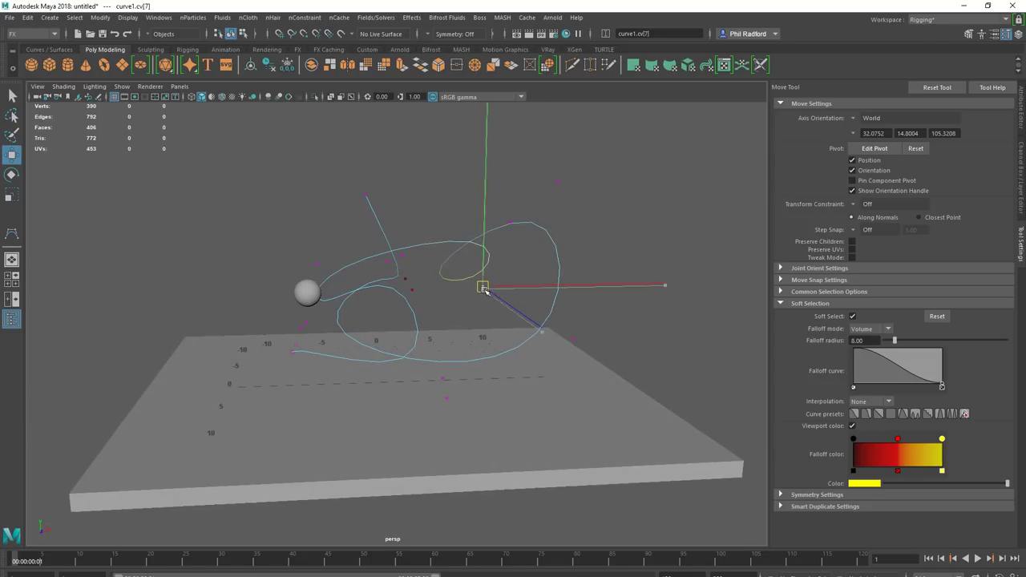
{"action": "left_click_drag", "start_coordinate": [550, 316], "coordinate": [462, 337], "text": "alt"}
{"action": "left_click_drag", "start_coordinate": [534, 314], "coordinate": [513, 332]}
{"action": "left_click_drag", "start_coordinate": [452, 371], "coordinate": [538, 357], "text": "alt"}
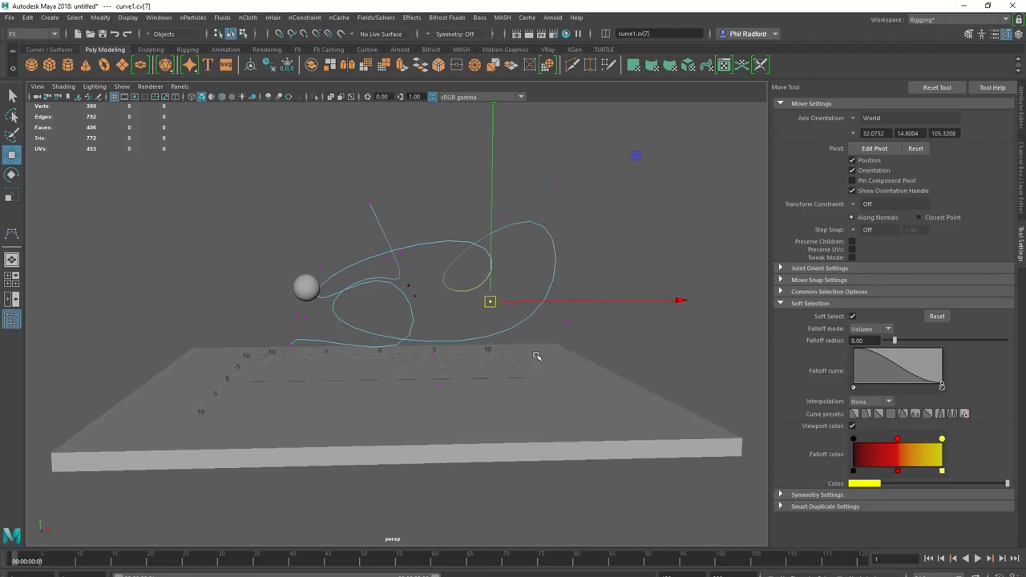
Step: Adjust the vertex at the low outer bend of the curve and return the curve to object mode
{"action": "mouse_move", "coordinate": [588, 314]}
{"action": "left_mouse_down"}
{"action": "mouse_move", "coordinate": [548, 334]}
{"action": "mouse_move", "coordinate": [598, 329]}
{"action": "left_mouse_up"}
{"action": "left_click_drag", "start_coordinate": [507, 334], "coordinate": [557, 241], "text": "alt"}
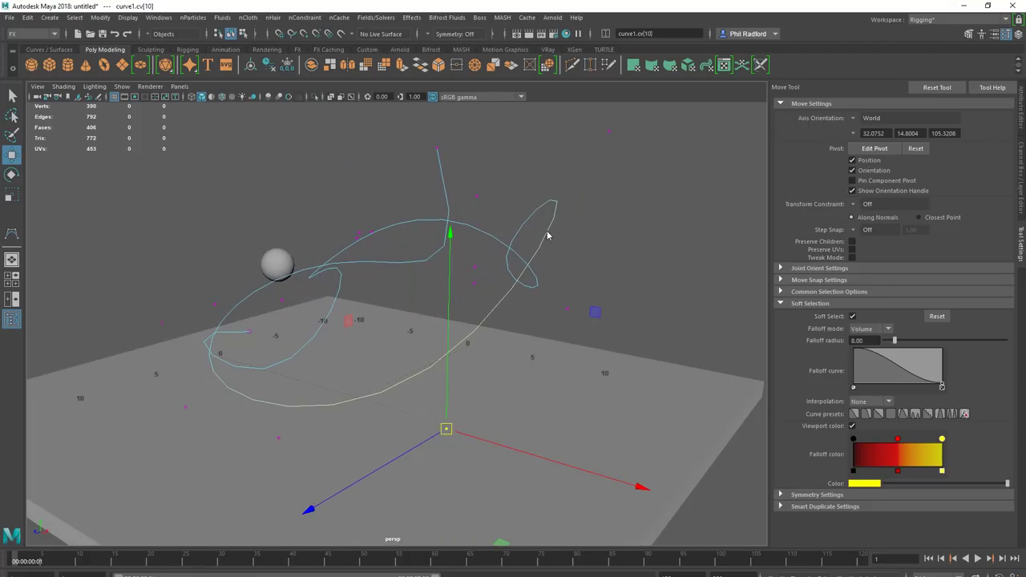
{"action": "right_click_drag", "start_coordinate": [548, 232], "coordinate": [591, 226]}
{"action": "left_click_drag", "start_coordinate": [543, 292], "coordinate": [581, 292], "text": "alt"}
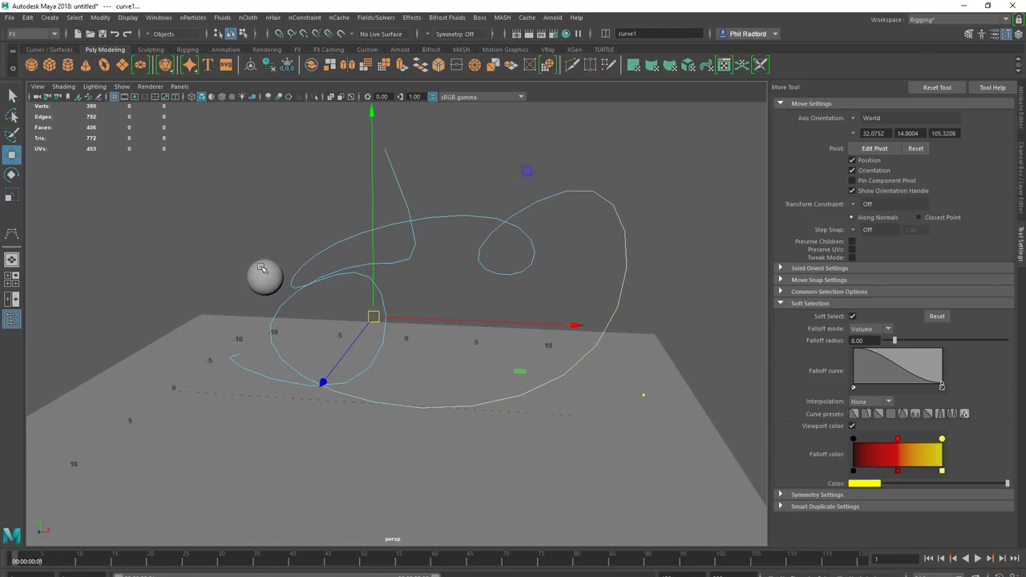
Step: Try to smooth the looping curve with the Smooth command's existing settings from the Modeling tool set
{"action": "left_click", "coordinate": [261, 267]}
{"action": "left_click_drag", "start_coordinate": [266, 337], "coordinate": [330, 367], "text": "alt"}
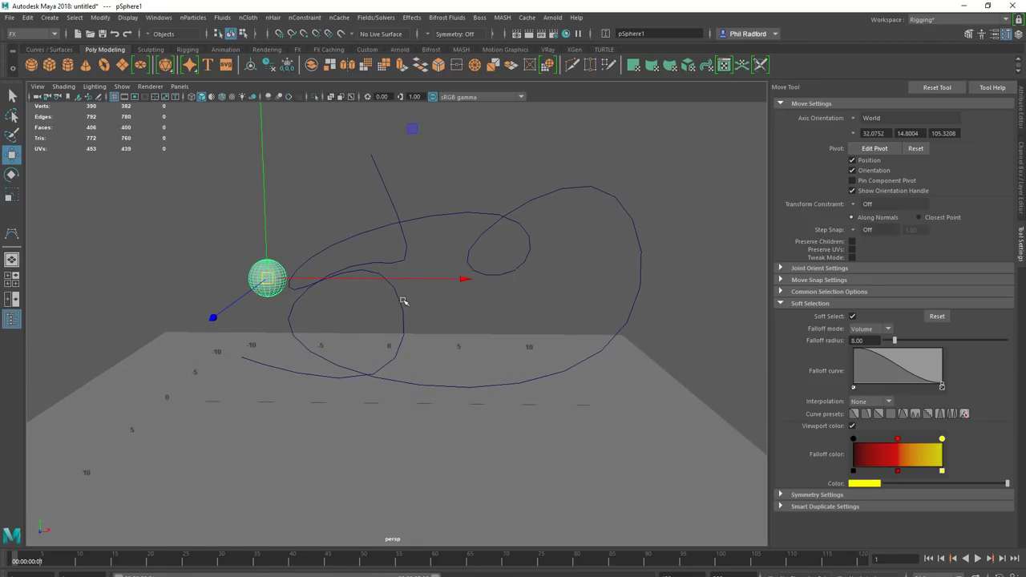
{"action": "left_click", "coordinate": [403, 301]}
{"action": "left_click", "coordinate": [32, 35]}
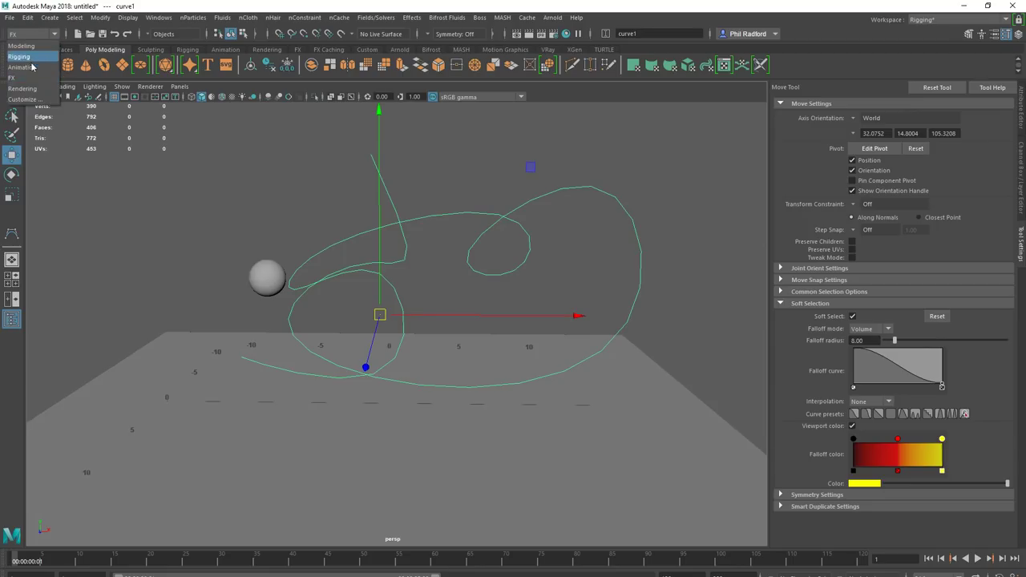
{"action": "left_click", "coordinate": [24, 46]}
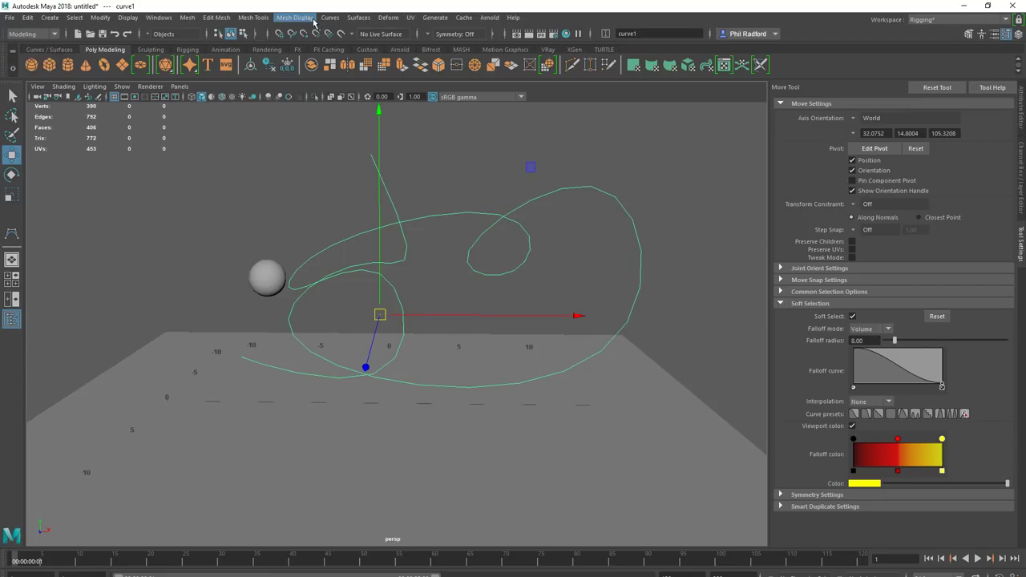
{"action": "left_click", "coordinate": [358, 17]}
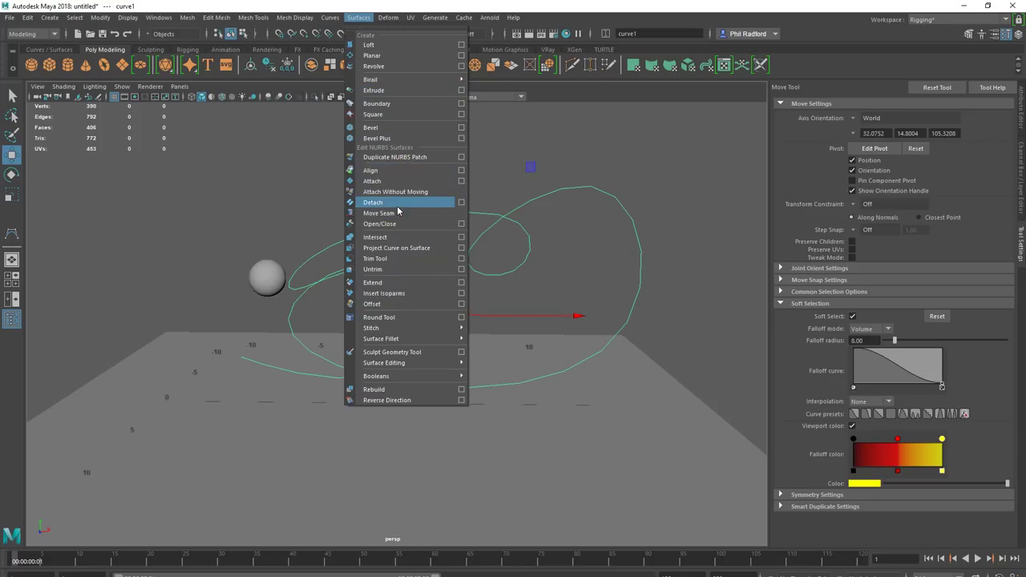
{"action": "left_click", "coordinate": [359, 102]}
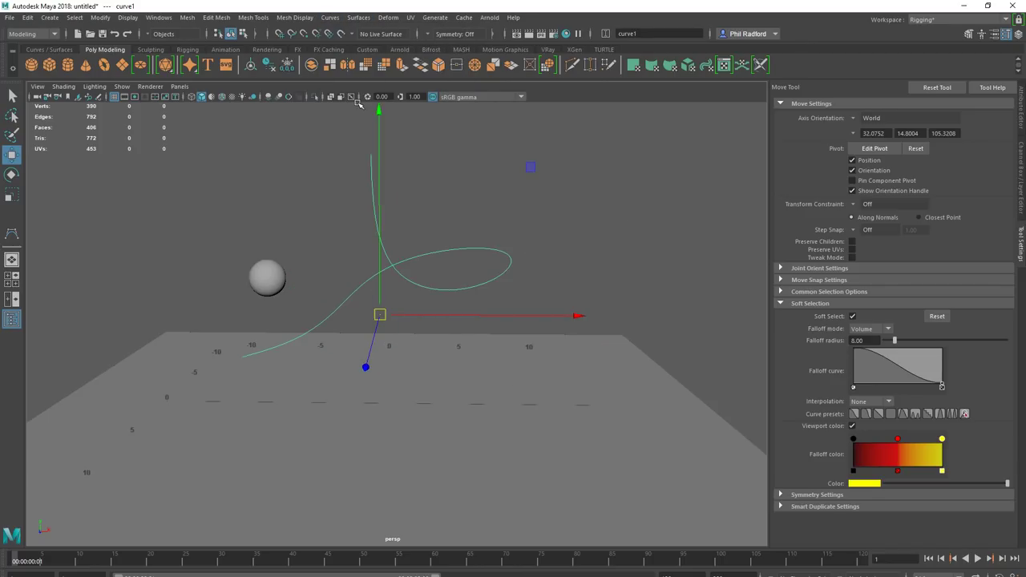
{"action": "left_click_drag", "start_coordinate": [503, 276], "coordinate": [452, 278], "text": "alt"}
{"action": "key", "text": "ctrl+z"}
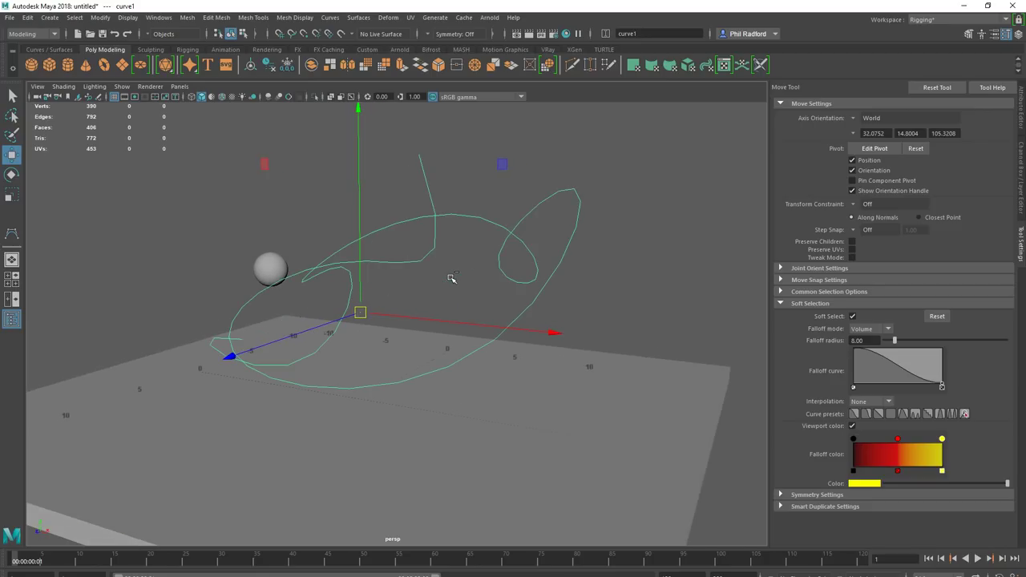
Step: Try to smooth the looping curve through the Smooth Curves options with a smooth factor of 1
{"action": "left_click", "coordinate": [330, 17]}
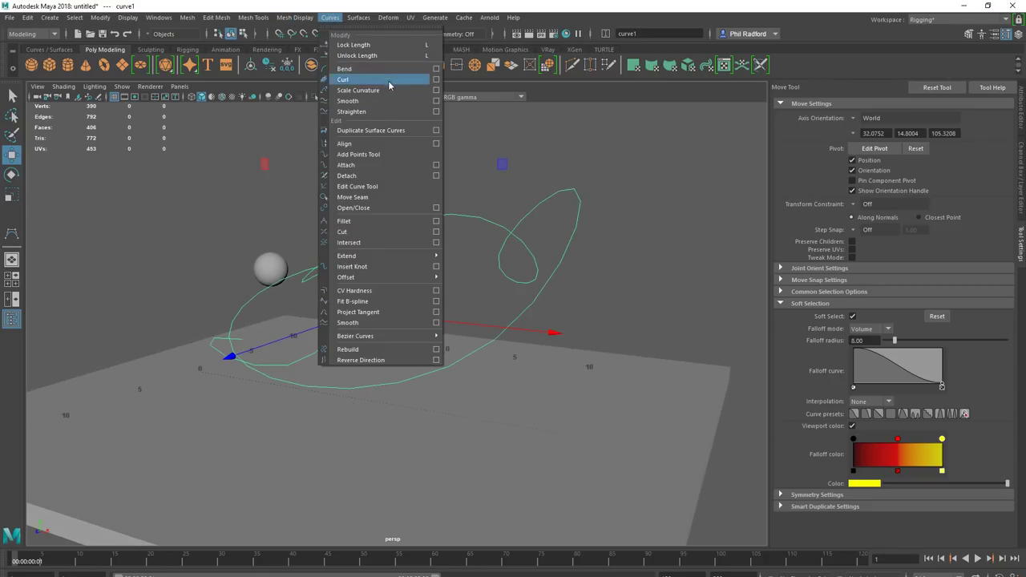
{"action": "left_click", "coordinate": [436, 101]}
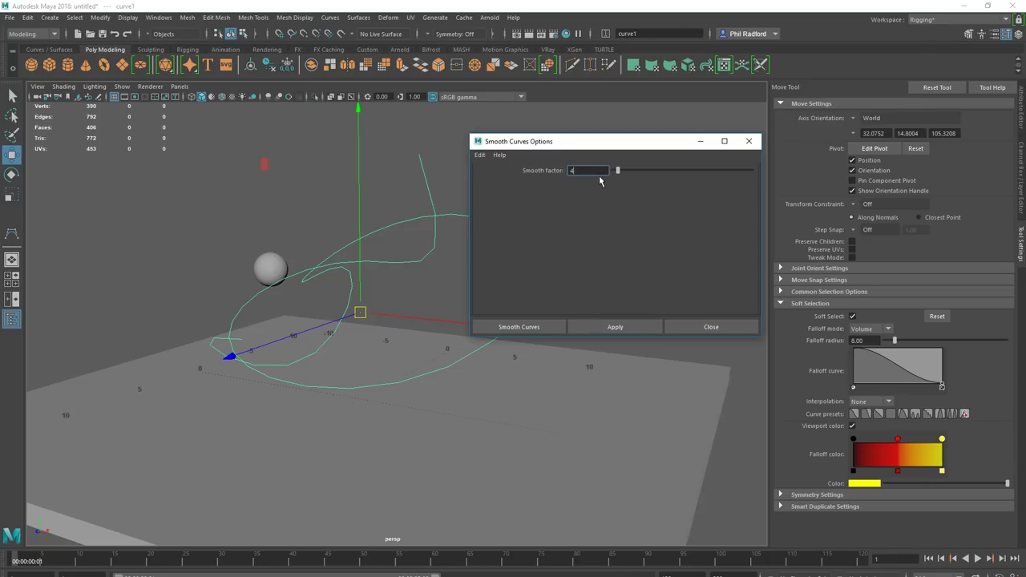
{"action": "left_click", "coordinate": [615, 327]}
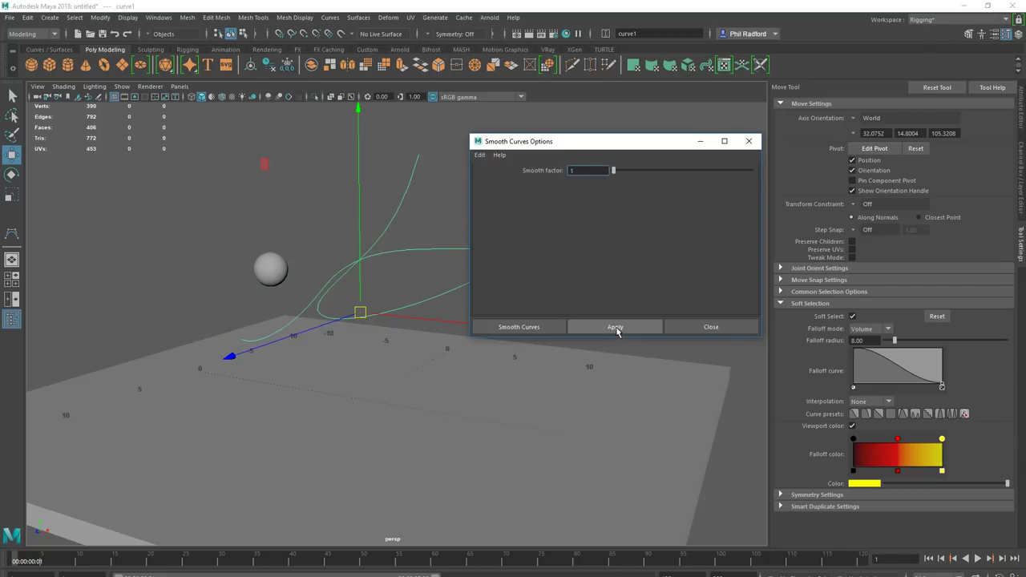
{"action": "mouse_move", "coordinate": [355, 298]}
{"action": "left_mouse_down", "text": "alt"}
{"action": "mouse_move", "coordinate": [304, 293]}
{"action": "mouse_move", "coordinate": [377, 293]}
{"action": "mouse_move", "coordinate": [346, 296]}
{"action": "left_mouse_up", "text": "alt"}
{"action": "left_click", "coordinate": [710, 327]}
{"action": "left_click_drag", "start_coordinate": [545, 313], "coordinate": [503, 306], "text": "alt"}
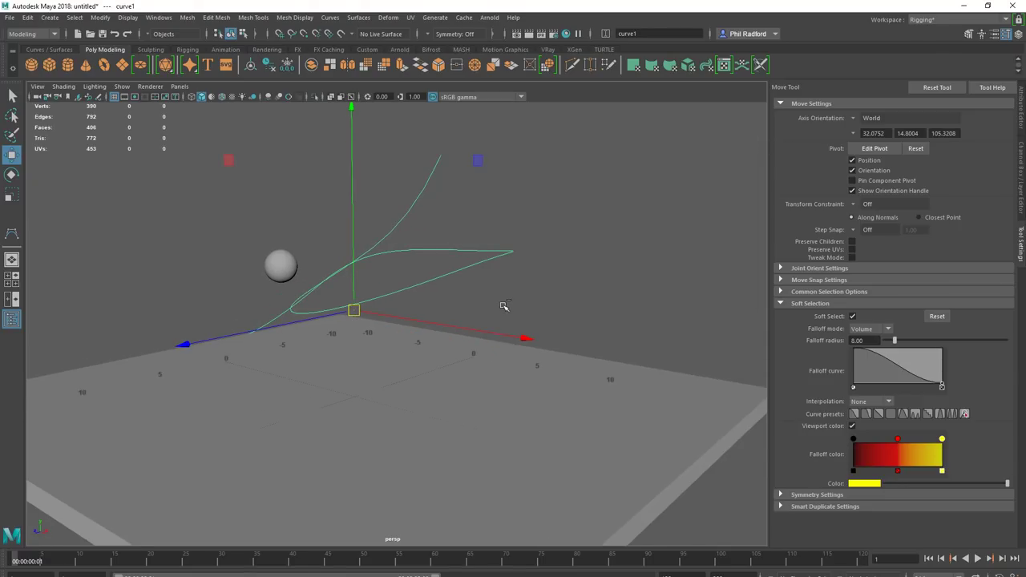
{"action": "left_click_drag", "start_coordinate": [389, 332], "coordinate": [447, 313], "text": "alt"}
{"action": "key", "text": "ctrl+z"}
Step: Select the sphere together with the looping curve and switch to the Animation tool set
{"action": "left_click", "coordinate": [287, 289]}
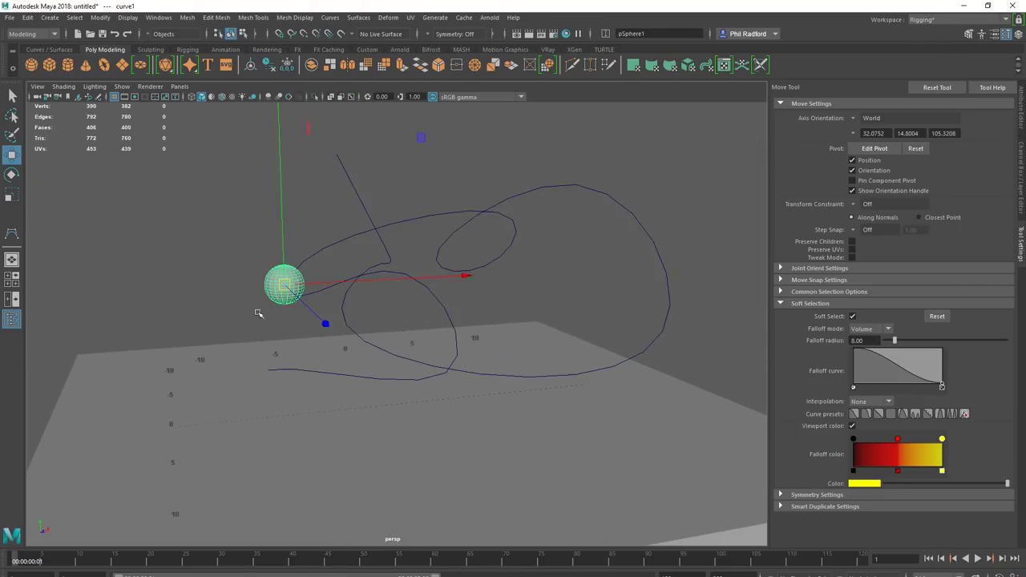
{"action": "left_click_drag", "start_coordinate": [259, 313], "coordinate": [353, 309], "text": "alt"}
{"action": "left_click", "coordinate": [360, 190]}
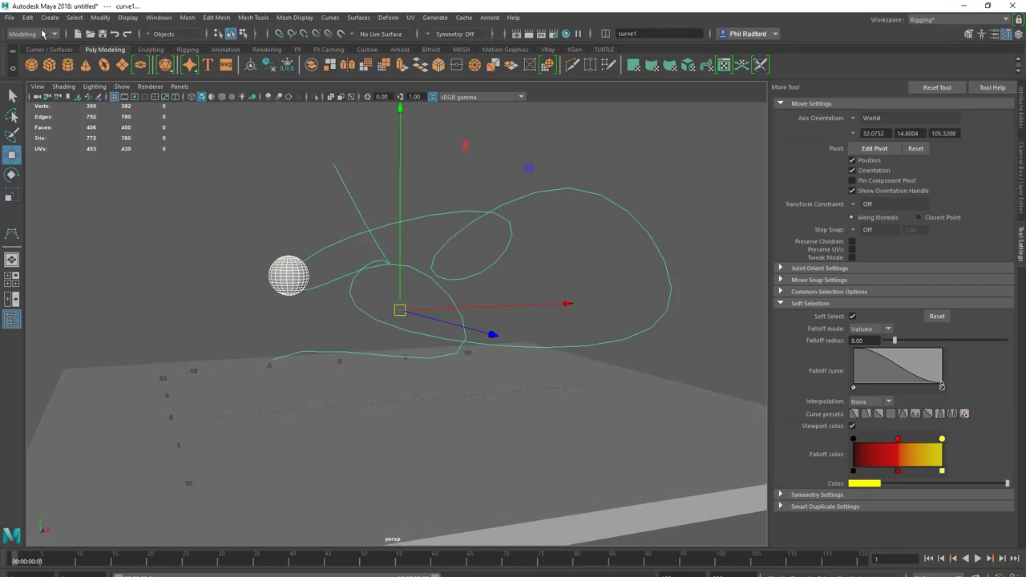
{"action": "left_click", "coordinate": [43, 34]}
{"action": "left_click", "coordinate": [35, 77]}
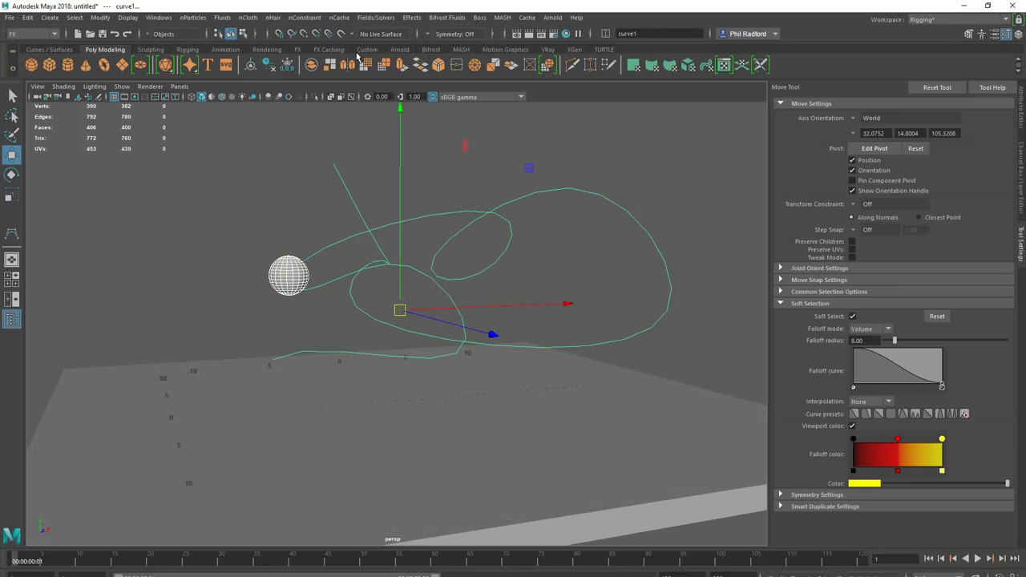
{"action": "left_click", "coordinate": [307, 17]}
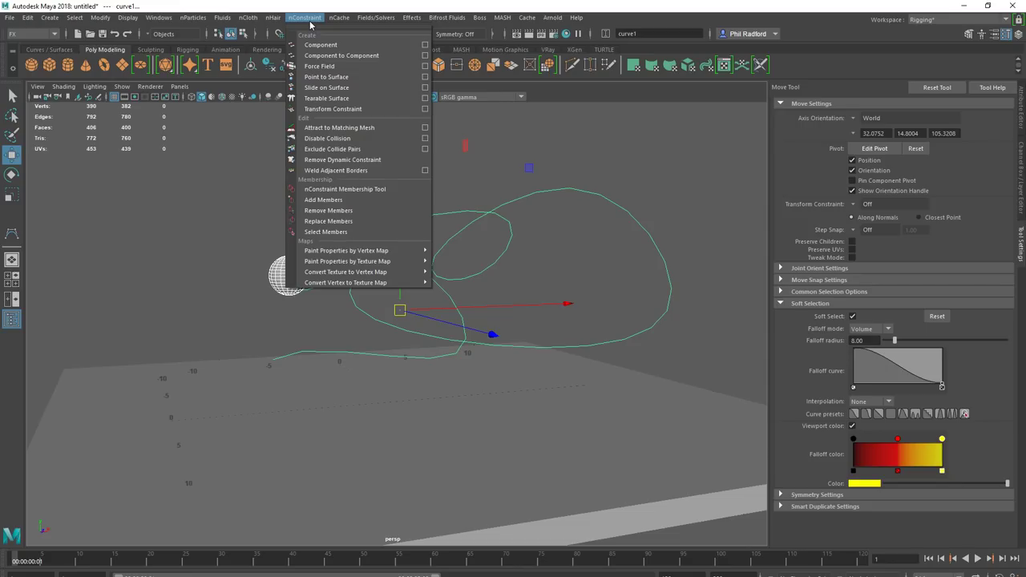
{"action": "left_click", "coordinate": [24, 34]}
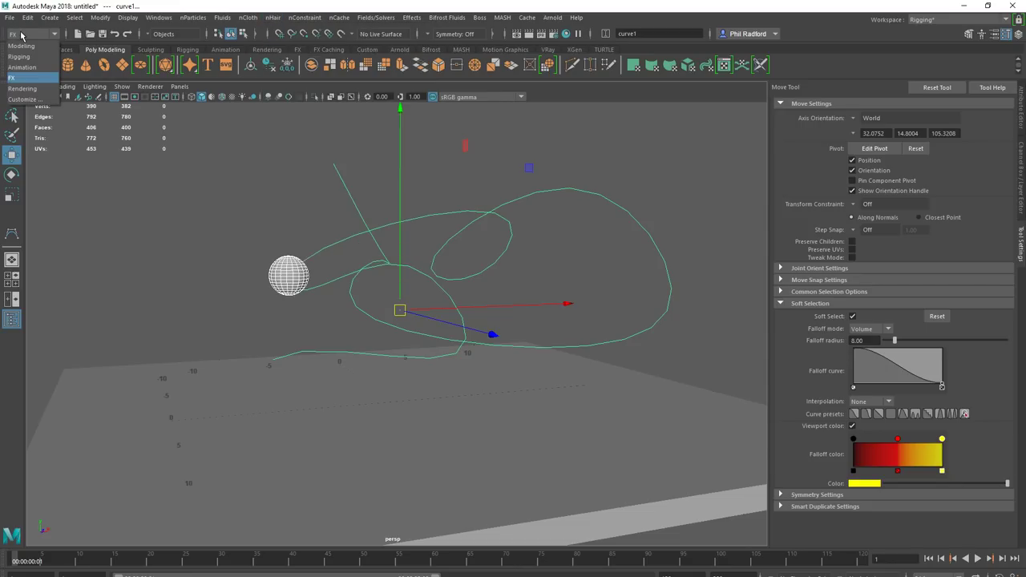
{"action": "left_click", "coordinate": [36, 68]}
Step: Attach the sphere to the curve as a motion path with end time 150, and set the playback end to frame 150
{"action": "left_click", "coordinate": [302, 17]}
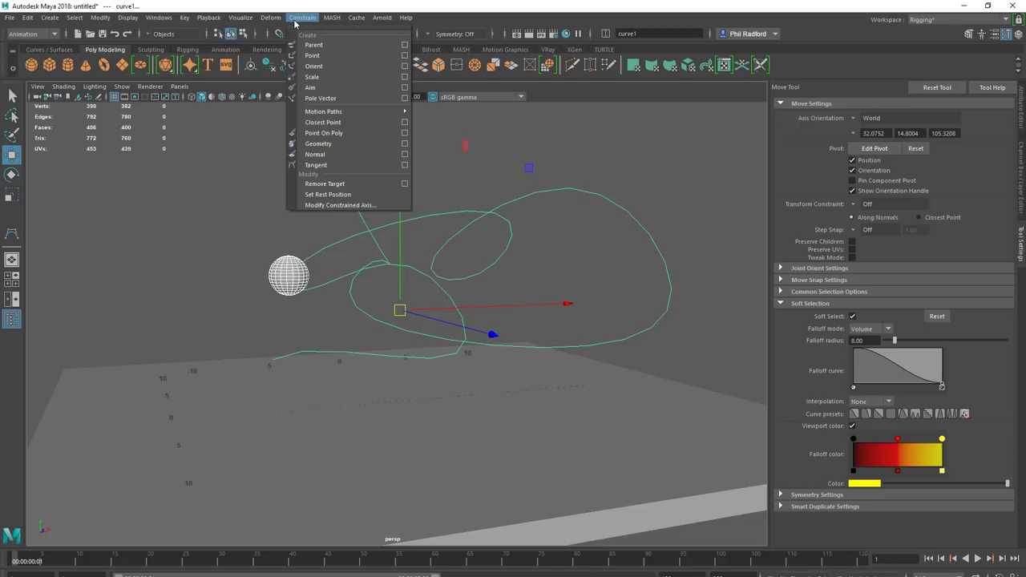
{"action": "mouse_move", "coordinate": [356, 116]}
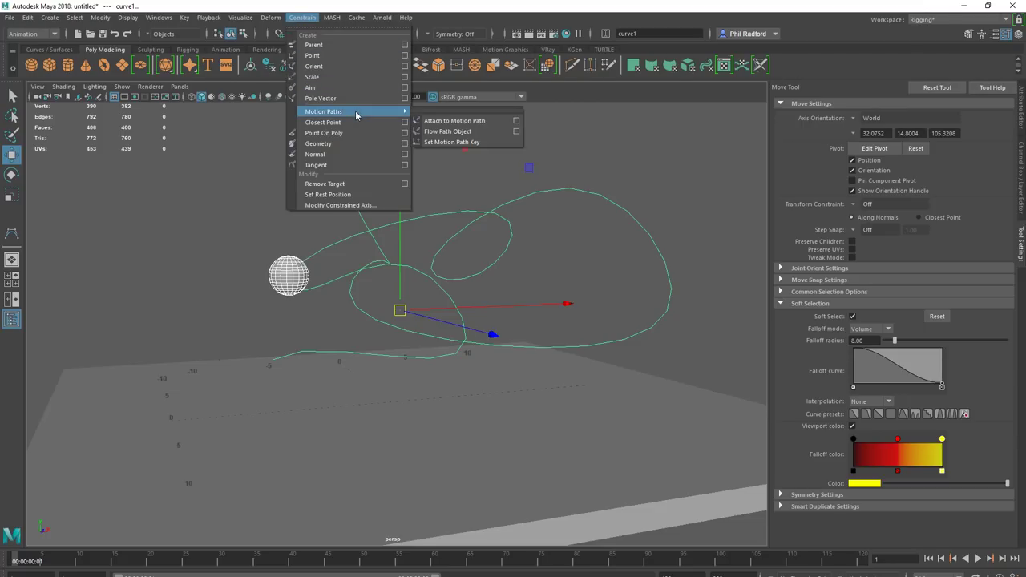
{"action": "left_click", "coordinate": [516, 121]}
{"action": "key", "text": "Tab"}
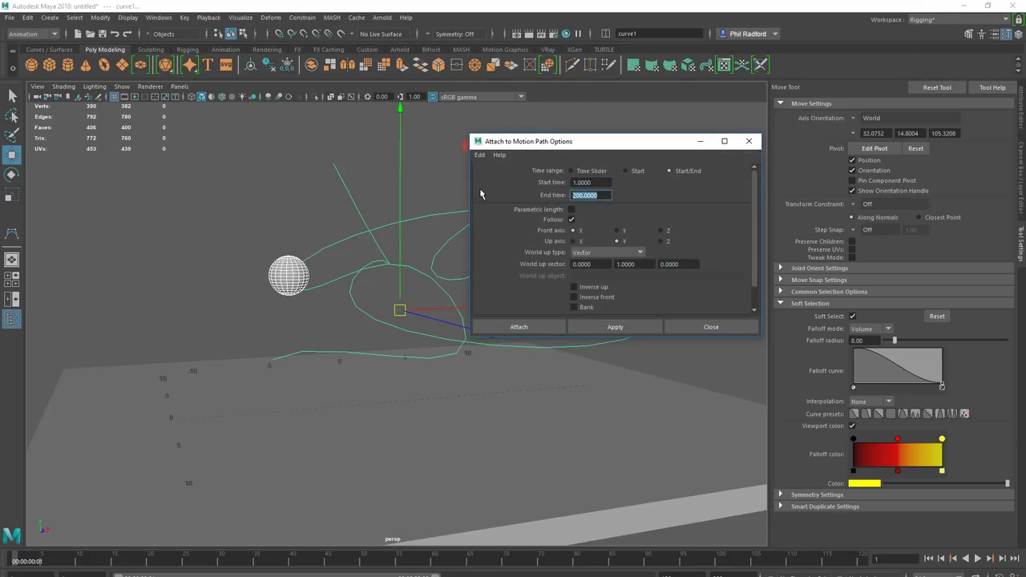
{"action": "type", "text": "150"}
{"action": "key", "text": "Return"}
{"action": "left_click", "coordinate": [624, 328]}
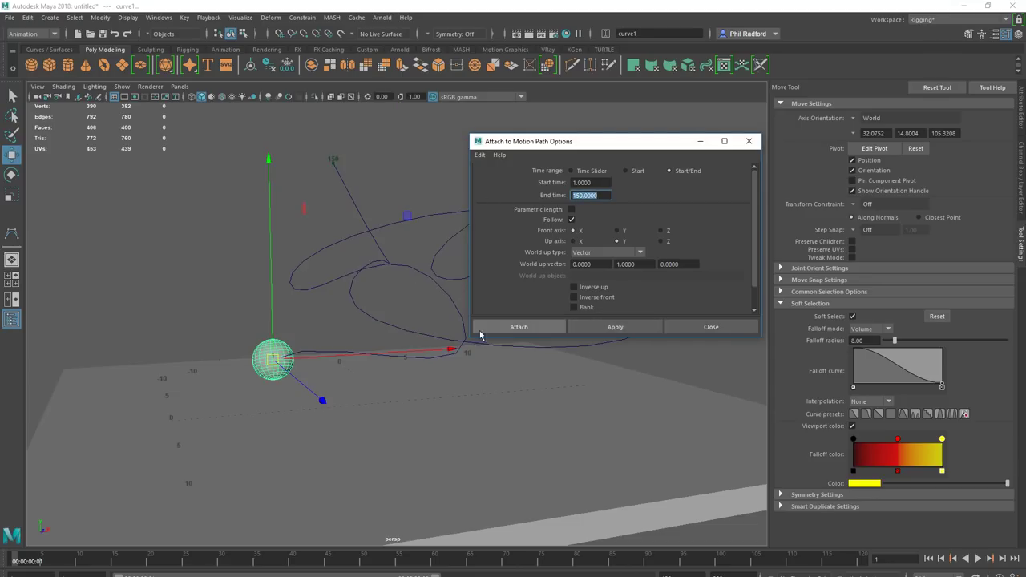
{"action": "left_click", "coordinate": [703, 324]}
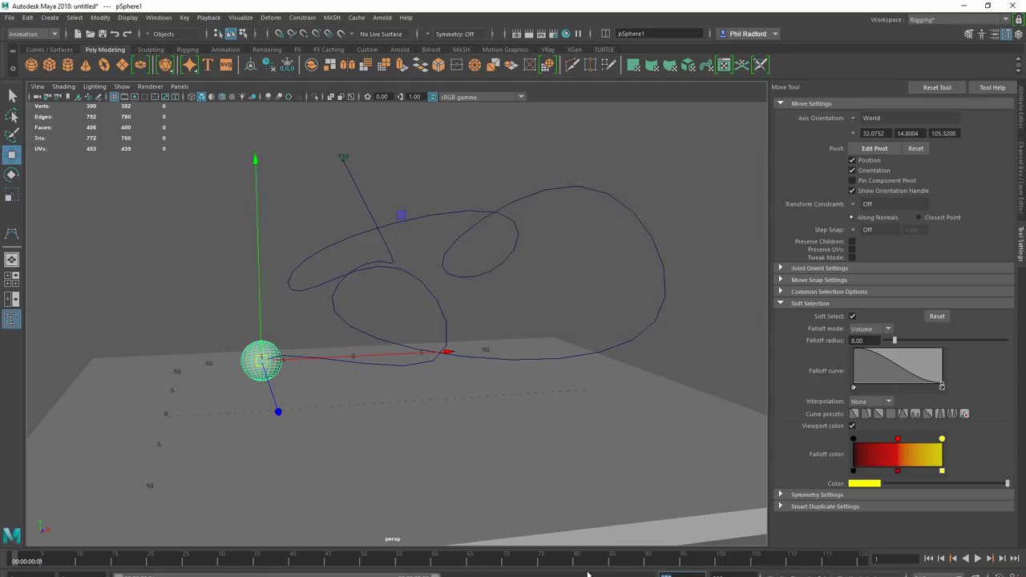
{"action": "type", "text": "150"}
{"action": "key", "text": "Return"}
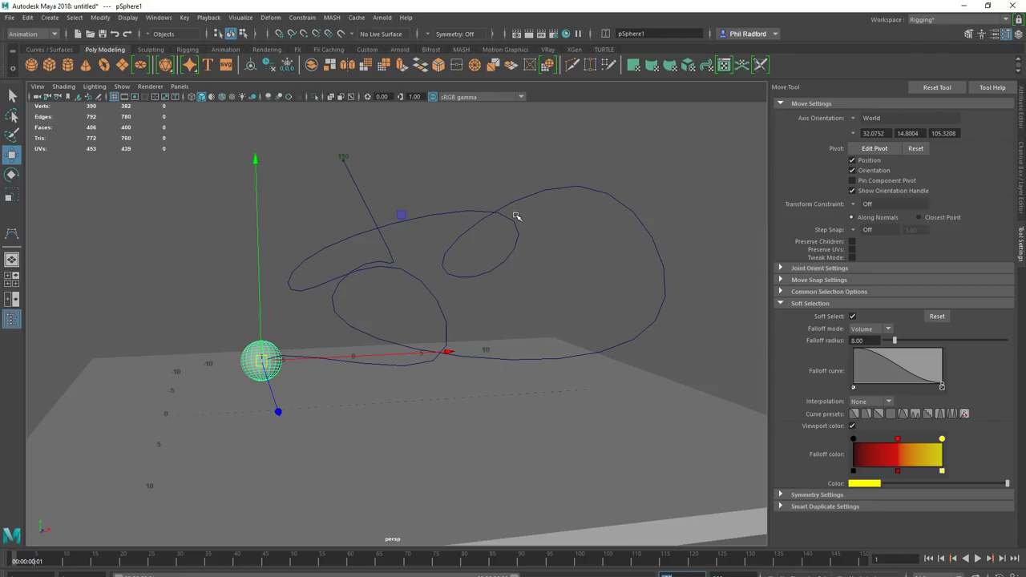
Step: Give both keys of the sphere's motion path linear tangents in the Graph Editor and close the editor
{"action": "left_click", "coordinate": [159, 17]}
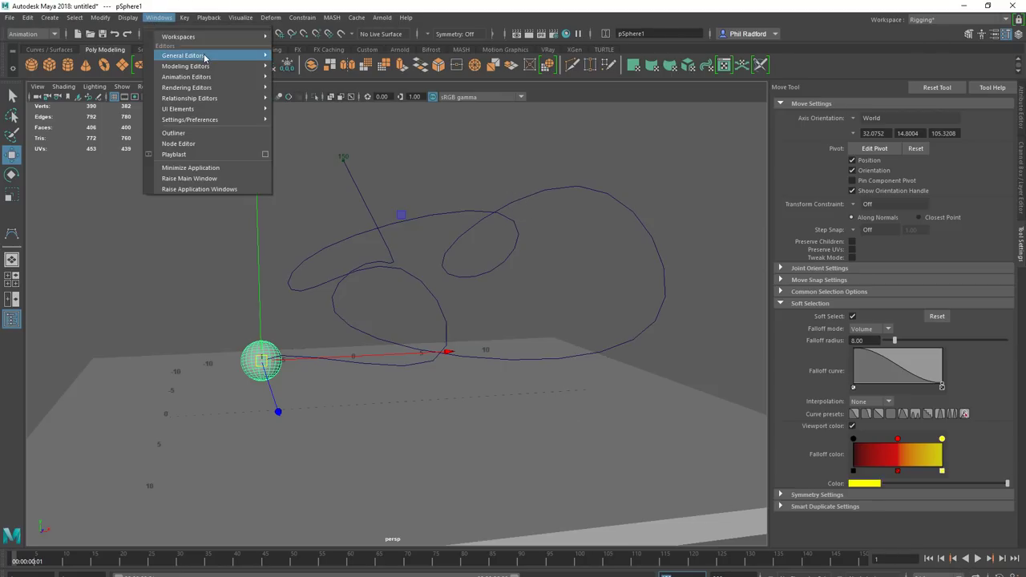
{"action": "mouse_move", "coordinate": [193, 76]}
{"action": "left_click", "coordinate": [317, 88]}
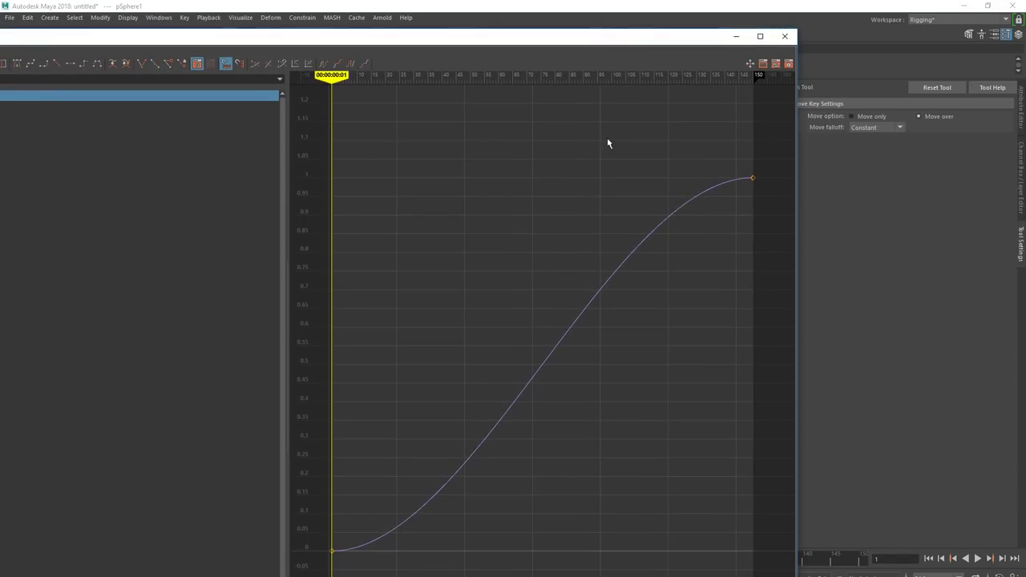
{"action": "left_click_drag", "start_coordinate": [570, 233], "coordinate": [682, 370]}
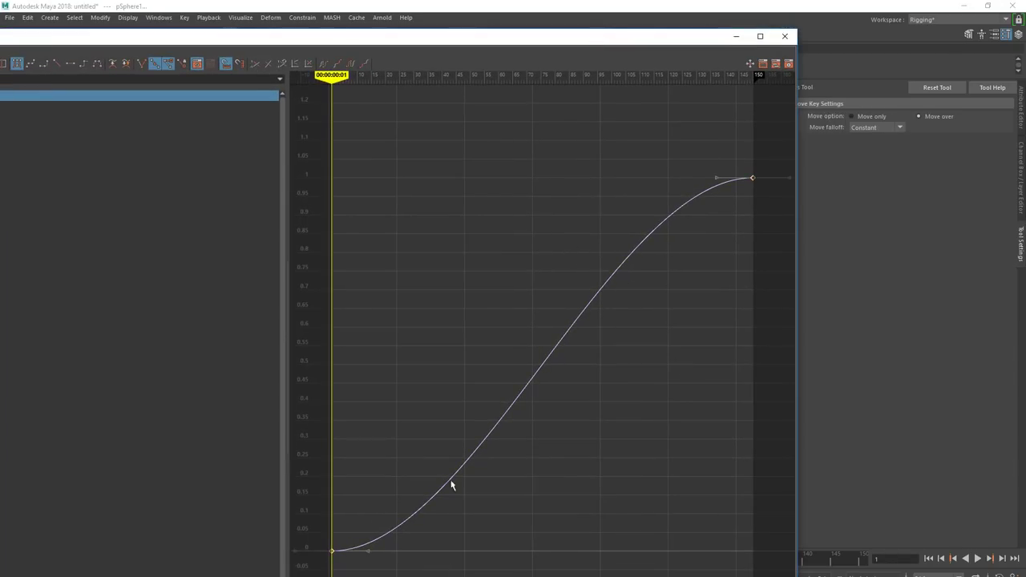
{"action": "double_click", "coordinate": [404, 37]}
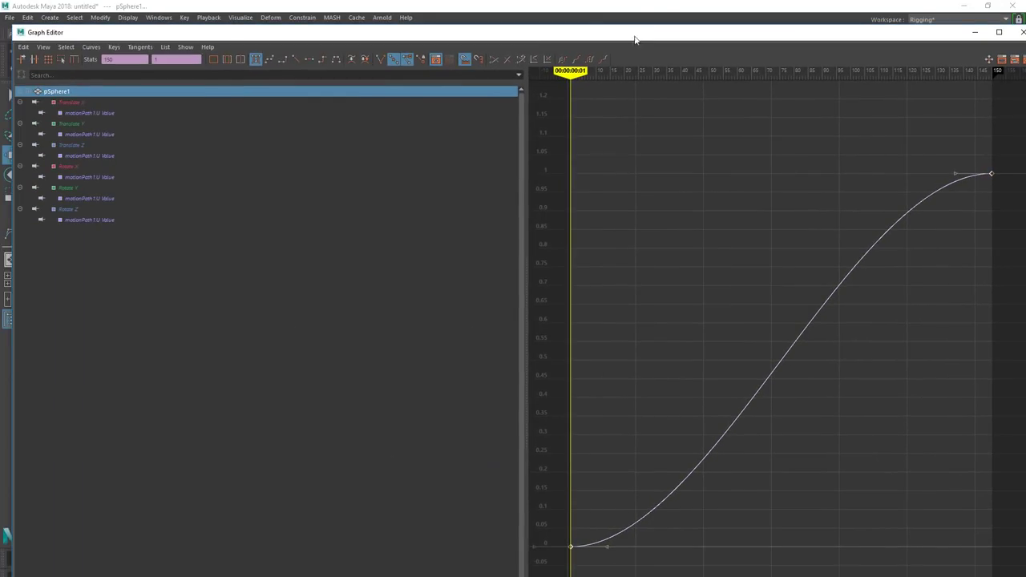
{"action": "left_click", "coordinate": [296, 60]}
{"action": "left_click_drag", "start_coordinate": [747, 32], "coordinate": [287, 66]}
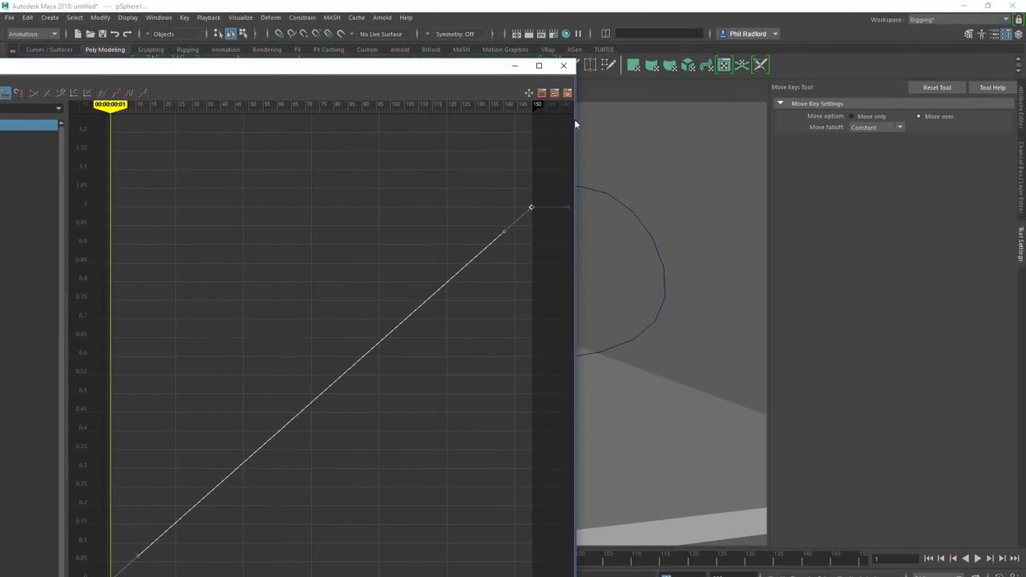
{"action": "left_click", "coordinate": [564, 65]}
{"action": "key", "text": "w"}
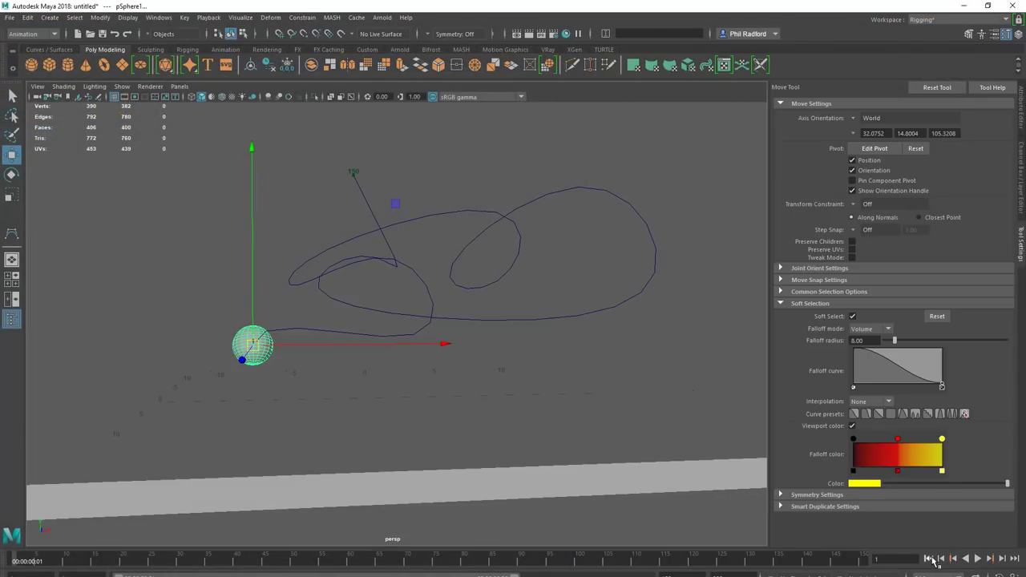
Step: Play back the sphere's motion along the path and return to frame 1
{"action": "left_click", "coordinate": [976, 559]}
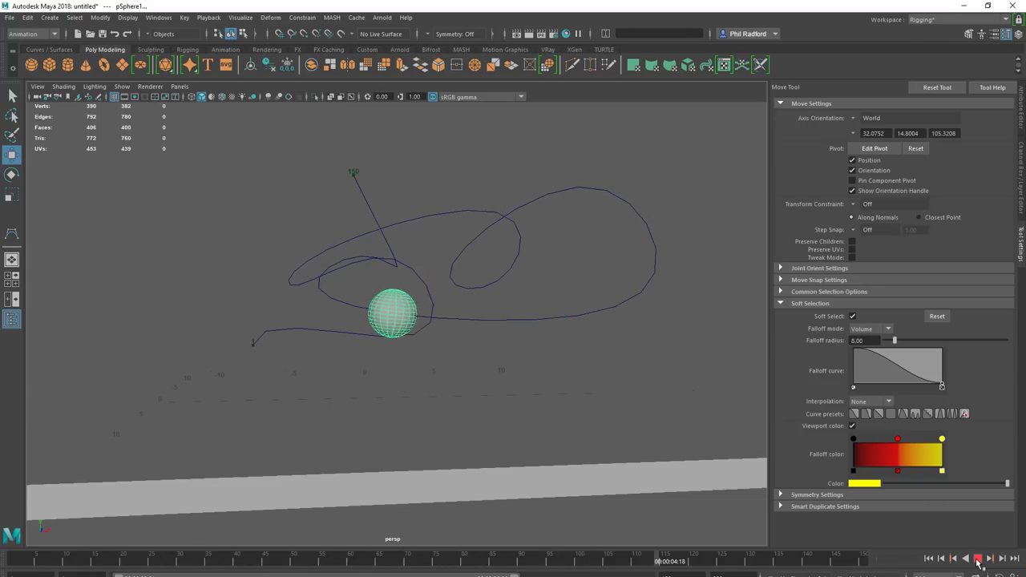
{"action": "left_click", "coordinate": [977, 559]}
{"action": "left_click_drag", "start_coordinate": [553, 305], "coordinate": [388, 302], "text": "alt"}
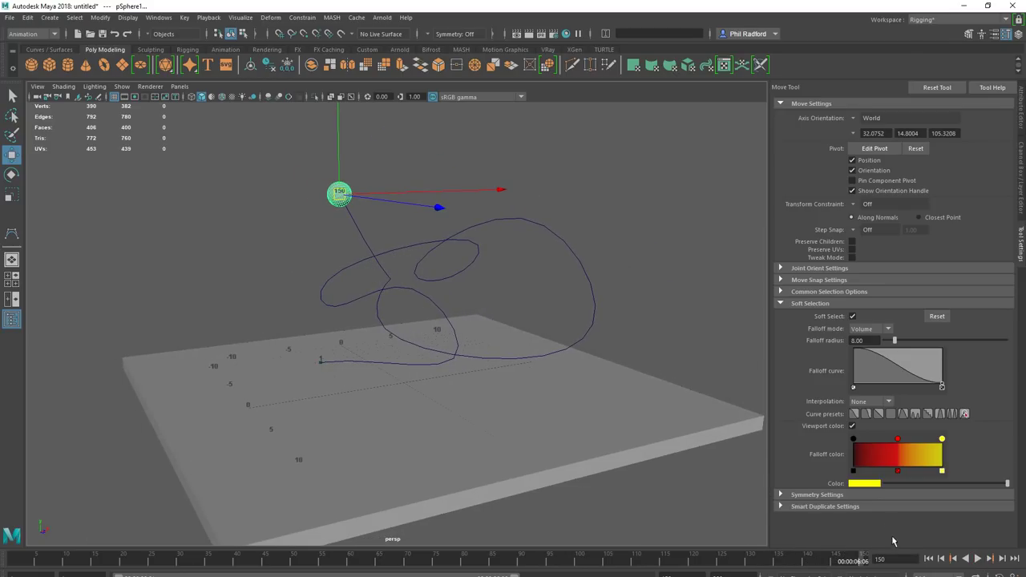
{"action": "left_click_drag", "start_coordinate": [223, 350], "coordinate": [206, 347], "text": "alt"}
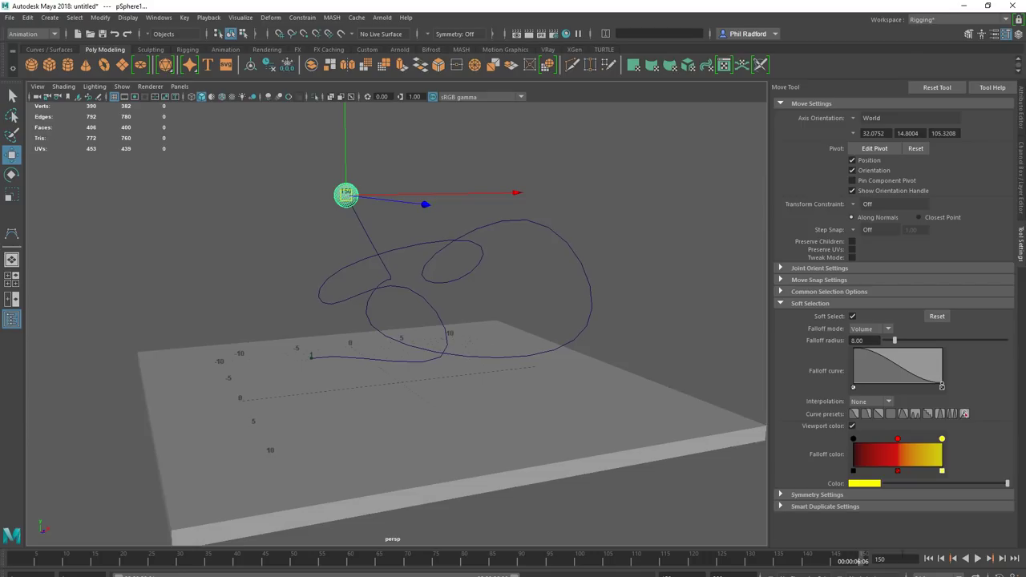
{"action": "left_click", "coordinate": [928, 559]}
Step: Switch to the FX tool set and create a Bifrost liquid from the selected sphere
{"action": "left_click_drag", "start_coordinate": [320, 352], "coordinate": [201, 327], "text": "alt"}
{"action": "right_click_drag", "start_coordinate": [201, 327], "coordinate": [340, 345], "text": "alt"}
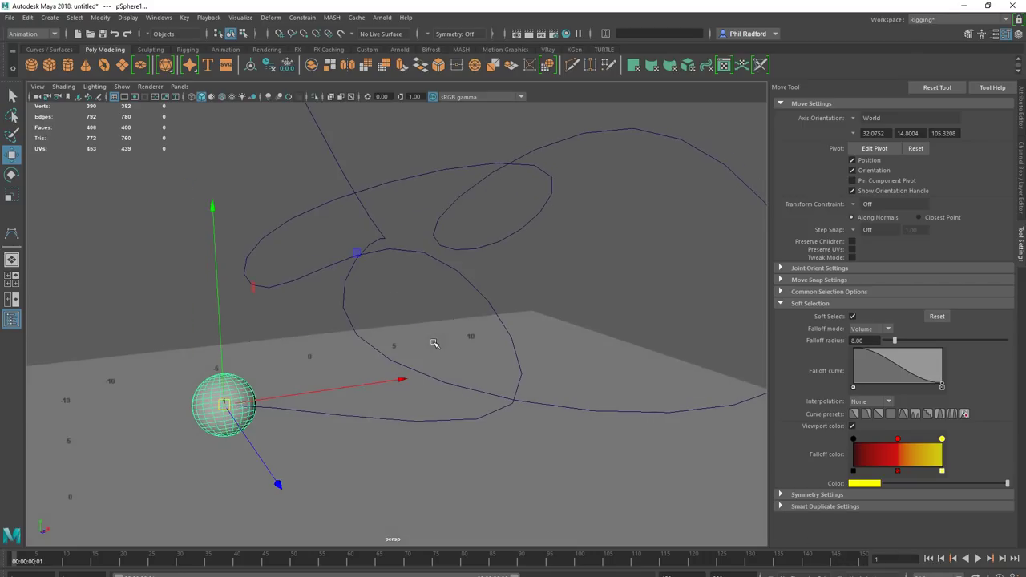
{"action": "left_click_drag", "start_coordinate": [340, 344], "coordinate": [315, 341], "text": "alt"}
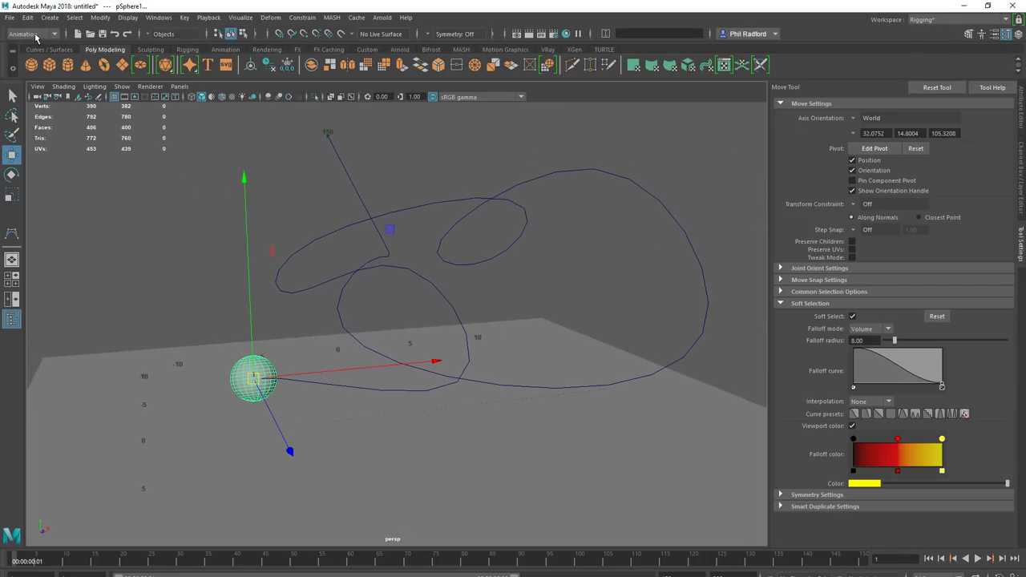
{"action": "left_click", "coordinate": [32, 34]}
{"action": "left_click", "coordinate": [24, 80]}
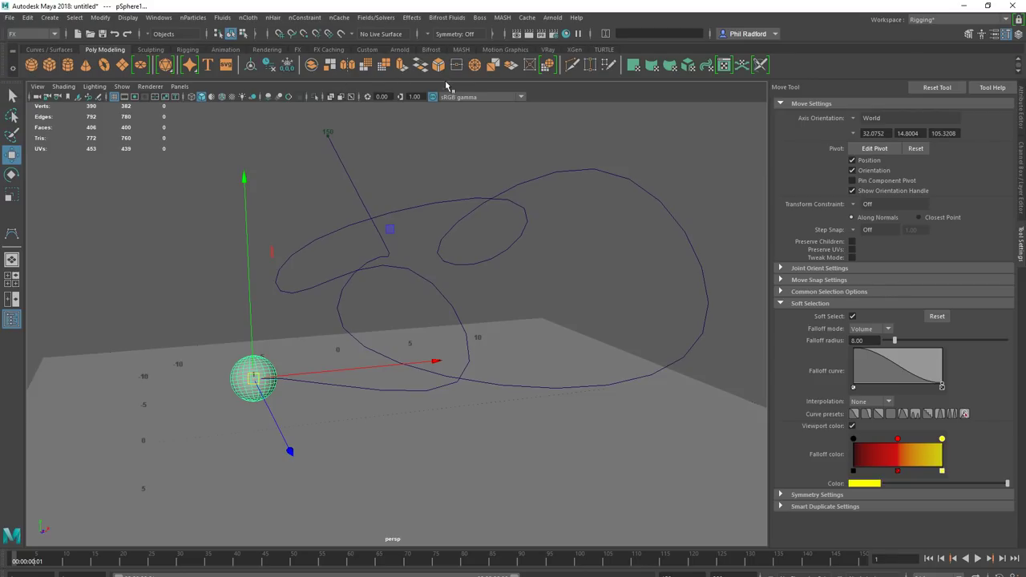
{"action": "left_click_drag", "start_coordinate": [439, 170], "coordinate": [450, 165], "text": "alt"}
{"action": "left_click", "coordinate": [451, 18]}
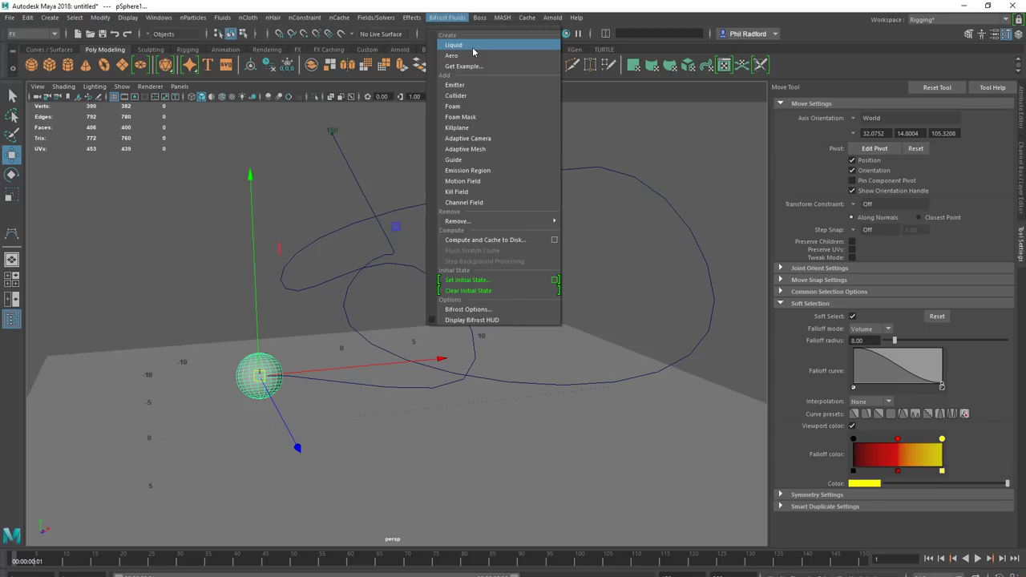
{"action": "left_click", "coordinate": [474, 46]}
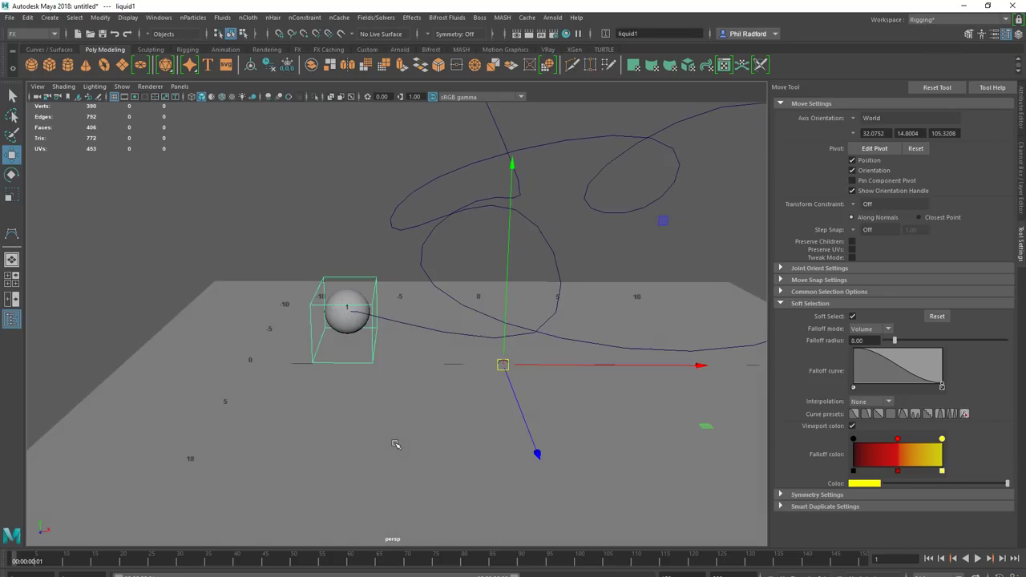
Step: Select the sphere in the Outliner and enable Continuous Emission in its Bifrost emitter properties
{"action": "left_click_drag", "start_coordinate": [395, 443], "coordinate": [433, 443], "text": "alt"}
{"action": "right_click_drag", "start_coordinate": [433, 443], "coordinate": [483, 442], "text": "alt"}
{"action": "left_click_drag", "start_coordinate": [309, 407], "coordinate": [377, 419], "text": "alt"}
{"action": "middle_click_drag", "start_coordinate": [378, 419], "coordinate": [313, 430], "text": "alt"}
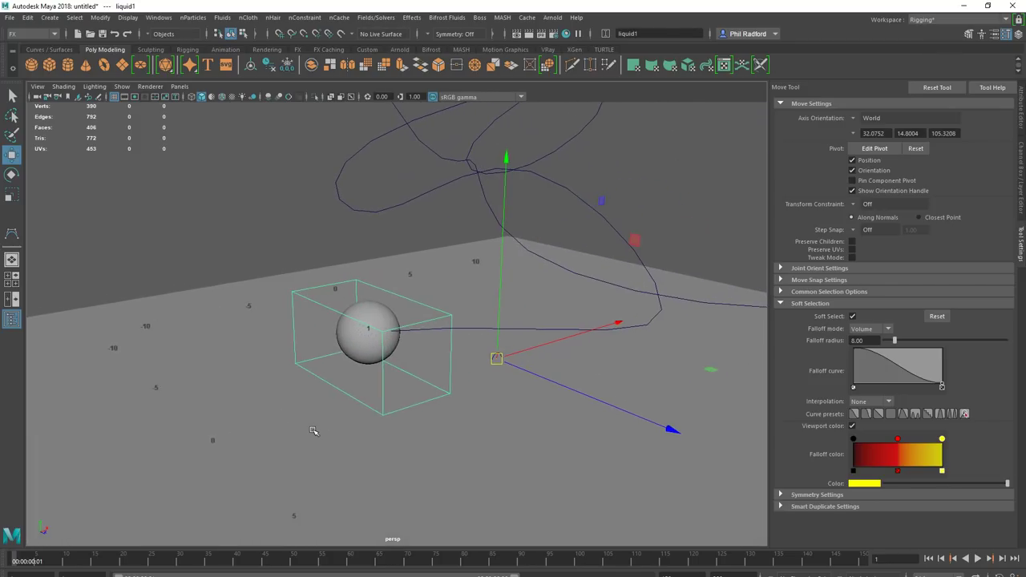
{"action": "right_click_drag", "start_coordinate": [314, 430], "coordinate": [411, 428], "text": "alt"}
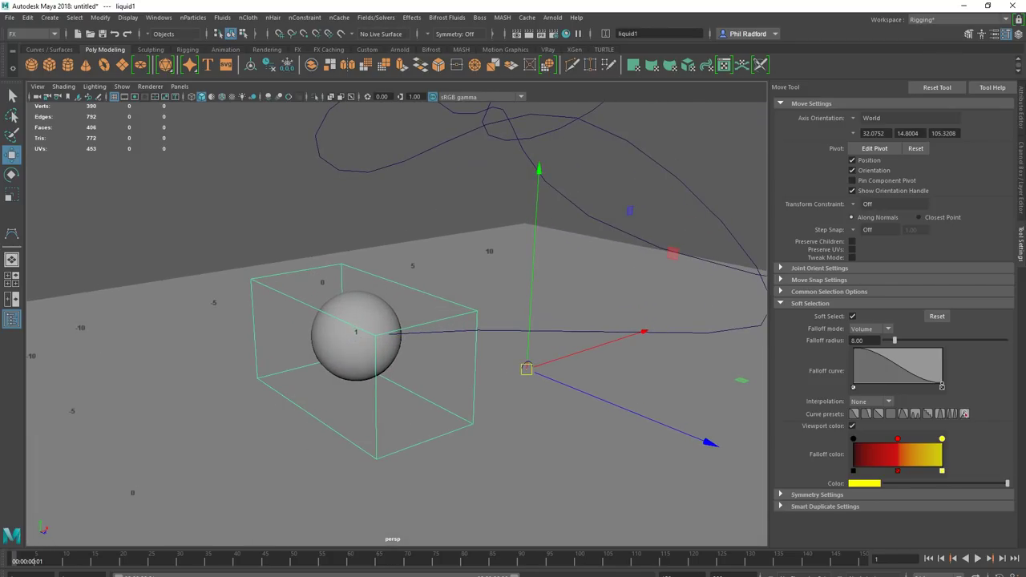
{"action": "left_click_drag", "start_coordinate": [1025, 130], "coordinate": [257, 119]}
{"action": "left_click", "coordinate": [257, 210]}
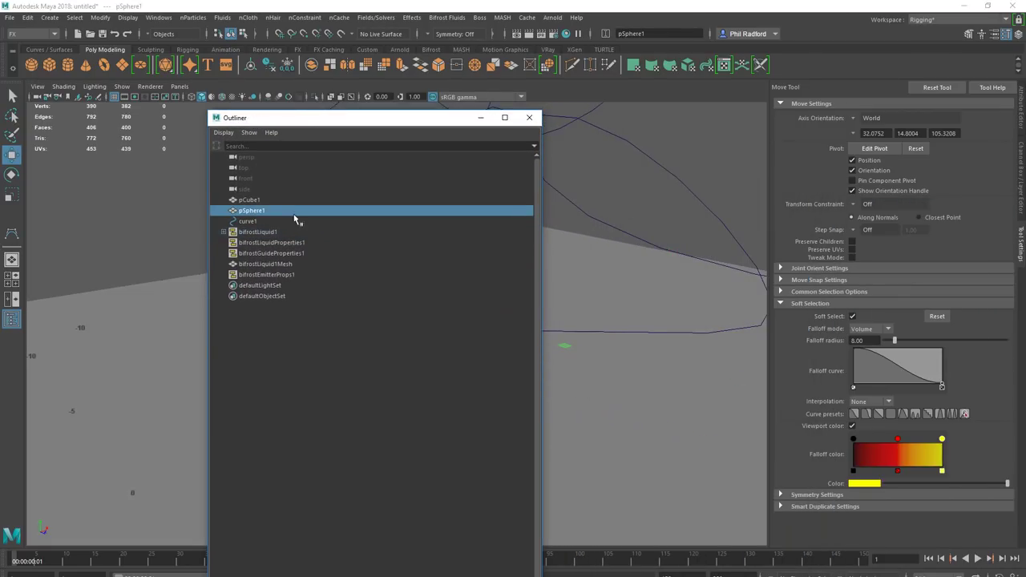
{"action": "left_click", "coordinate": [480, 118]}
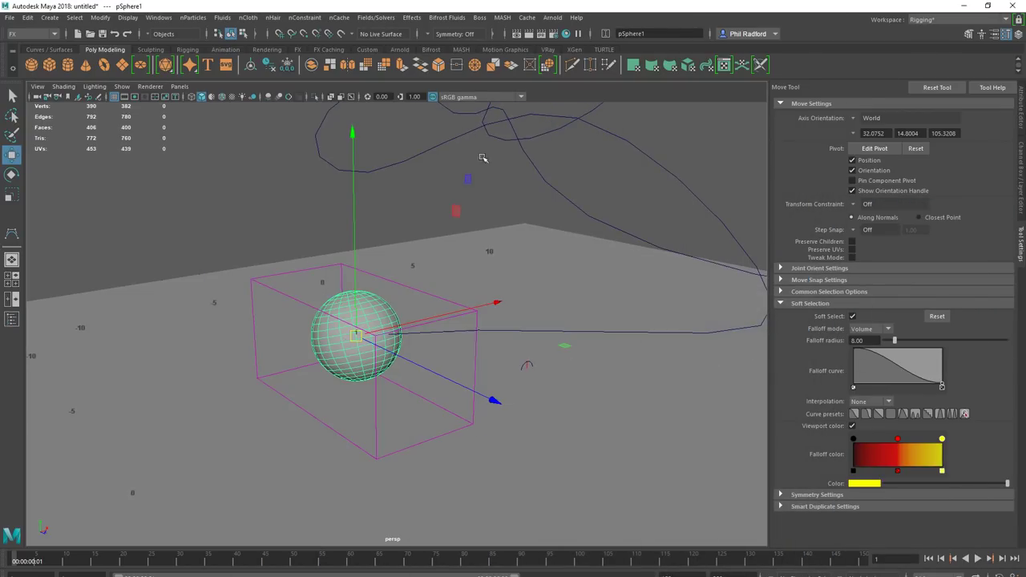
{"action": "left_click", "coordinate": [1019, 105]}
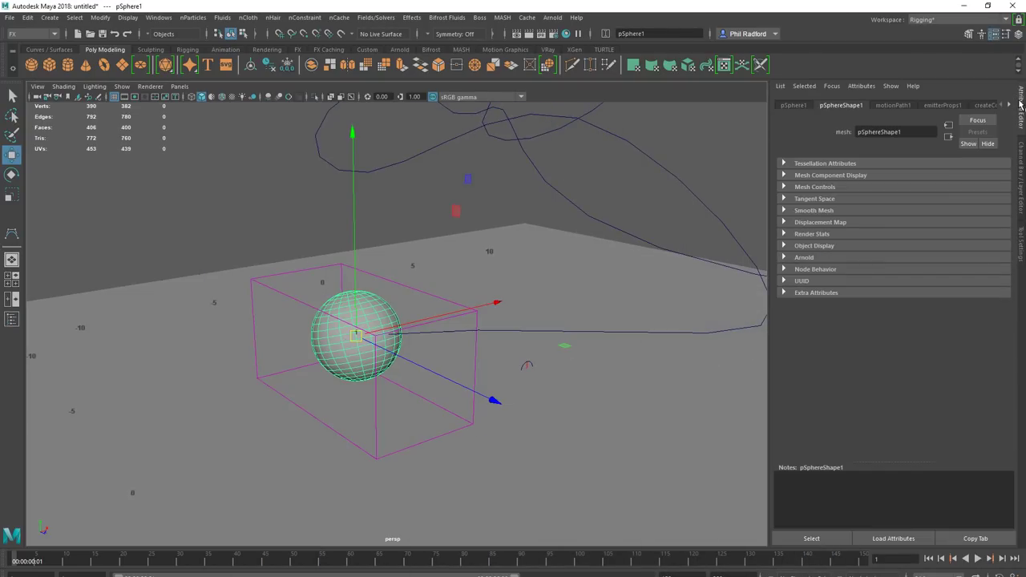
{"action": "left_click", "coordinate": [939, 105]}
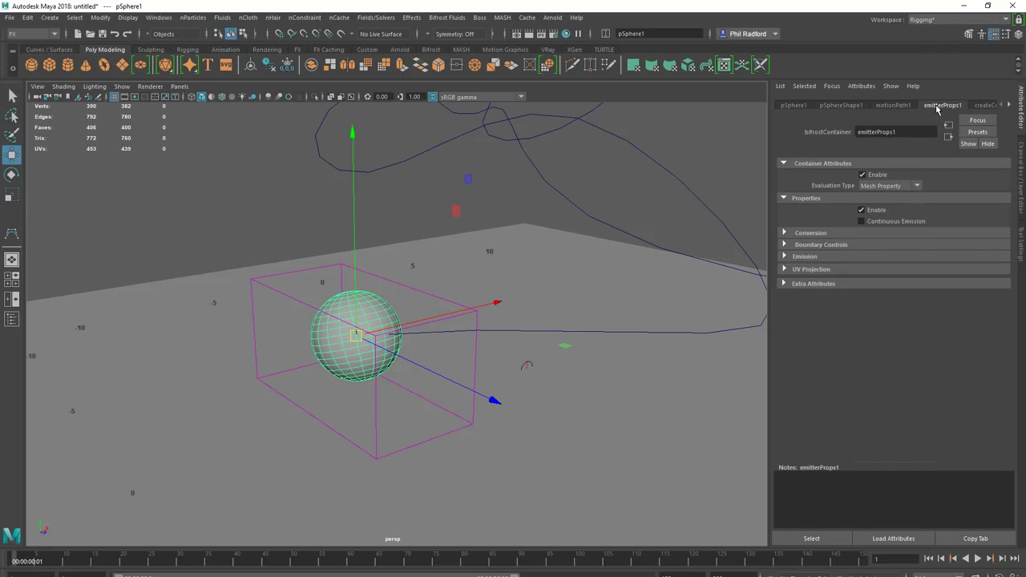
{"action": "left_click", "coordinate": [882, 224]}
Step: Play the simulation to check the continuous liquid emission along the curve, and return to frame 1
{"action": "left_click_drag", "start_coordinate": [609, 366], "coordinate": [286, 355], "text": "alt"}
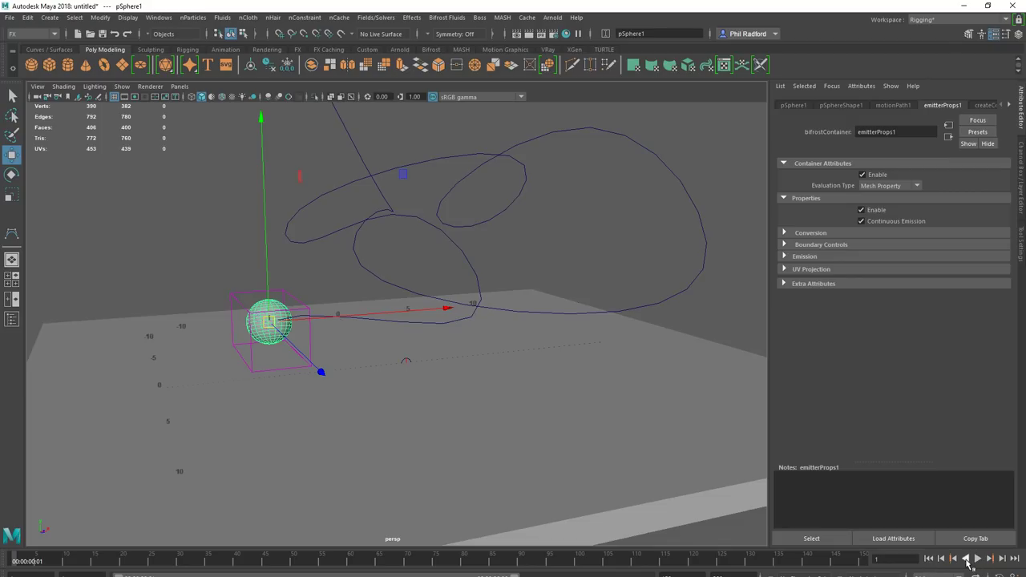
{"action": "left_click", "coordinate": [976, 559]}
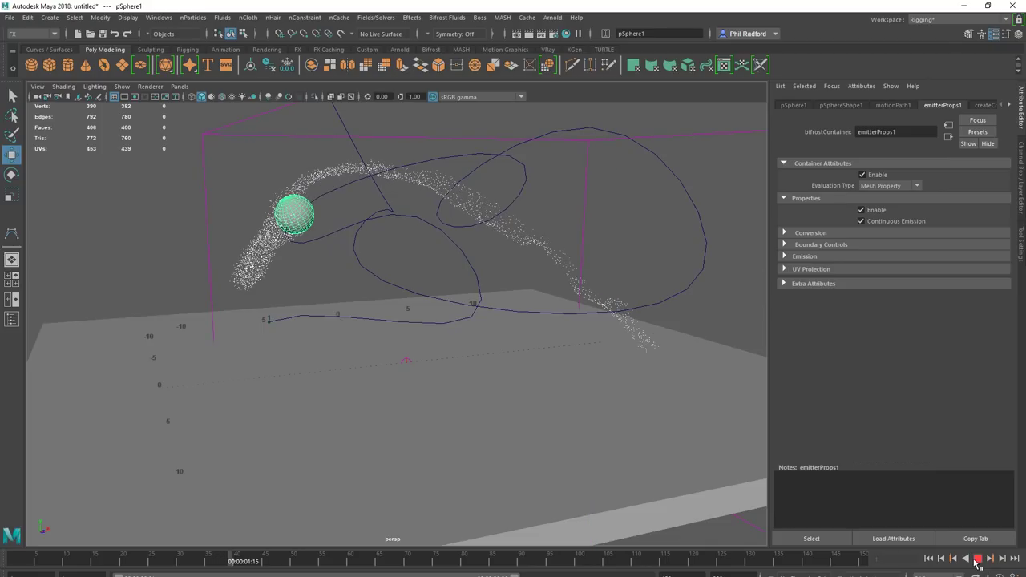
{"action": "left_click", "coordinate": [977, 559]}
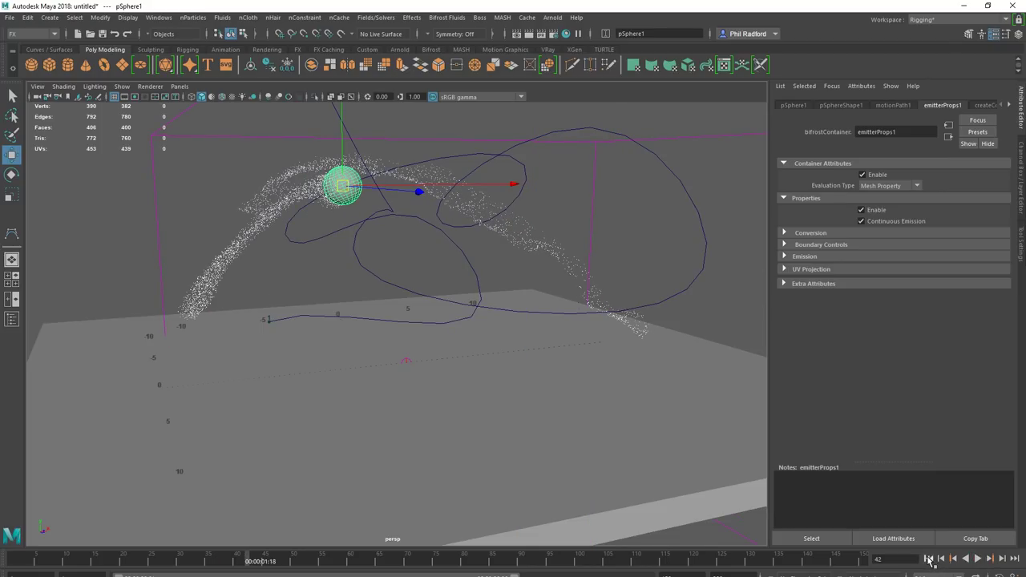
{"action": "left_click", "coordinate": [928, 559]}
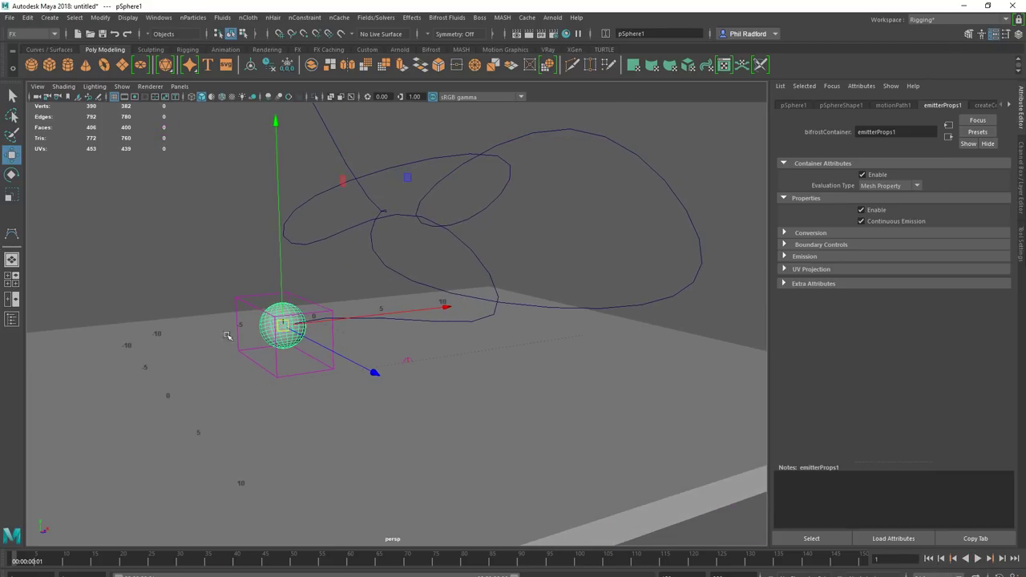
Step: Add the floor as a Bifrost collider for the liquid
{"action": "left_click", "coordinate": [234, 299]}
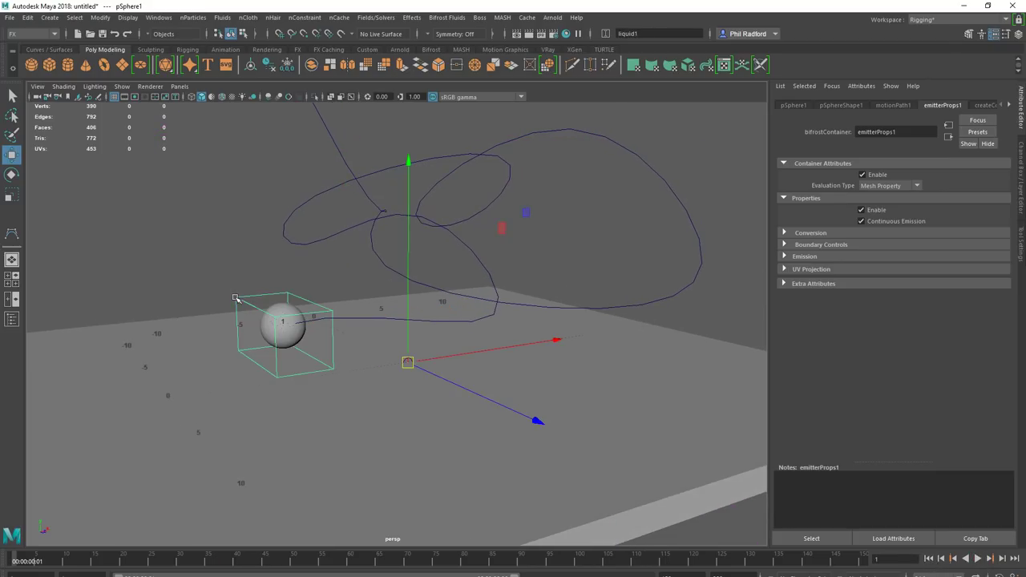
{"action": "left_click", "coordinate": [212, 360], "text": "shift"}
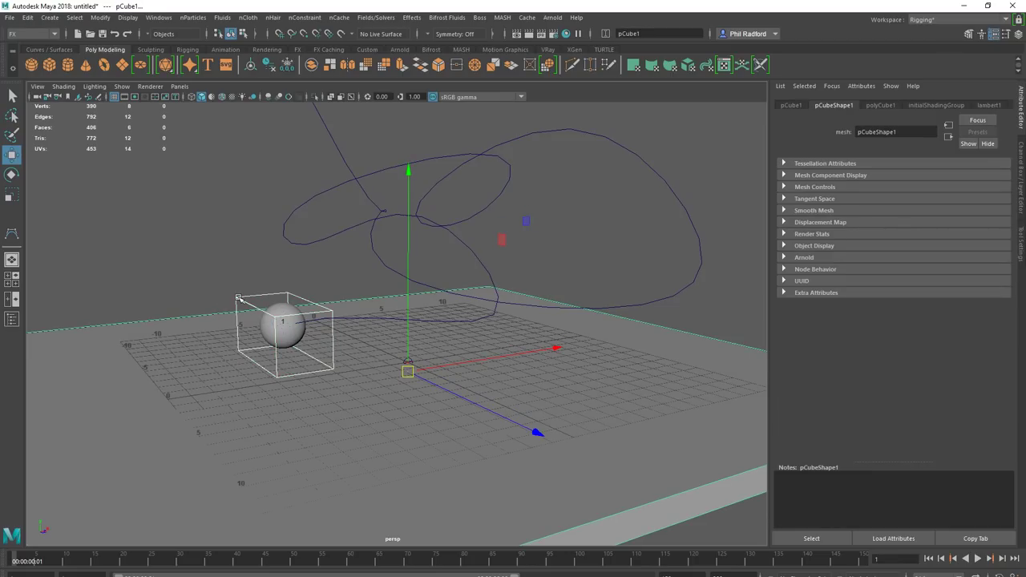
{"action": "left_click", "coordinate": [453, 18]}
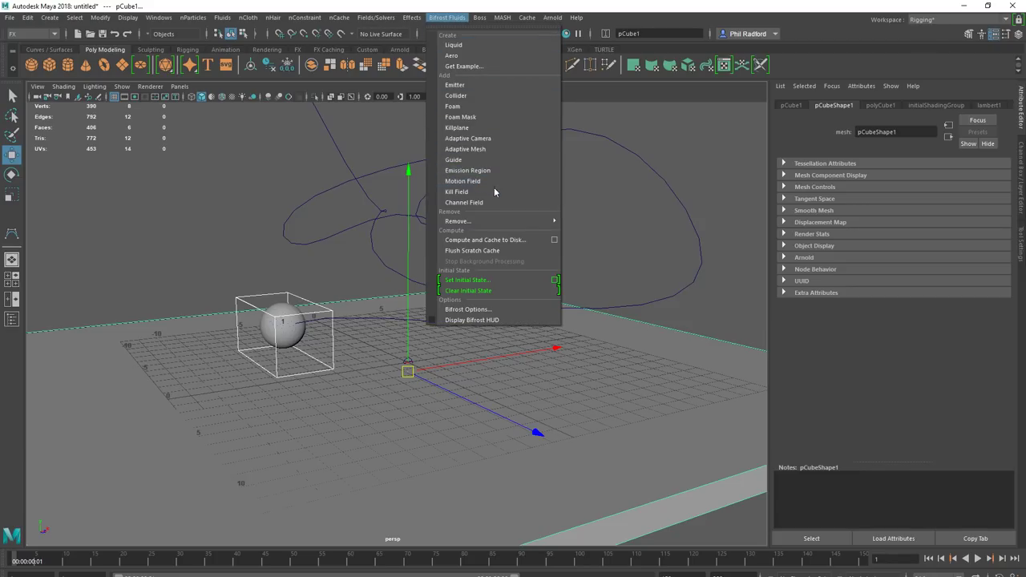
{"action": "left_click", "coordinate": [491, 95]}
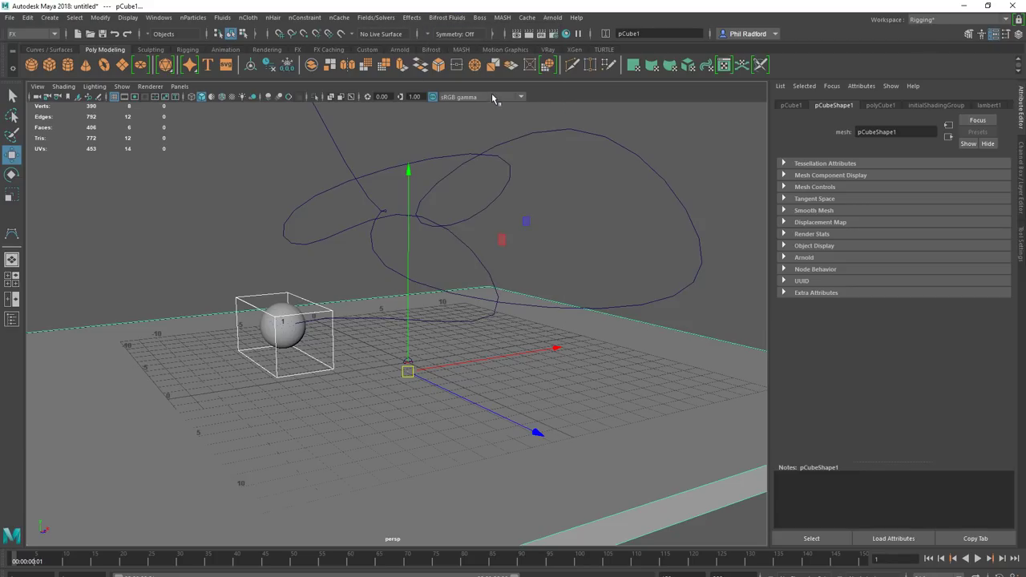
Step: Play the simulation to about frame 30 and examine how the liquid collides with the floor
{"action": "left_click_drag", "start_coordinate": [593, 297], "coordinate": [584, 301], "text": "alt"}
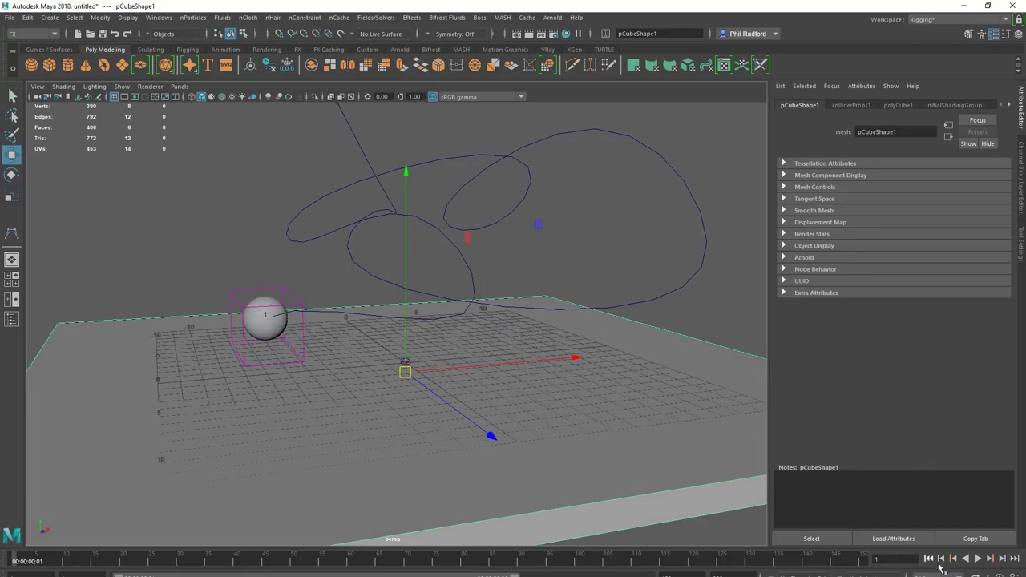
{"action": "left_click", "coordinate": [979, 560]}
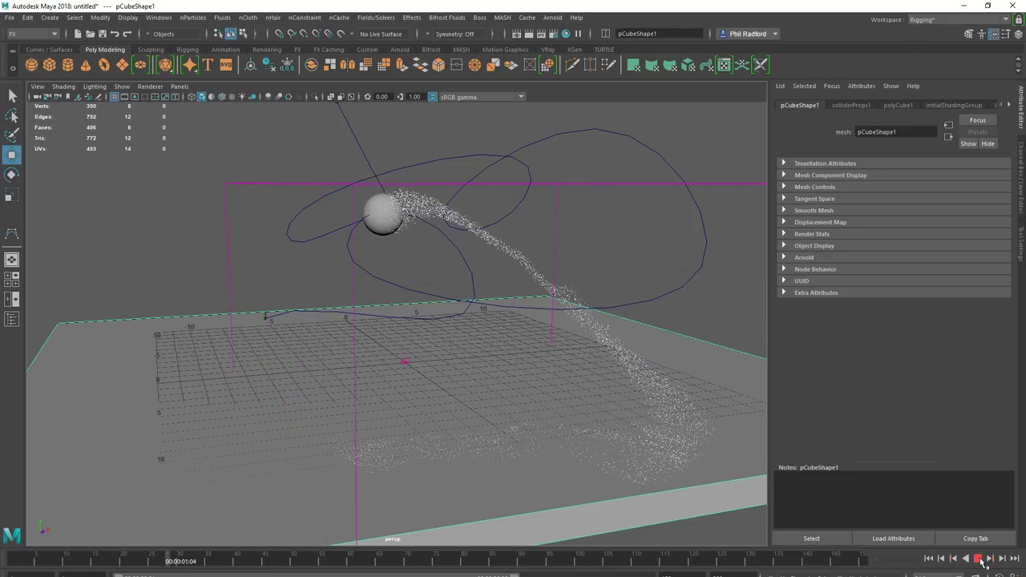
{"action": "left_click", "coordinate": [980, 560]}
{"action": "left_click_drag", "start_coordinate": [641, 433], "coordinate": [553, 358], "text": "alt"}
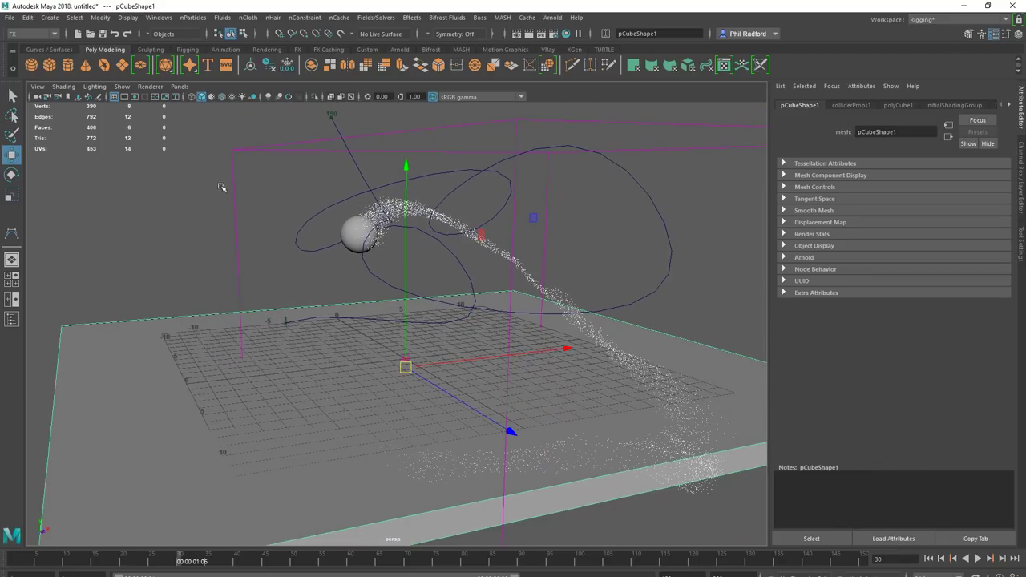
Step: Select the liquid, return to frame 1, and show the attributes of its liquid properties container
{"action": "left_click_drag", "start_coordinate": [218, 182], "coordinate": [285, 229]}
{"action": "left_click", "coordinate": [929, 559]}
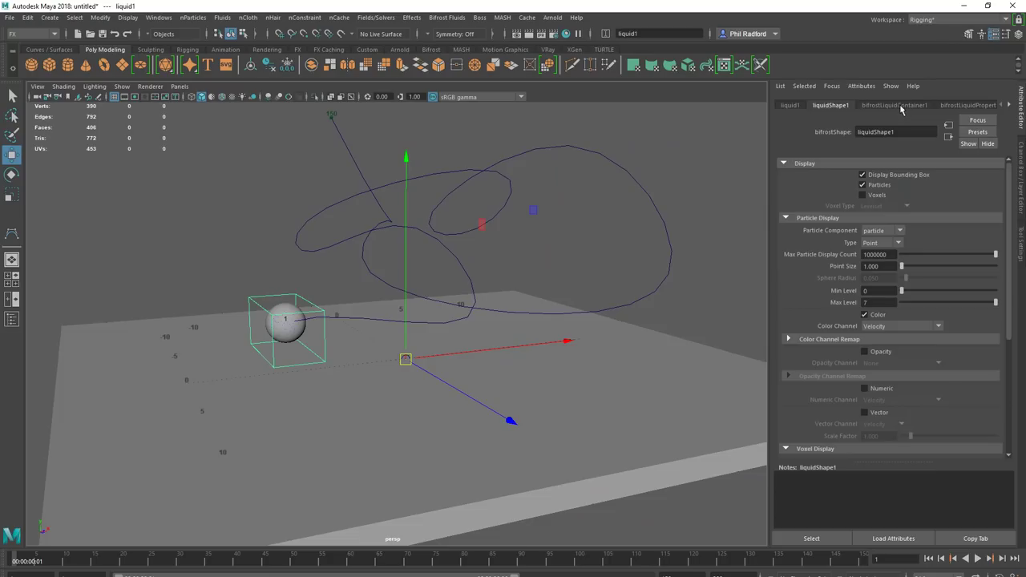
{"action": "scroll", "coordinate": [945, 272], "scroll_direction": "down", "scroll_amount": 5}
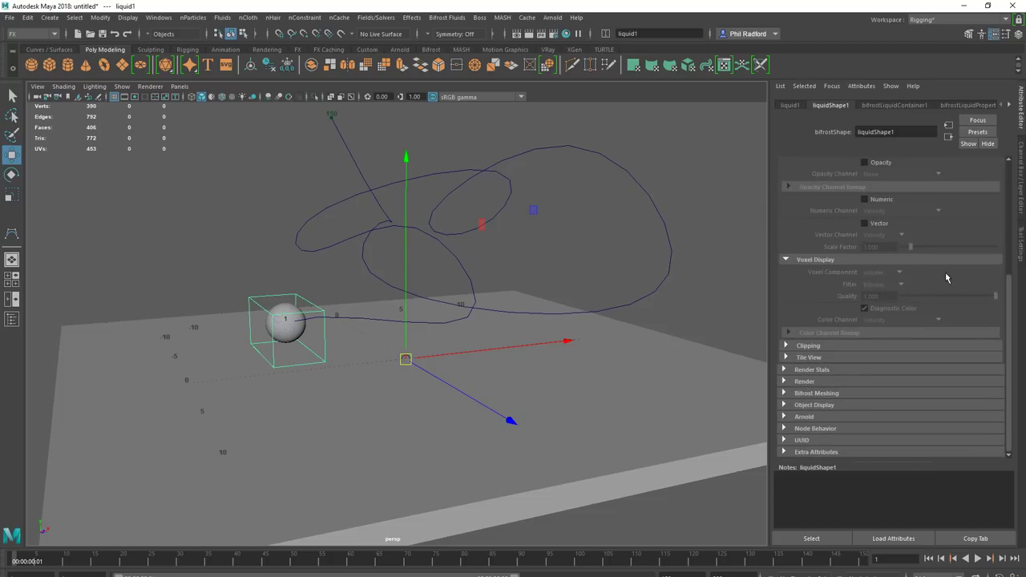
{"action": "scroll", "coordinate": [945, 271], "scroll_direction": "up", "scroll_amount": 1}
{"action": "scroll", "coordinate": [945, 271], "scroll_direction": "down", "scroll_amount": 1}
{"action": "scroll", "coordinate": [945, 271], "scroll_direction": "up", "scroll_amount": 5}
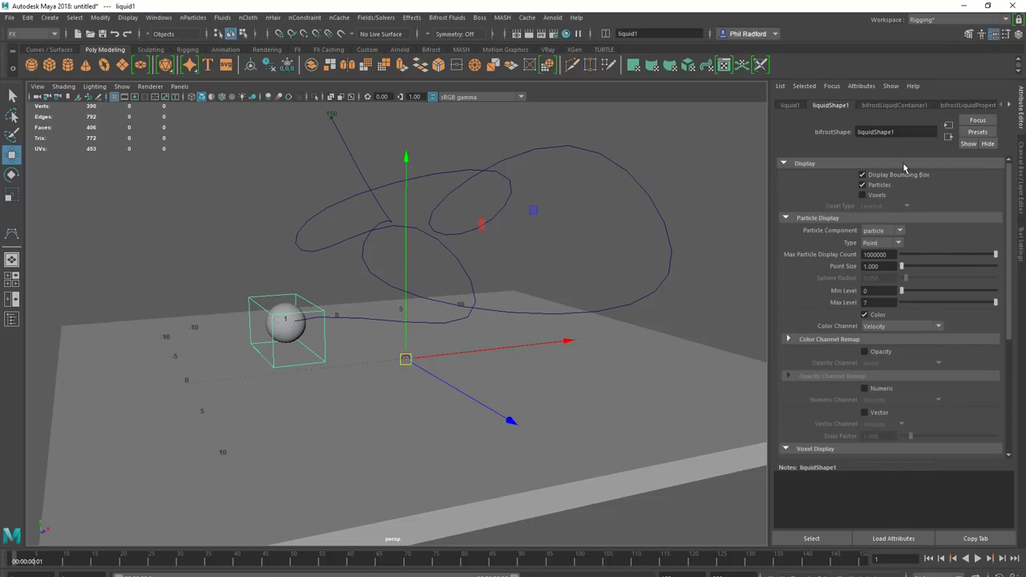
{"action": "left_click", "coordinate": [900, 106]}
{"action": "left_click", "coordinate": [944, 106]}
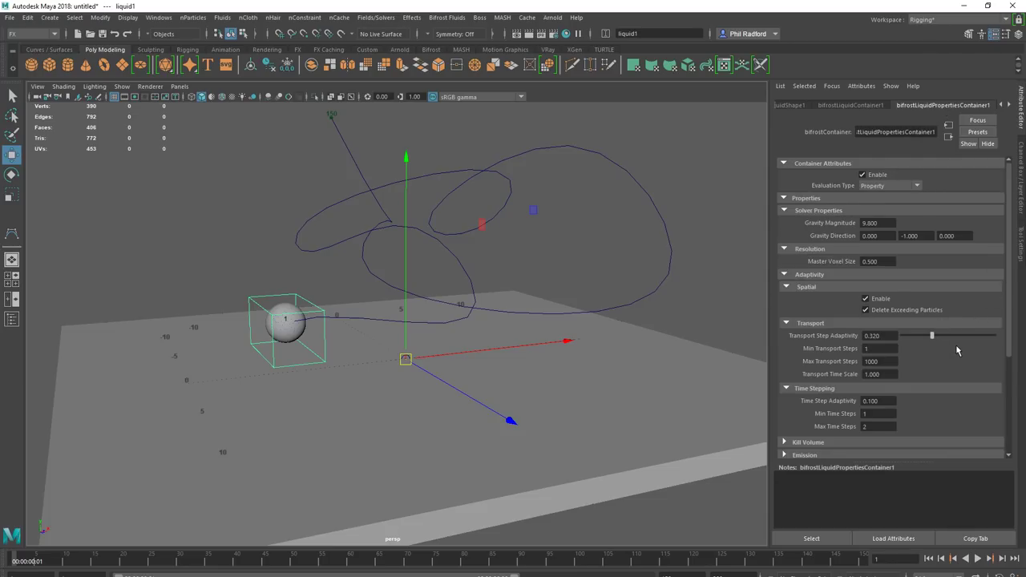
Step: Set the liquid's Viscosity to 20 and play the simulation to check its effect
{"action": "scroll", "coordinate": [956, 350], "scroll_direction": "down", "scroll_amount": 3}
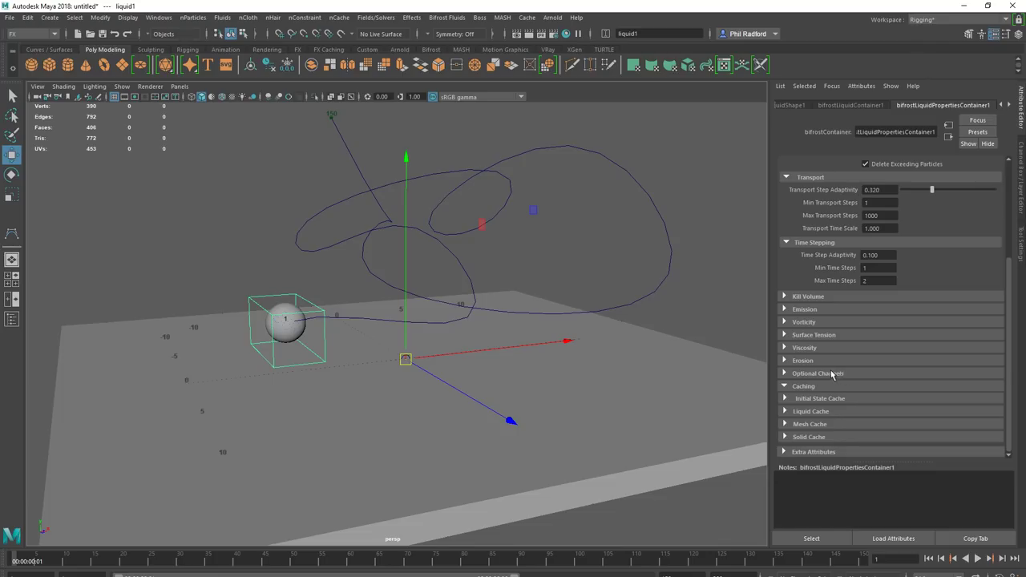
{"action": "left_click", "coordinate": [805, 348]}
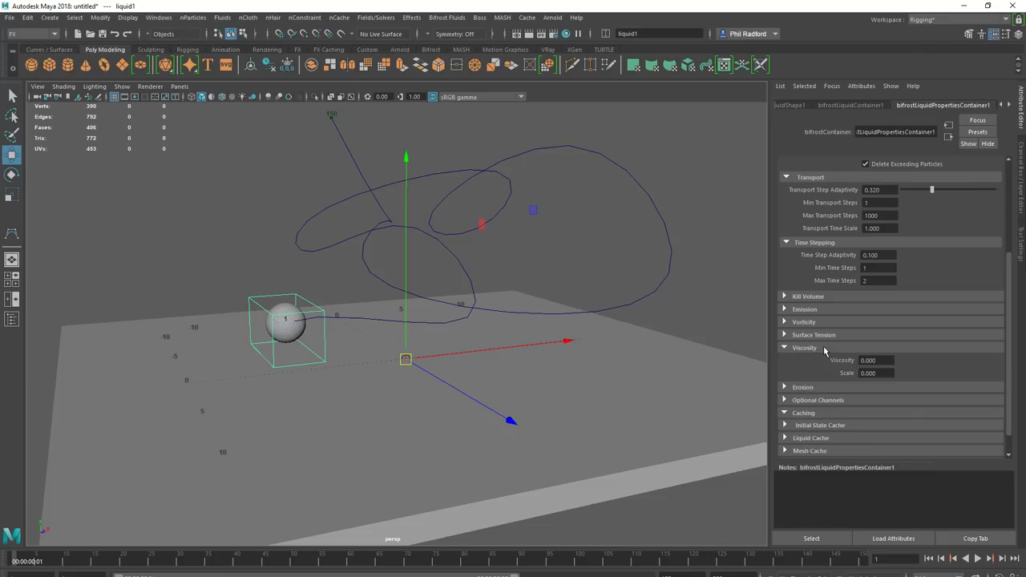
{"action": "left_click", "coordinate": [880, 360]}
{"action": "key", "text": "Return"}
{"action": "left_click", "coordinate": [978, 560]}
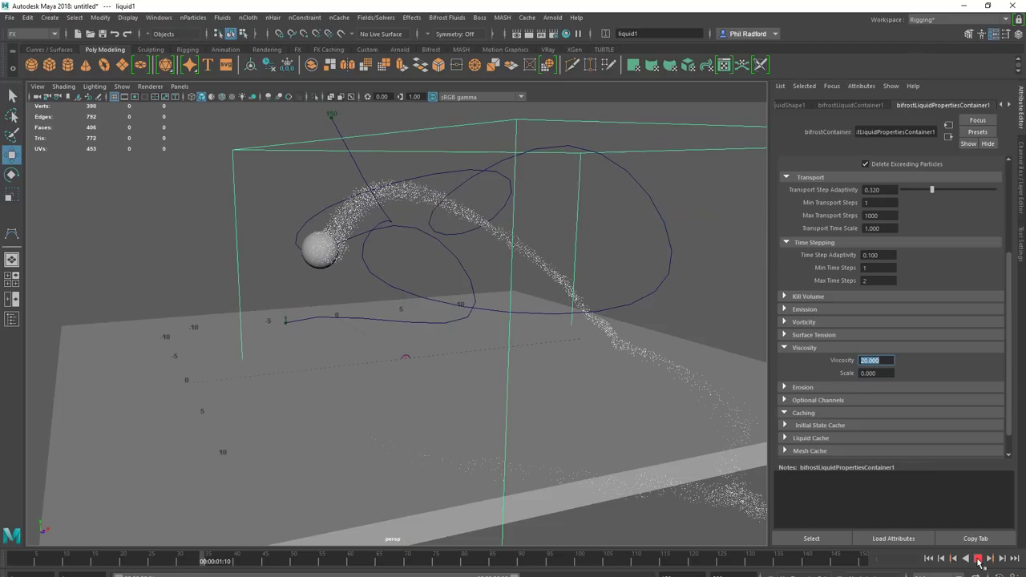
{"action": "left_click", "coordinate": [979, 561]}
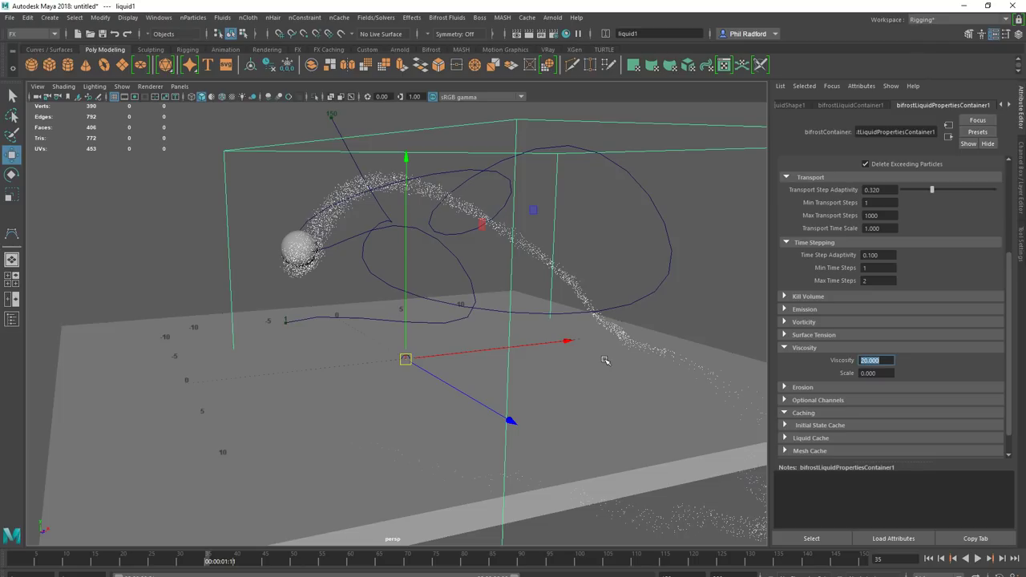
Step: Set the Y component of the liquid's Gravity Direction to 0
{"action": "scroll", "coordinate": [964, 315], "scroll_direction": "up", "scroll_amount": 5}
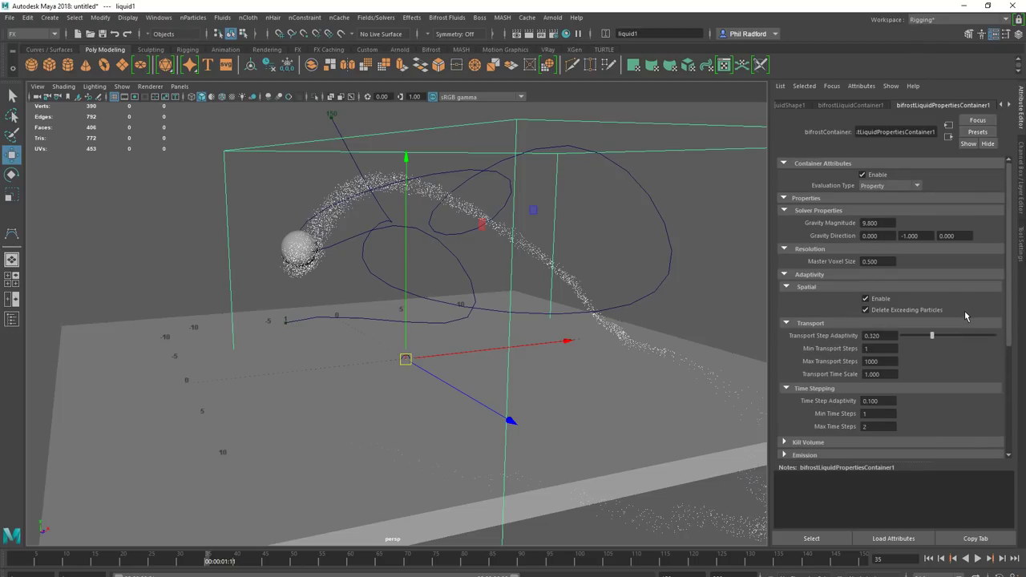
{"action": "scroll", "coordinate": [923, 294], "scroll_direction": "down", "scroll_amount": 2}
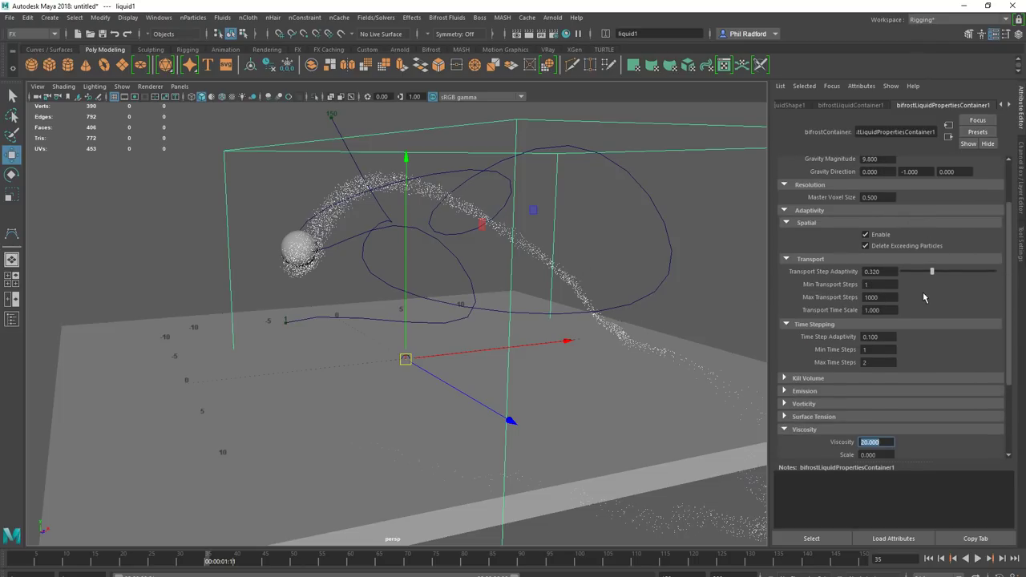
{"action": "scroll", "coordinate": [931, 321], "scroll_direction": "up", "scroll_amount": 2}
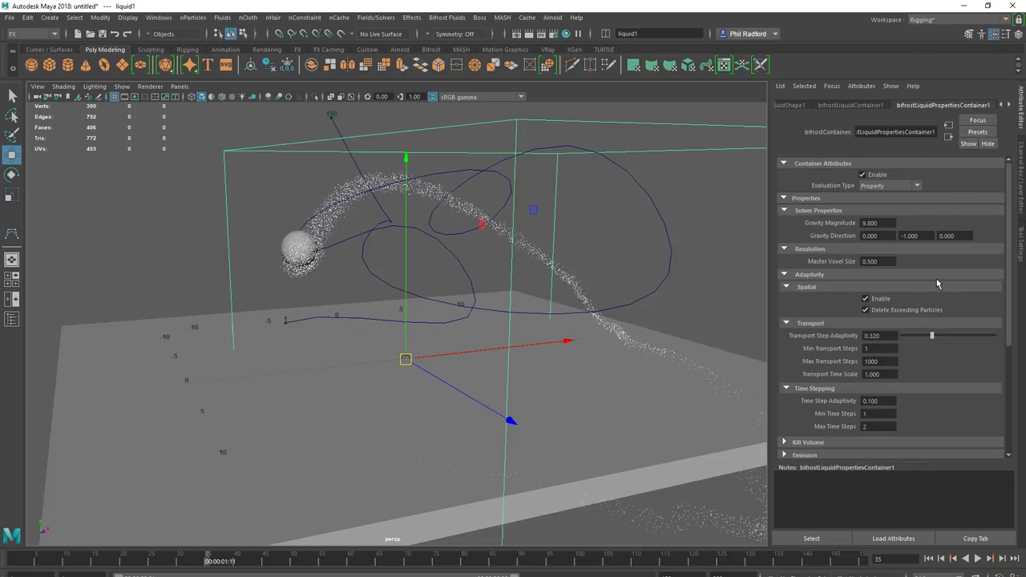
{"action": "scroll", "coordinate": [956, 285], "scroll_direction": "down", "scroll_amount": 1}
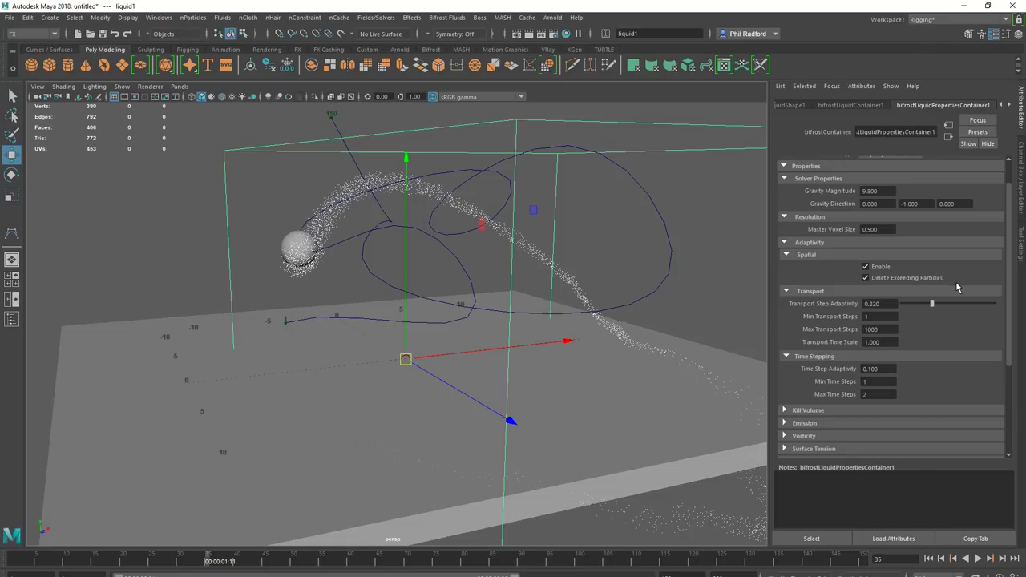
{"action": "left_click", "coordinate": [925, 205]}
{"action": "type", "text": "0"}
{"action": "key", "text": "Return"}
Step: Set the liquid's Transport Time Scale to 0.1 and replay the simulation from frame 1
{"action": "scroll", "coordinate": [937, 345], "scroll_direction": "down", "scroll_amount": 1}
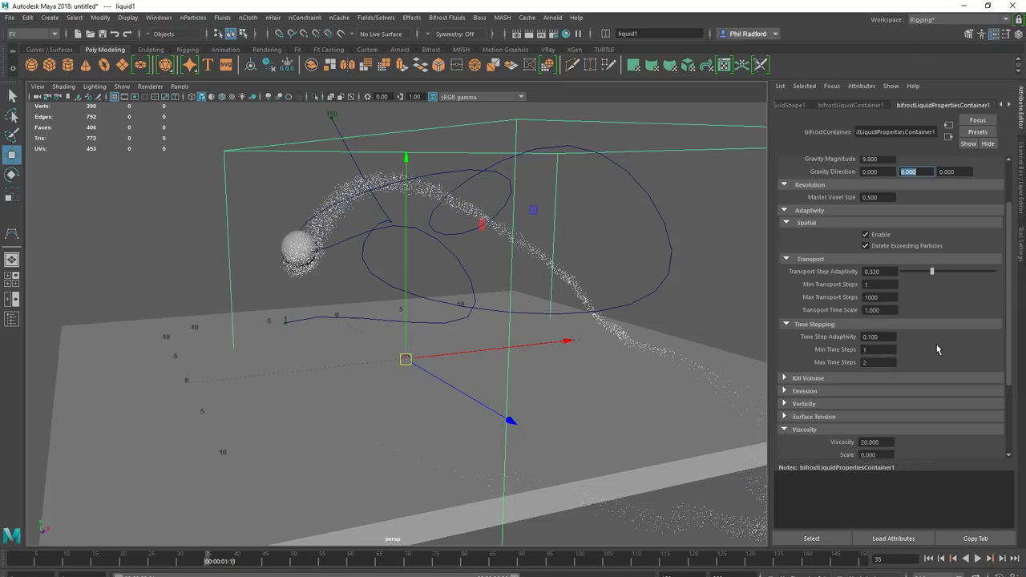
{"action": "left_click", "coordinate": [806, 391]}
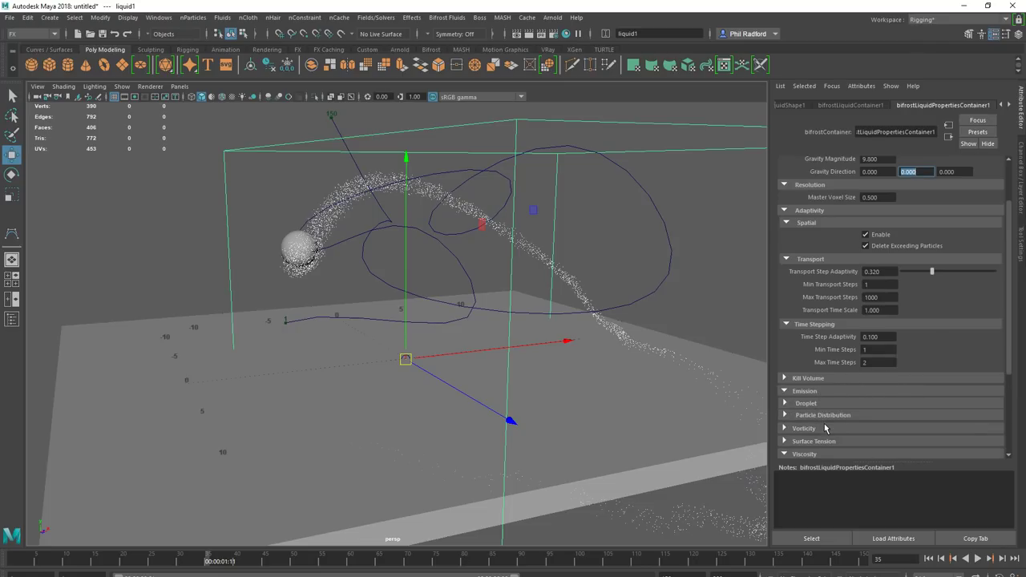
{"action": "scroll", "coordinate": [824, 428], "scroll_direction": "down", "scroll_amount": 1}
{"action": "left_click", "coordinate": [839, 423]}
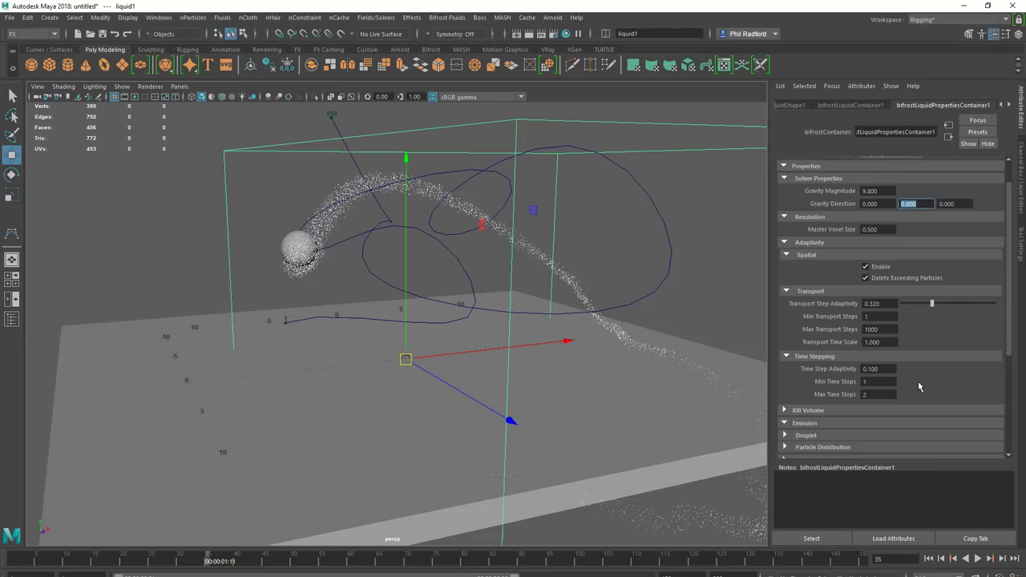
{"action": "scroll", "coordinate": [919, 387], "scroll_direction": "up", "scroll_amount": 1}
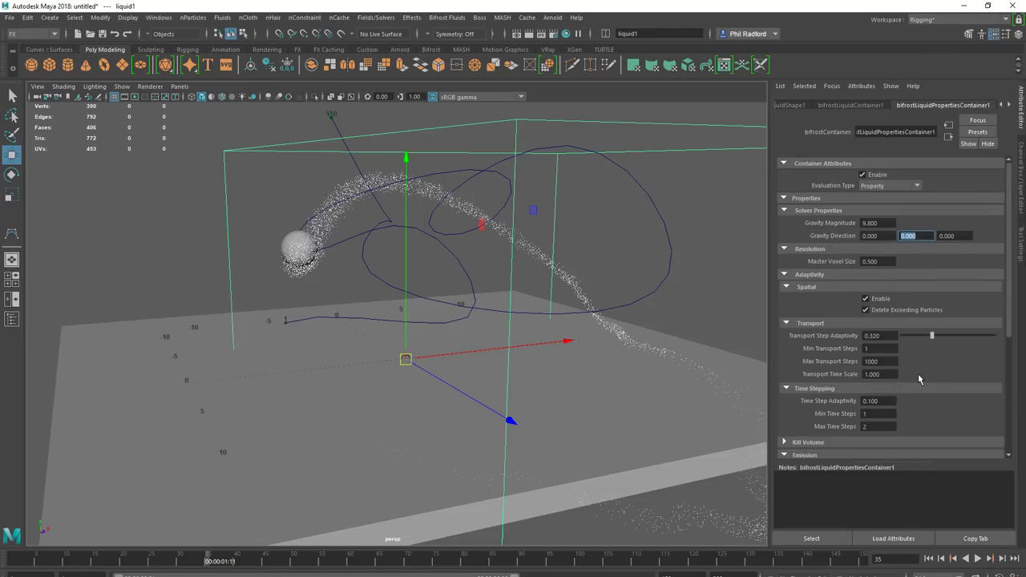
{"action": "left_click", "coordinate": [888, 376]}
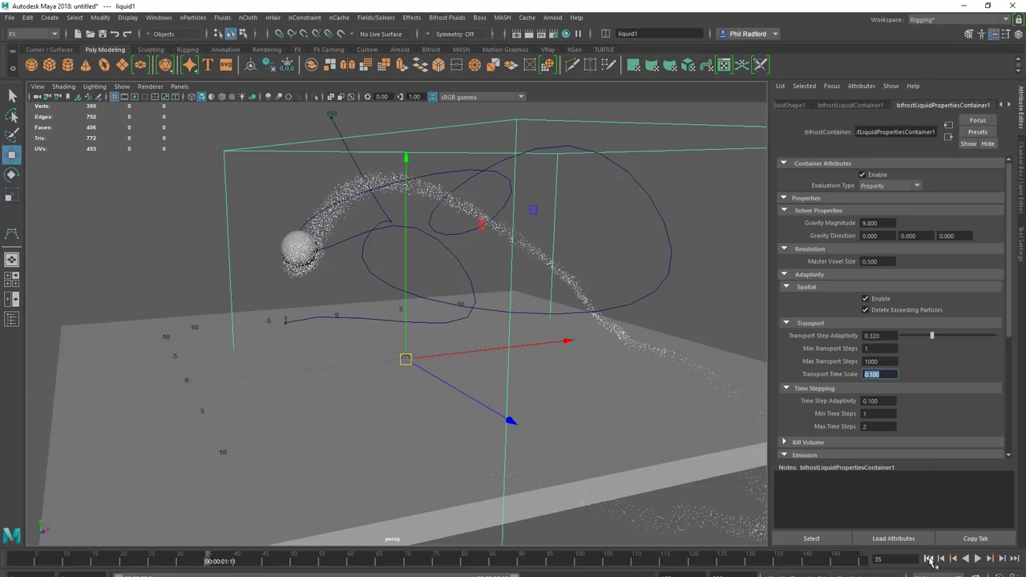
{"action": "left_click", "coordinate": [929, 560]}
{"action": "left_click", "coordinate": [978, 559]}
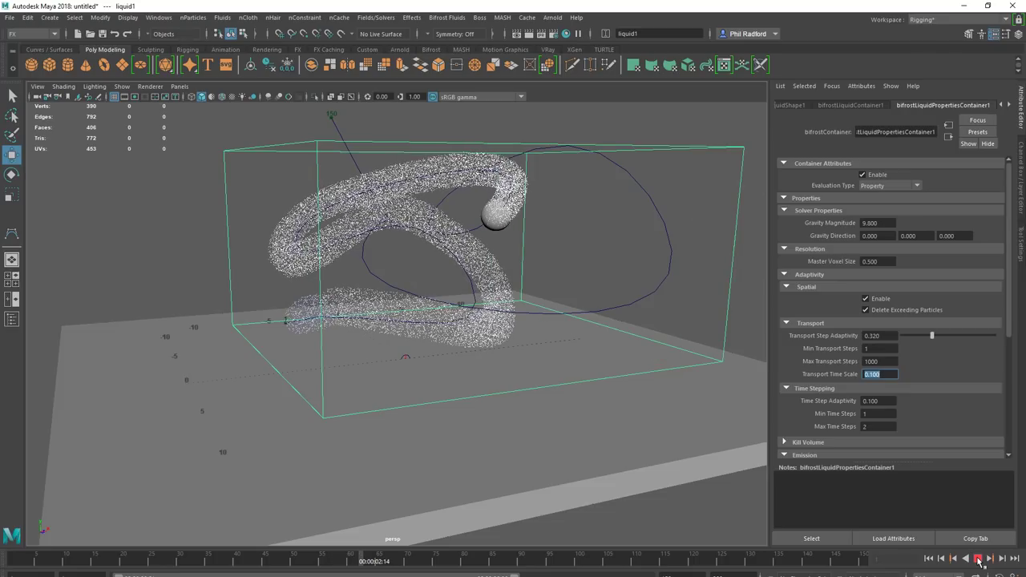
Step: Stop playback and add a Bifrost motion field to the liquid with Direction and Scale Affects Speed disabled, keeping Turbulence enabled
{"action": "left_click", "coordinate": [979, 560]}
{"action": "mouse_move", "coordinate": [588, 283]}
{"action": "left_mouse_down", "text": "alt"}
{"action": "mouse_move", "coordinate": [452, 293]}
{"action": "mouse_move", "coordinate": [570, 279]}
{"action": "left_mouse_up", "text": "alt"}
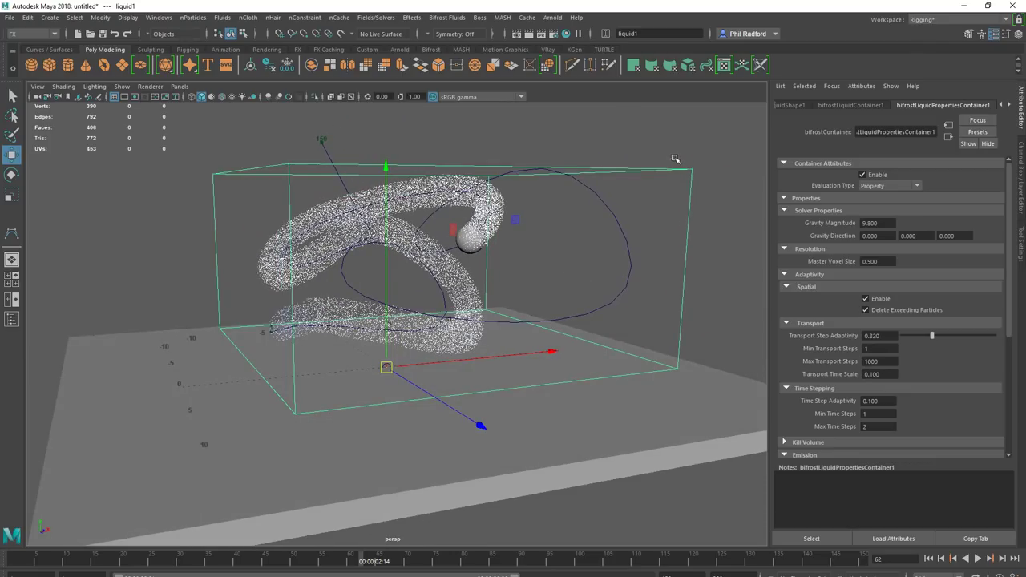
{"action": "left_click", "coordinate": [446, 17]}
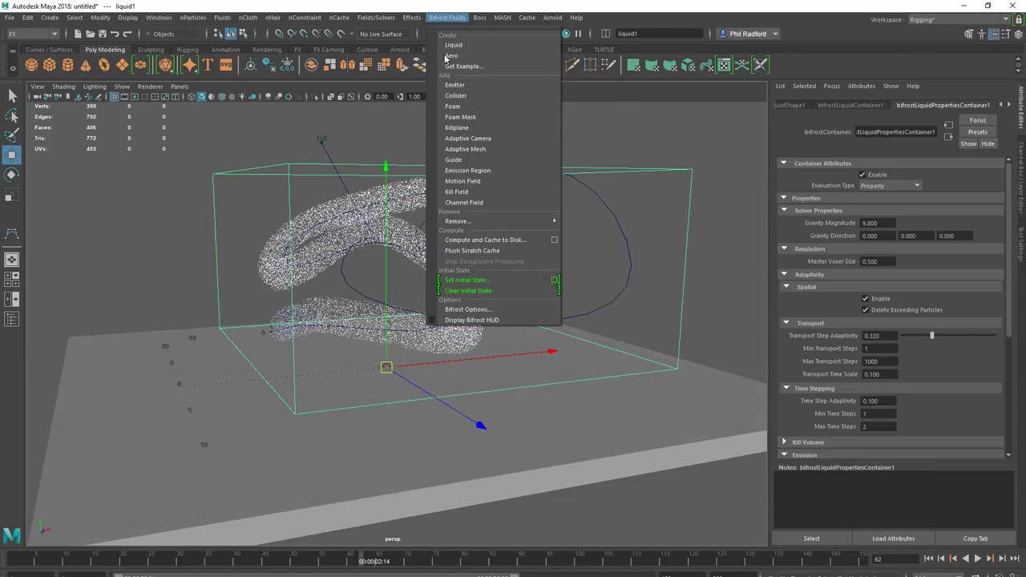
{"action": "left_click", "coordinate": [462, 181]}
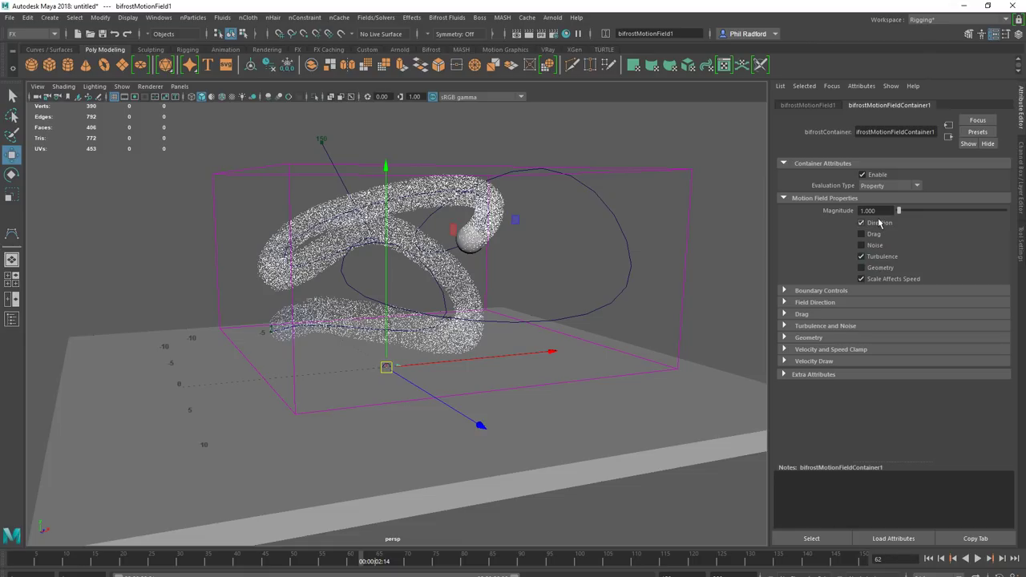
{"action": "left_click", "coordinate": [879, 278]}
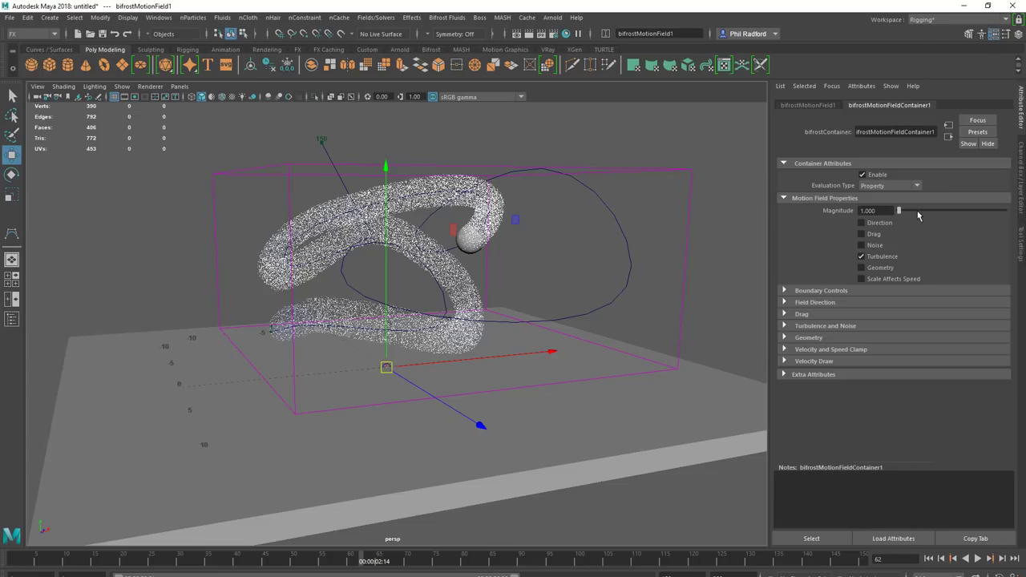
Step: Try a motion field Magnitude of about 29.3 and replay the simulation from frame 1
{"action": "left_click", "coordinate": [928, 559]}
{"action": "left_click", "coordinate": [977, 559]}
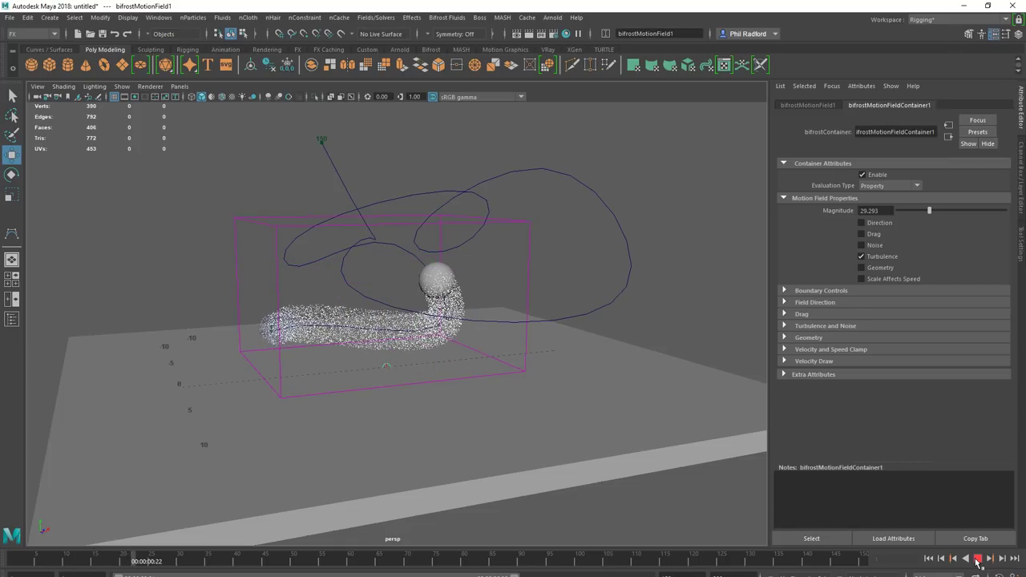
{"action": "left_click", "coordinate": [977, 560]}
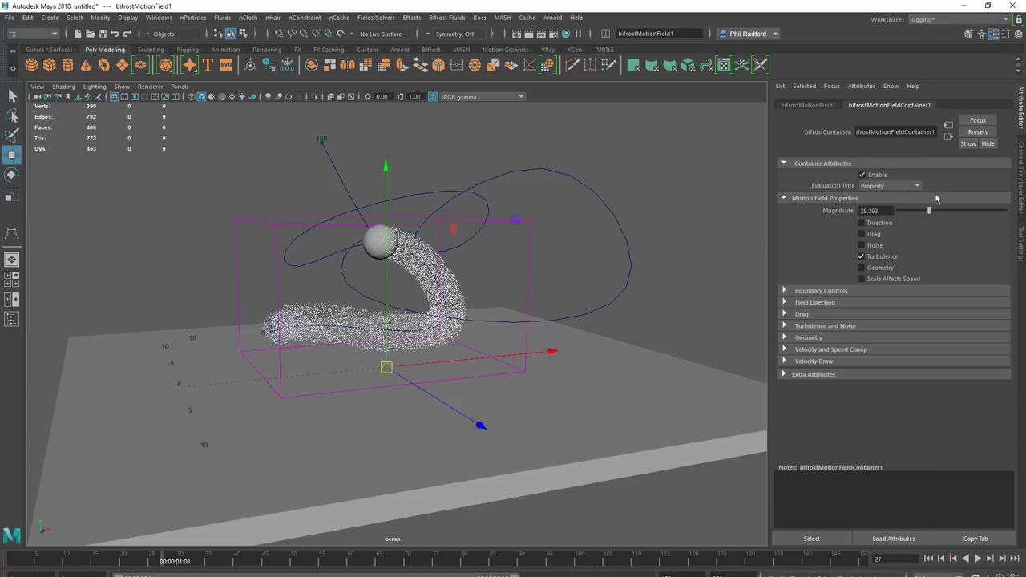
Step: Try a motion field Magnitude of 100 with a Turbulence Magnitude of about 5.67 and replay the simulation from frame 1
{"action": "left_click", "coordinate": [836, 327]}
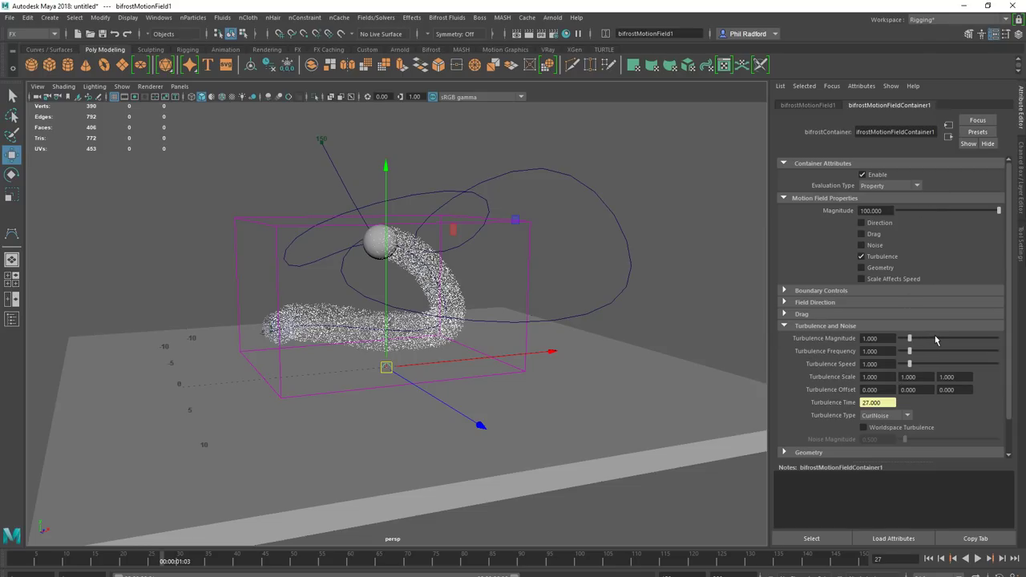
{"action": "left_click", "coordinate": [930, 559]}
{"action": "left_click", "coordinate": [978, 560]}
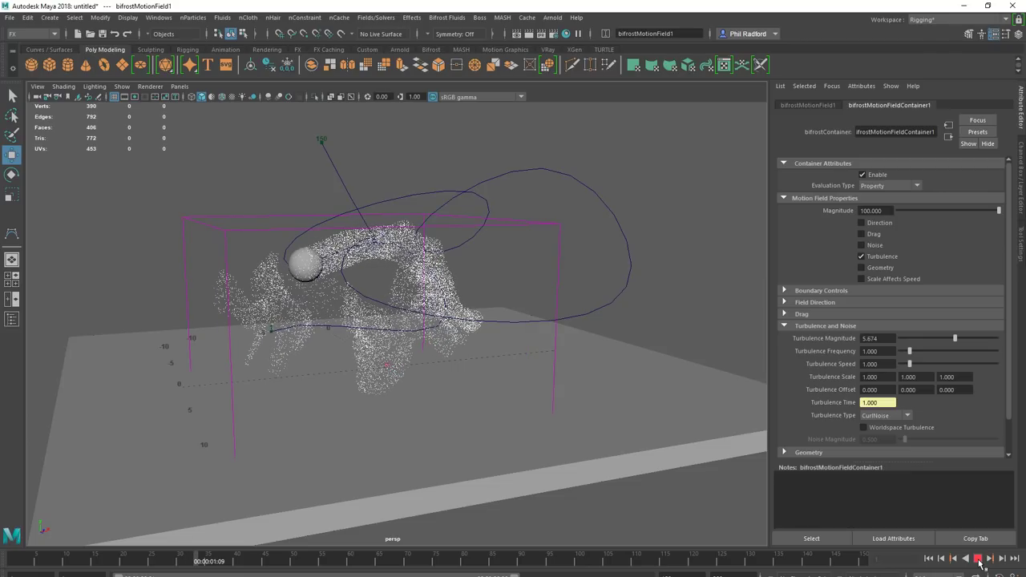
{"action": "left_click", "coordinate": [978, 558]}
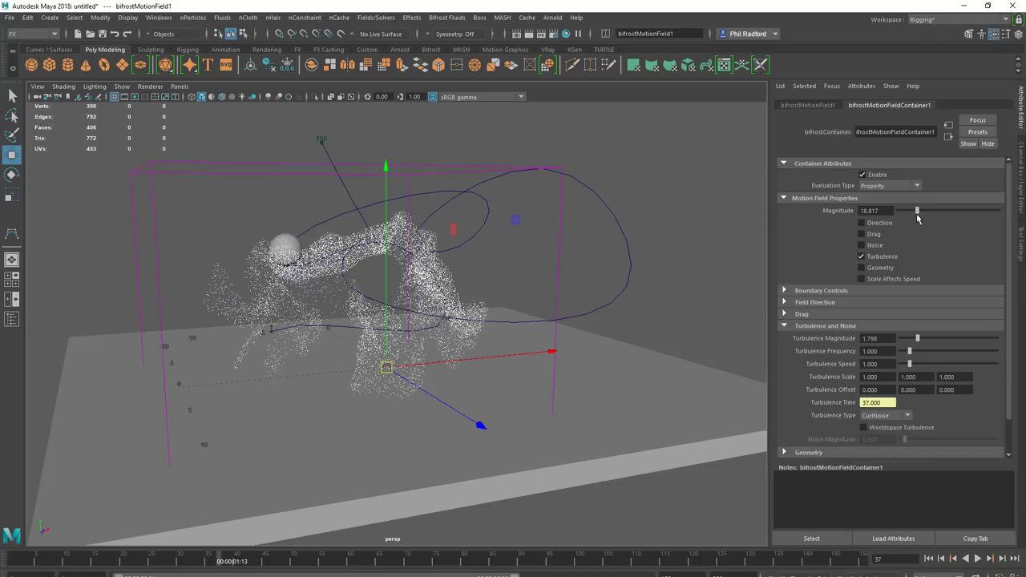
Step: Reduce the motion field's Magnitude to about 18.8 and Turbulence Magnitude to about 1.8, and replay the simulation from frame 1
{"action": "left_click", "coordinate": [928, 559]}
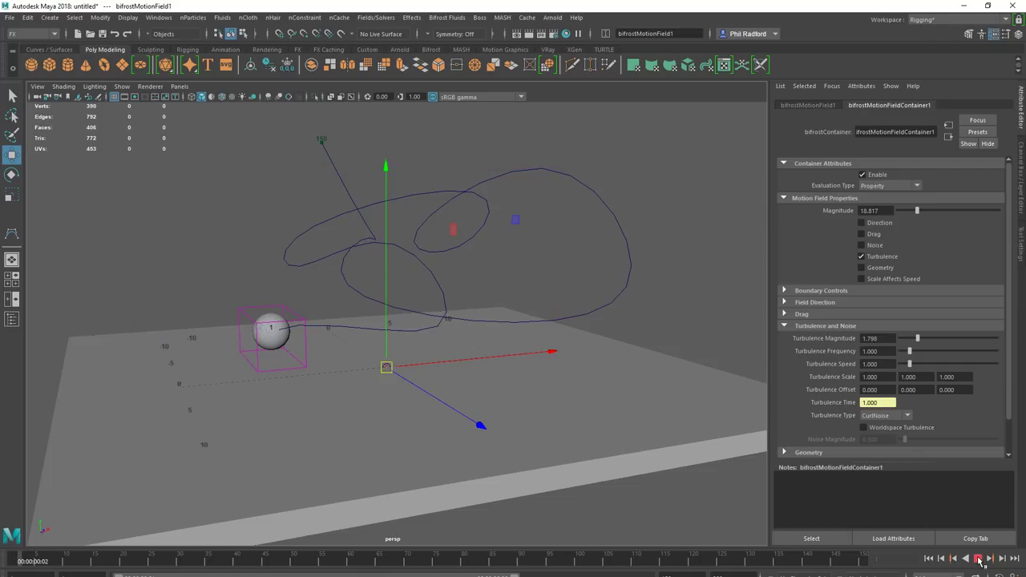
{"action": "left_click", "coordinate": [978, 559]}
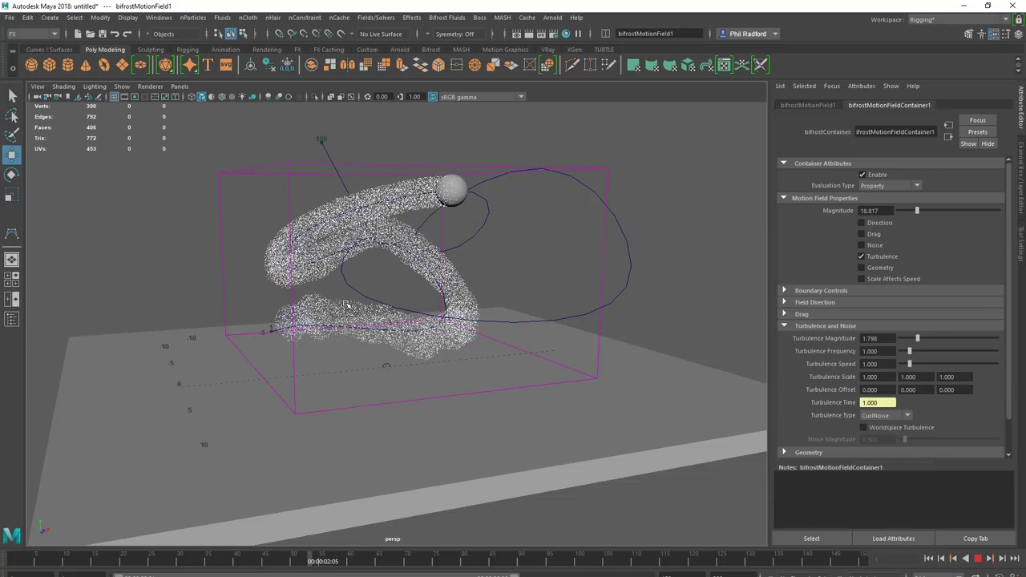
{"action": "left_click", "coordinate": [976, 559]}
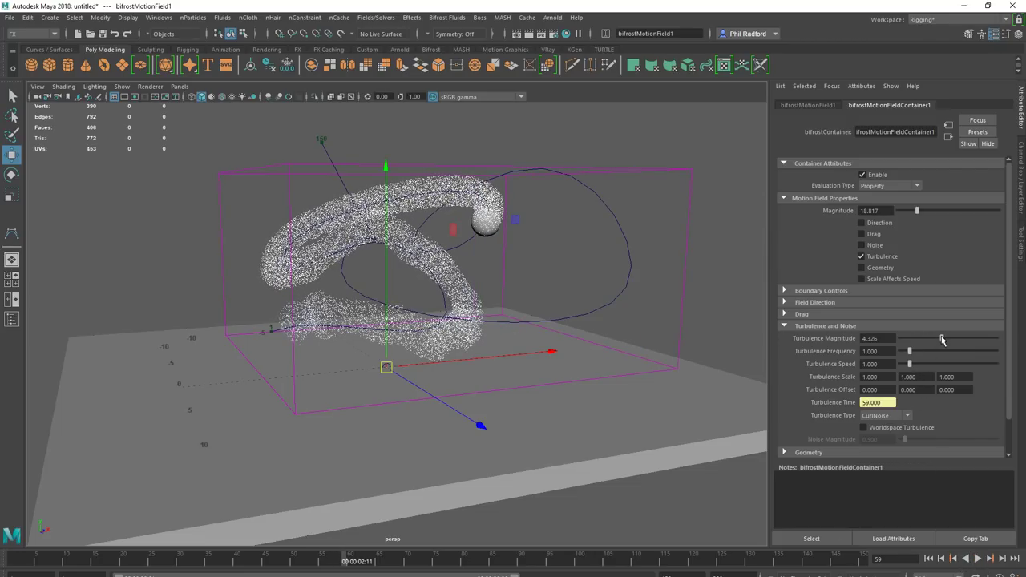
Step: Raise the Turbulence Magnitude to about 4.33, replay the simulation to around frame 50 and inspect the liquid's shape
{"action": "left_click", "coordinate": [928, 559]}
{"action": "left_click", "coordinate": [977, 559]}
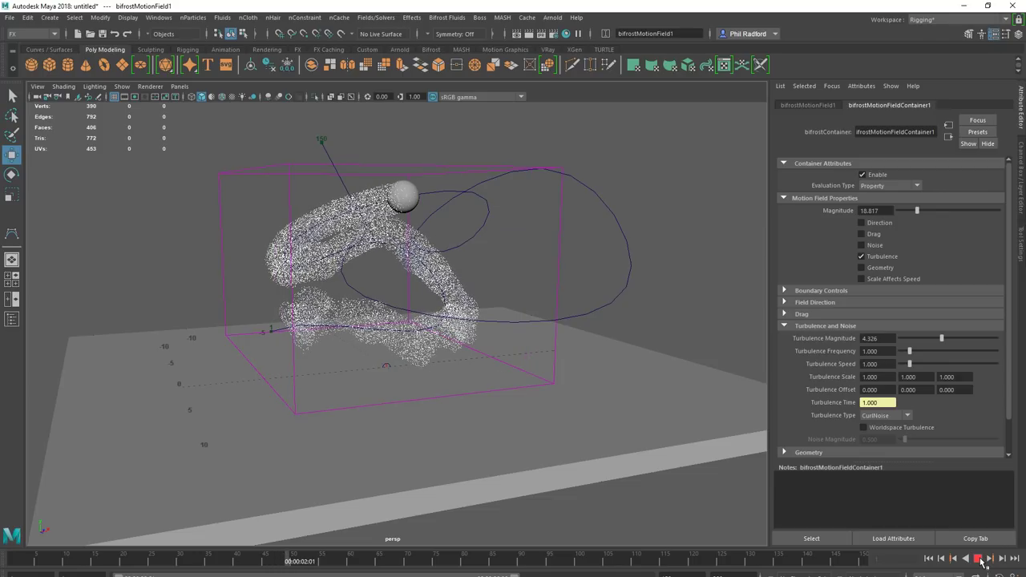
{"action": "left_click", "coordinate": [978, 559]}
{"action": "mouse_move", "coordinate": [489, 351]}
{"action": "left_mouse_down", "text": "alt"}
{"action": "mouse_move", "coordinate": [454, 357]}
{"action": "mouse_move", "coordinate": [481, 363]}
{"action": "left_mouse_up", "text": "alt"}
{"action": "right_click_drag", "start_coordinate": [481, 362], "coordinate": [509, 362], "text": "alt"}
{"action": "left_click_drag", "start_coordinate": [510, 363], "coordinate": [484, 394], "text": "alt"}
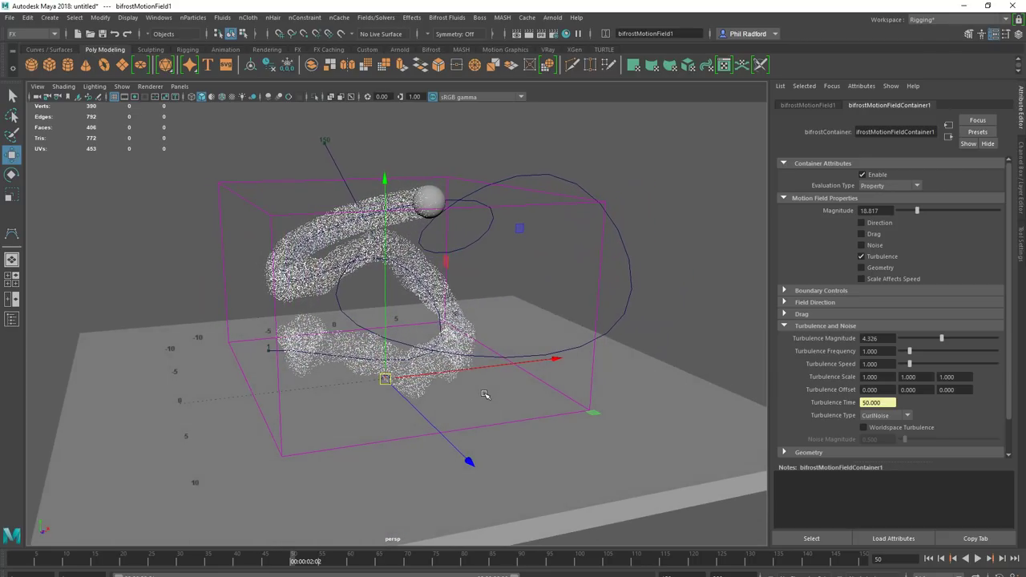
Step: Create a V-Ray rectangle light, move it beside the liquid and rotate it to face the liquid
{"action": "left_click", "coordinate": [49, 17]}
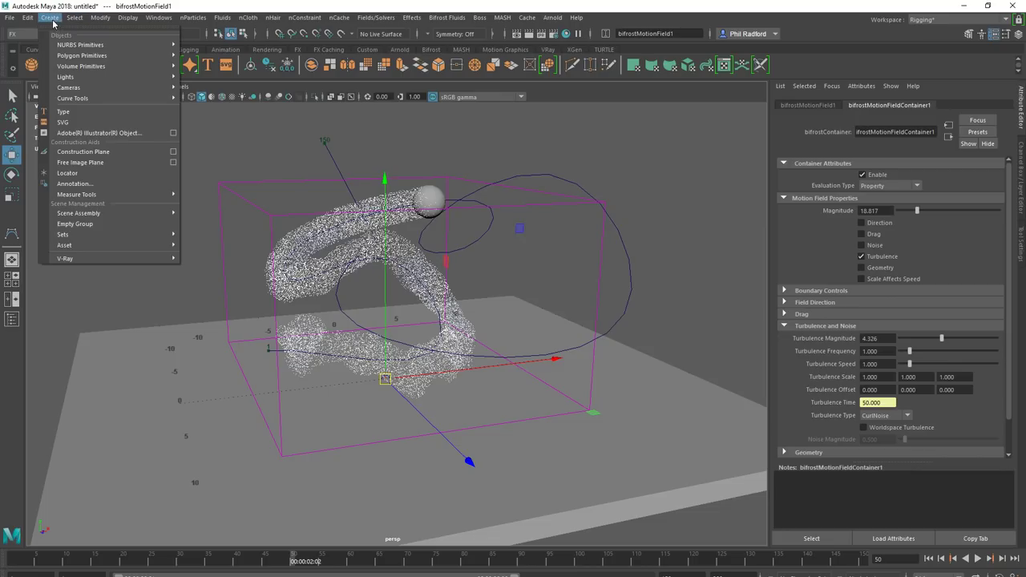
{"action": "mouse_move", "coordinate": [92, 77]}
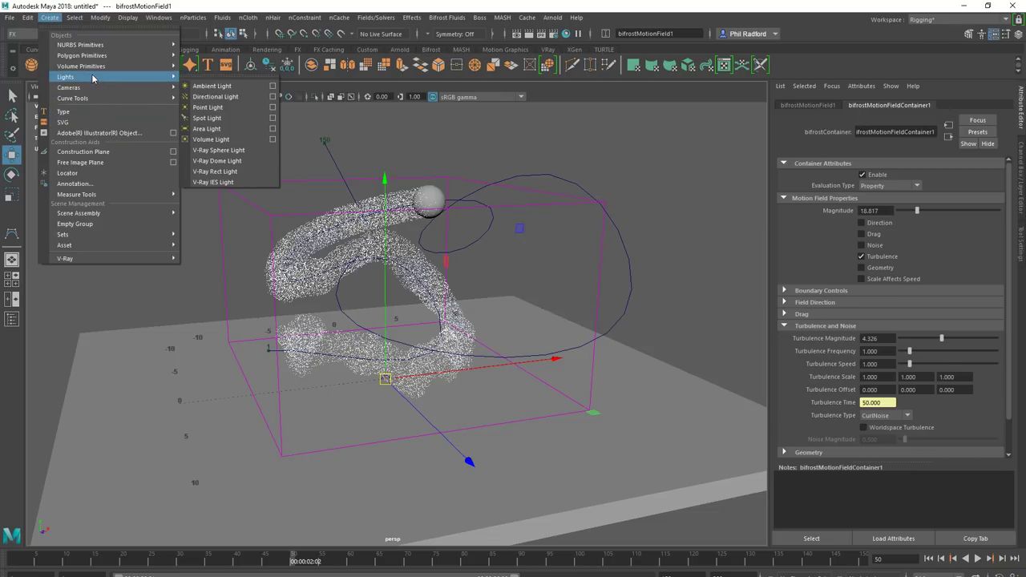
{"action": "left_click", "coordinate": [237, 170]}
{"action": "left_click_drag", "start_coordinate": [304, 240], "coordinate": [413, 247], "text": "alt"}
{"action": "scroll", "coordinate": [389, 320], "scroll_direction": "down", "scroll_amount": 3}
{"action": "left_click_drag", "start_coordinate": [438, 281], "coordinate": [379, 349]}
{"action": "key", "text": "e"}
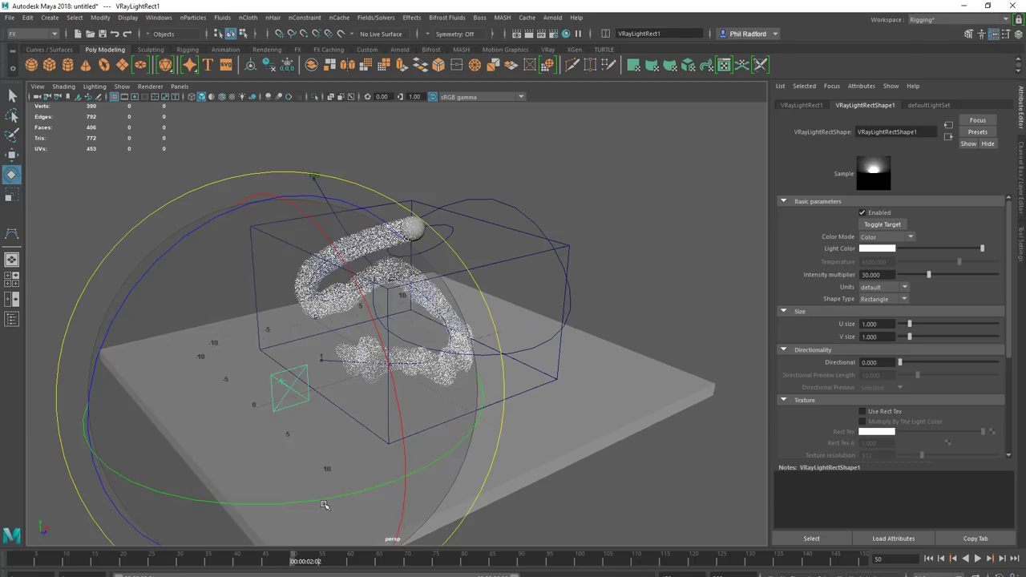
{"action": "left_click_drag", "start_coordinate": [324, 505], "coordinate": [152, 498]}
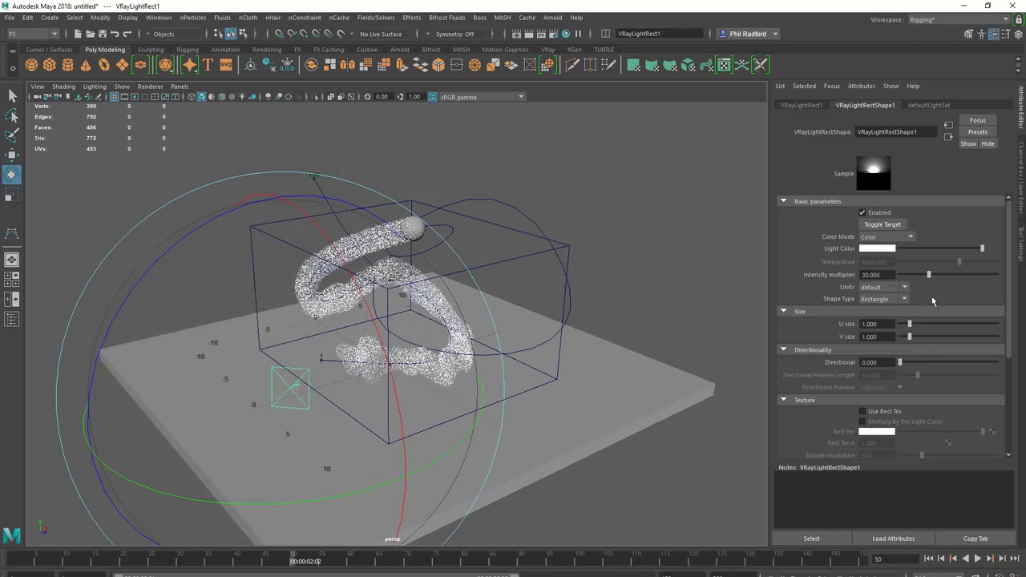
Step: Enlarge the light to a U size of about 7.28 and V size of about 7.33, and move it up and away from the liquid
{"action": "left_click", "coordinate": [969, 323]}
{"action": "left_click", "coordinate": [970, 336]}
{"action": "left_click_drag", "start_coordinate": [473, 413], "coordinate": [426, 367], "text": "alt"}
{"action": "key", "text": "w"}
{"action": "left_click_drag", "start_coordinate": [291, 335], "coordinate": [210, 239]}
{"action": "left_click_drag", "start_coordinate": [312, 337], "coordinate": [454, 351], "text": "alt"}
{"action": "middle_click_drag", "start_coordinate": [454, 350], "coordinate": [523, 342]}
{"action": "left_click_drag", "start_coordinate": [670, 283], "coordinate": [769, 294]}
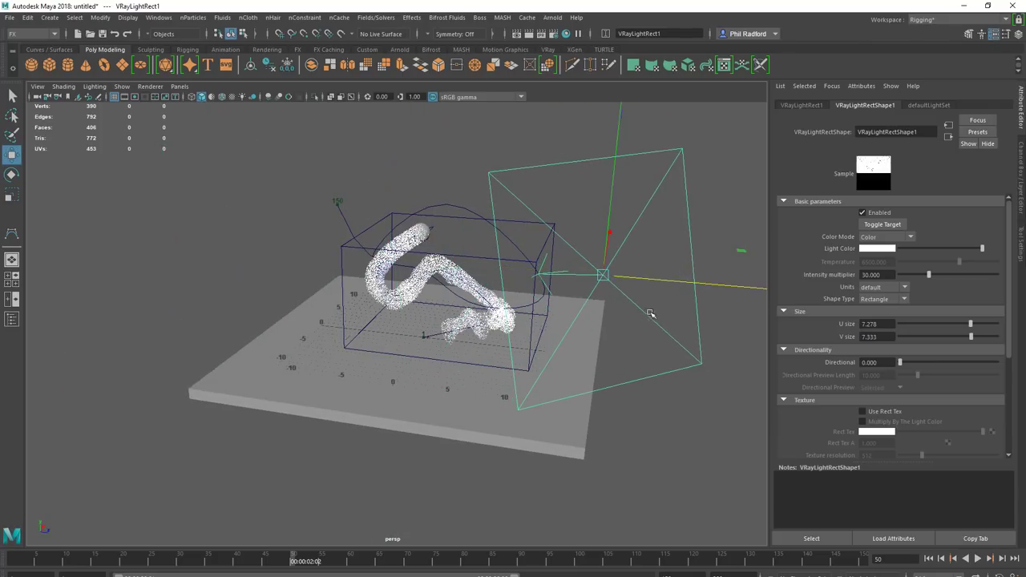
{"action": "left_click_drag", "start_coordinate": [652, 316], "coordinate": [542, 319], "text": "alt"}
{"action": "left_click_drag", "start_coordinate": [302, 285], "coordinate": [252, 285]}
Step: Frame the liquid in the perspective view and set the scene's renderer to V-Ray in the render settings
{"action": "right_click_drag", "start_coordinate": [323, 325], "coordinate": [489, 323], "text": "alt"}
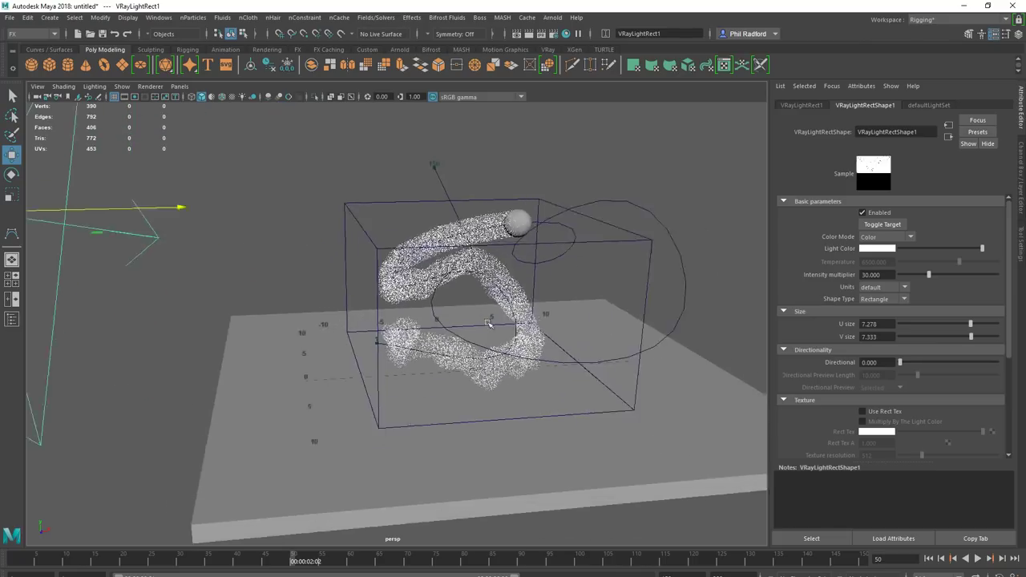
{"action": "left_click_drag", "start_coordinate": [490, 323], "coordinate": [435, 374], "text": "alt"}
{"action": "scroll", "coordinate": [432, 373], "scroll_direction": "up", "scroll_amount": 2}
{"action": "left_click", "coordinate": [554, 34]}
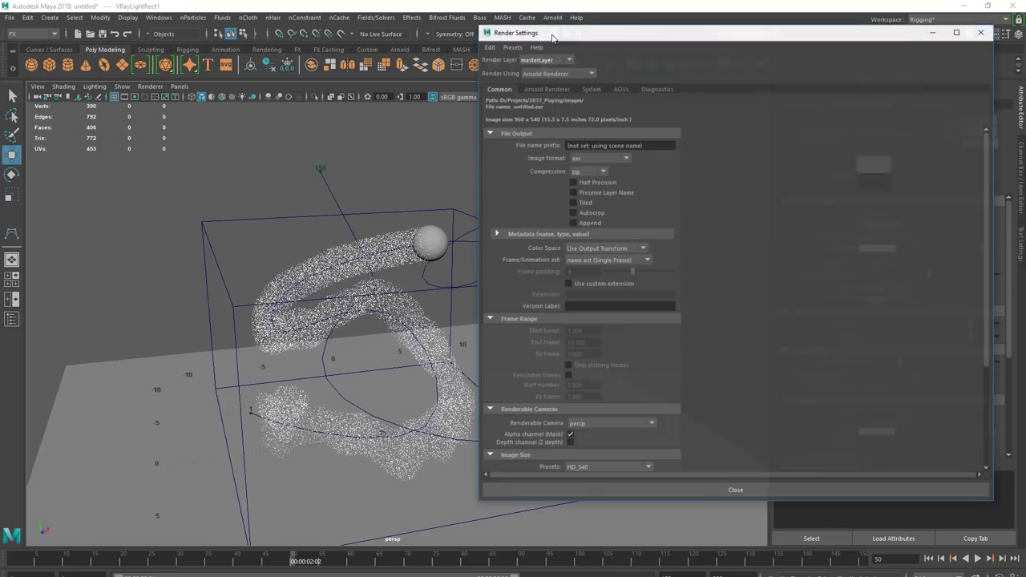
{"action": "left_click", "coordinate": [538, 73]}
{"action": "left_click", "coordinate": [544, 103]}
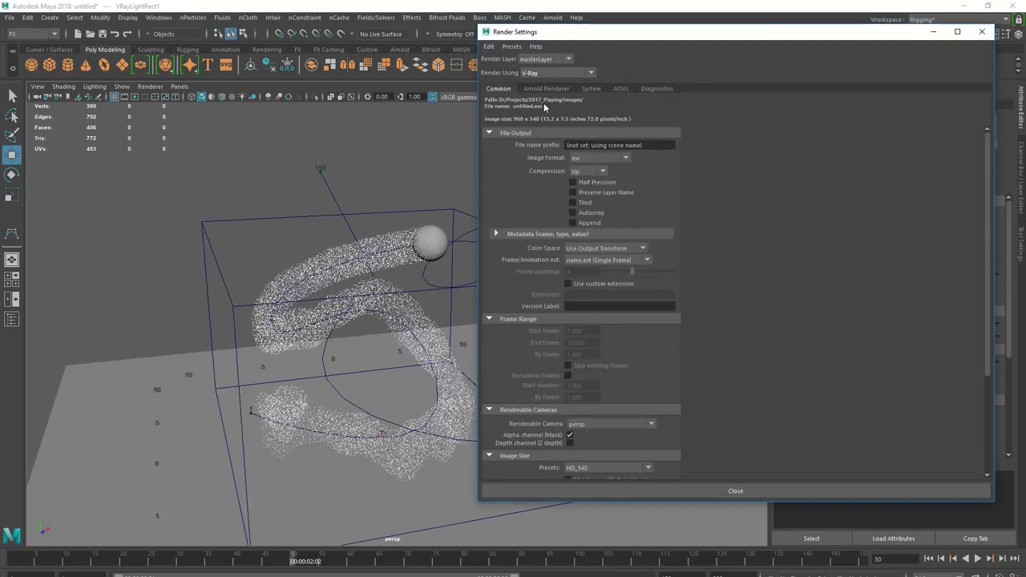
{"action": "left_click", "coordinate": [622, 489]}
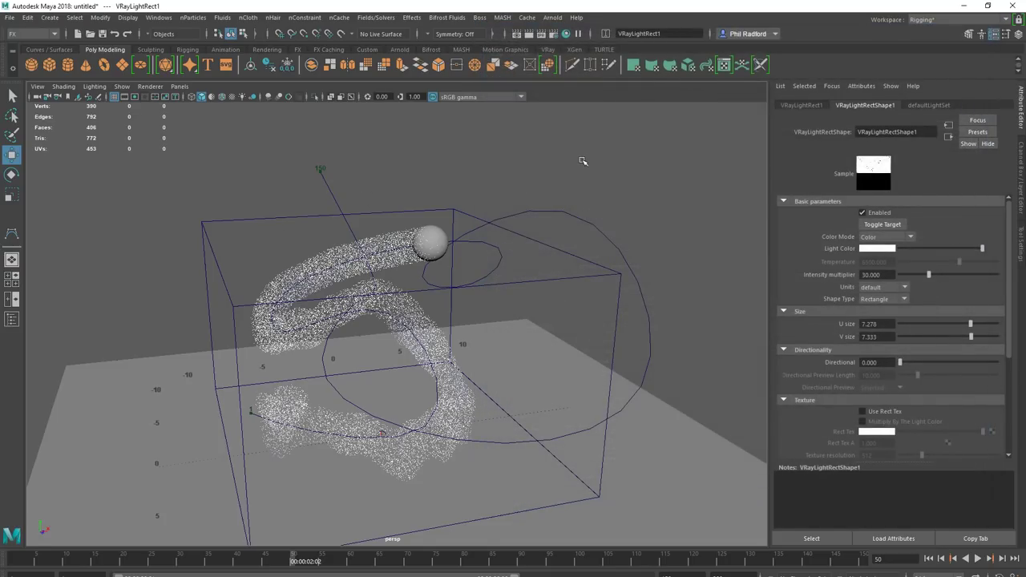
Step: Render the current frame to check the lighting and move the frame buffer out of the way
{"action": "left_click", "coordinate": [537, 33]}
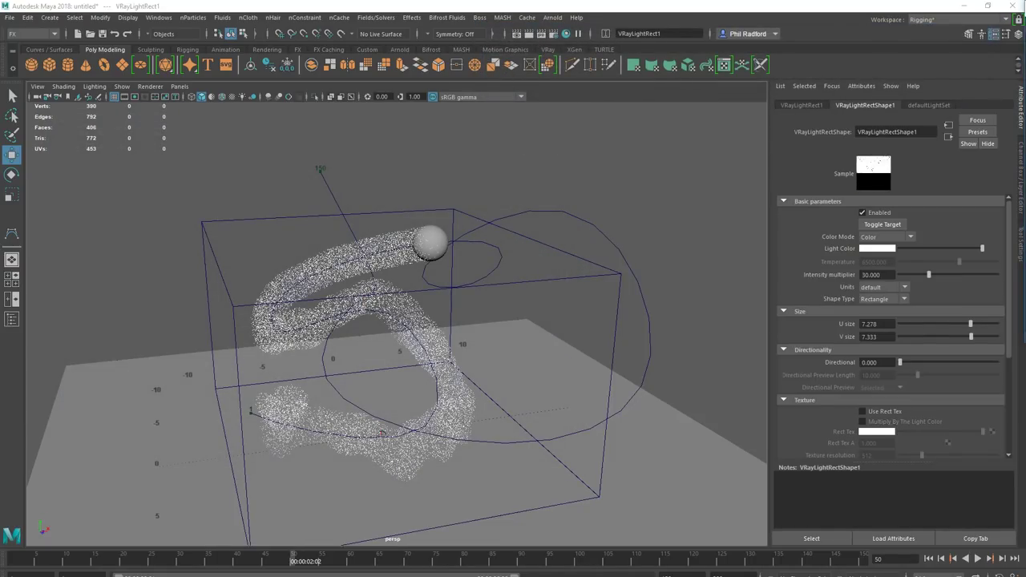
{"action": "left_click_drag", "start_coordinate": [1025, 20], "coordinate": [254, 117]}
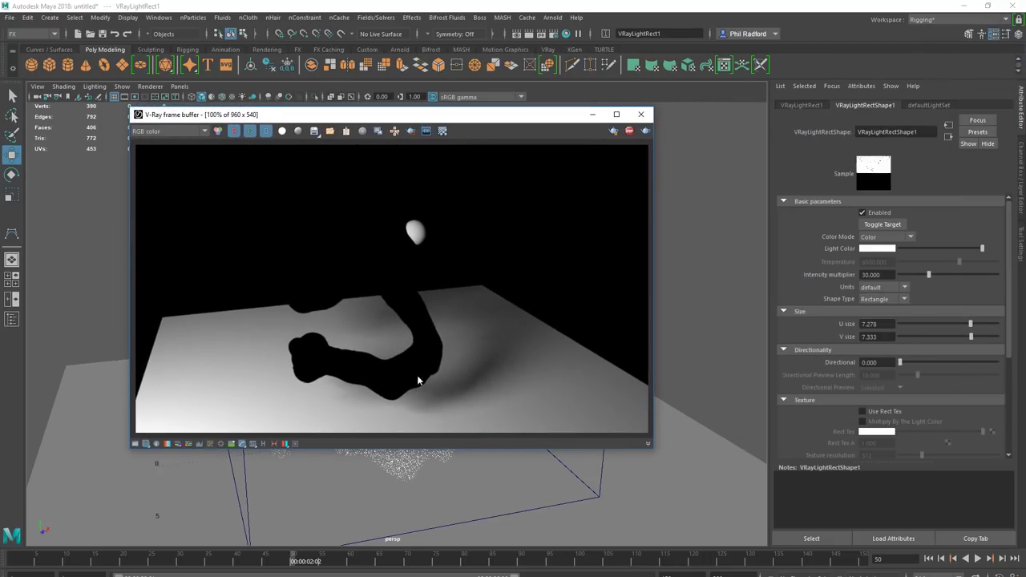
{"action": "left_click_drag", "start_coordinate": [506, 114], "coordinate": [0, 210]}
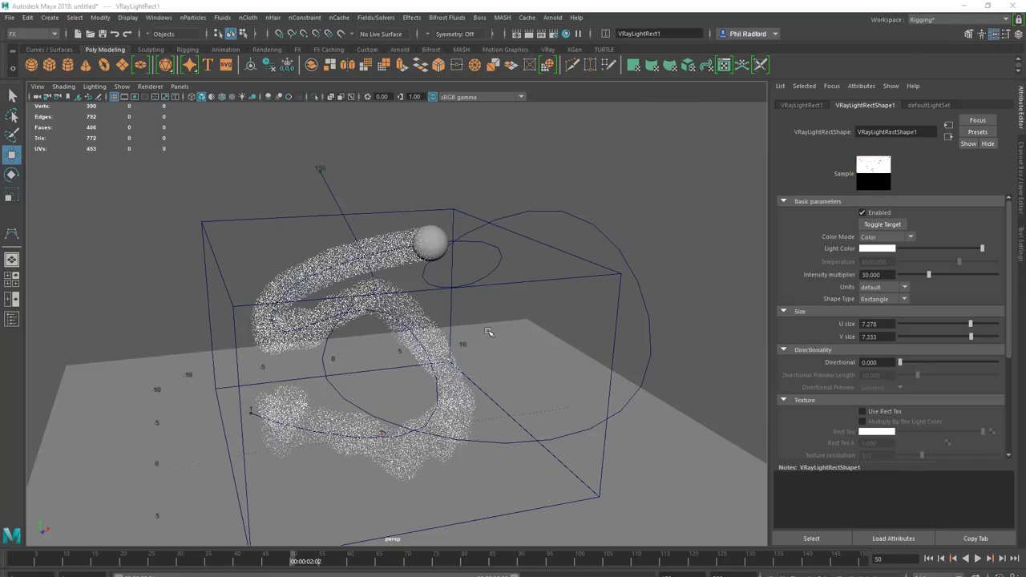
Step: Select the liquid, enable Bifrost Meshing on its shape and inspect the resulting mesh
{"action": "middle_click_drag", "start_coordinate": [490, 332], "coordinate": [540, 312], "text": "alt"}
{"action": "left_click_drag", "start_coordinate": [540, 311], "coordinate": [513, 324], "text": "alt"}
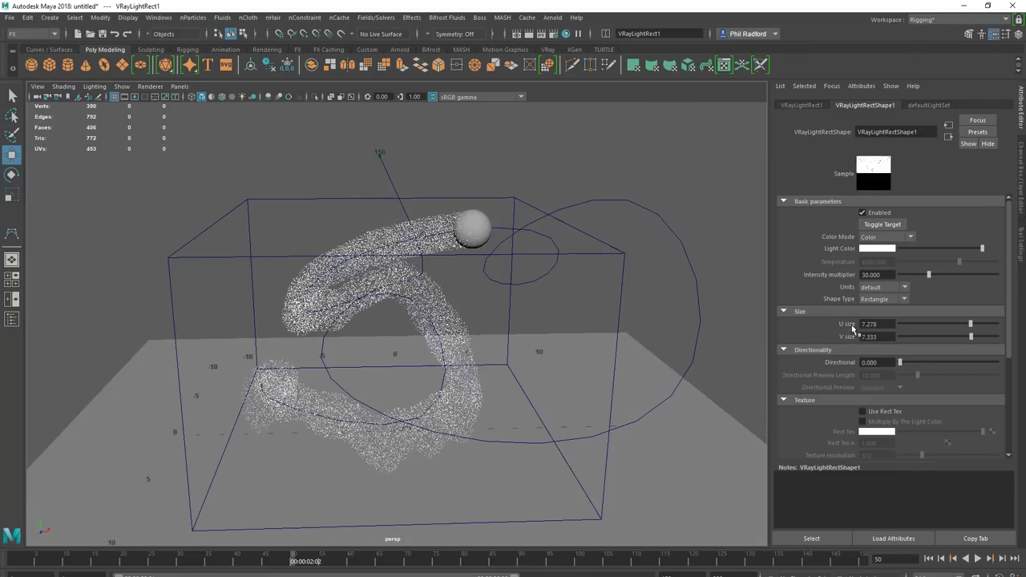
{"action": "left_click", "coordinate": [499, 196]}
{"action": "scroll", "coordinate": [941, 302], "scroll_direction": "down", "scroll_amount": 4}
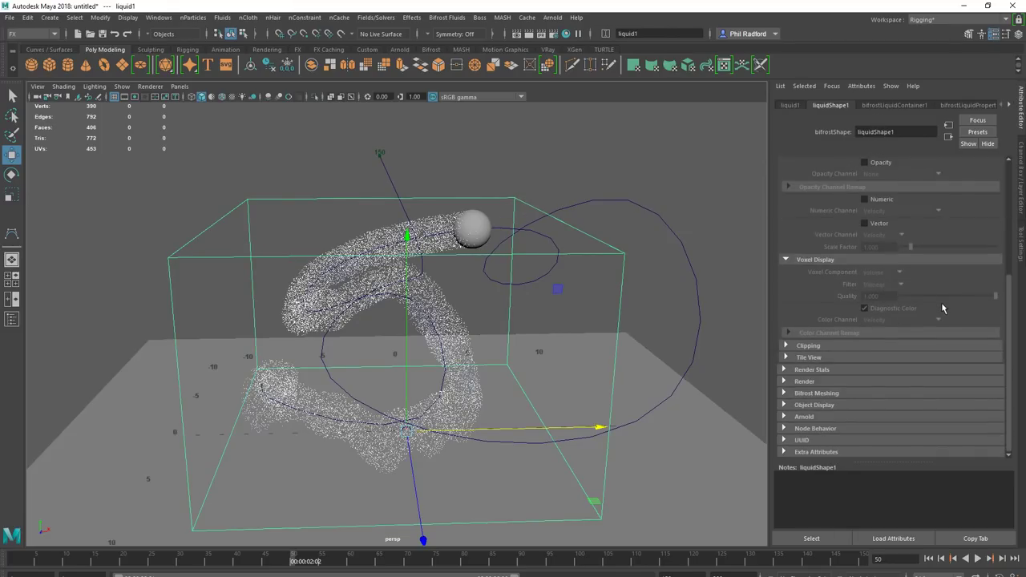
{"action": "left_click", "coordinate": [823, 392]}
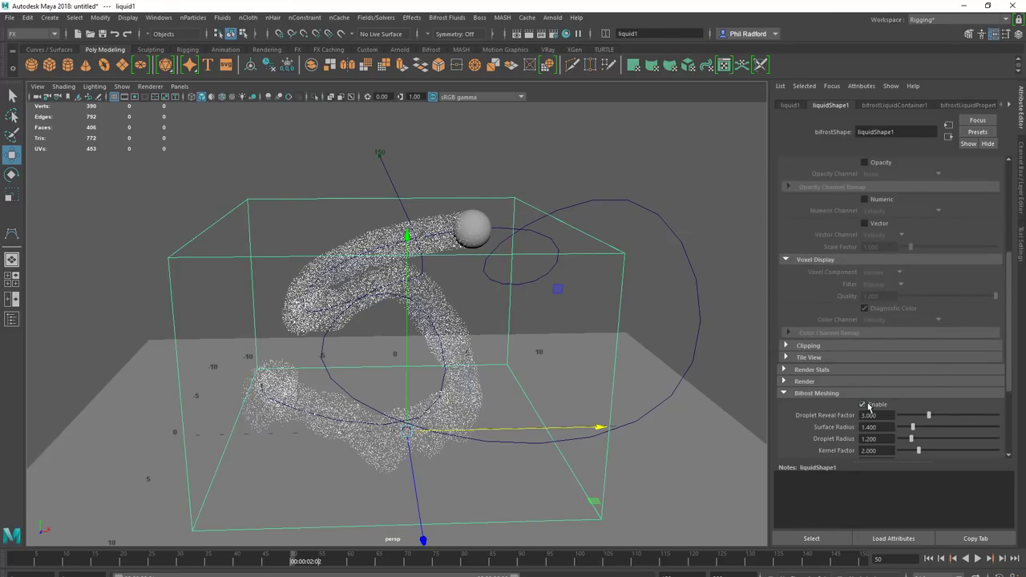
{"action": "left_click_drag", "start_coordinate": [610, 382], "coordinate": [586, 376], "text": "alt"}
{"action": "middle_click_drag", "start_coordinate": [477, 359], "coordinate": [582, 351], "text": "alt"}
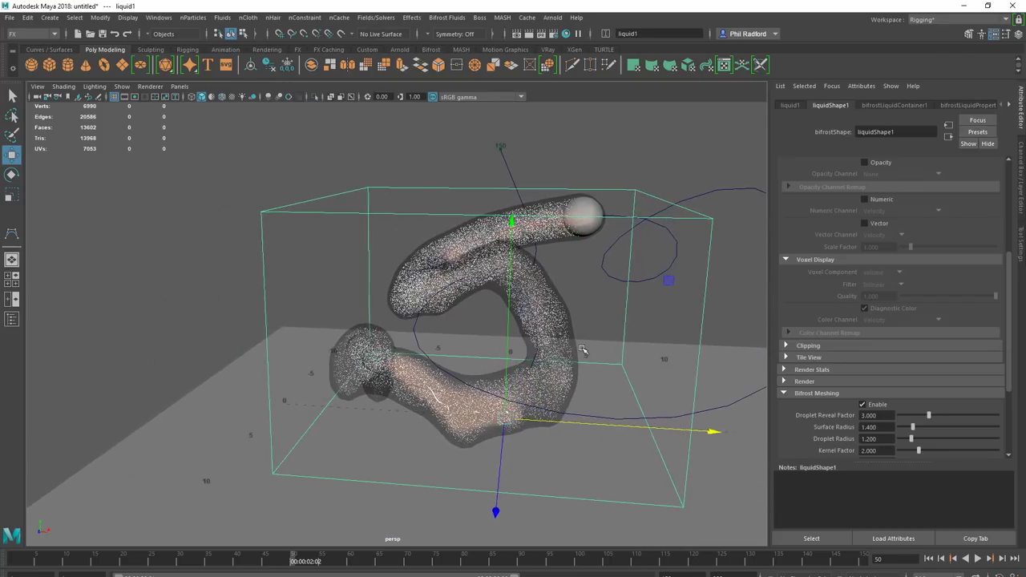
{"action": "left_click_drag", "start_coordinate": [565, 343], "coordinate": [574, 349], "text": "alt"}
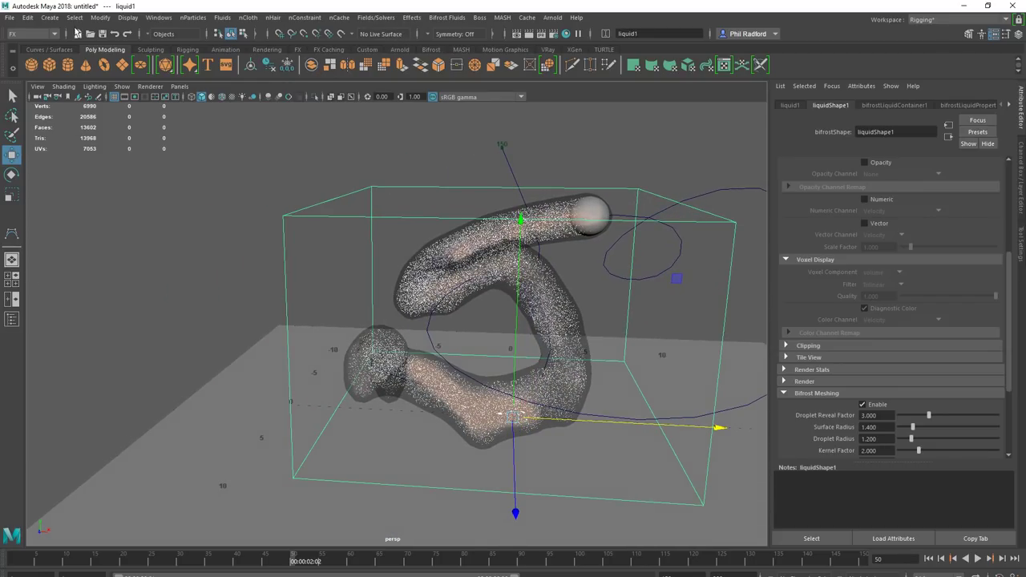
Step: Hide the liquid1 particles under bifrostLiquid1 through the Outliner, leaving only the mesh on show, and minimize the Outliner
{"action": "left_click", "coordinate": [159, 17]}
{"action": "left_click", "coordinate": [183, 135]}
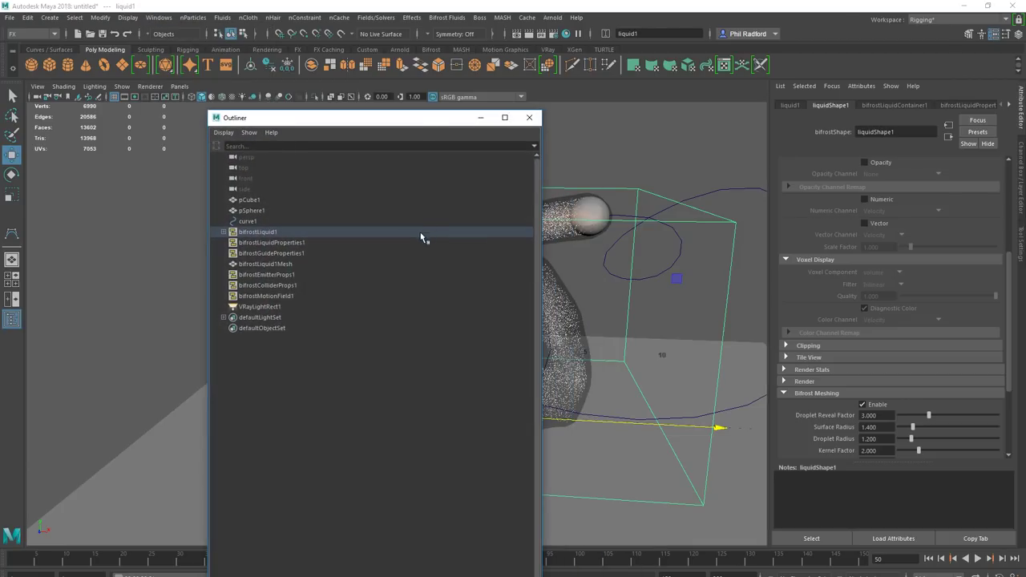
{"action": "left_click_drag", "start_coordinate": [415, 125], "coordinate": [243, 98]}
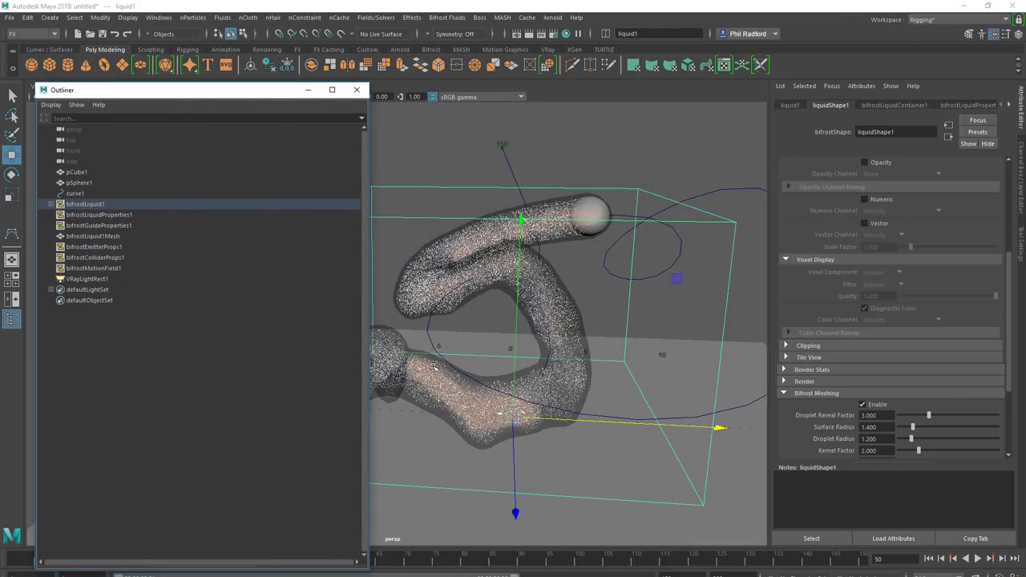
{"action": "left_click", "coordinate": [51, 204]}
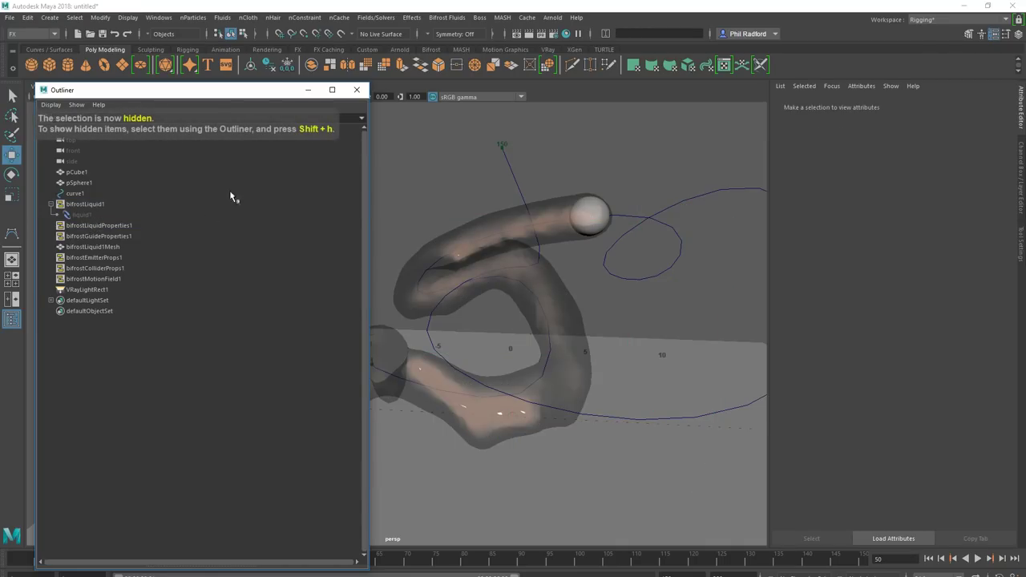
{"action": "left_click", "coordinate": [311, 91]}
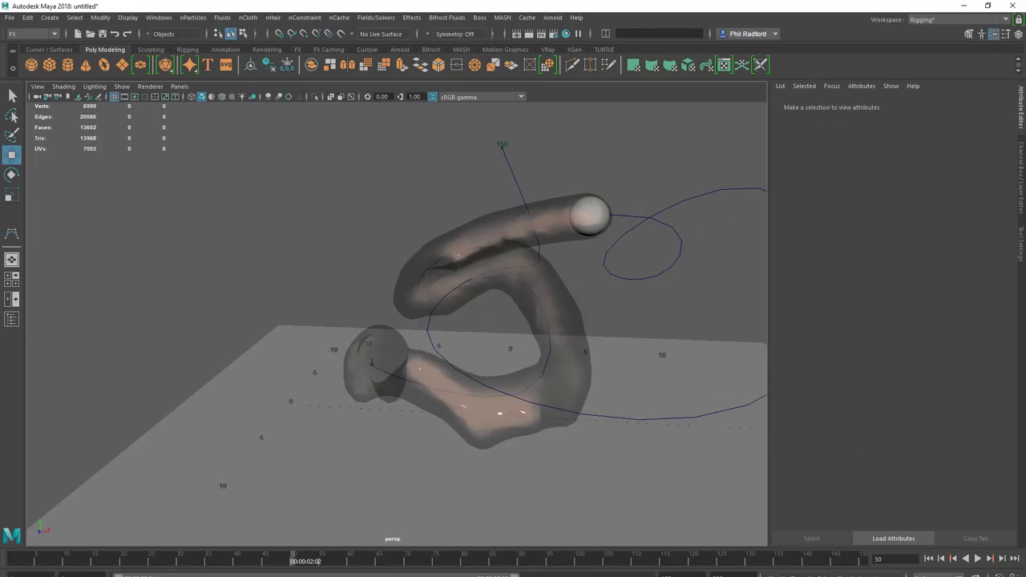
Step: Run a V-Ray interactive render with the frame buffer moved aside and inspect the liquid mesh from several angles
{"action": "left_click_drag", "start_coordinate": [556, 159], "coordinate": [513, 114]}
{"action": "left_click", "coordinate": [609, 129]}
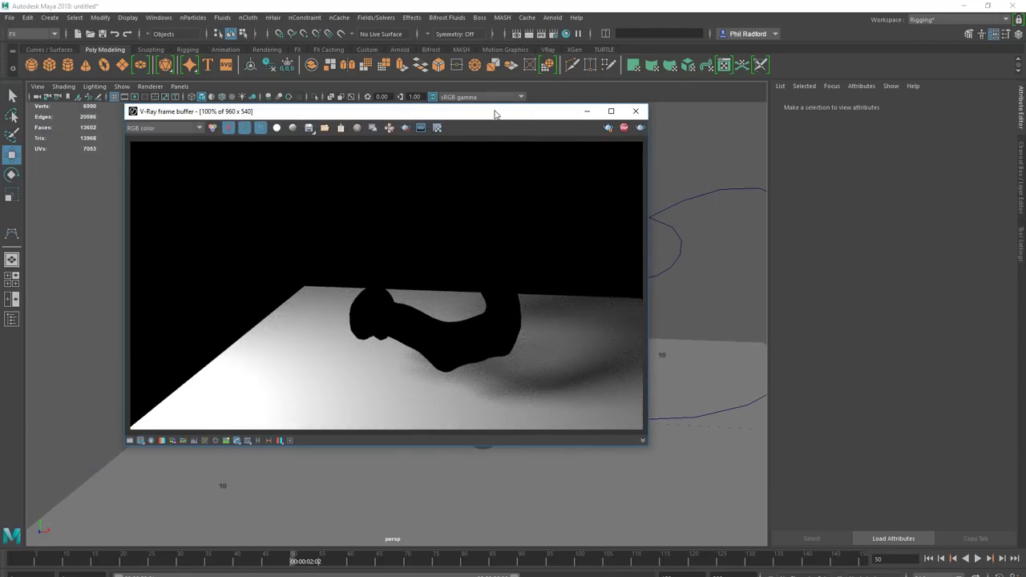
{"action": "left_click_drag", "start_coordinate": [495, 114], "coordinate": [292, 115]}
{"action": "left_click", "coordinate": [393, 125]}
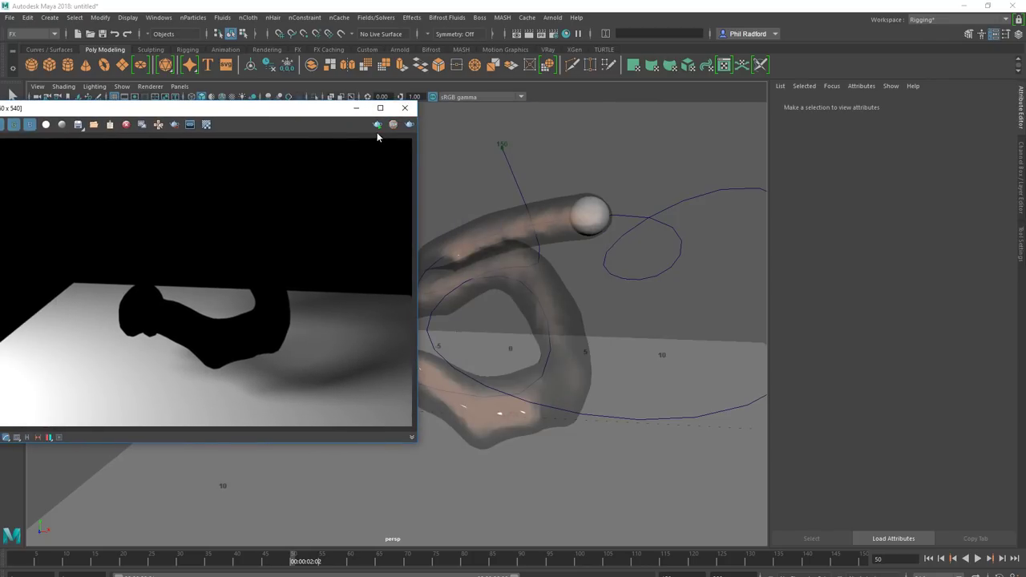
{"action": "left_click", "coordinate": [378, 125]}
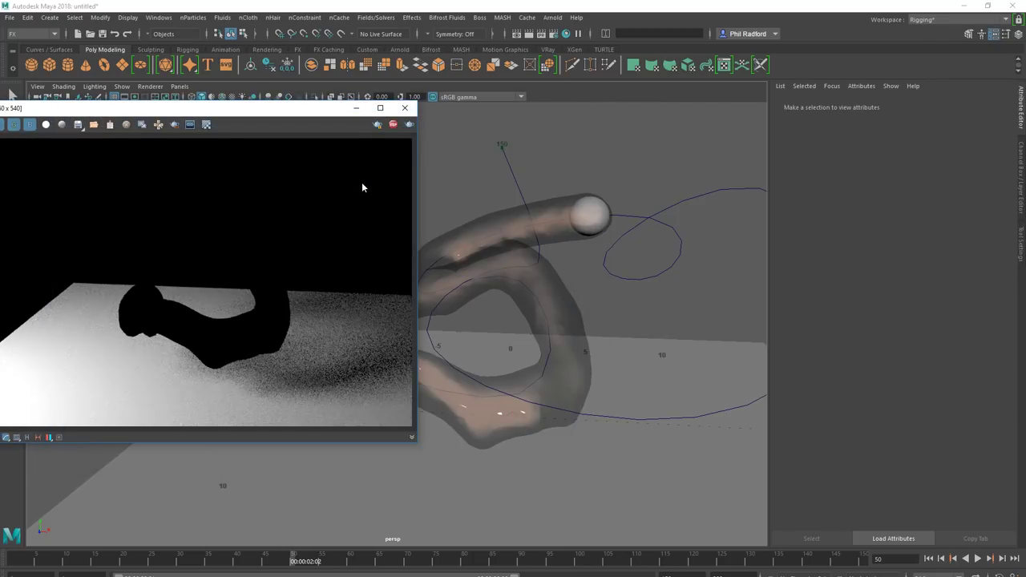
{"action": "left_click_drag", "start_coordinate": [574, 325], "coordinate": [687, 323], "text": "alt"}
{"action": "right_click_drag", "start_coordinate": [687, 323], "coordinate": [636, 310], "text": "alt"}
{"action": "left_click_drag", "start_coordinate": [637, 310], "coordinate": [535, 324], "text": "alt"}
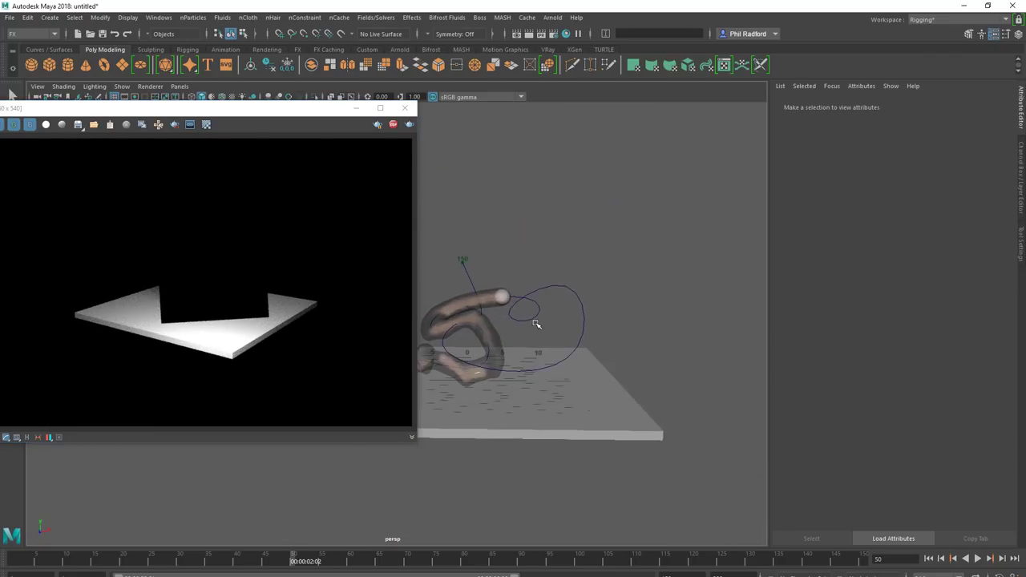
{"action": "right_click_drag", "start_coordinate": [535, 324], "coordinate": [588, 337], "text": "alt"}
{"action": "left_click_drag", "start_coordinate": [587, 338], "coordinate": [614, 339], "text": "alt"}
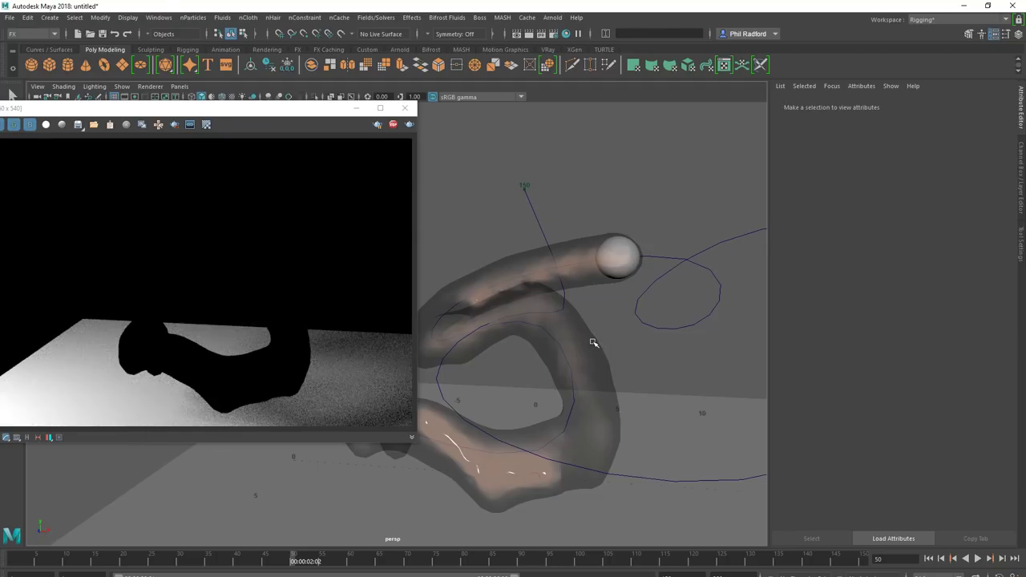
Step: Select bifrostLiquid1 through the Outliner and enable Flip Face Normals in the Bifrost Meshing settings of liquidShape1
{"action": "left_click", "coordinate": [591, 343]}
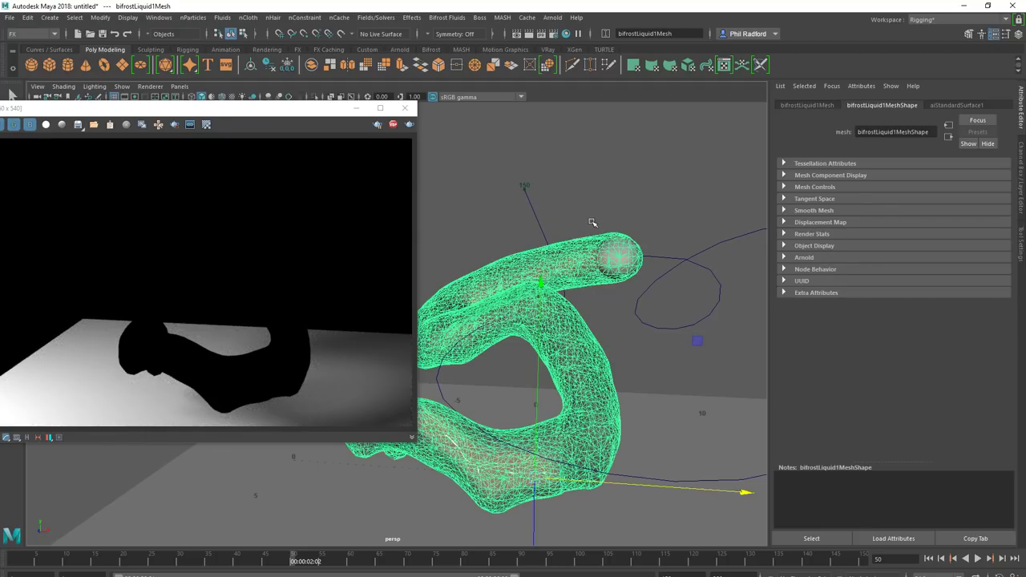
{"action": "left_click", "coordinate": [159, 18]}
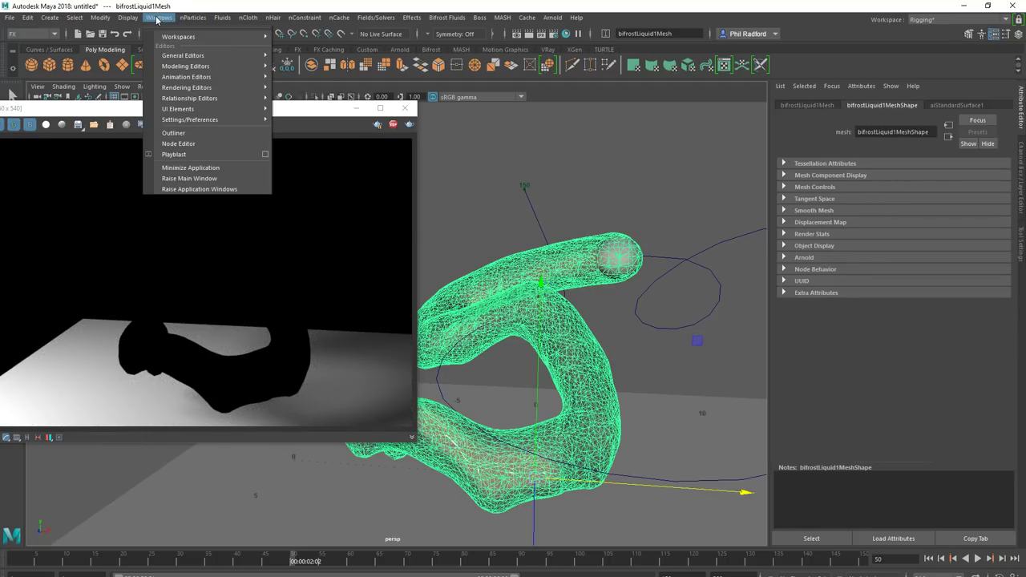
{"action": "left_click", "coordinate": [184, 131]}
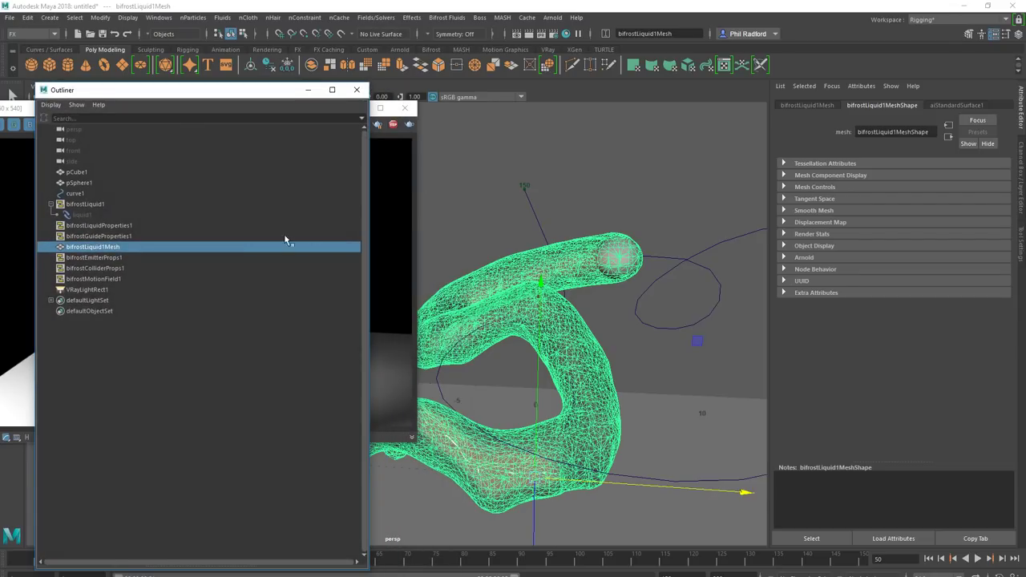
{"action": "left_click", "coordinate": [85, 205]}
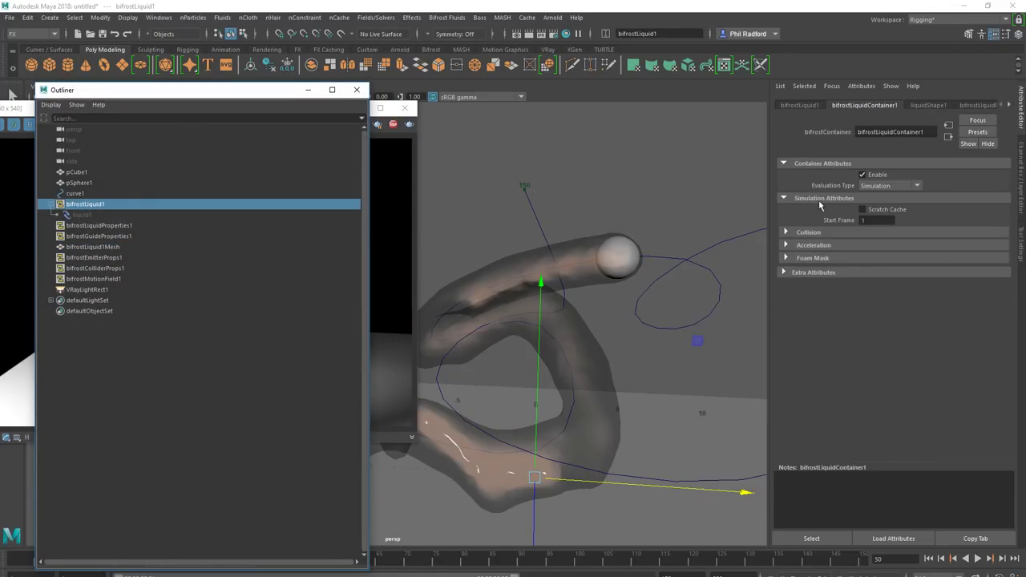
{"action": "left_click", "coordinate": [932, 106]}
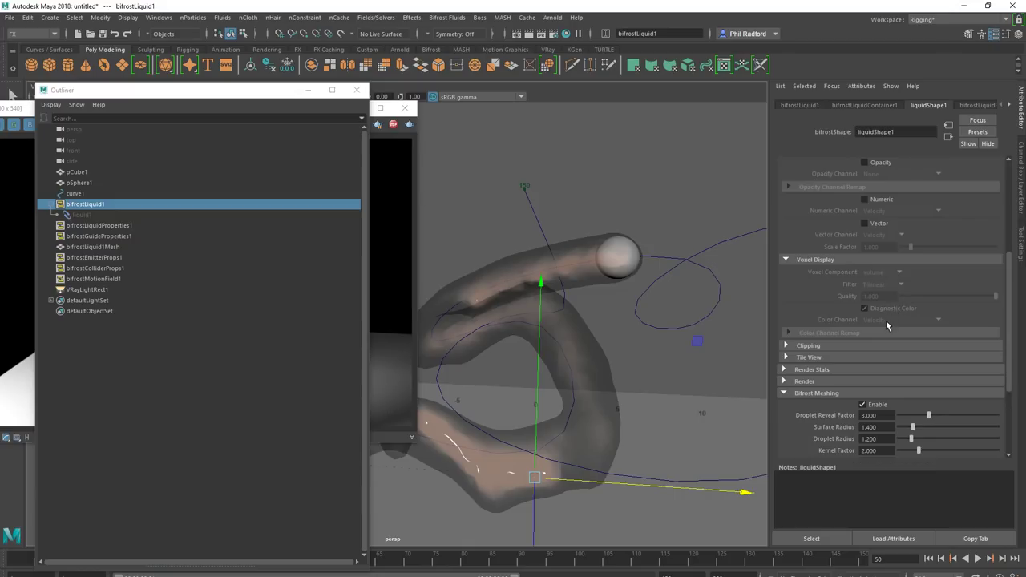
{"action": "scroll", "coordinate": [886, 326], "scroll_direction": "down", "scroll_amount": 4}
{"action": "left_click", "coordinate": [895, 371]}
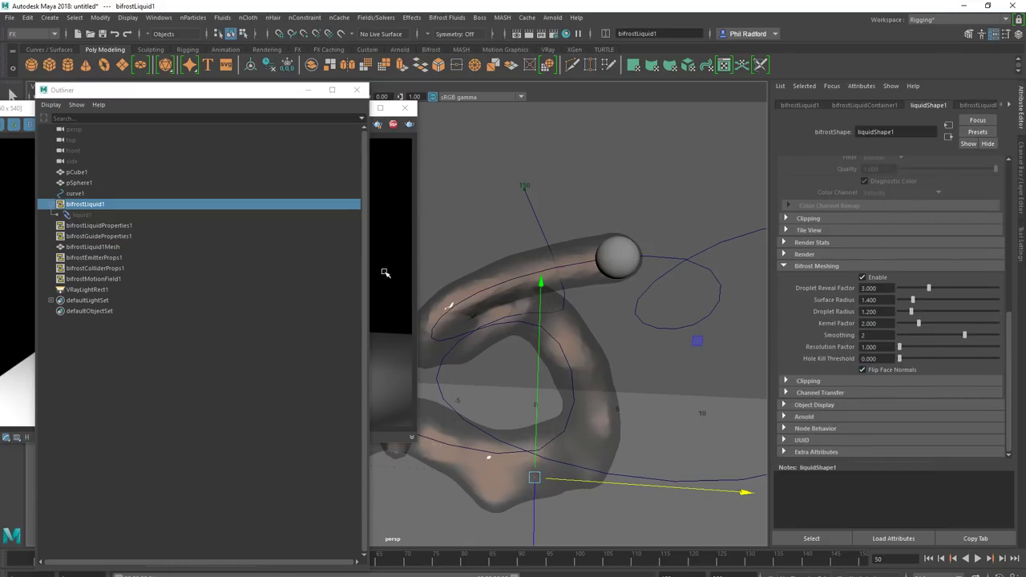
Step: Bring the V-Ray frame buffer back into full view and stop the interactive render
{"action": "left_click", "coordinate": [397, 175]}
{"action": "left_click_drag", "start_coordinate": [313, 119], "coordinate": [446, 134]}
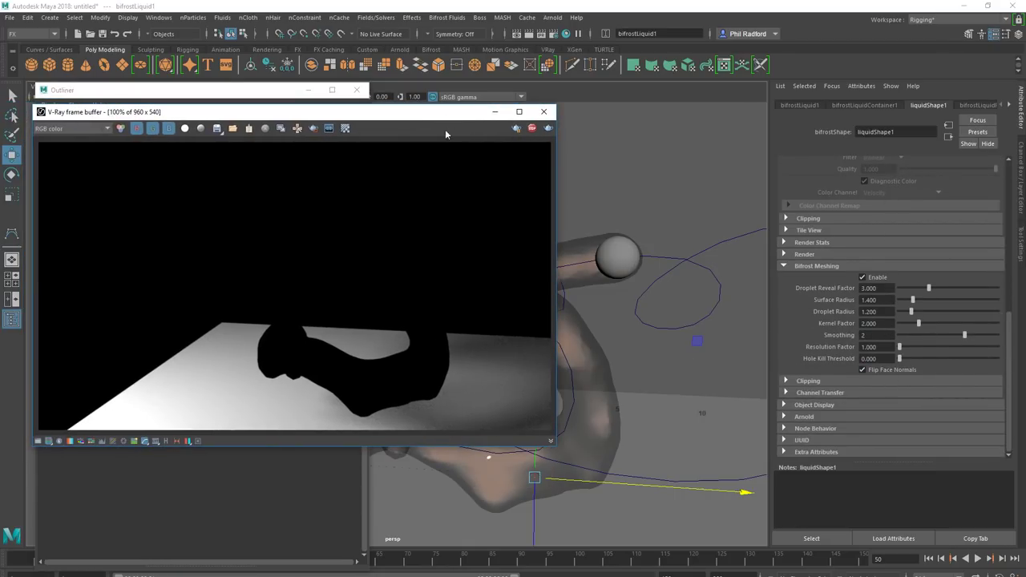
{"action": "left_click", "coordinate": [532, 129]}
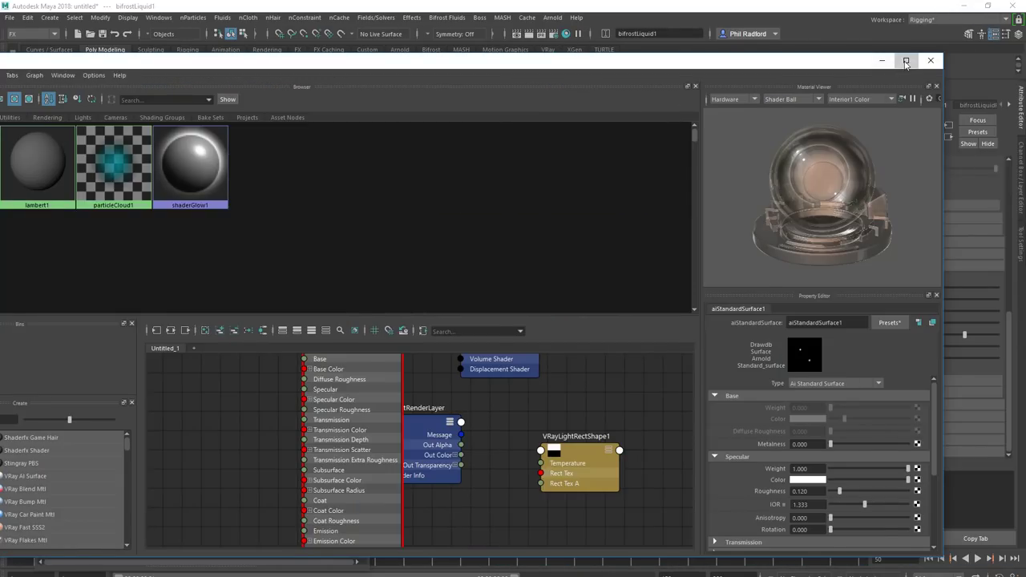
Step: Create a VRay Mtl in the Hypershade and assign it to bifrostLiquid1Mesh
{"action": "left_click", "coordinate": [906, 61]}
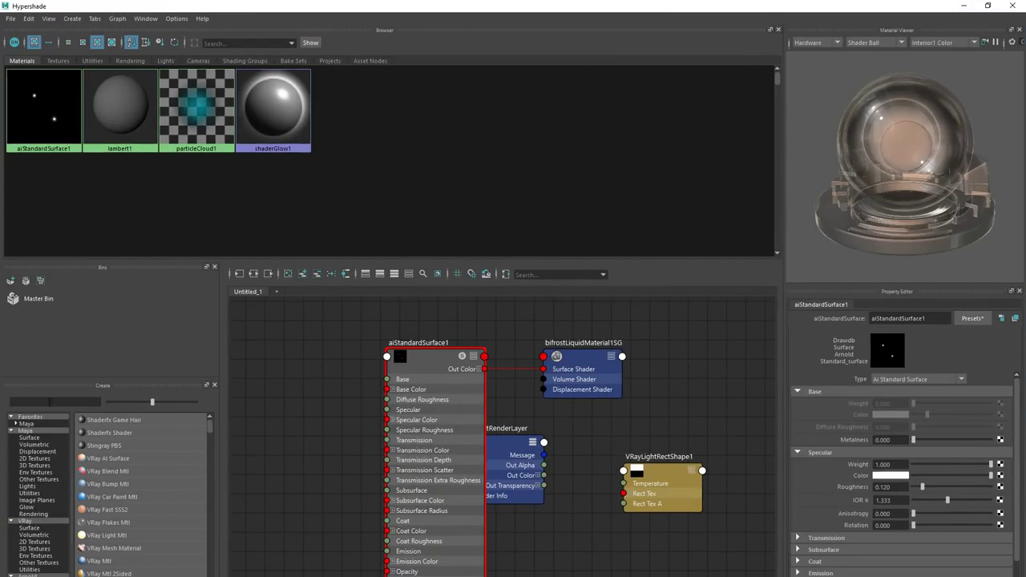
{"action": "left_click", "coordinate": [49, 400]}
{"action": "left_click", "coordinate": [108, 561]}
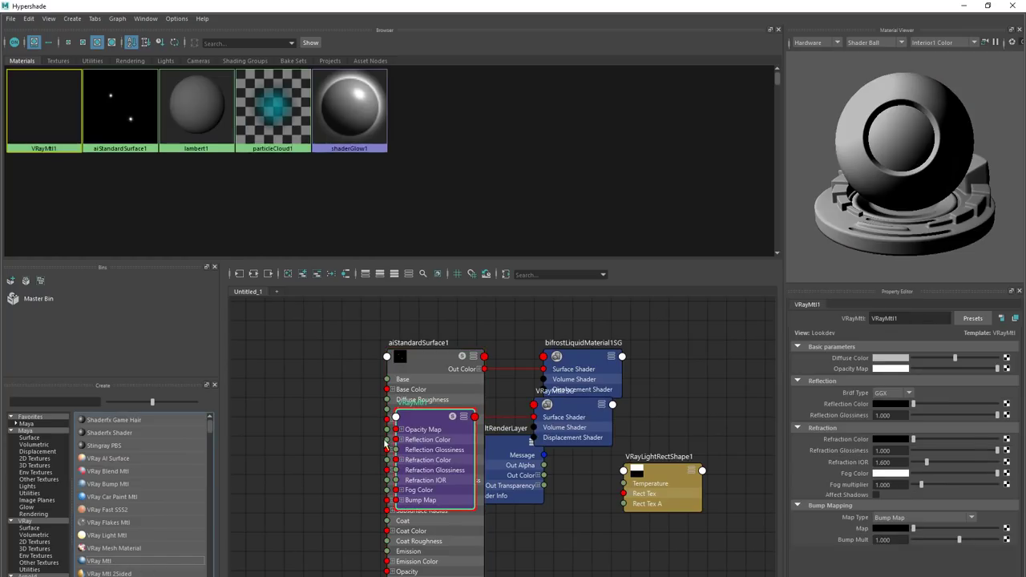
{"action": "left_click_drag", "start_coordinate": [429, 418], "coordinate": [296, 405]}
{"action": "left_click_drag", "start_coordinate": [592, 7], "coordinate": [1025, 70]}
{"action": "left_click", "coordinate": [613, 378]}
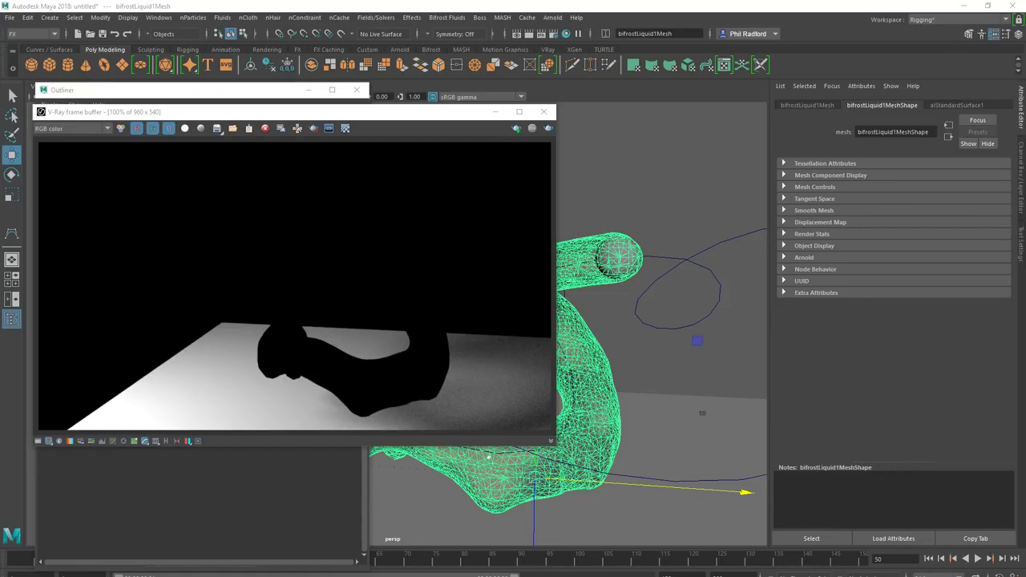
Step: With the interactive render running, set VRayMtl1's diffuse color to black and its reflection and refraction colors to white
{"action": "left_click", "coordinate": [516, 128]}
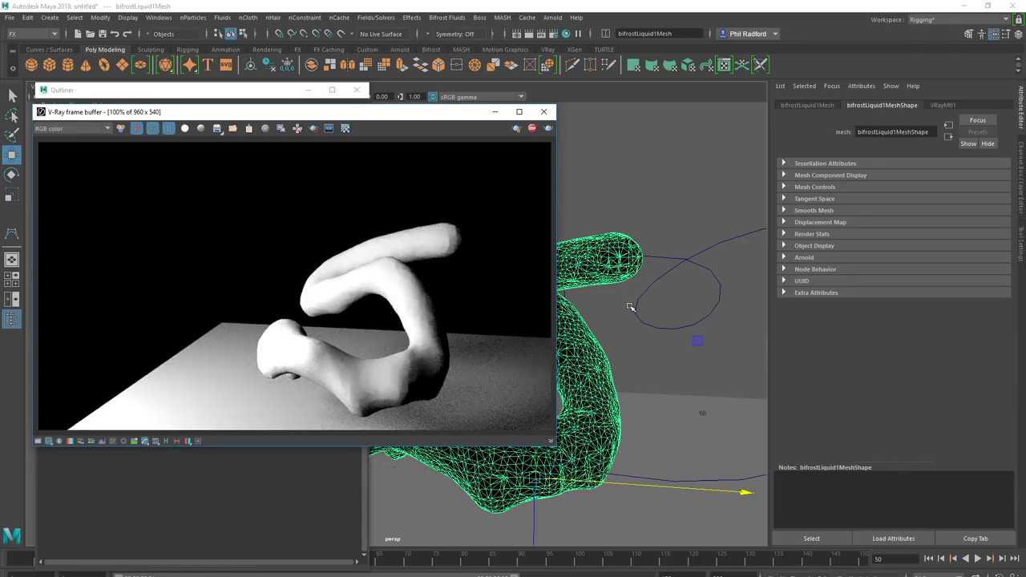
{"action": "left_click_drag", "start_coordinate": [623, 340], "coordinate": [654, 339], "text": "alt"}
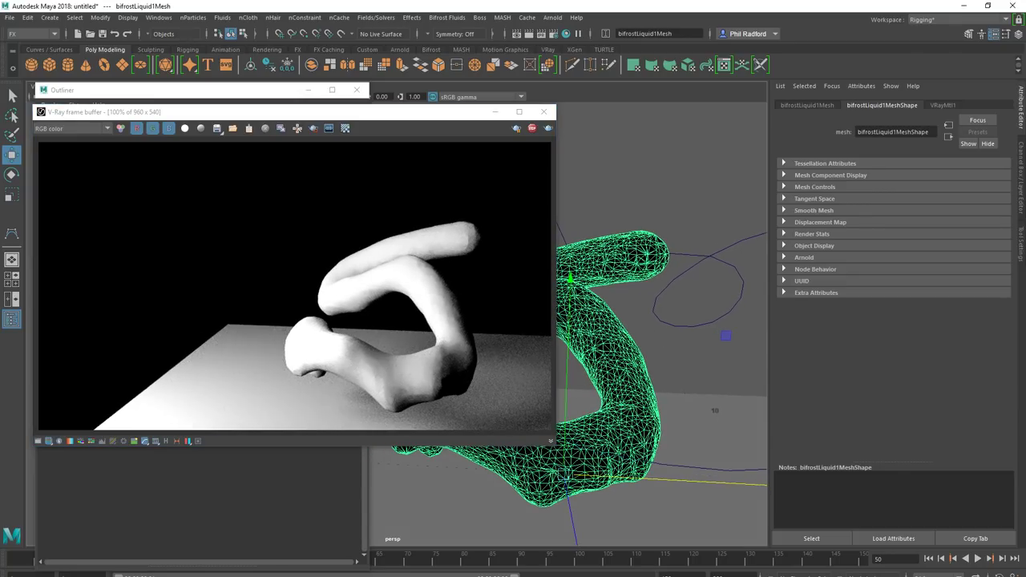
{"action": "key", "text": "ctrl+z"}
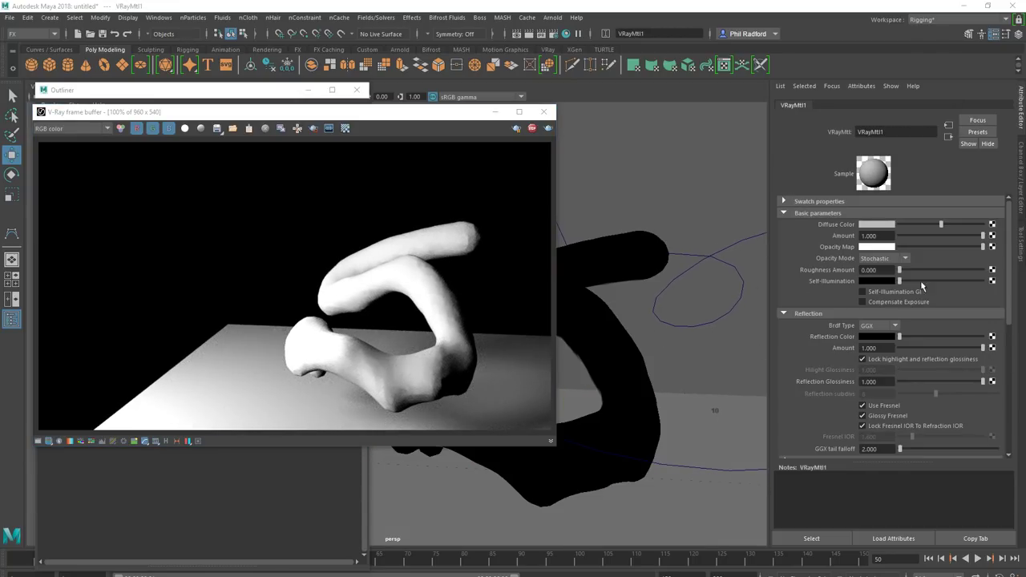
{"action": "left_click_drag", "start_coordinate": [924, 225], "coordinate": [847, 226]}
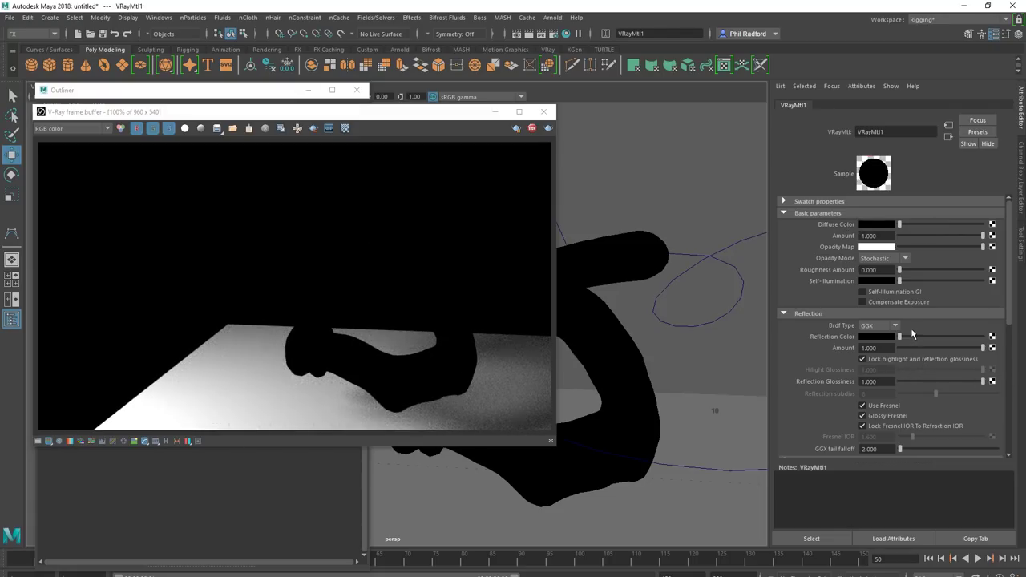
{"action": "left_click_drag", "start_coordinate": [900, 336], "coordinate": [985, 337]}
{"action": "scroll", "coordinate": [937, 396], "scroll_direction": "down", "scroll_amount": 3}
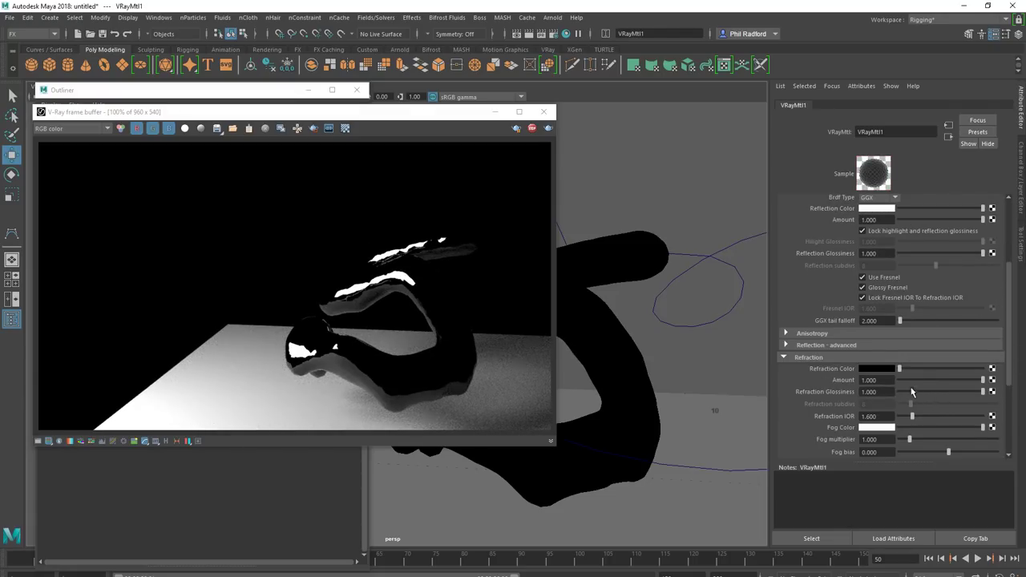
{"action": "left_click_drag", "start_coordinate": [900, 369], "coordinate": [986, 370]}
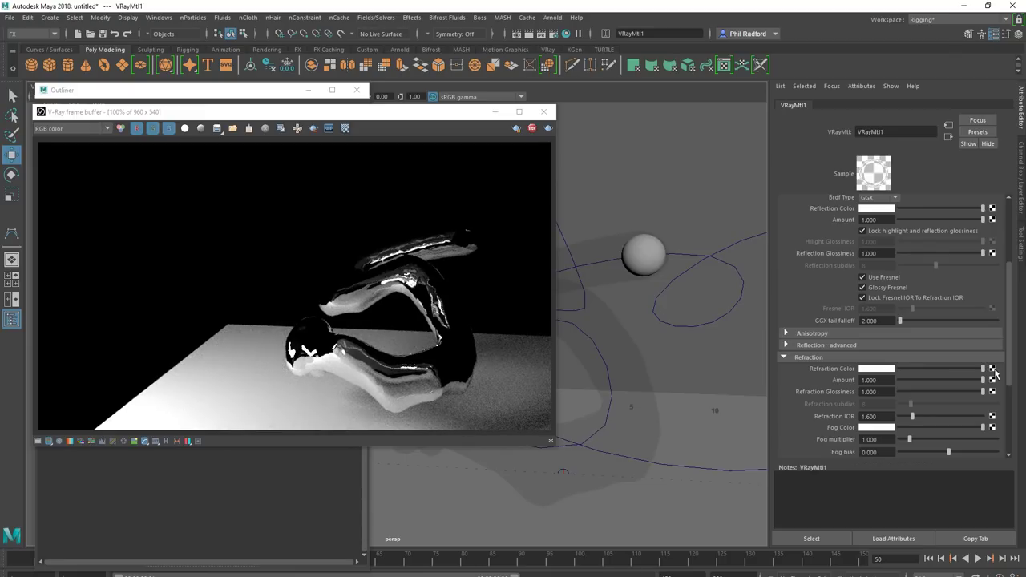
{"action": "scroll", "coordinate": [943, 380], "scroll_direction": "up", "scroll_amount": 3}
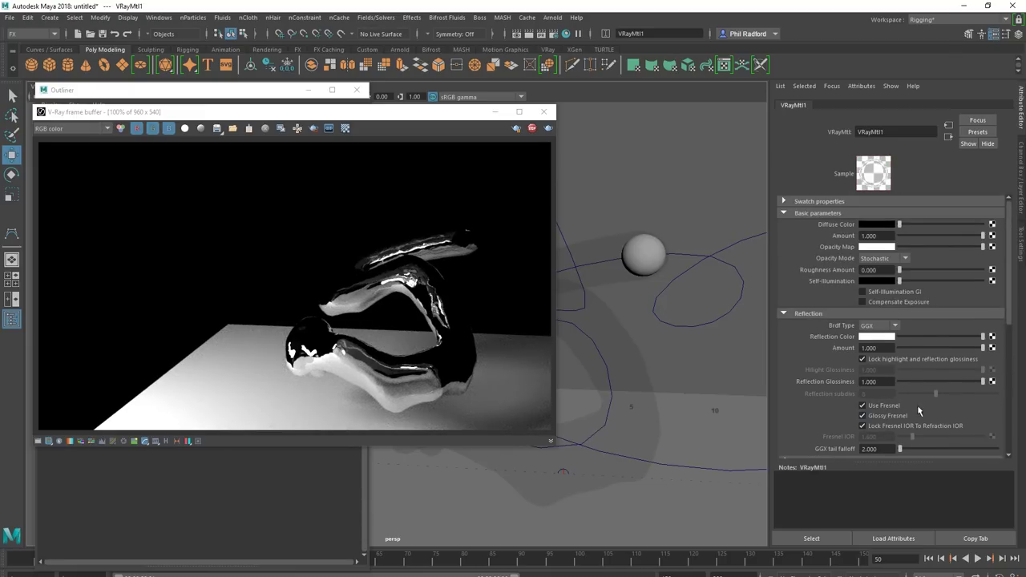
Step: Check the refractive liquid from other angles, stop the render, and clear the frame buffer and Outliner from the viewport
{"action": "left_click_drag", "start_coordinate": [672, 432], "coordinate": [591, 465], "text": "alt"}
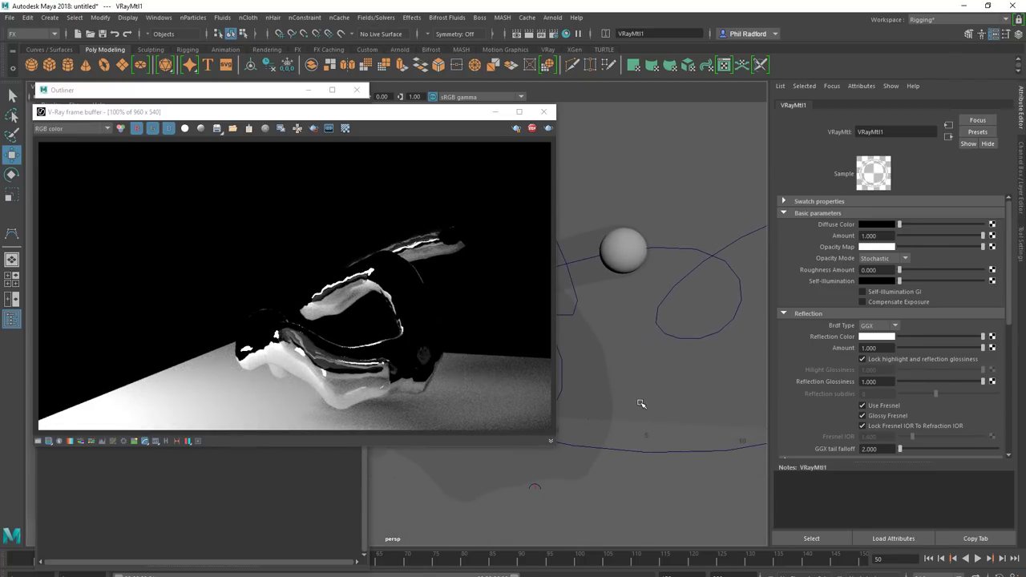
{"action": "left_click_drag", "start_coordinate": [641, 403], "coordinate": [625, 425], "text": "alt"}
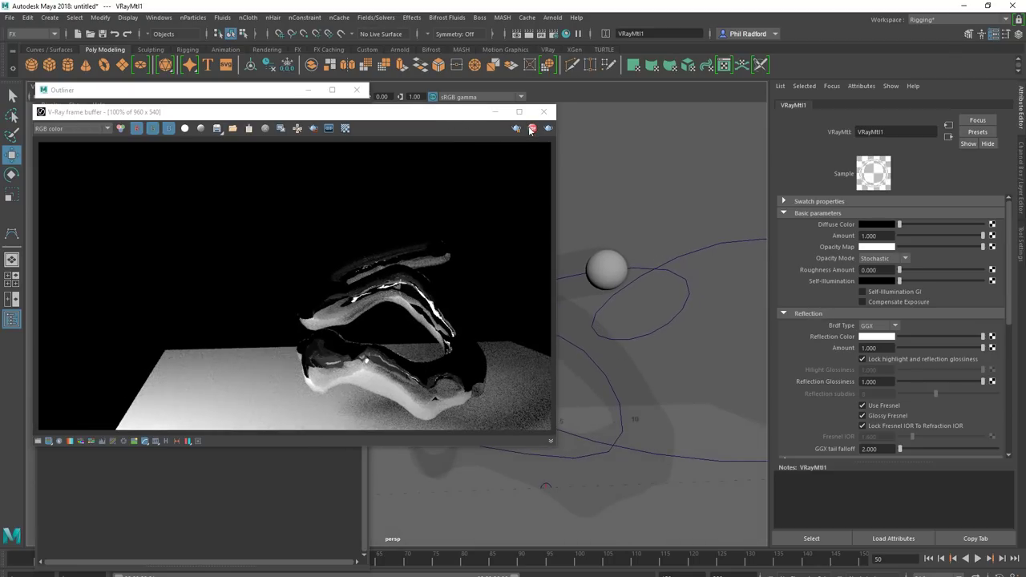
{"action": "left_click", "coordinate": [532, 130]}
{"action": "left_click", "coordinate": [543, 112]}
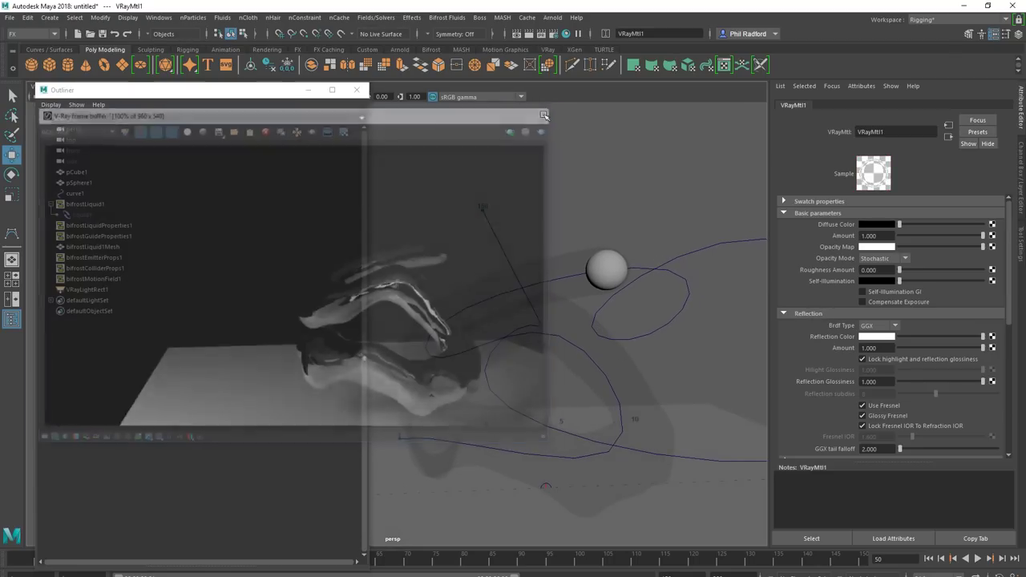
{"action": "left_click_drag", "start_coordinate": [590, 304], "coordinate": [494, 312], "text": "alt"}
{"action": "left_click", "coordinate": [309, 90]}
Step: Create a polygon cube at the origin and scale it down slightly and uniformly
{"action": "left_click", "coordinate": [49, 64]}
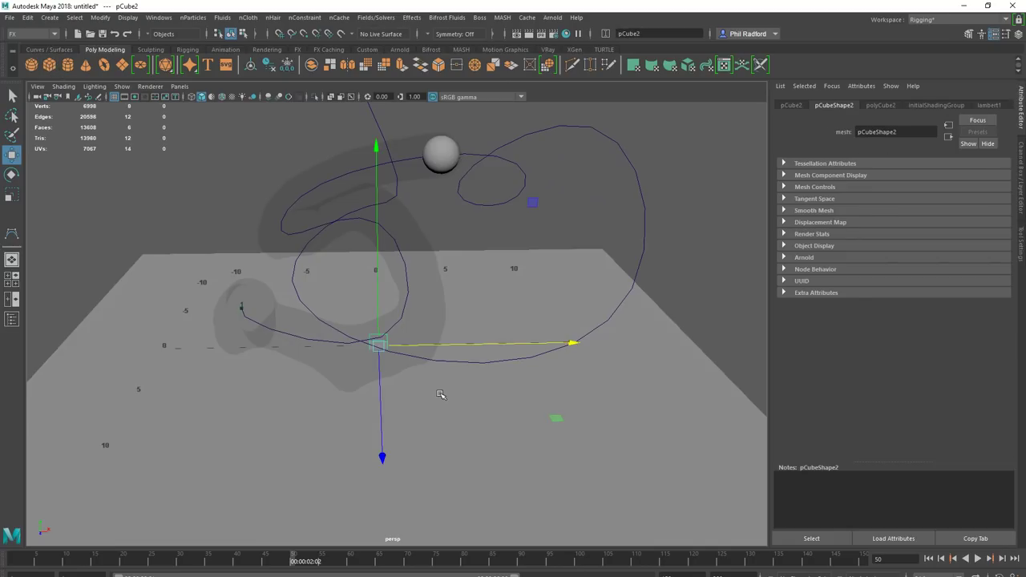
{"action": "left_click_drag", "start_coordinate": [441, 390], "coordinate": [356, 361], "text": "alt"}
{"action": "scroll", "coordinate": [380, 391], "scroll_direction": "up", "scroll_amount": 3}
{"action": "key", "text": "r"}
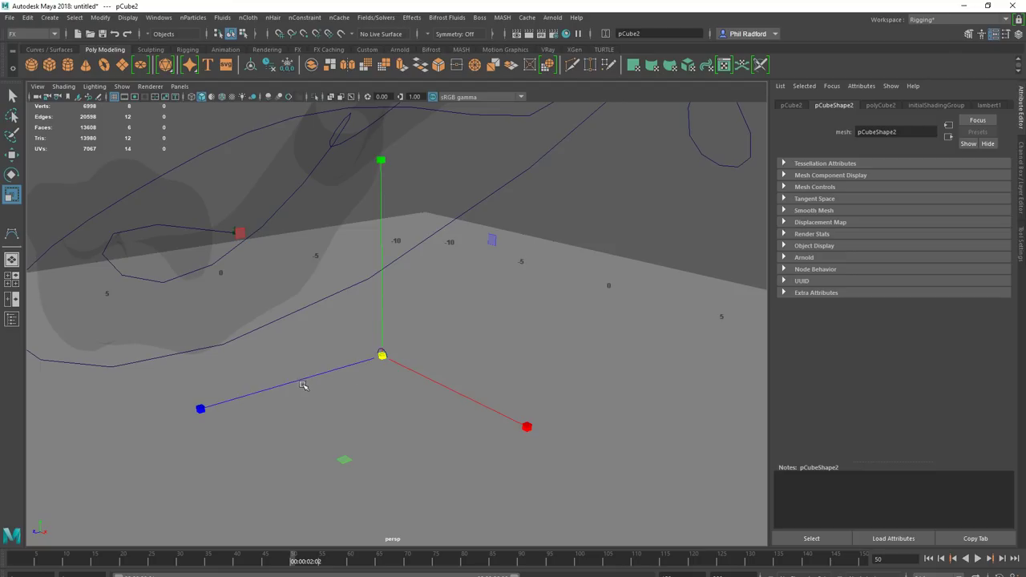
{"action": "right_click_drag", "start_coordinate": [302, 387], "coordinate": [779, 392], "text": "alt"}
{"action": "middle_click_drag", "start_coordinate": [255, 437], "coordinate": [252, 368], "text": "alt"}
{"action": "right_click_drag", "start_coordinate": [251, 369], "coordinate": [454, 432], "text": "alt"}
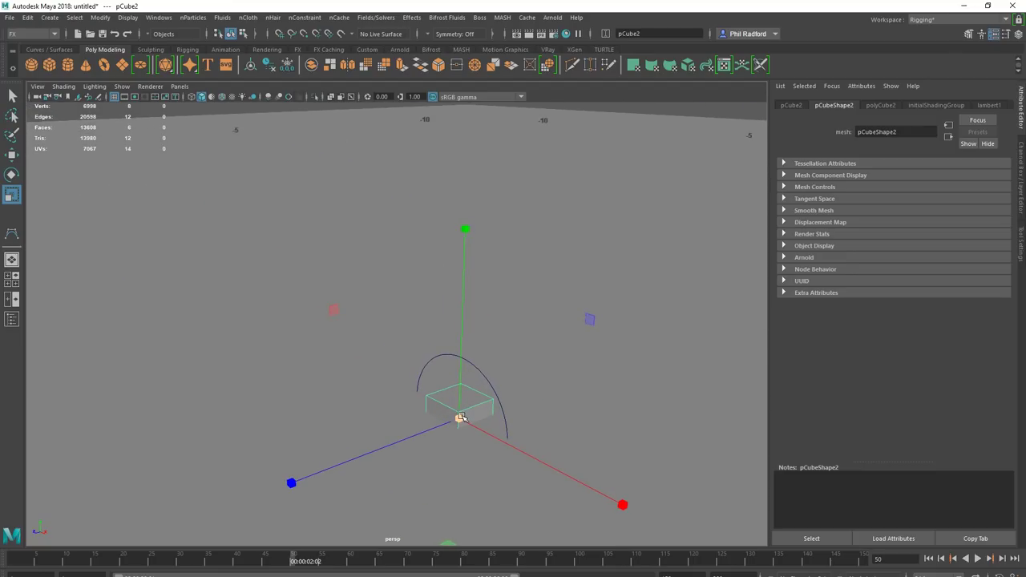
{"action": "left_click_drag", "start_coordinate": [461, 417], "coordinate": [454, 417]}
{"action": "right_click_drag", "start_coordinate": [570, 406], "coordinate": [190, 401], "text": "alt"}
{"action": "left_click_drag", "start_coordinate": [190, 401], "coordinate": [303, 407], "text": "alt"}
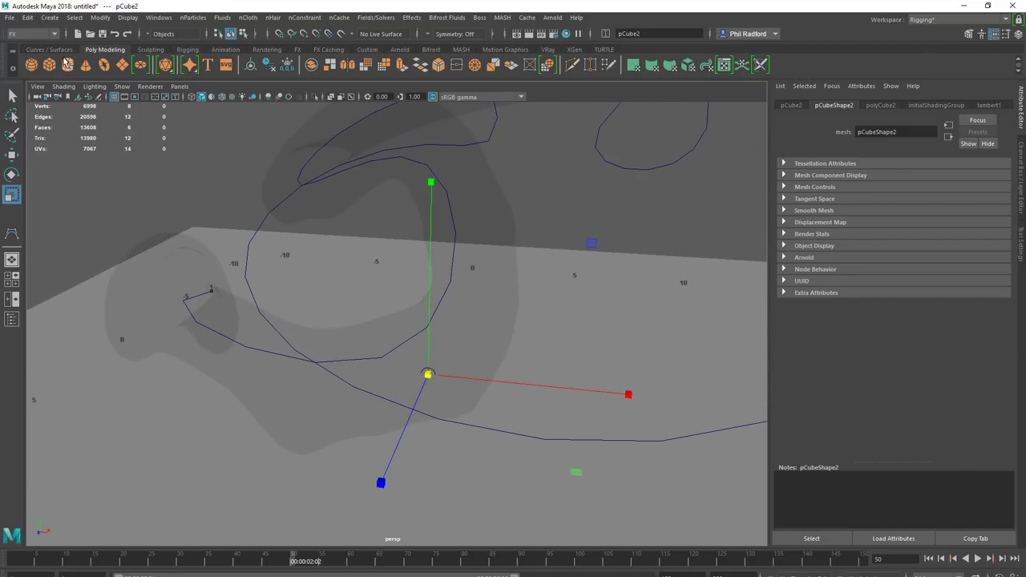
Step: Bring up the MASH tools, switch to the Animation menu set and look through the MASH utilities
{"action": "left_click", "coordinate": [462, 50]}
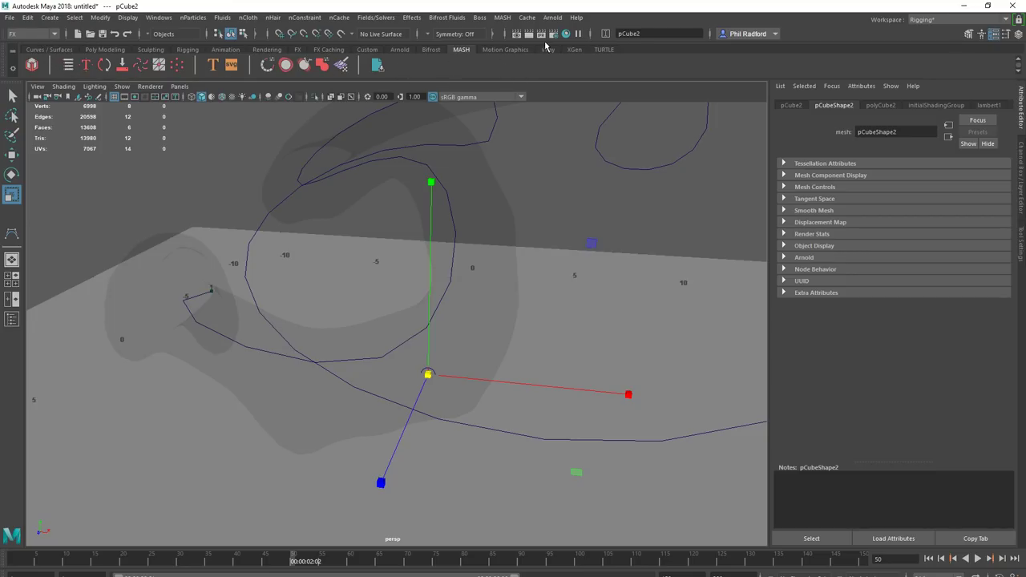
{"action": "left_click", "coordinate": [32, 34]}
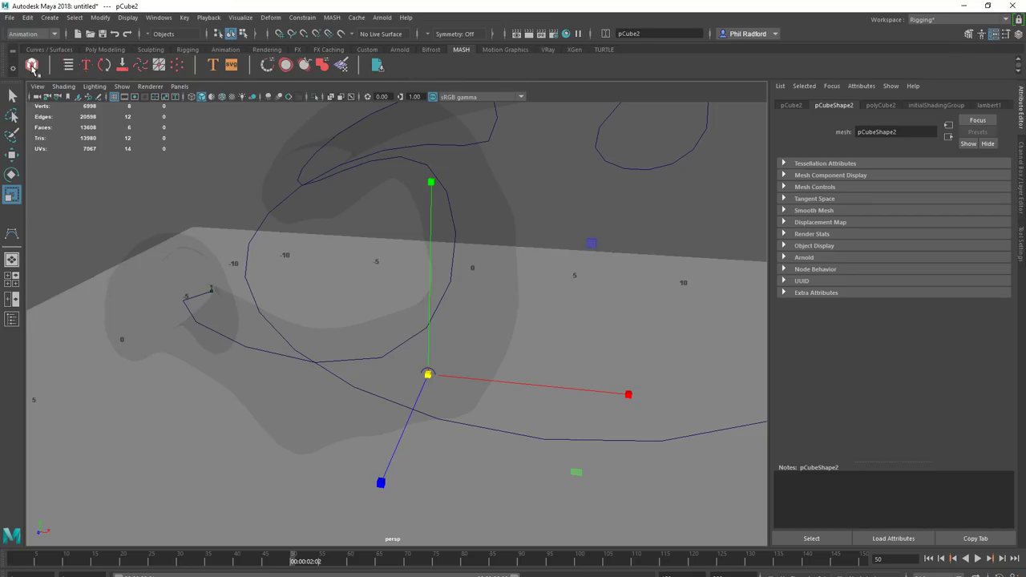
{"action": "left_click", "coordinate": [32, 67]}
{"action": "left_click", "coordinate": [335, 18]}
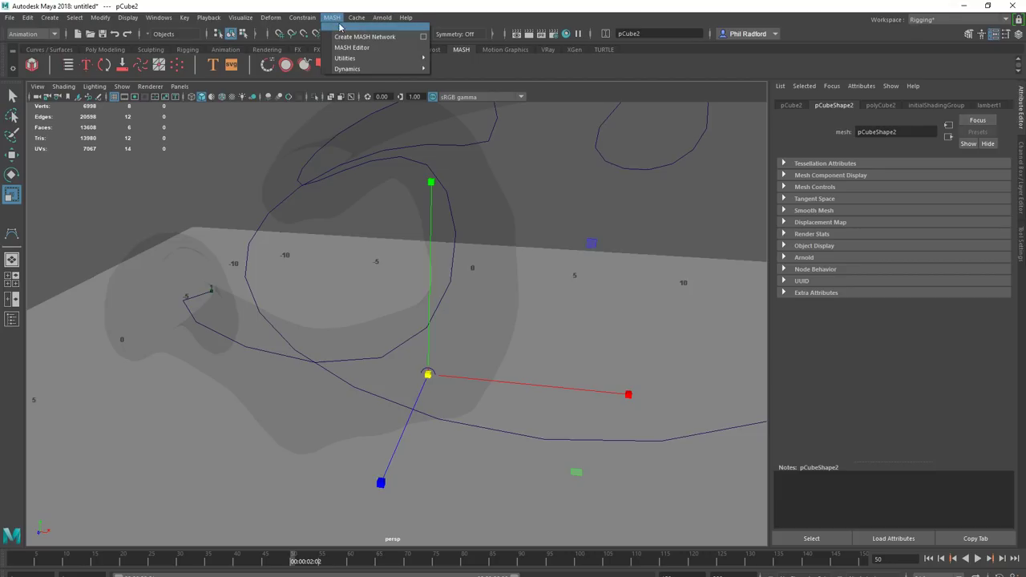
{"action": "left_click", "coordinate": [357, 27]}
{"action": "left_click_drag", "start_coordinate": [641, 130], "coordinate": [618, 158]}
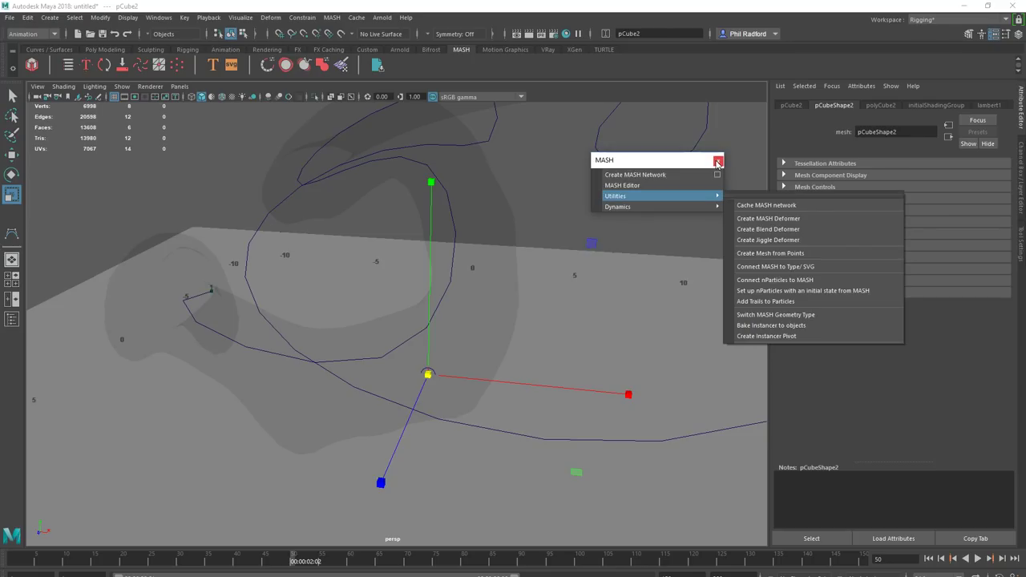
{"action": "left_click", "coordinate": [719, 162]}
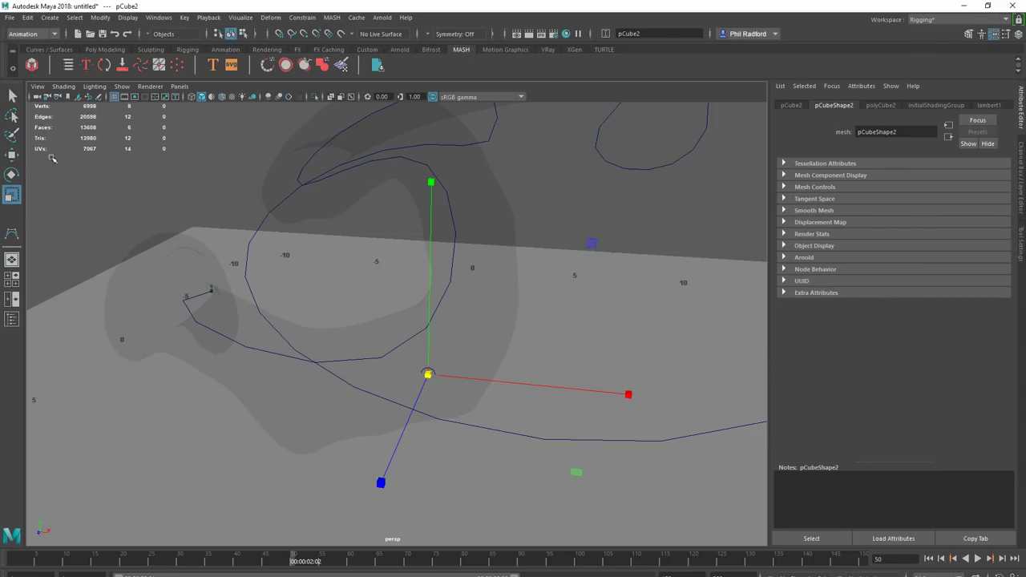
Step: Create a MASH network from the cube and spread its linear copies over a Distance X of 20.792
{"action": "left_click", "coordinate": [68, 66]}
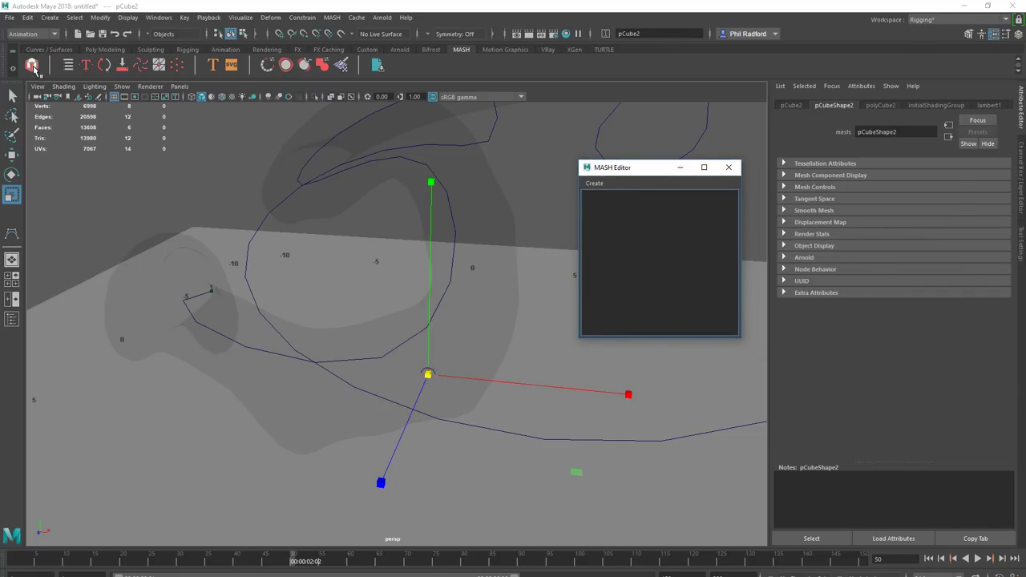
{"action": "left_click", "coordinate": [32, 66]}
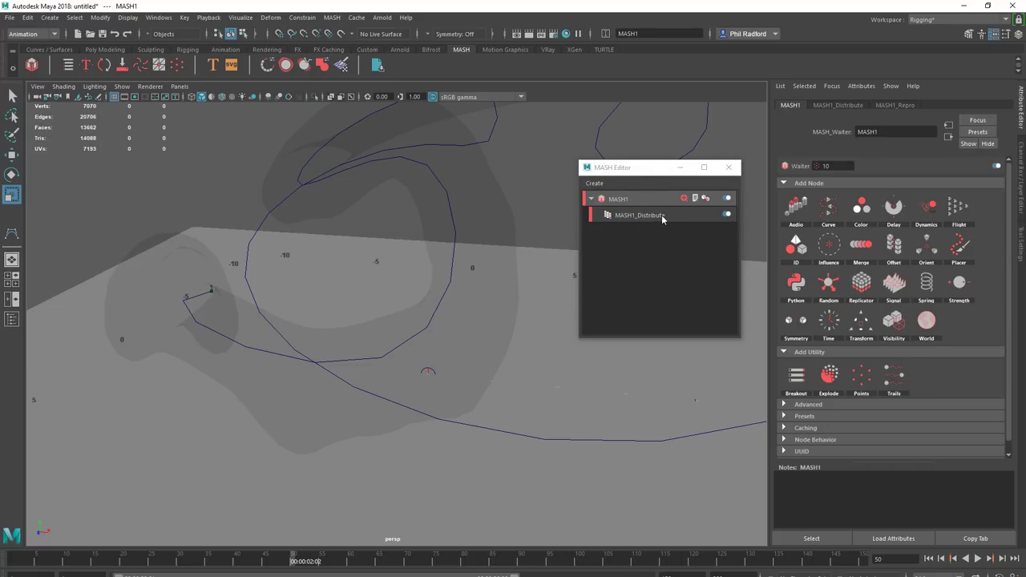
{"action": "left_click_drag", "start_coordinate": [650, 176], "coordinate": [667, 123]}
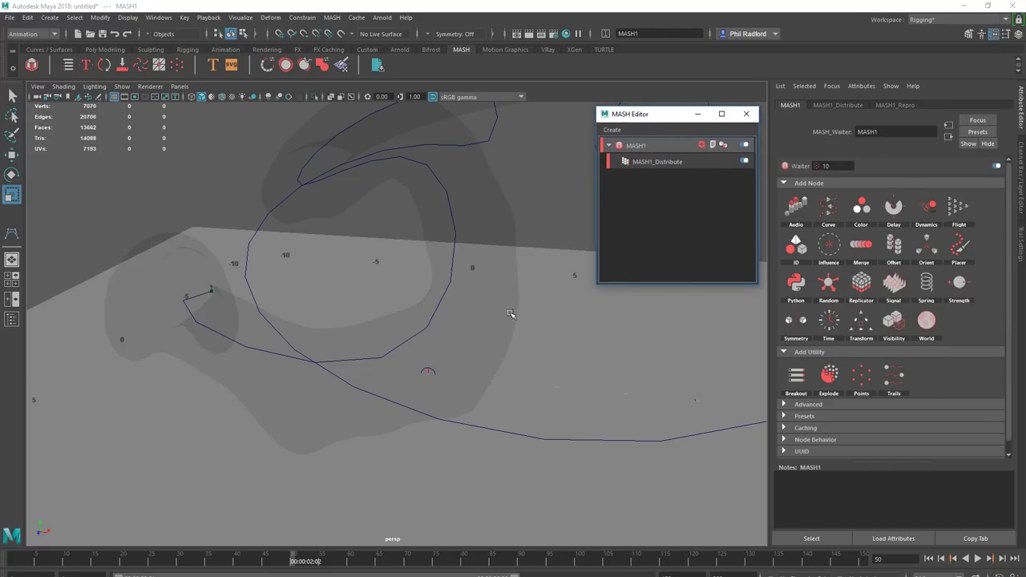
{"action": "left_click_drag", "start_coordinate": [511, 314], "coordinate": [396, 266], "text": "alt"}
{"action": "key", "text": "4"}
{"action": "left_click_drag", "start_coordinate": [413, 360], "coordinate": [427, 364], "text": "alt"}
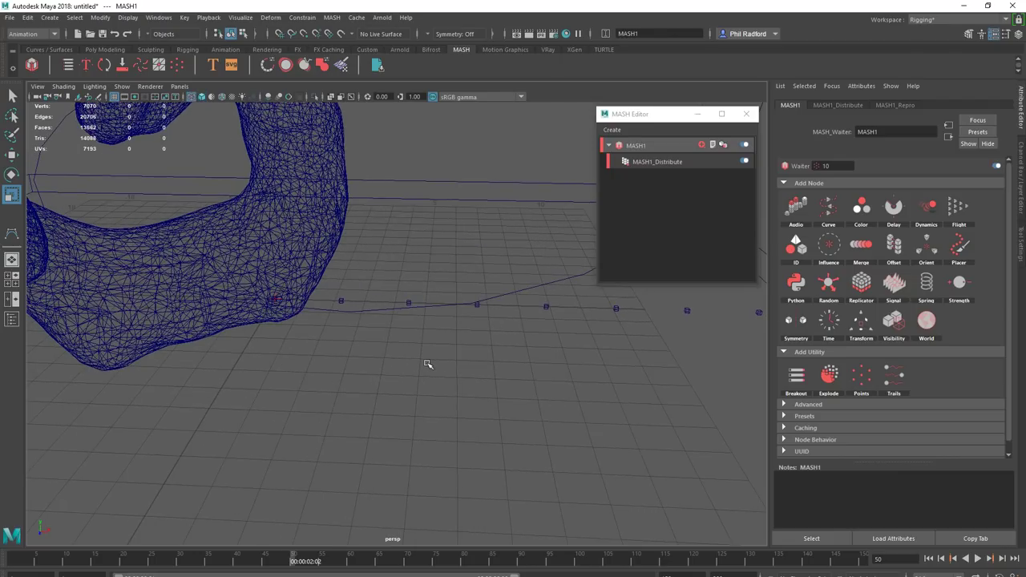
{"action": "left_click_drag", "start_coordinate": [361, 358], "coordinate": [97, 365], "text": "alt"}
{"action": "left_click_drag", "start_coordinate": [265, 436], "coordinate": [361, 440], "text": "alt"}
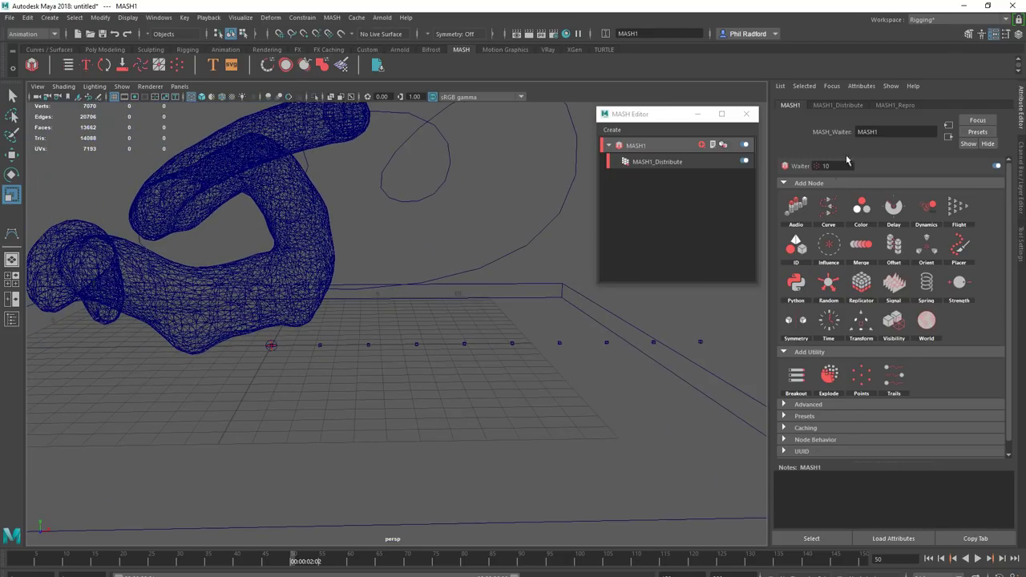
{"action": "left_click", "coordinate": [838, 105]}
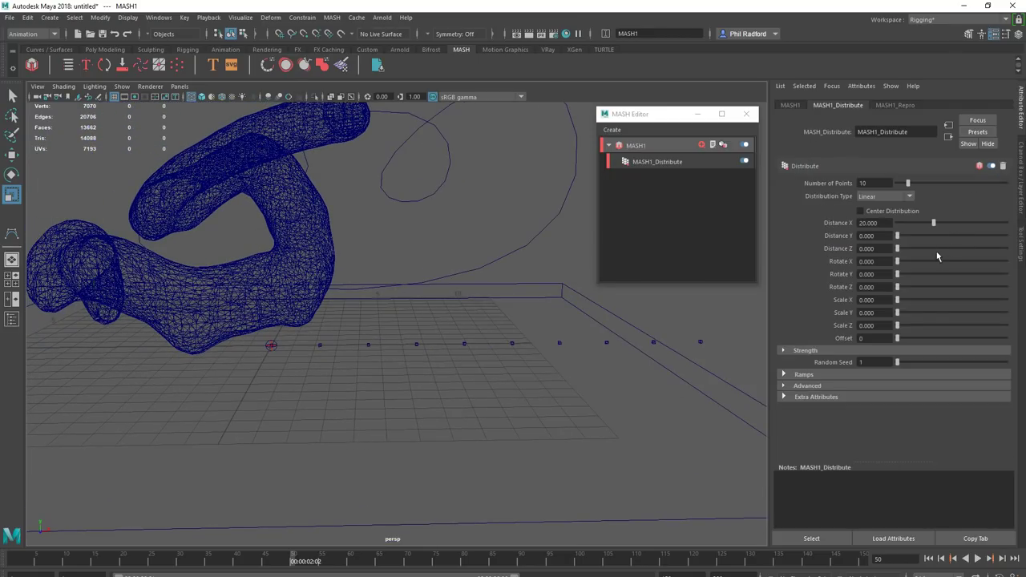
{"action": "mouse_move", "coordinate": [934, 225]}
{"action": "left_mouse_down"}
{"action": "mouse_move", "coordinate": [994, 222]}
{"action": "mouse_move", "coordinate": [910, 231]}
{"action": "mouse_move", "coordinate": [948, 231]}
{"action": "mouse_move", "coordinate": [936, 239]}
{"action": "left_mouse_up"}
Step: Set the MASH distribution type to Mesh and use bifrostLiquid1Mesh from the Outliner as the input mesh
{"action": "left_click", "coordinate": [158, 17]}
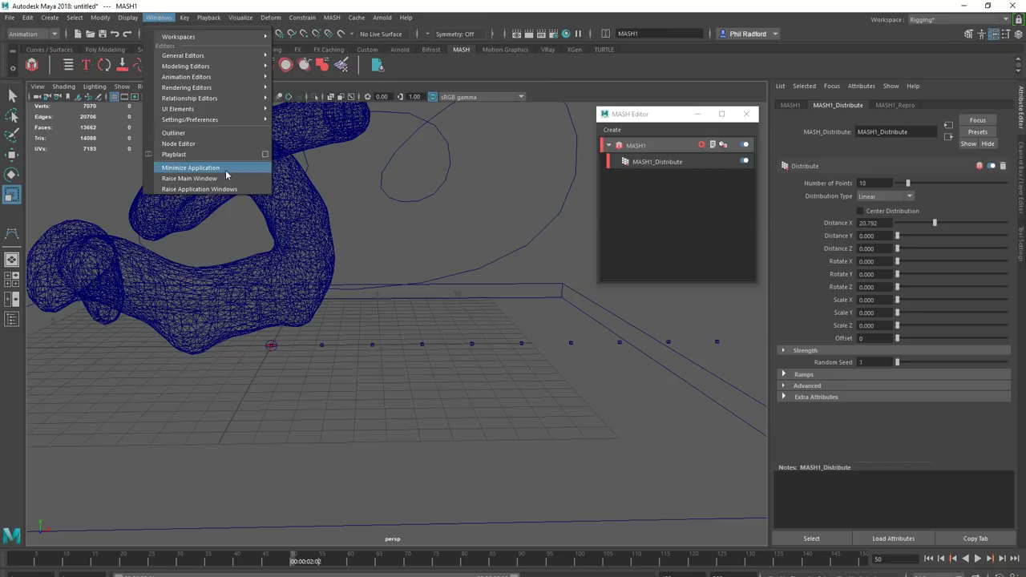
{"action": "left_click", "coordinate": [205, 133]}
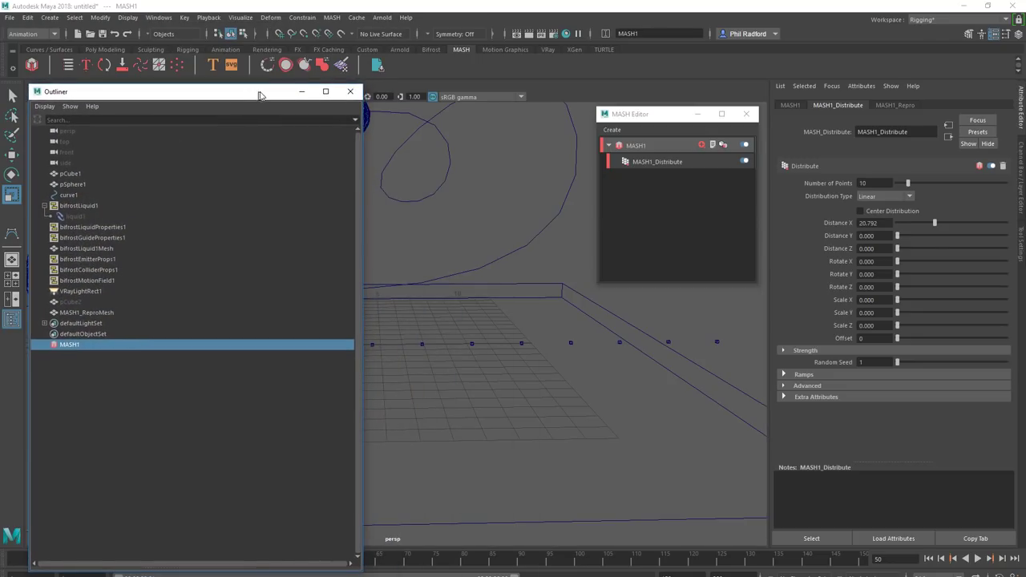
{"action": "left_click_drag", "start_coordinate": [263, 93], "coordinate": [276, 97]}
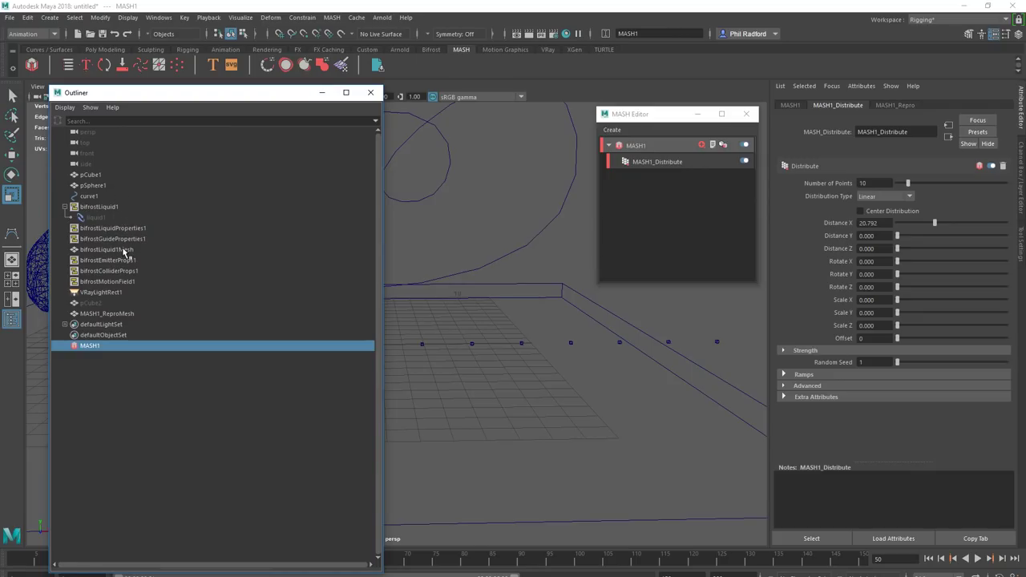
{"action": "left_click", "coordinate": [874, 197]}
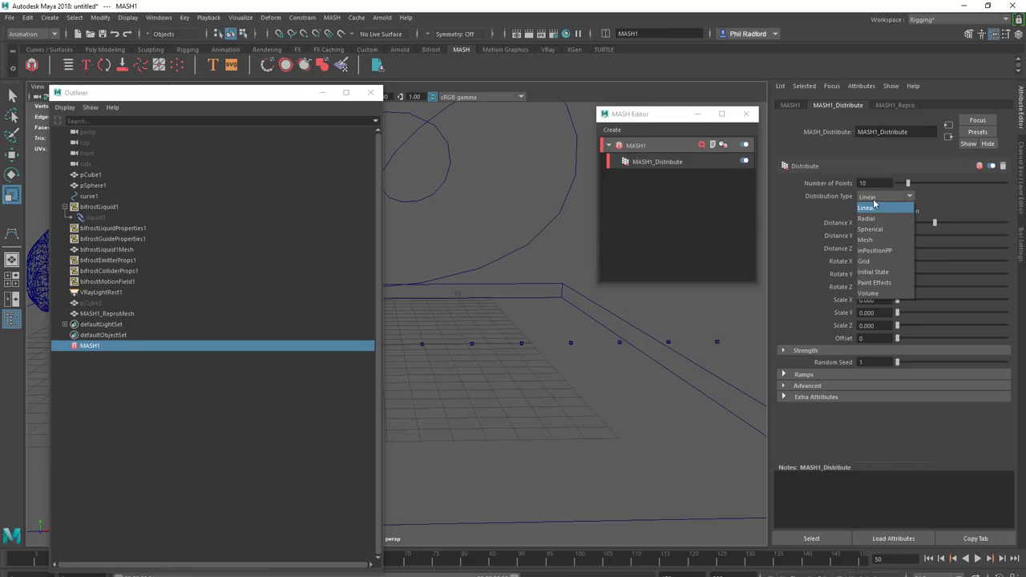
{"action": "left_click", "coordinate": [873, 240]}
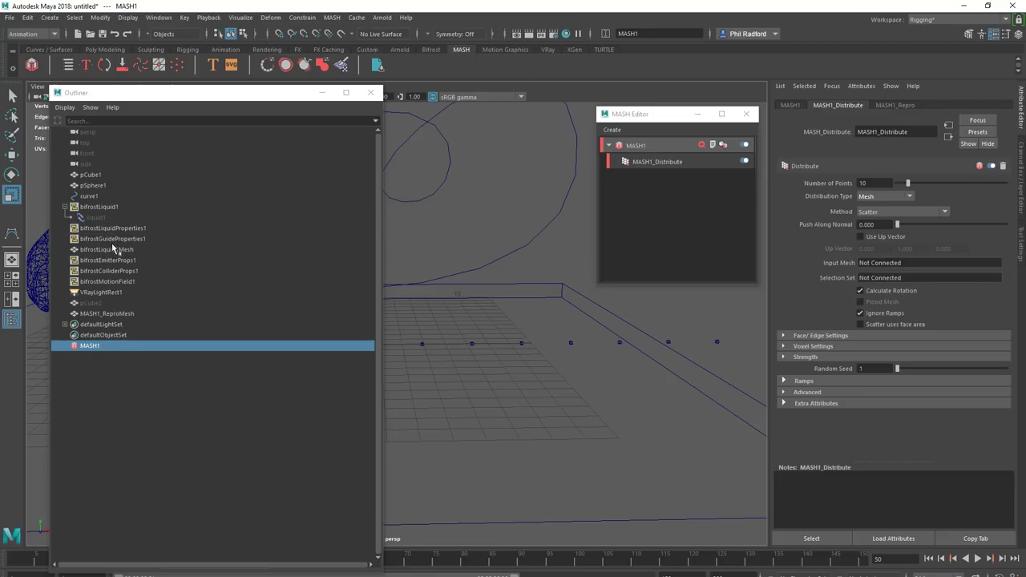
{"action": "middle_click_drag", "start_coordinate": [112, 248], "coordinate": [873, 267]}
{"action": "left_click_drag", "start_coordinate": [253, 95], "coordinate": [456, 455]}
{"action": "left_click_drag", "start_coordinate": [409, 283], "coordinate": [360, 300], "text": "alt"}
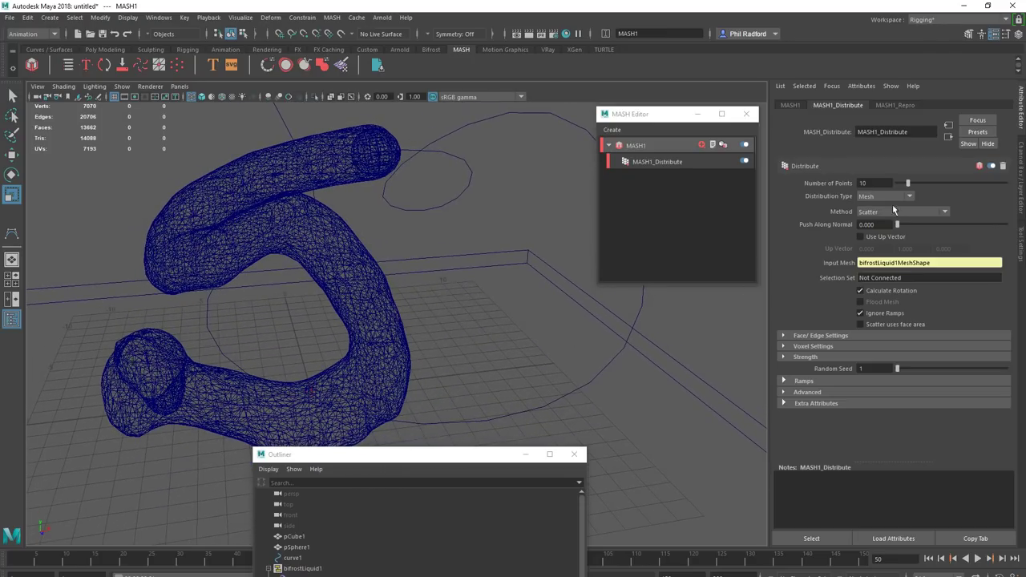
Step: Raise the number of distributed points and set the mesh distribution method to Face Centre
{"action": "mouse_move", "coordinate": [924, 188]}
{"action": "left_mouse_down"}
{"action": "mouse_move", "coordinate": [976, 185]}
{"action": "mouse_move", "coordinate": [935, 190]}
{"action": "mouse_move", "coordinate": [966, 190]}
{"action": "mouse_move", "coordinate": [941, 197]}
{"action": "left_mouse_up"}
{"action": "left_click", "coordinate": [888, 214]}
{"action": "left_click", "coordinate": [890, 262]}
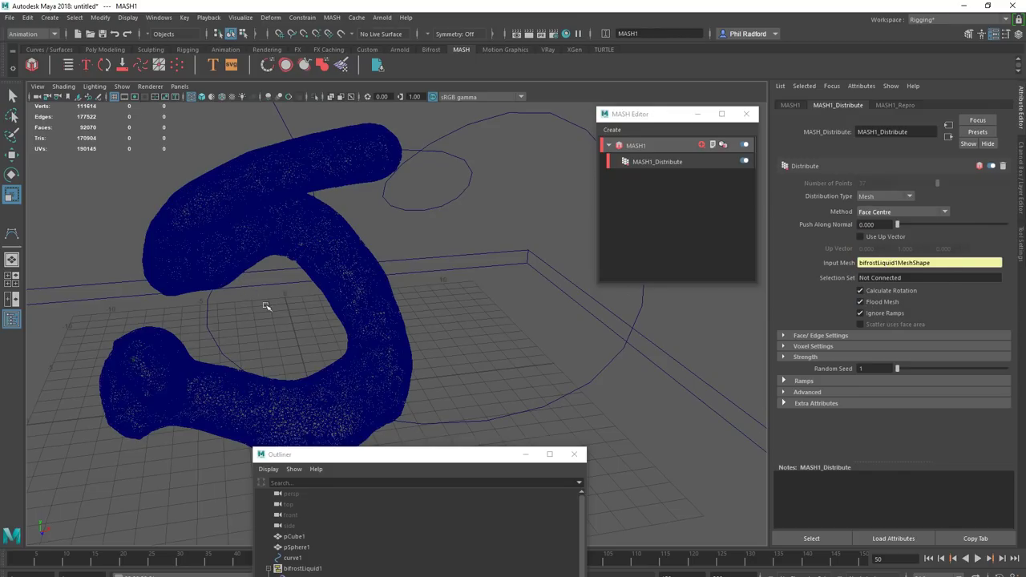
Step: Examine the cube-covered liquid in shaded display from several angles, keeping the Outliner out of the way
{"action": "mouse_move", "coordinate": [265, 305]}
{"action": "left_mouse_down", "text": "alt"}
{"action": "mouse_move", "coordinate": [405, 298]}
{"action": "mouse_move", "coordinate": [395, 284]}
{"action": "mouse_move", "coordinate": [489, 304]}
{"action": "left_mouse_up", "text": "alt"}
{"action": "key", "text": "5"}
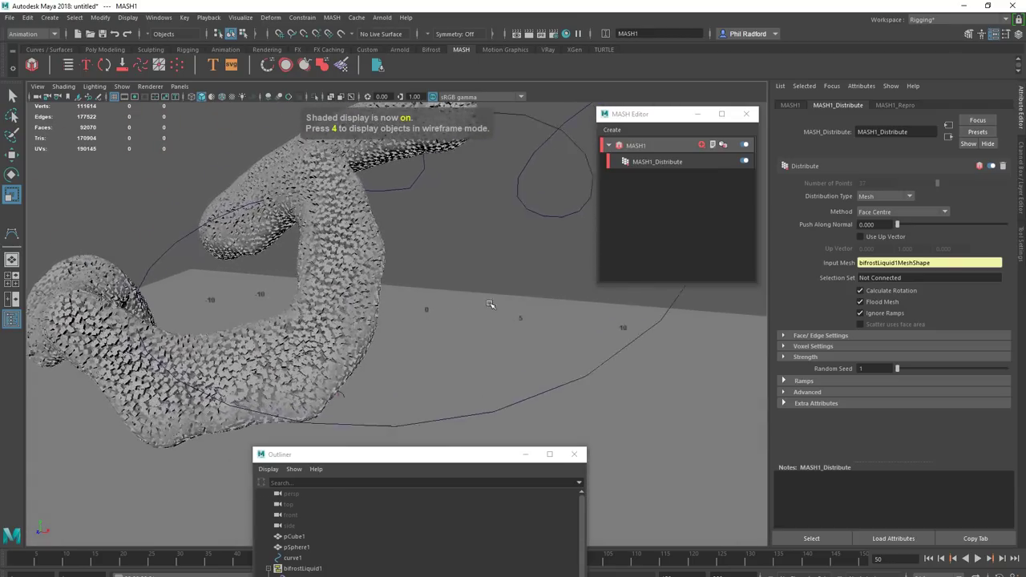
{"action": "right_click_drag", "start_coordinate": [490, 304], "coordinate": [647, 309], "text": "alt"}
{"action": "left_click_drag", "start_coordinate": [439, 298], "coordinate": [414, 293], "text": "alt"}
{"action": "right_click_drag", "start_coordinate": [415, 292], "coordinate": [255, 280], "text": "alt"}
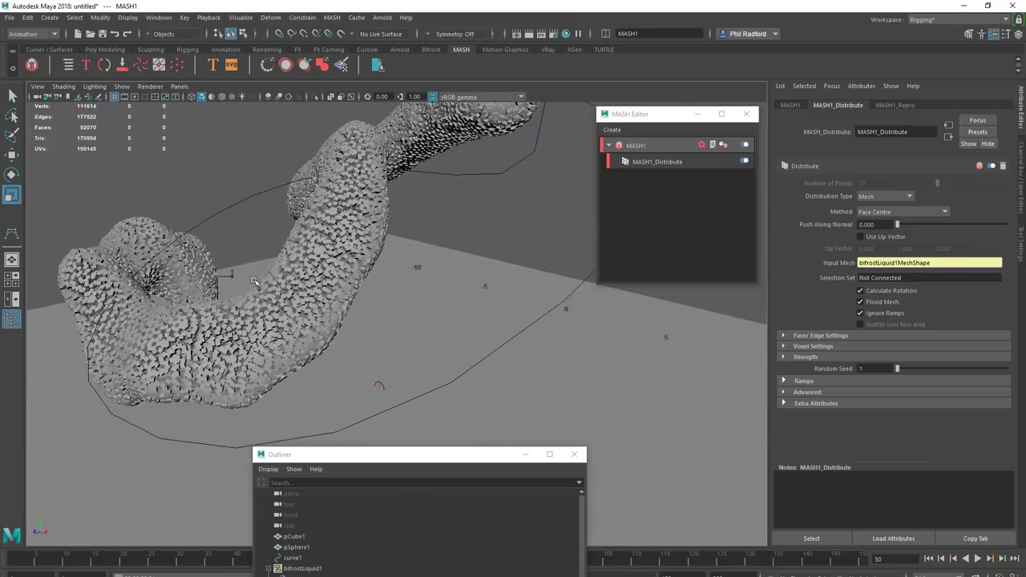
{"action": "mouse_move", "coordinate": [253, 280]}
{"action": "left_mouse_down", "text": "alt"}
{"action": "mouse_move", "coordinate": [321, 297]}
{"action": "mouse_move", "coordinate": [436, 299]}
{"action": "left_mouse_up", "text": "alt"}
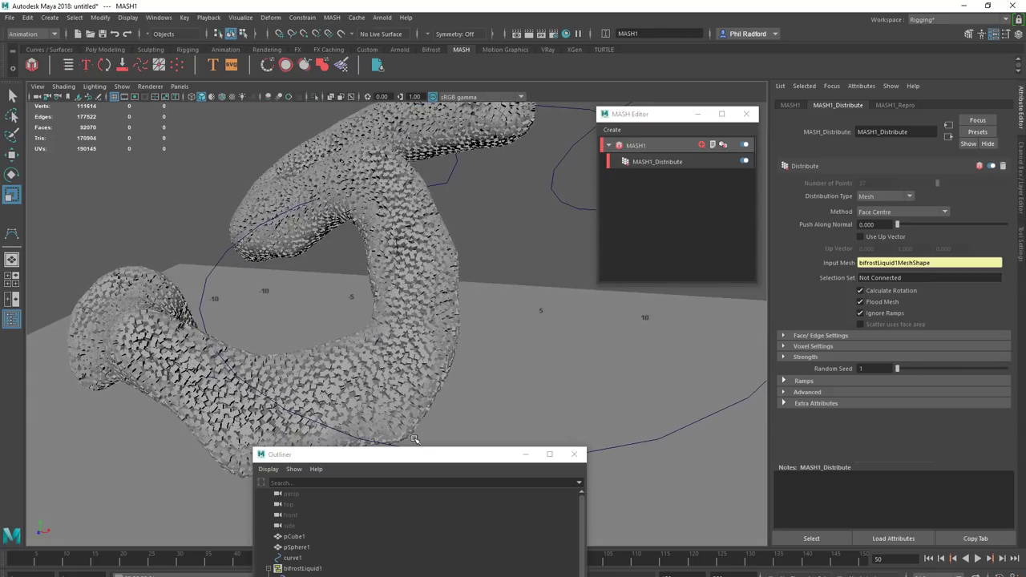
{"action": "left_click_drag", "start_coordinate": [402, 460], "coordinate": [552, 491]}
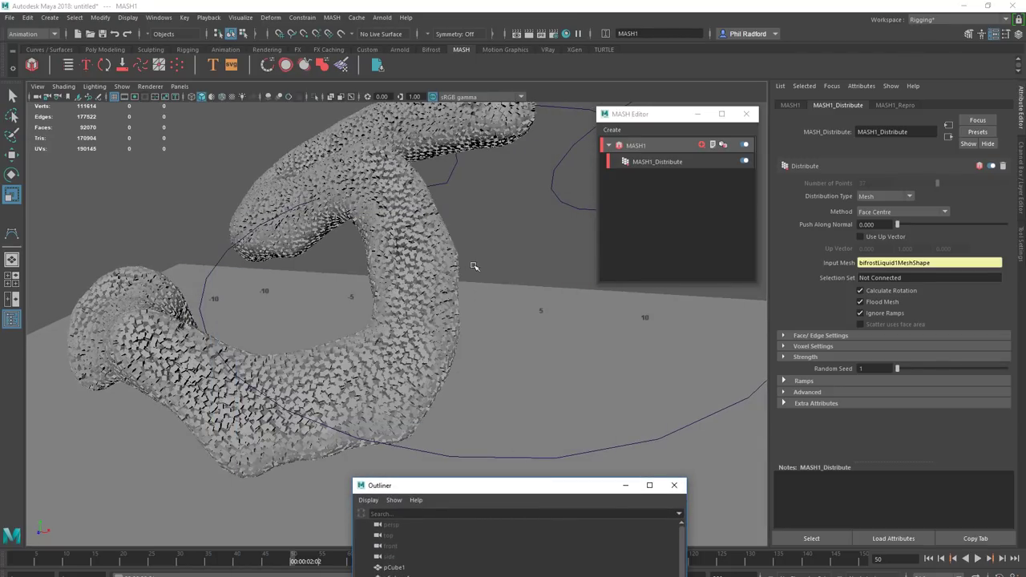
{"action": "mouse_move", "coordinate": [476, 267]}
{"action": "left_mouse_down", "text": "alt"}
{"action": "mouse_move", "coordinate": [439, 298]}
{"action": "mouse_move", "coordinate": [476, 283]}
{"action": "left_mouse_up", "text": "alt"}
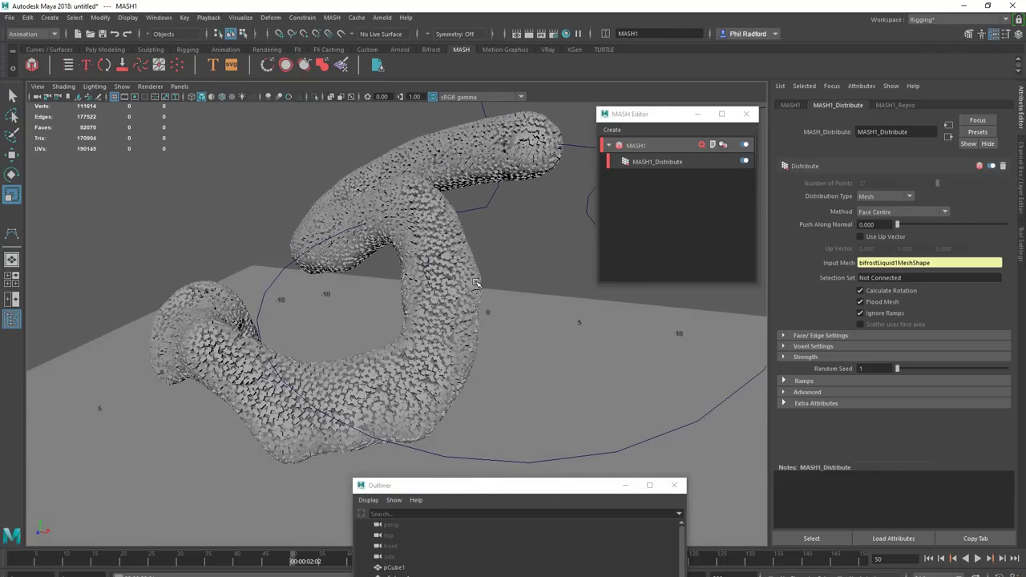
Step: Render the cube-covered liquid in the V-Ray frame buffer, check it from a slightly changed angle, and minimize the frame buffer
{"action": "left_click", "coordinate": [541, 34]}
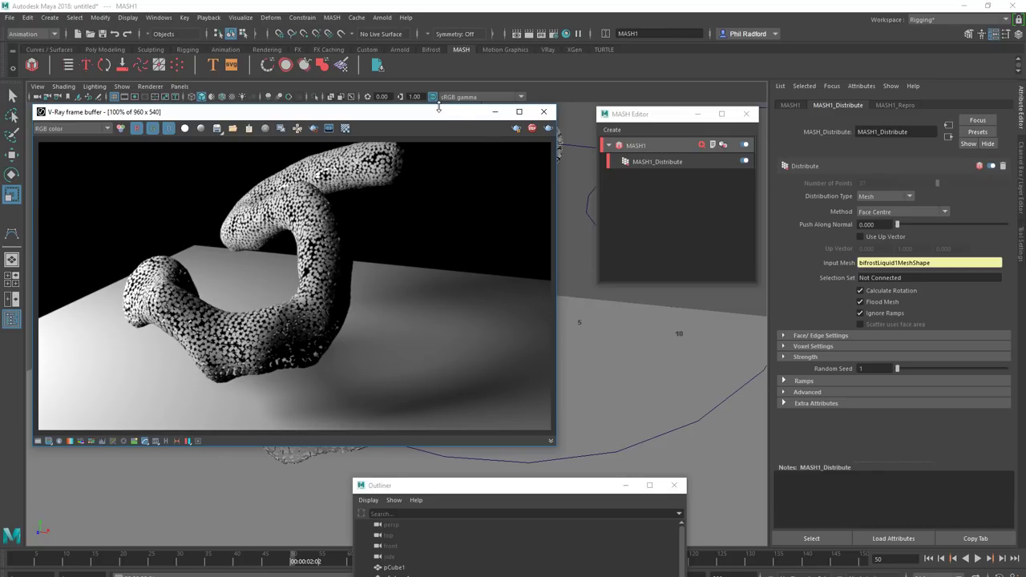
{"action": "left_click_drag", "start_coordinate": [433, 115], "coordinate": [387, 446]}
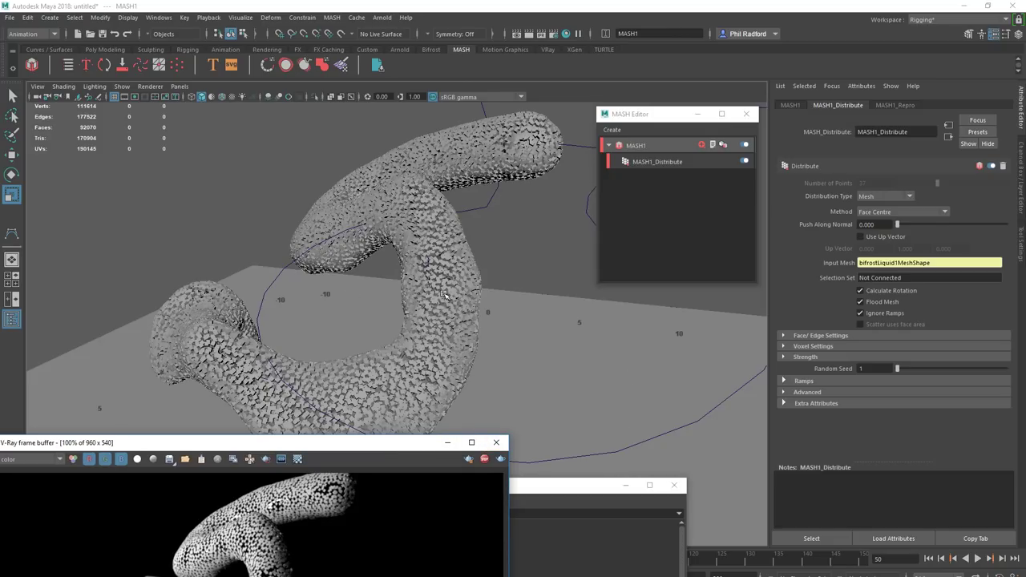
{"action": "left_click_drag", "start_coordinate": [447, 311], "coordinate": [467, 323], "text": "alt"}
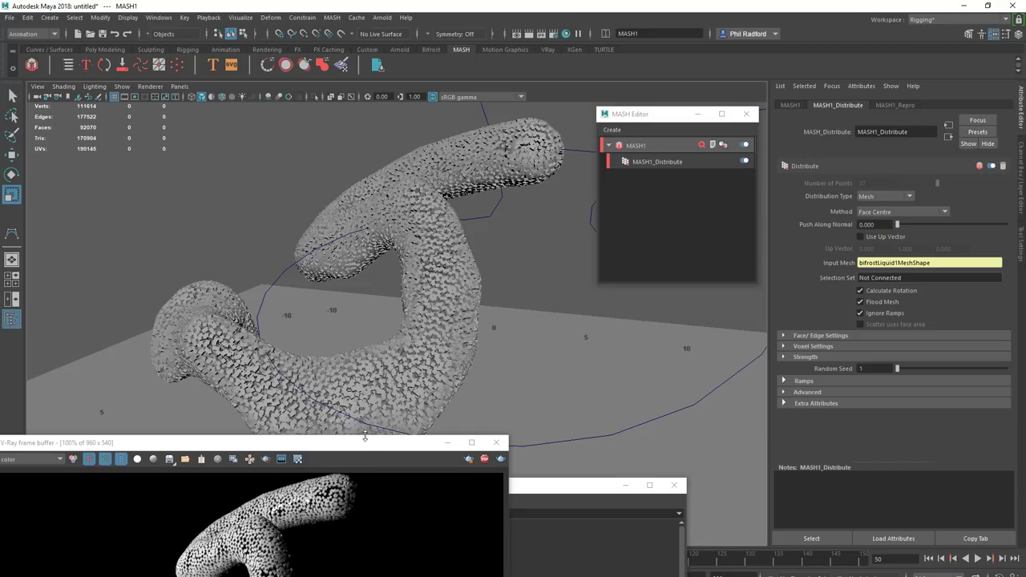
{"action": "left_click_drag", "start_coordinate": [355, 446], "coordinate": [430, 130]}
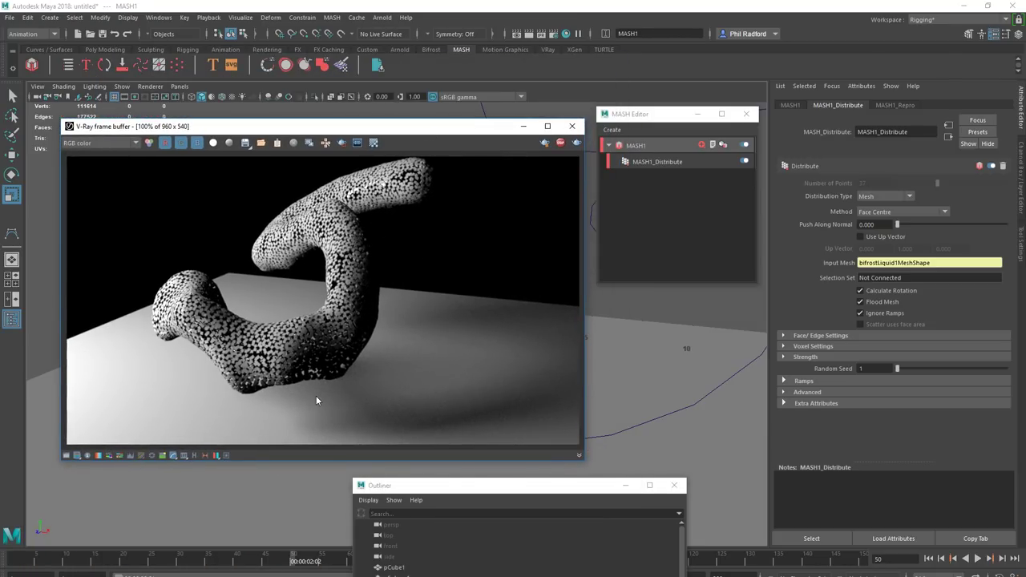
{"action": "left_click", "coordinate": [522, 126]}
Step: Minimize the Outliner, play the animation from the first frame to frame 27, and inspect the cubes on the growing liquid
{"action": "left_click_drag", "start_coordinate": [481, 264], "coordinate": [403, 372], "text": "alt"}
{"action": "scroll", "coordinate": [280, 292], "scroll_direction": "down", "scroll_amount": 3}
{"action": "left_click", "coordinate": [626, 485]}
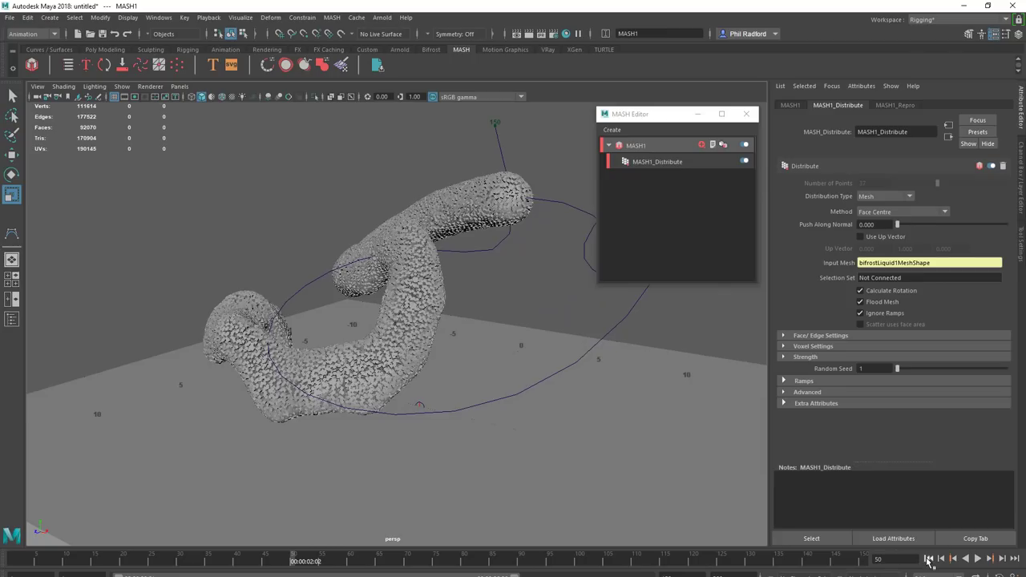
{"action": "left_click", "coordinate": [929, 559]}
{"action": "left_click", "coordinate": [978, 560]}
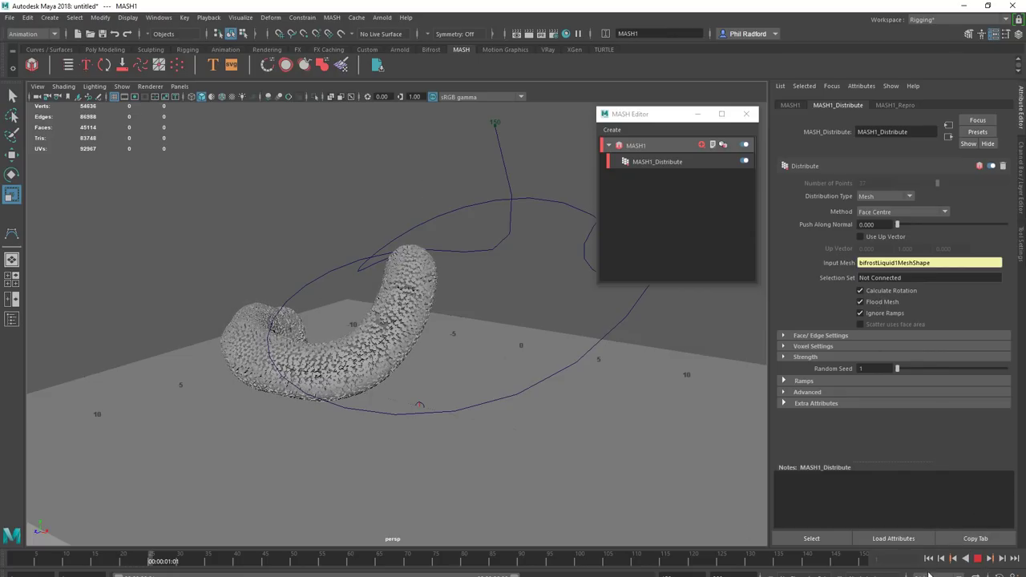
{"action": "key", "text": "Escape"}
{"action": "left_click_drag", "start_coordinate": [314, 395], "coordinate": [377, 398], "text": "alt"}
{"action": "right_click_drag", "start_coordinate": [377, 399], "coordinate": [558, 401], "text": "alt"}
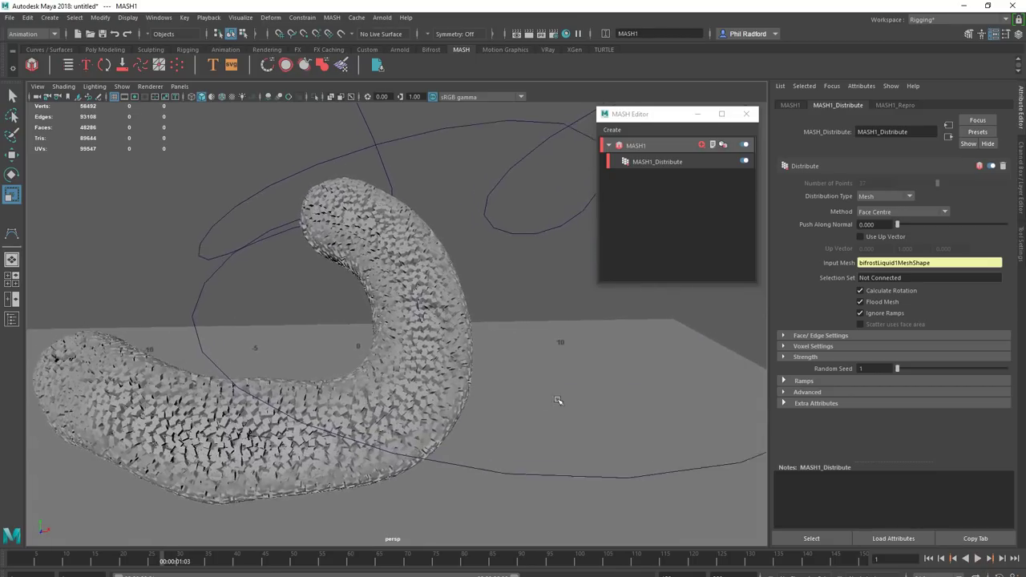
{"action": "left_click_drag", "start_coordinate": [558, 401], "coordinate": [412, 321], "text": "alt"}
{"action": "left_click_drag", "start_coordinate": [431, 401], "coordinate": [405, 393], "text": "alt"}
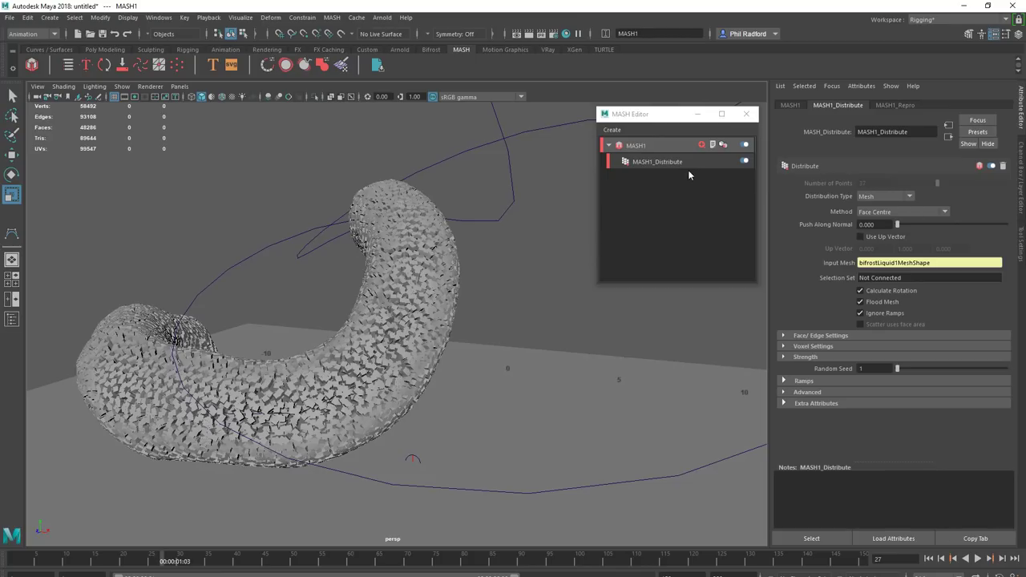
Step: Add a Signal node to MASH1 and set its Position X to 0.258, Y to 0.979 and Z to 0.825
{"action": "left_click", "coordinate": [660, 145]}
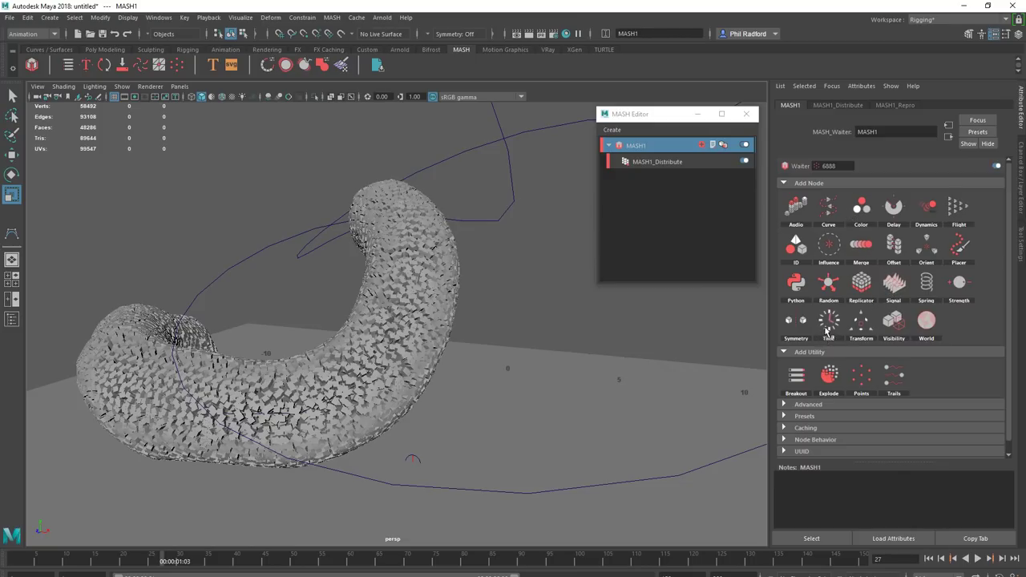
{"action": "left_click", "coordinate": [894, 284]}
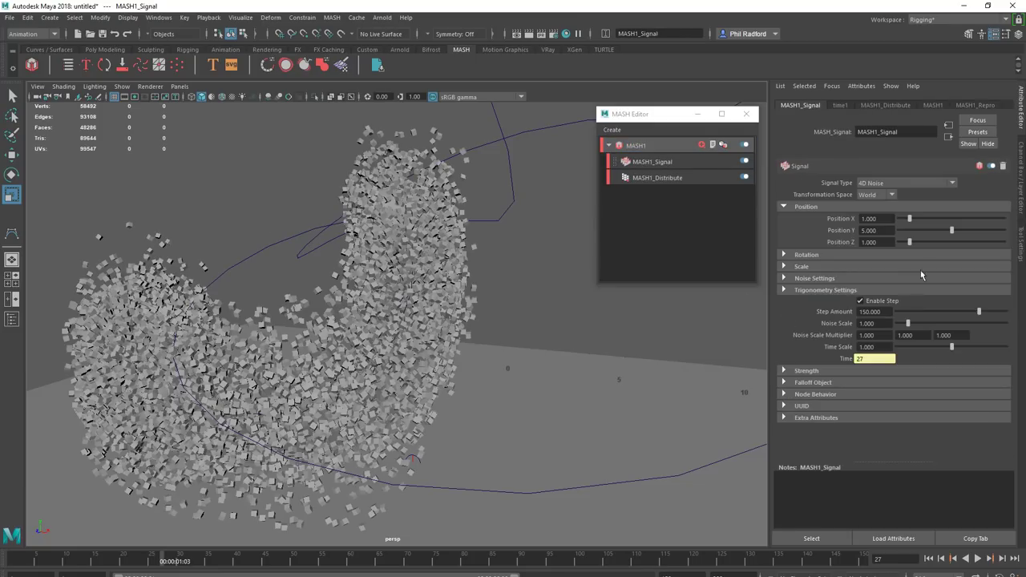
{"action": "left_click_drag", "start_coordinate": [928, 232], "coordinate": [907, 245]}
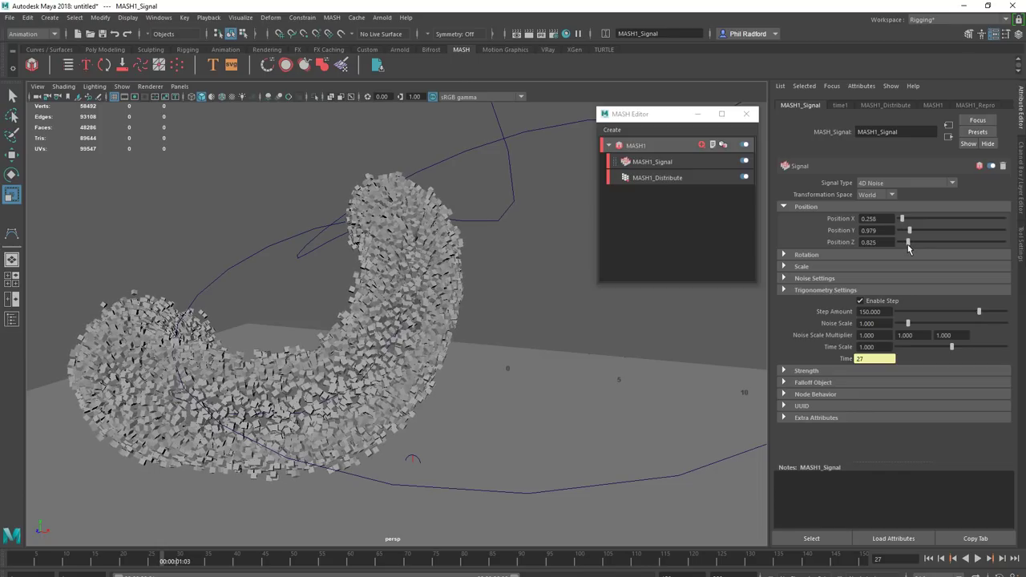
{"action": "left_click_drag", "start_coordinate": [522, 340], "coordinate": [575, 351], "text": "alt"}
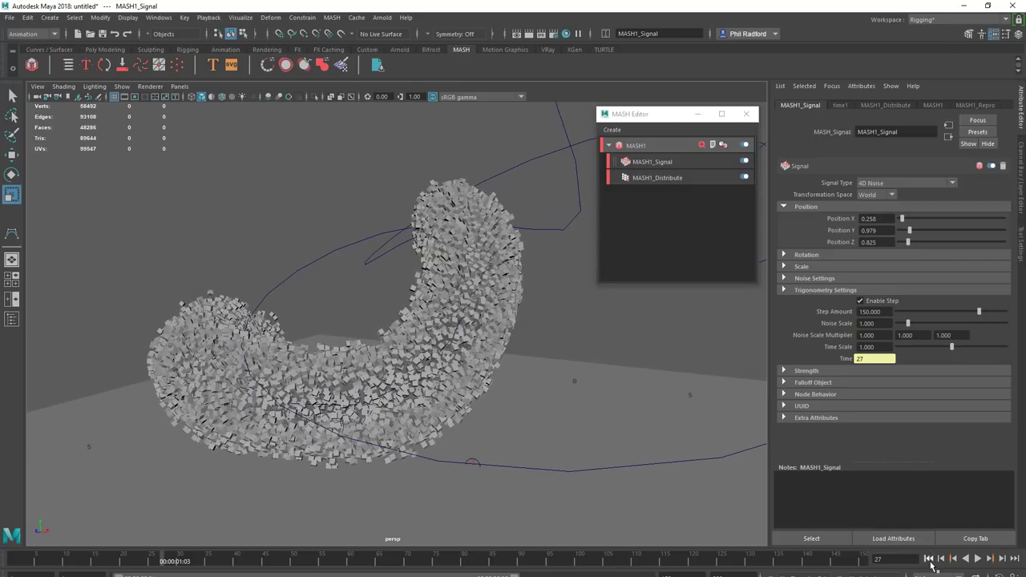
Step: Play the animation with the Signal noise from the first frame and stop it at frame 42
{"action": "left_click", "coordinate": [929, 558]}
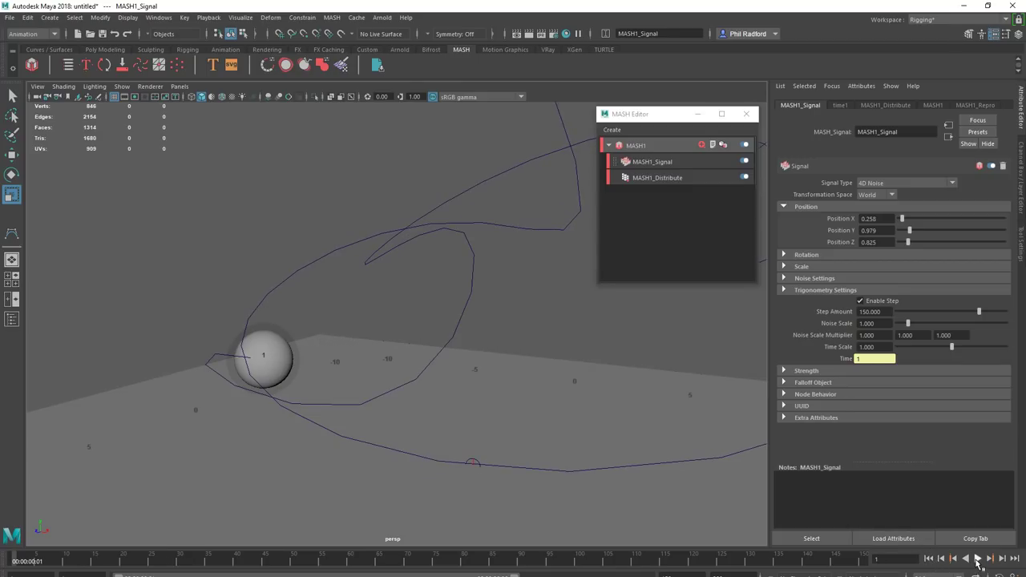
{"action": "left_click", "coordinate": [977, 560]}
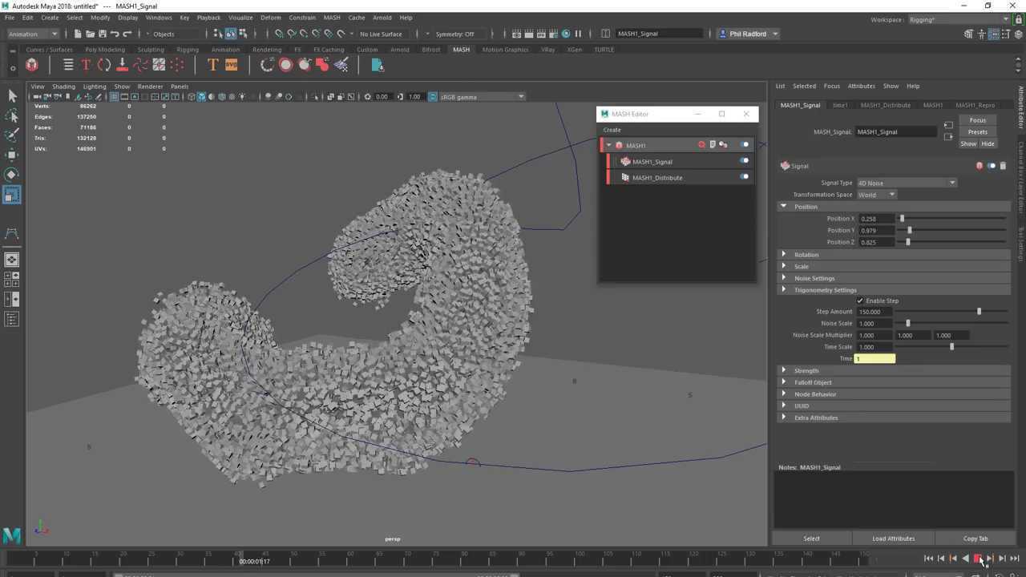
{"action": "left_click", "coordinate": [979, 560]}
Step: Examine the noise-scattered cubes around the liquid from several angles, both close up and from farther away
{"action": "left_click_drag", "start_coordinate": [681, 361], "coordinate": [489, 336], "text": "alt"}
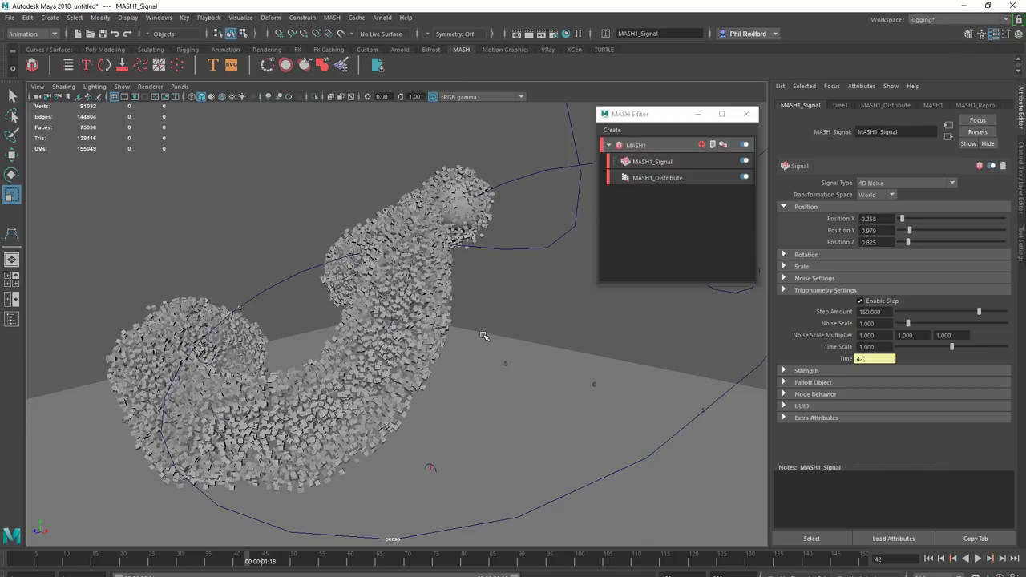
{"action": "left_click_drag", "start_coordinate": [511, 312], "coordinate": [397, 305], "text": "alt"}
{"action": "right_click_drag", "start_coordinate": [397, 306], "coordinate": [593, 313], "text": "alt"}
{"action": "left_click_drag", "start_coordinate": [593, 313], "coordinate": [527, 318], "text": "alt"}
{"action": "right_click_drag", "start_coordinate": [527, 319], "coordinate": [405, 326], "text": "alt"}
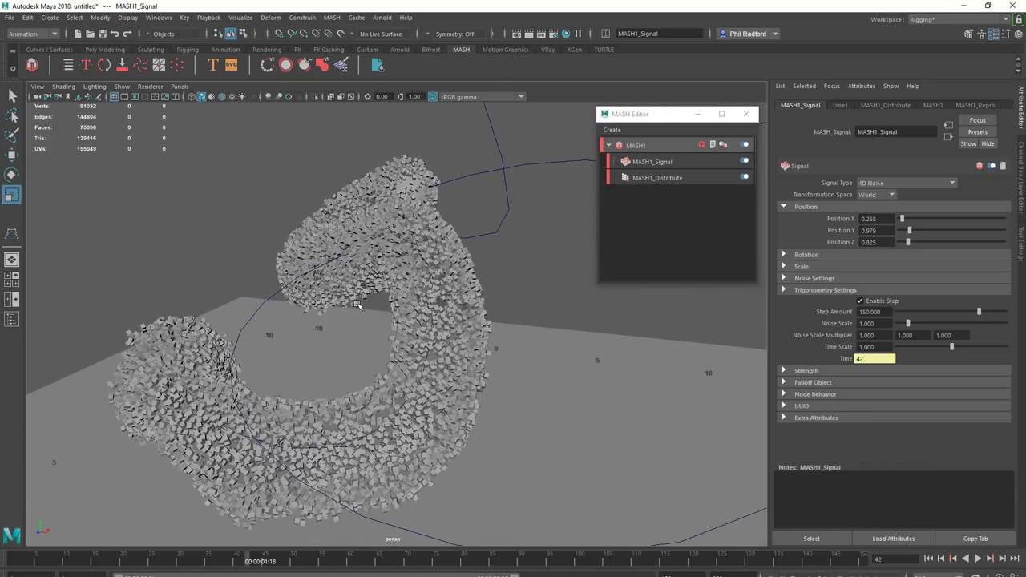
{"action": "left_click_drag", "start_coordinate": [405, 326], "coordinate": [426, 336], "text": "alt"}
{"action": "right_click_drag", "start_coordinate": [425, 337], "coordinate": [382, 336], "text": "alt"}
{"action": "left_click_drag", "start_coordinate": [382, 336], "coordinate": [366, 323], "text": "alt"}
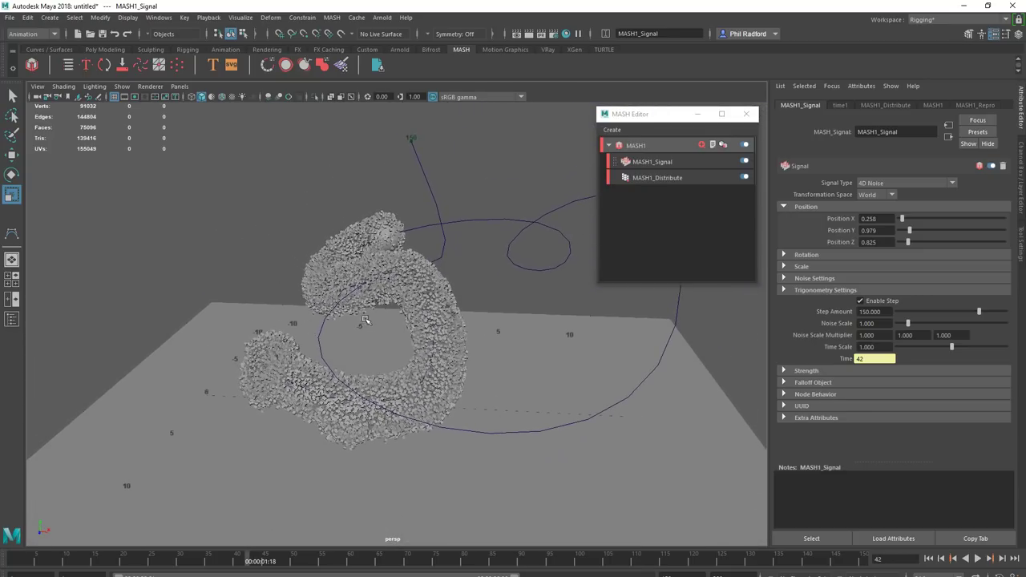
Step: Play the noise-driven animation on from frame 42, stop it at frame 87, and view the cubes from another angle
{"action": "middle_click_drag", "start_coordinate": [367, 323], "coordinate": [343, 349], "text": "alt"}
{"action": "left_click", "coordinate": [977, 558]}
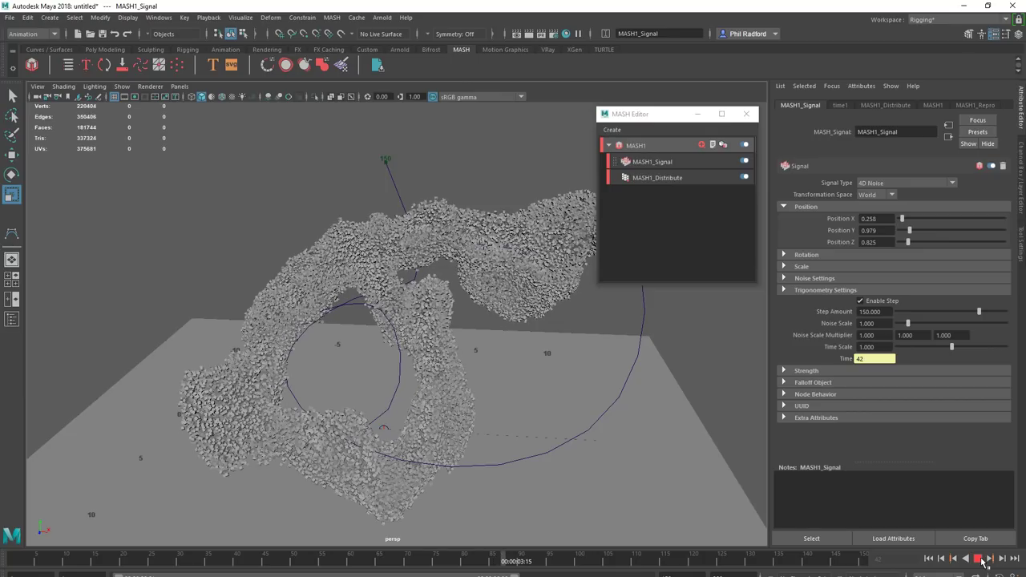
{"action": "key", "text": "Escape"}
{"action": "left_click_drag", "start_coordinate": [547, 351], "coordinate": [465, 358], "text": "alt"}
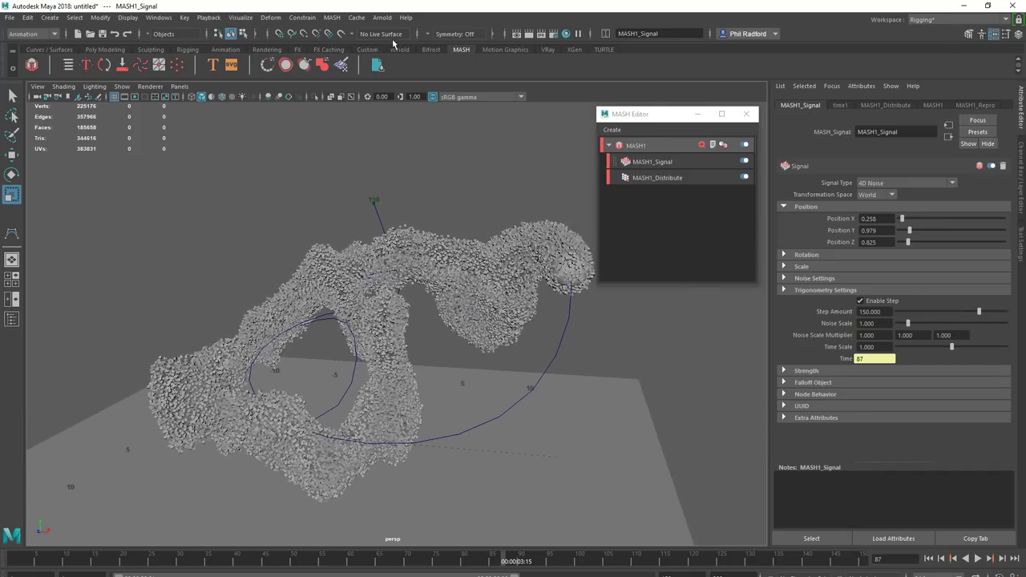
Step: Render the view in the V-Ray frame buffer, inspect the cubes up close, and move the buffer clear of the MASH Editor
{"action": "left_click", "coordinate": [541, 35]}
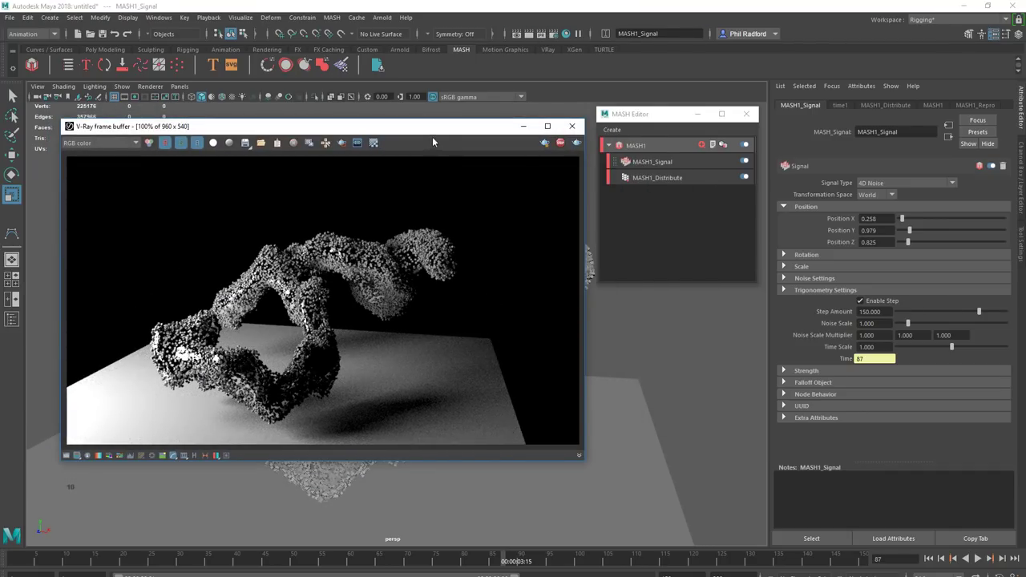
{"action": "left_click_drag", "start_coordinate": [427, 128], "coordinate": [663, 89]}
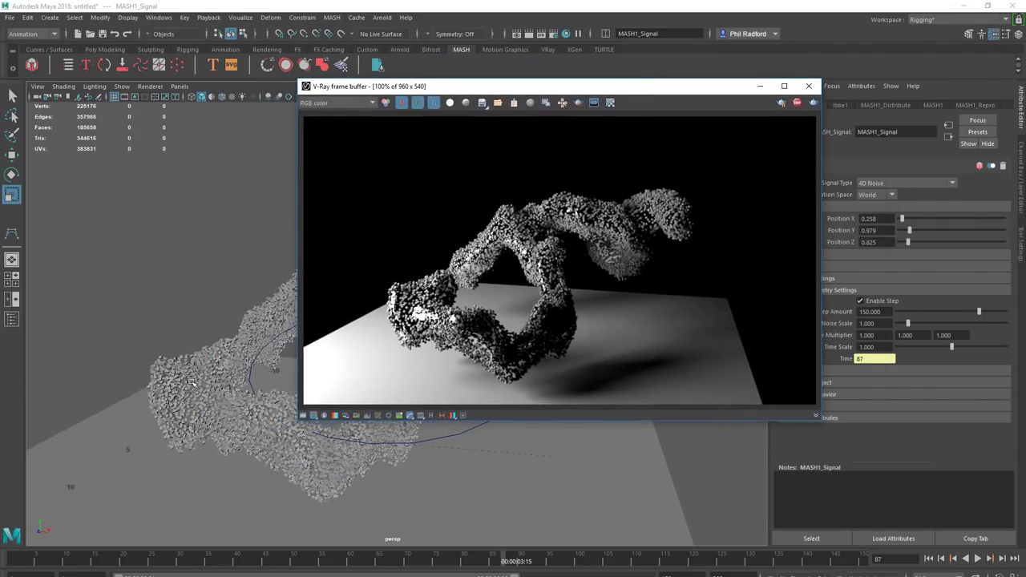
{"action": "right_click_drag", "start_coordinate": [328, 378], "coordinate": [385, 432], "text": "alt"}
{"action": "left_click_drag", "start_coordinate": [384, 433], "coordinate": [482, 433], "text": "alt"}
{"action": "middle_click_drag", "start_coordinate": [482, 433], "coordinate": [545, 413], "text": "alt"}
{"action": "middle_click_drag", "start_coordinate": [188, 372], "coordinate": [220, 357], "text": "alt"}
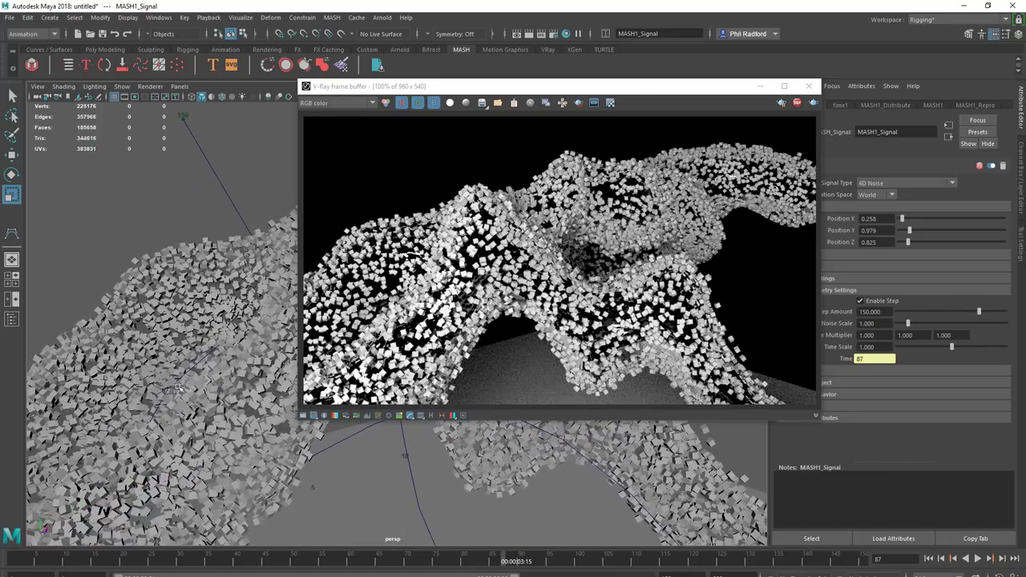
{"action": "middle_click_drag", "start_coordinate": [181, 389], "coordinate": [191, 381], "text": "alt"}
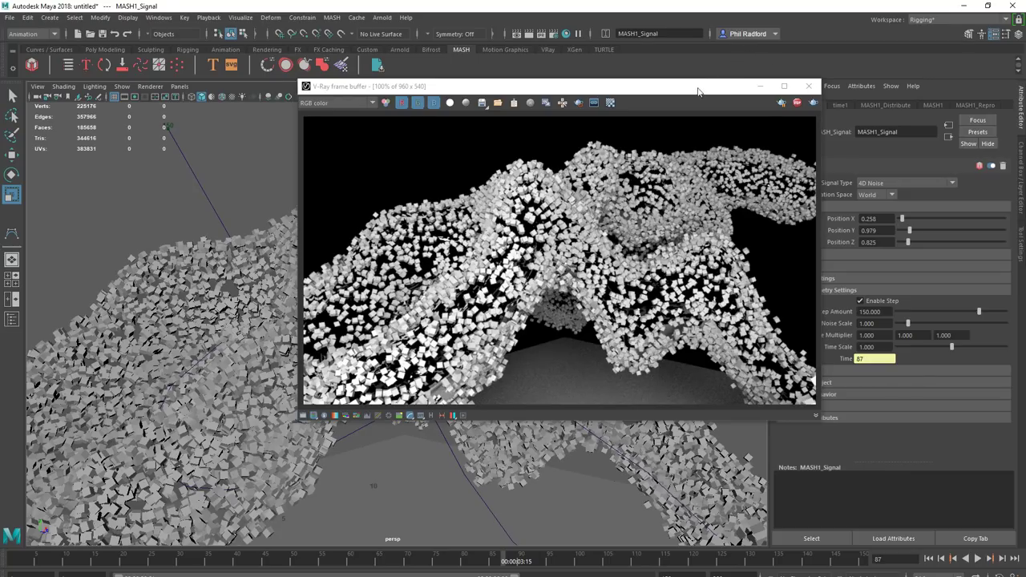
{"action": "left_click_drag", "start_coordinate": [698, 91], "coordinate": [404, 78]}
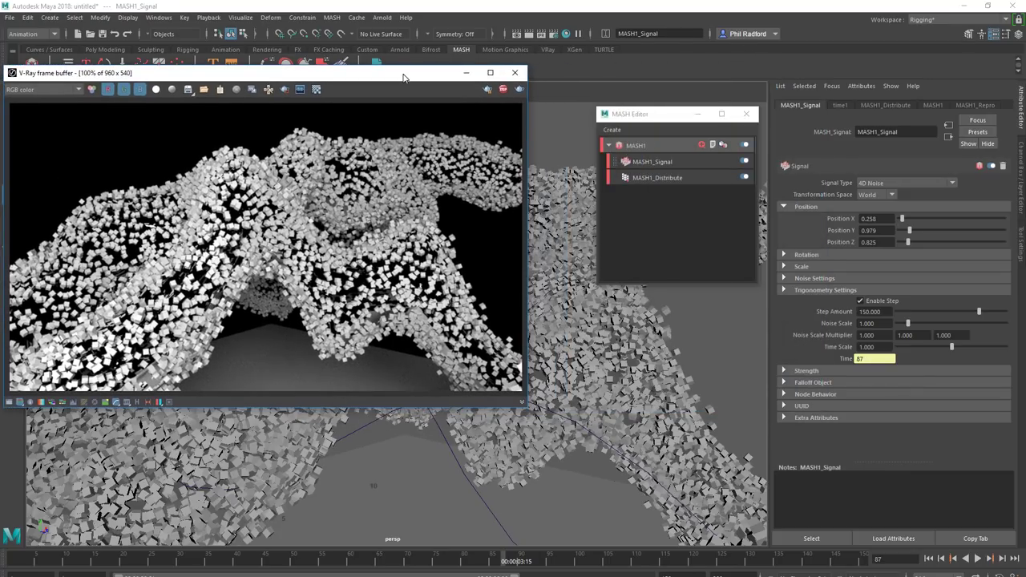
Step: Select the MASH1_ReproMesh cubes, bring up the Outliner, and create a second VRay Mtl in Hypershade
{"action": "left_click", "coordinate": [674, 316]}
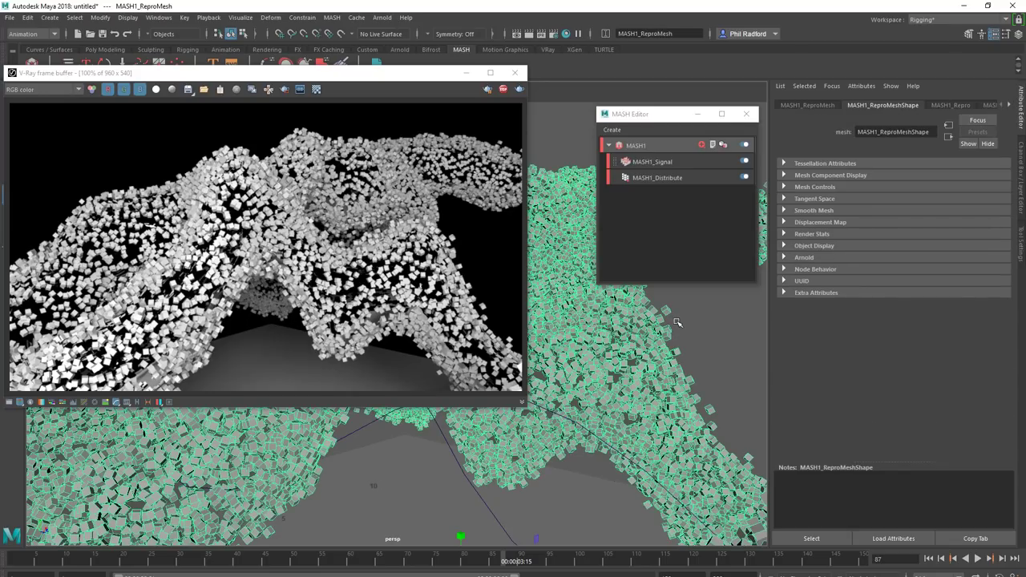
{"action": "left_click", "coordinate": [158, 17]}
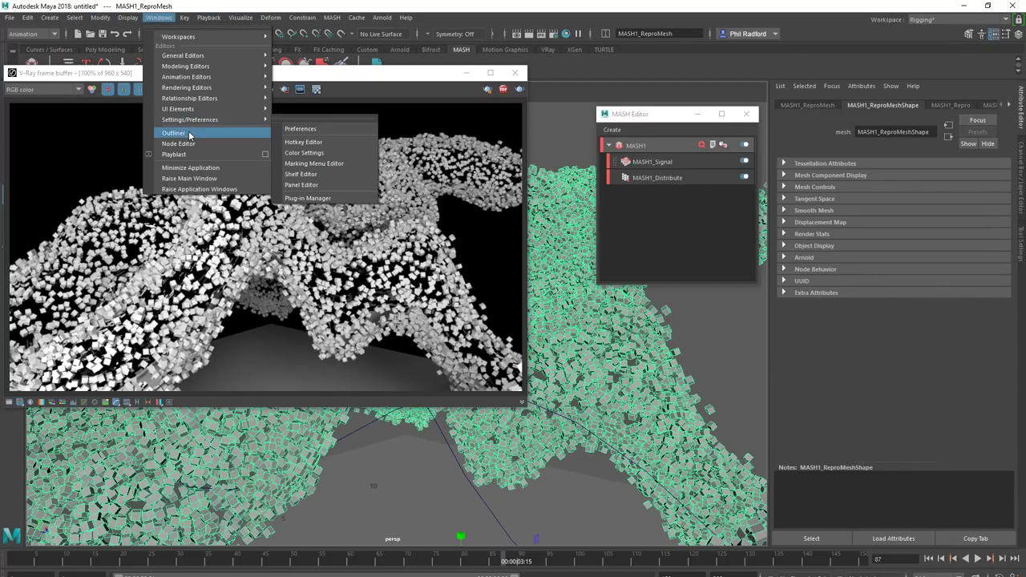
{"action": "left_click", "coordinate": [196, 133]}
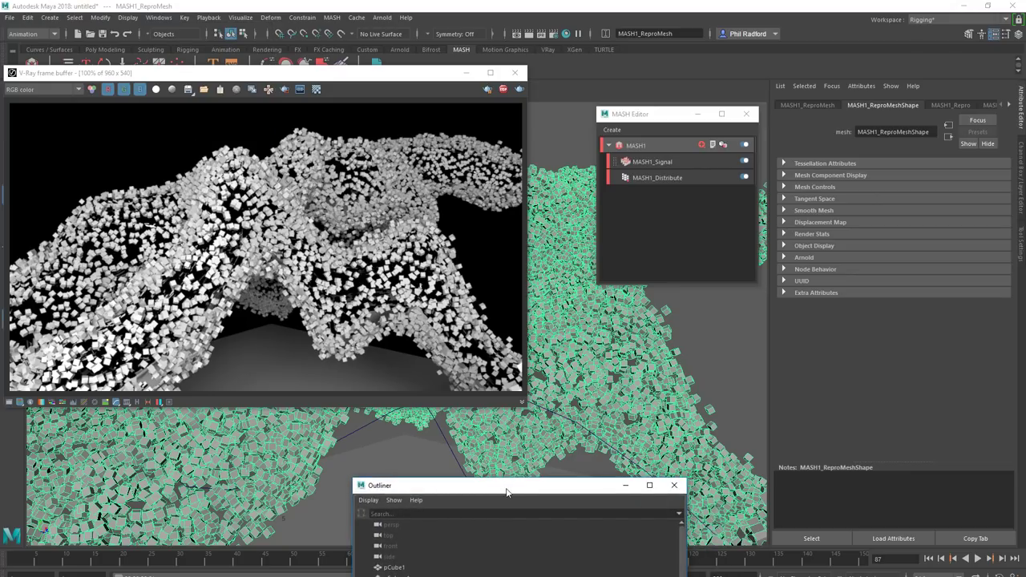
{"action": "left_click_drag", "start_coordinate": [507, 492], "coordinate": [418, 30]}
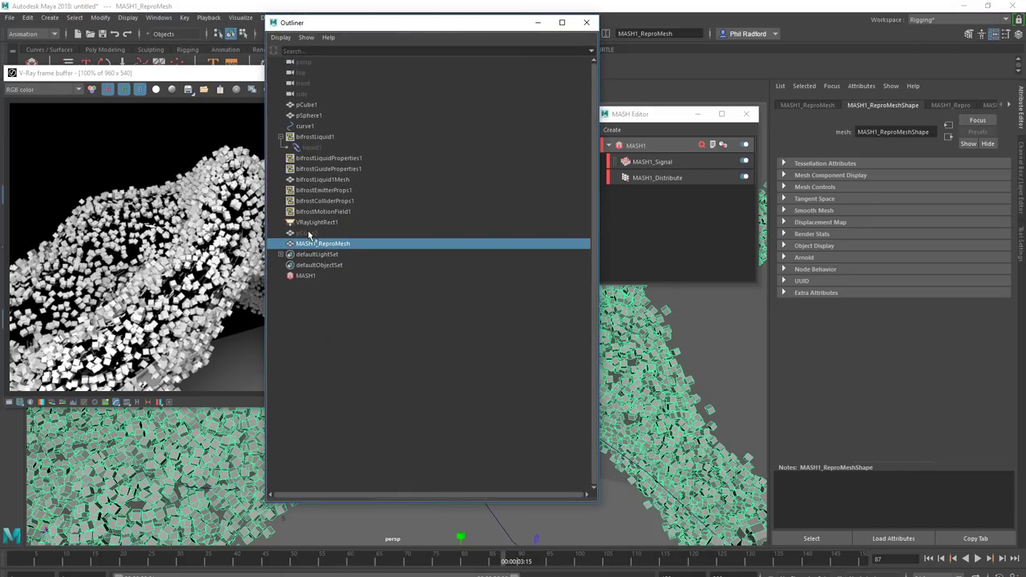
{"action": "left_click_drag", "start_coordinate": [1025, 48], "coordinate": [296, 41]}
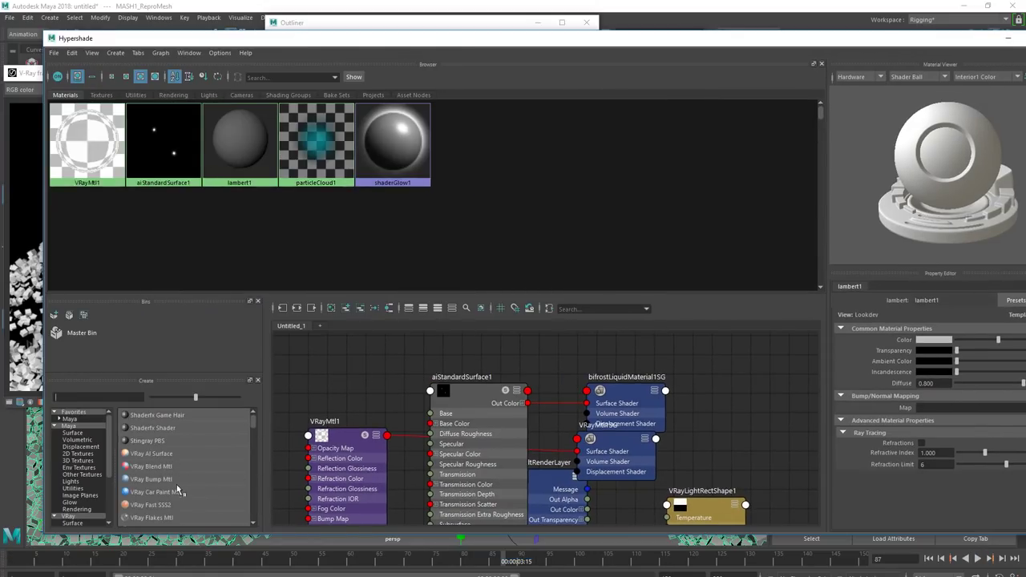
{"action": "scroll", "coordinate": [185, 487], "scroll_direction": "down", "scroll_amount": 2}
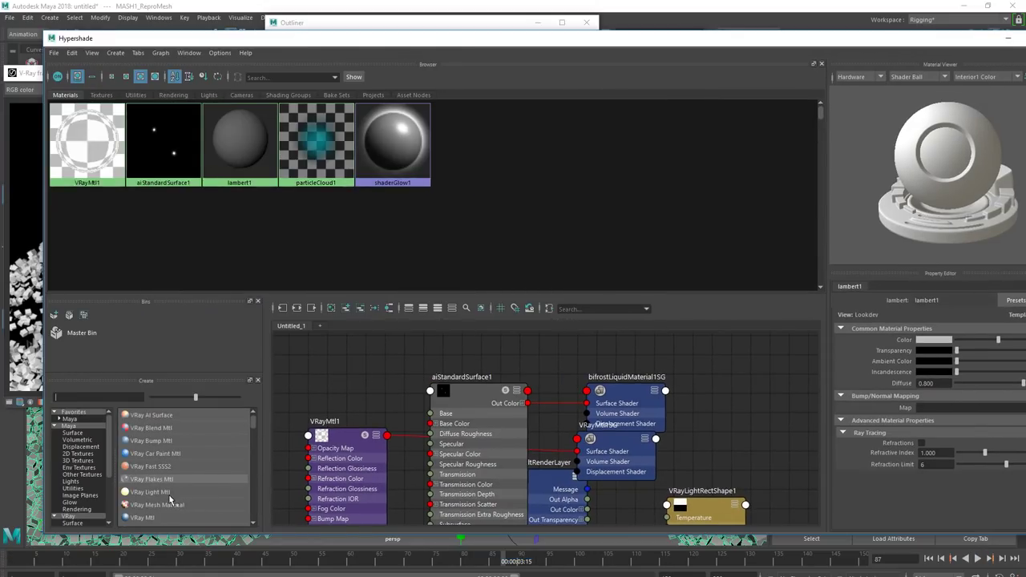
{"action": "left_click", "coordinate": [147, 517]}
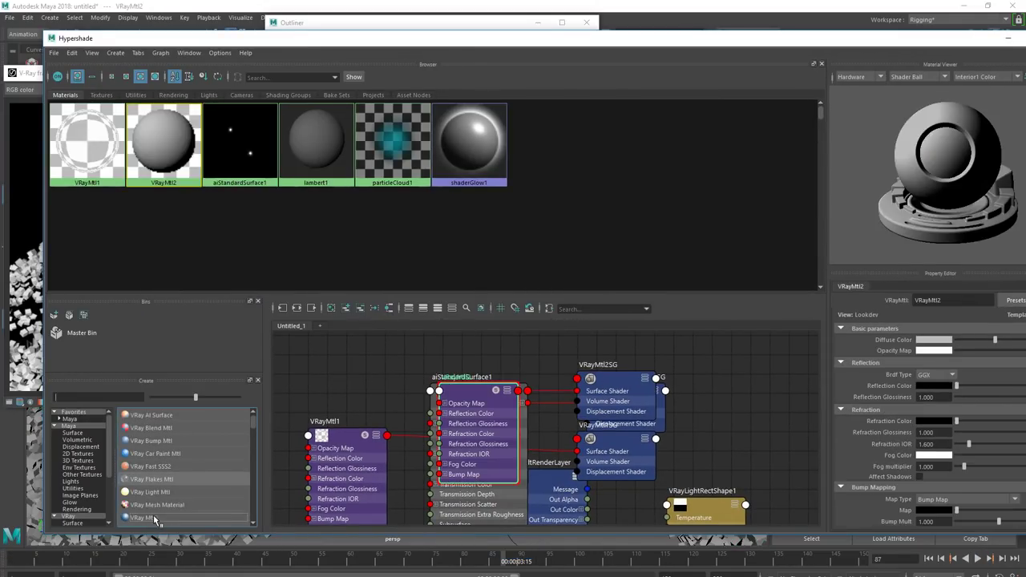
Step: Assign VRayMtl2 to the hidden source cube pCube2, then put away Hypershade and the Outliner
{"action": "left_click", "coordinate": [492, 25]}
{"action": "left_click", "coordinate": [319, 234]}
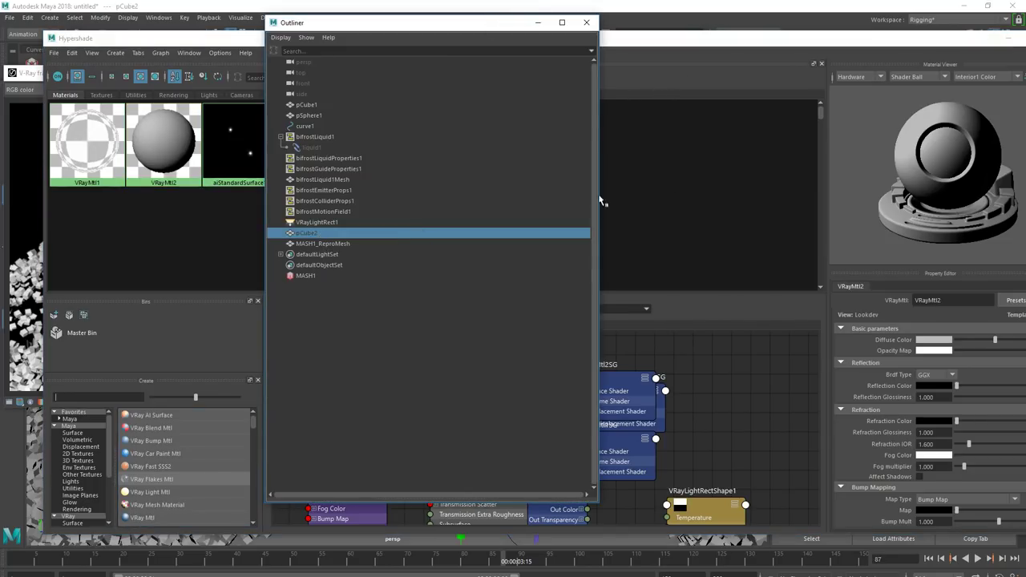
{"action": "left_click", "coordinate": [680, 52]}
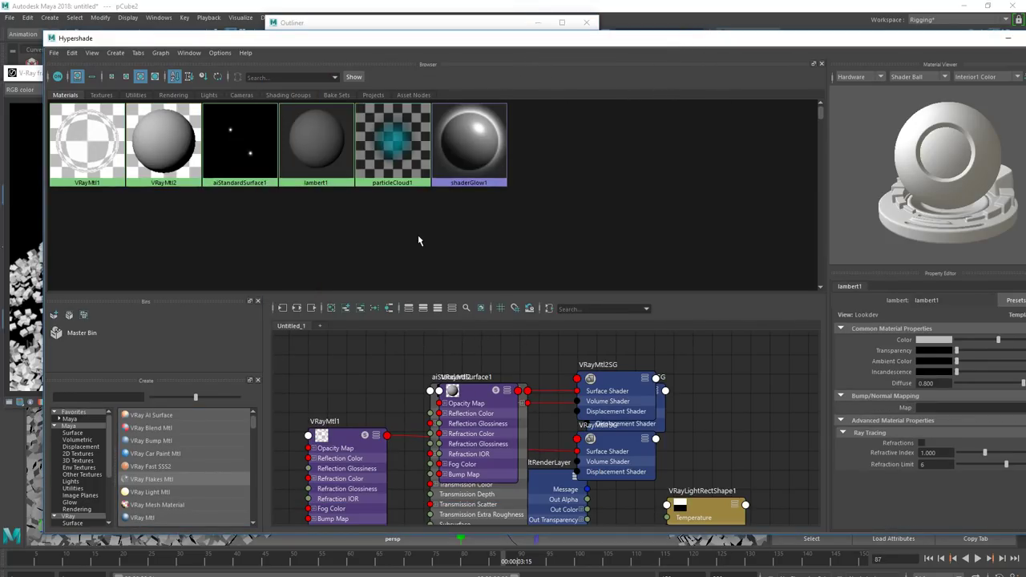
{"action": "right_click", "coordinate": [158, 137]}
{"action": "left_click", "coordinate": [157, 105]}
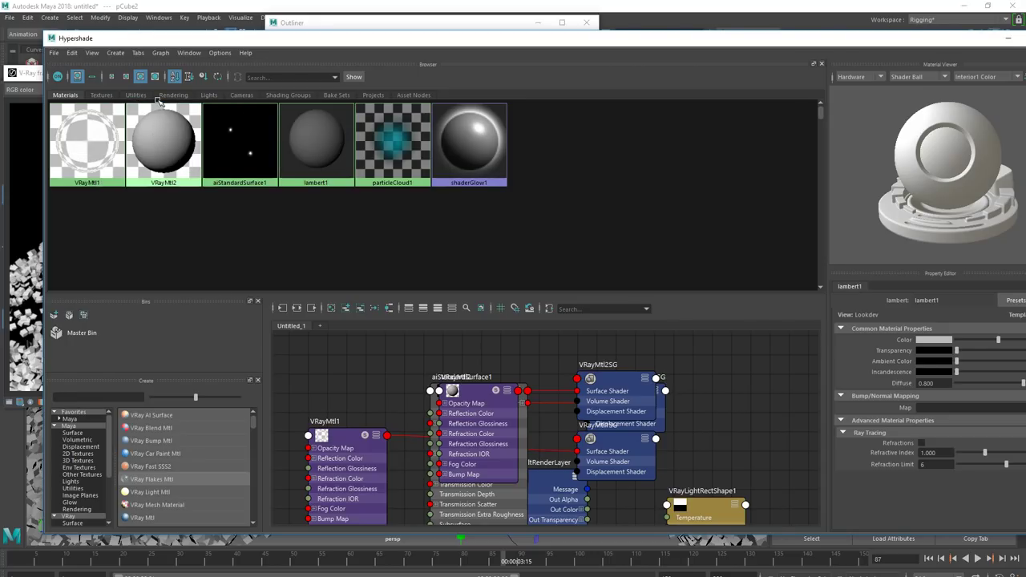
{"action": "left_click", "coordinate": [1002, 38]}
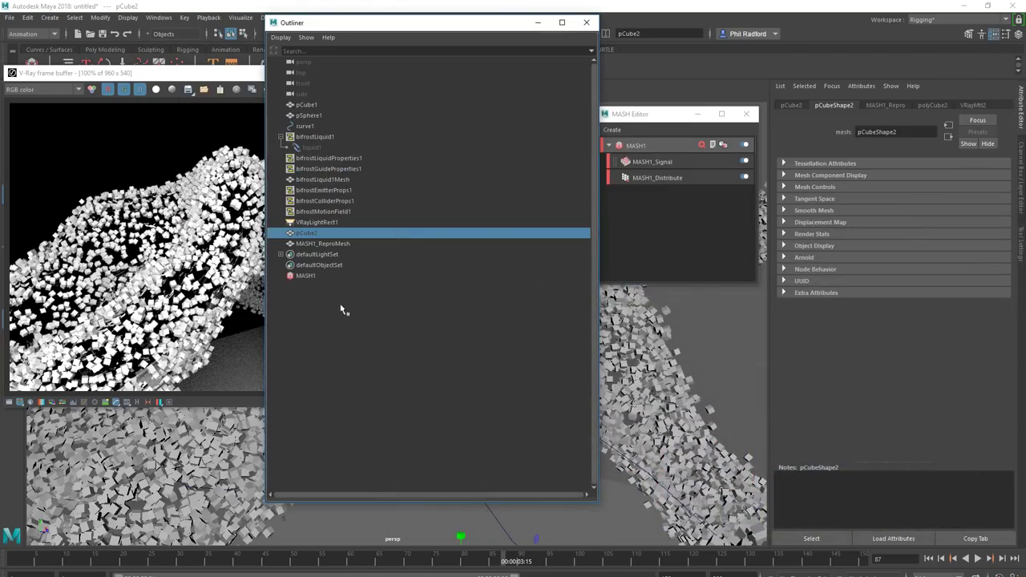
{"action": "left_click", "coordinate": [585, 23]}
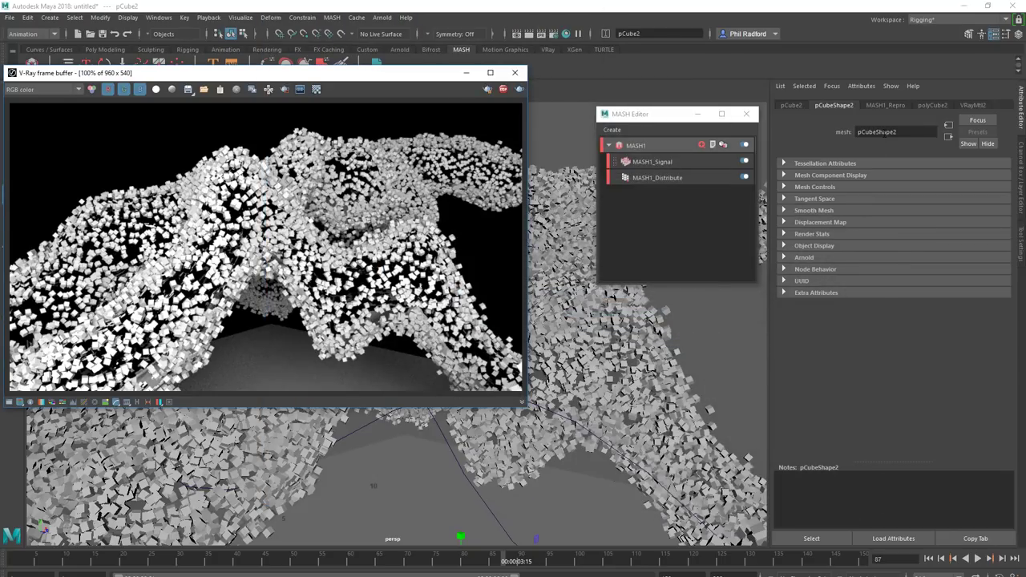
Step: On VRayMtl2, darken the diffuse grey, raise the Reflection Color to white, and set Reflection Glossiness to 0.799
{"action": "left_click", "coordinate": [973, 105]}
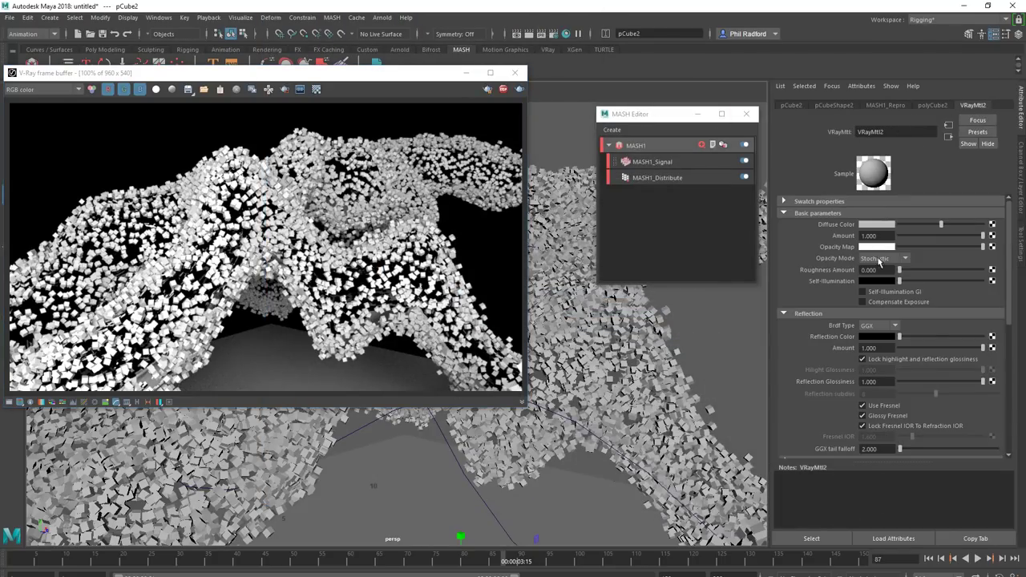
{"action": "mouse_move", "coordinate": [917, 228]}
{"action": "left_mouse_down"}
{"action": "mouse_move", "coordinate": [901, 226]}
{"action": "mouse_move", "coordinate": [928, 226]}
{"action": "left_mouse_up"}
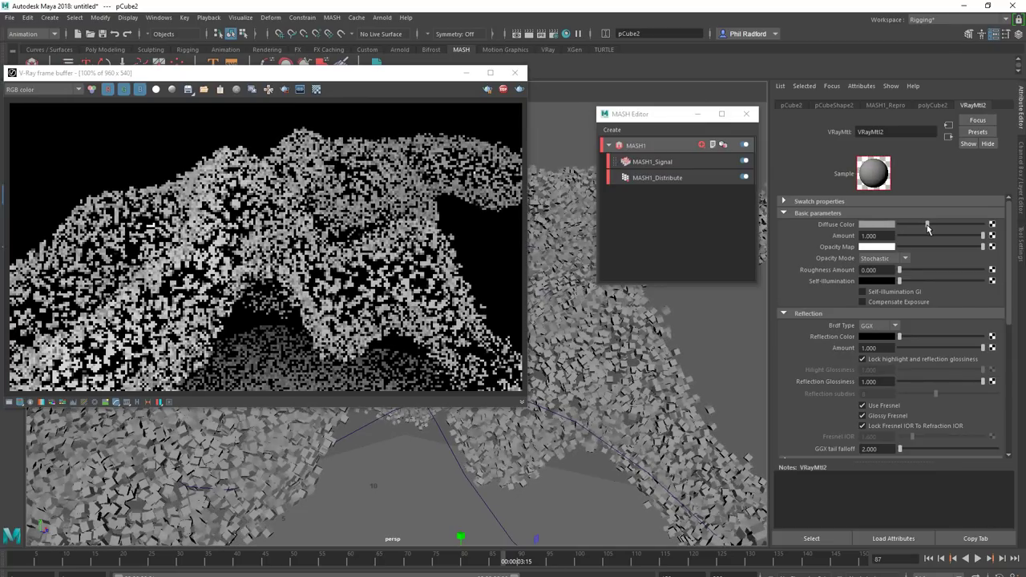
{"action": "left_click_drag", "start_coordinate": [917, 338], "coordinate": [976, 337]}
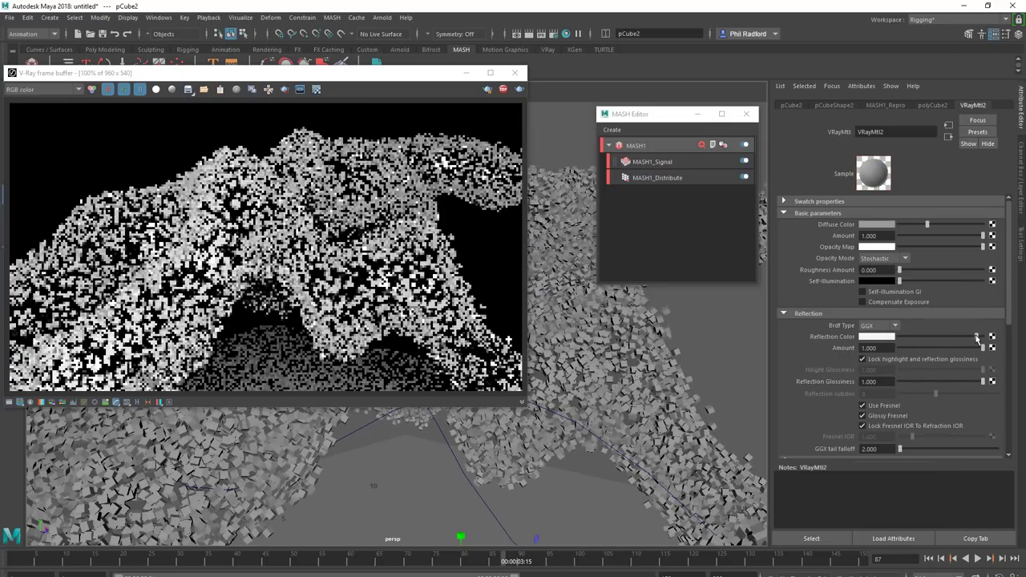
{"action": "left_click_drag", "start_coordinate": [983, 382], "coordinate": [965, 382]}
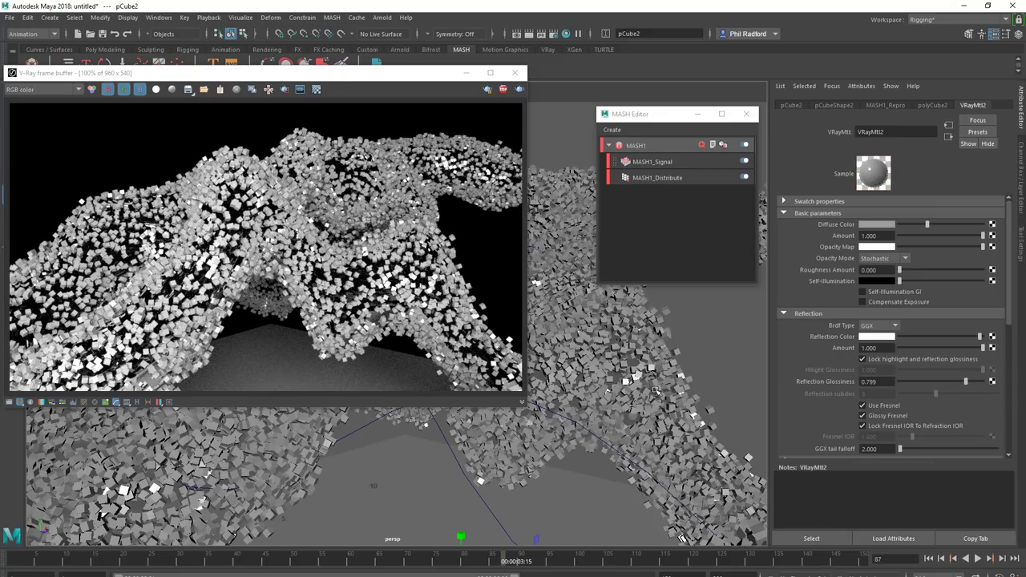
{"action": "left_click_drag", "start_coordinate": [655, 390], "coordinate": [650, 411], "text": "alt"}
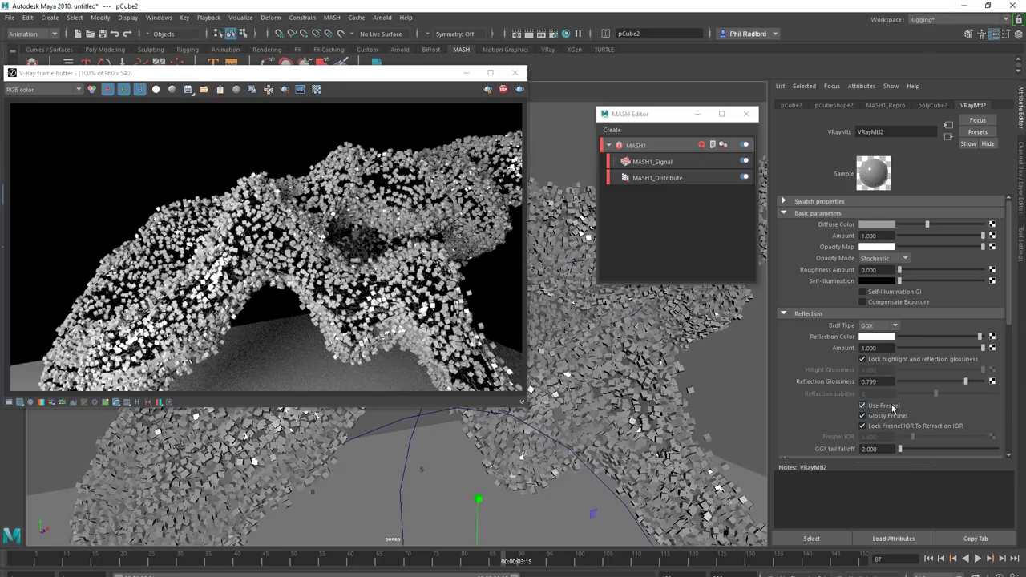
Step: Turn off Use Fresnel on VRayMtl2, set Reflection Glossiness to 0.760, and set the reflection Amount to 0.630
{"action": "left_click", "coordinate": [893, 407]}
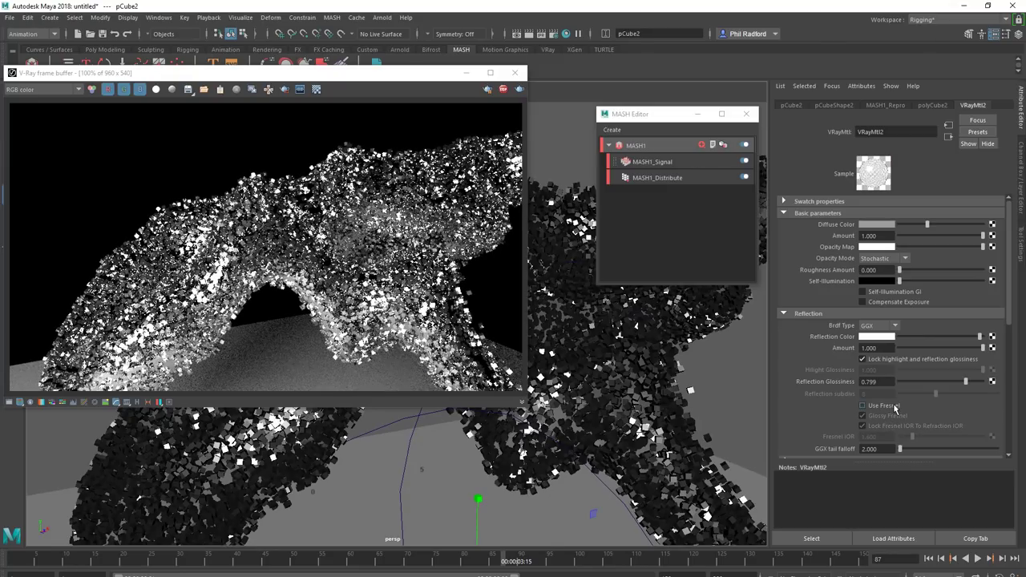
{"action": "left_click_drag", "start_coordinate": [967, 383], "coordinate": [962, 385]}
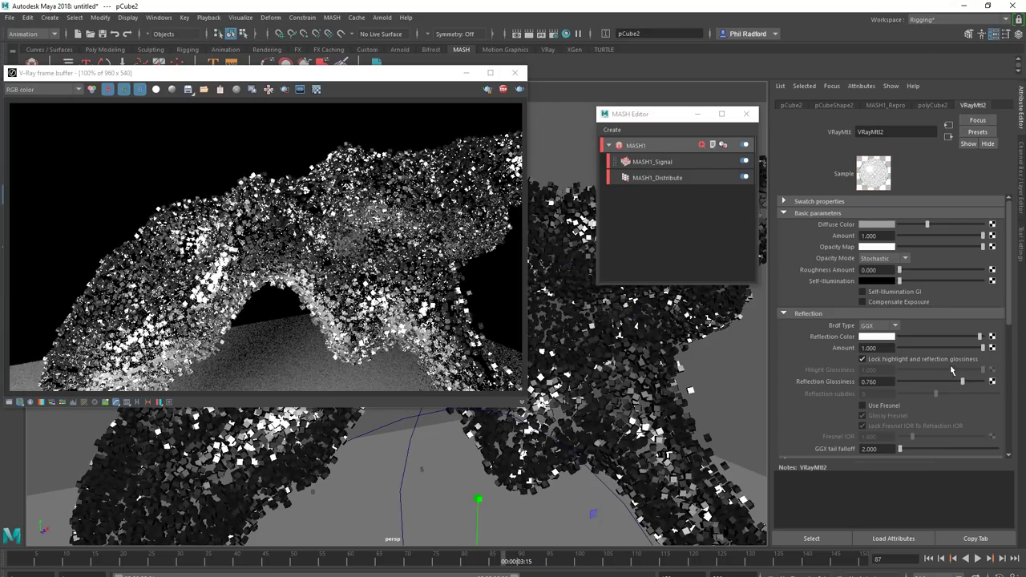
{"action": "left_click", "coordinate": [945, 348]}
{"action": "left_click_drag", "start_coordinate": [945, 349], "coordinate": [951, 349]}
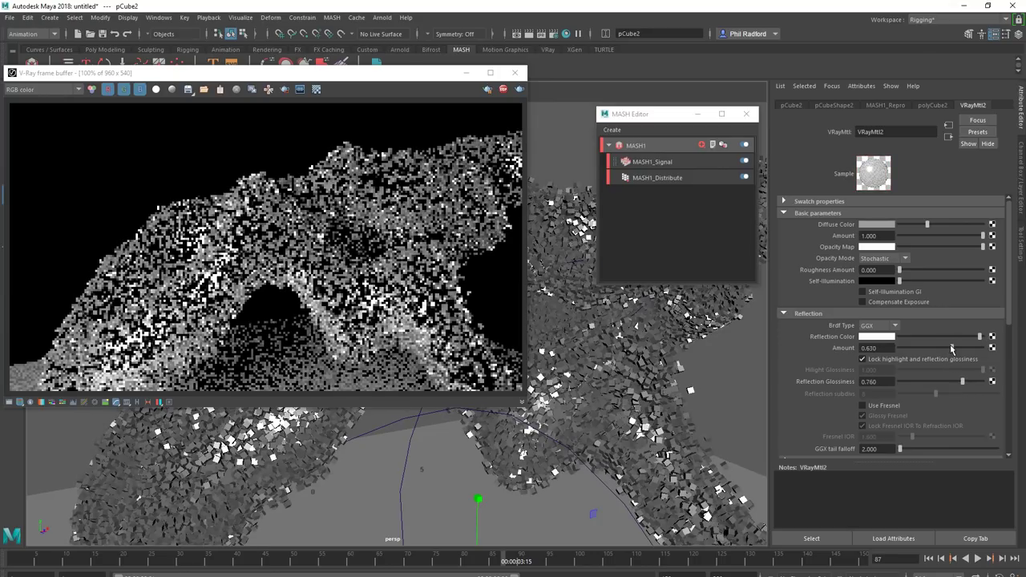
Step: Change VRayMtl2's diffuse colour to a pale lavender blue, lower its Reflection Color to black, and check the render from farther away
{"action": "left_click", "coordinate": [873, 226]}
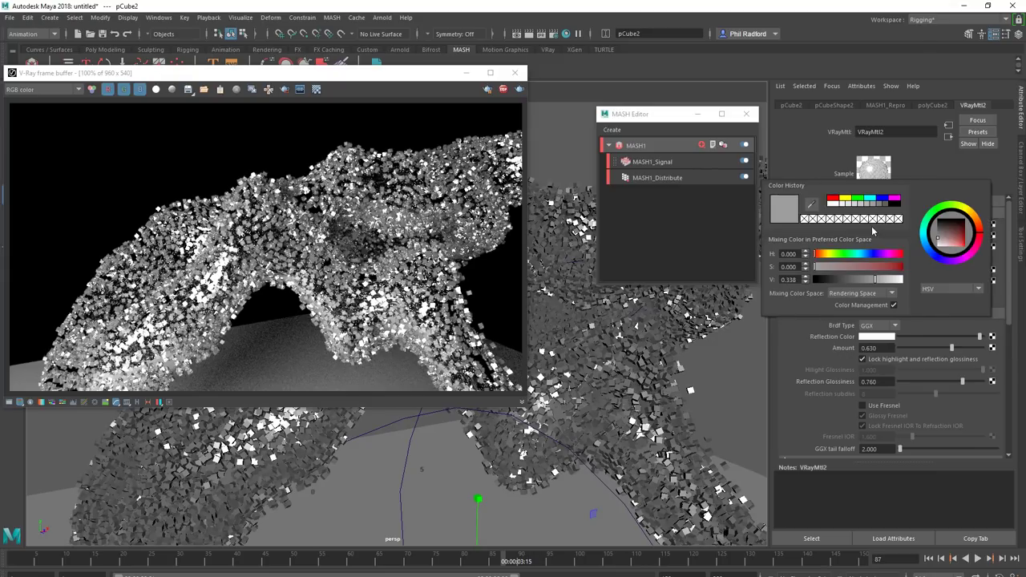
{"action": "left_click", "coordinate": [870, 198]}
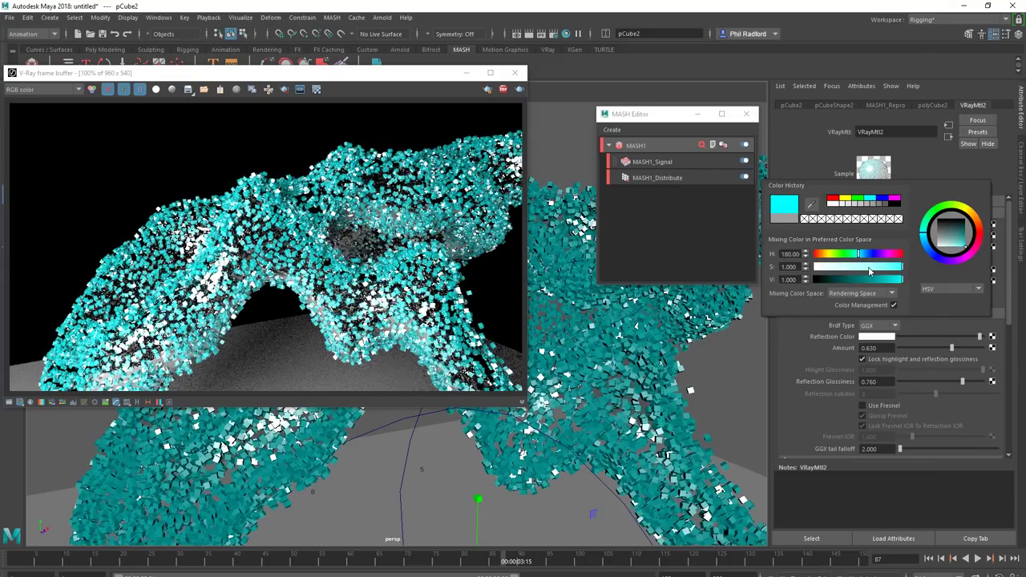
{"action": "mouse_move", "coordinate": [954, 241]}
{"action": "left_mouse_down"}
{"action": "mouse_move", "coordinate": [933, 255]}
{"action": "mouse_move", "coordinate": [951, 244]}
{"action": "left_mouse_up"}
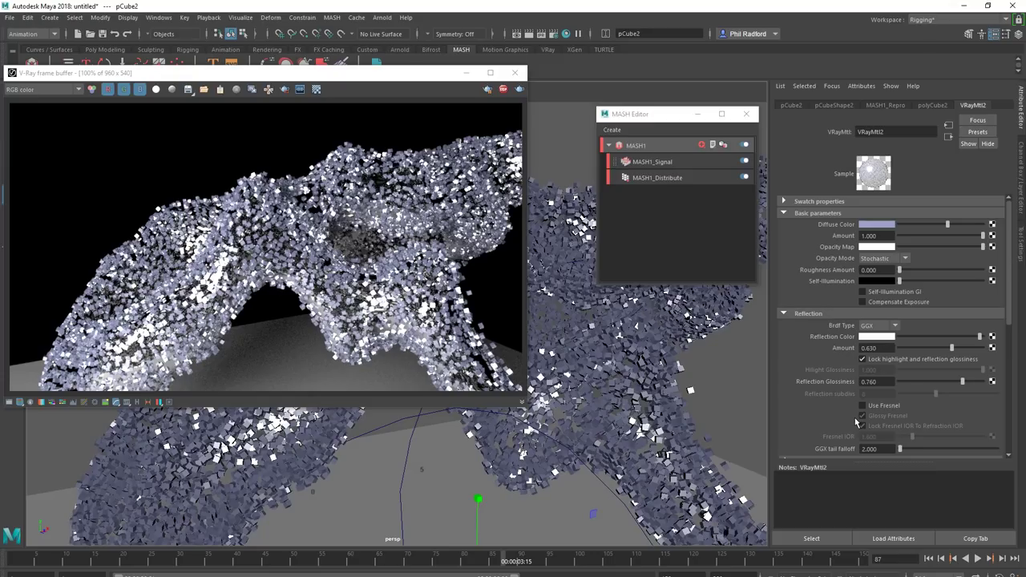
{"action": "left_click_drag", "start_coordinate": [930, 339], "coordinate": [859, 346]}
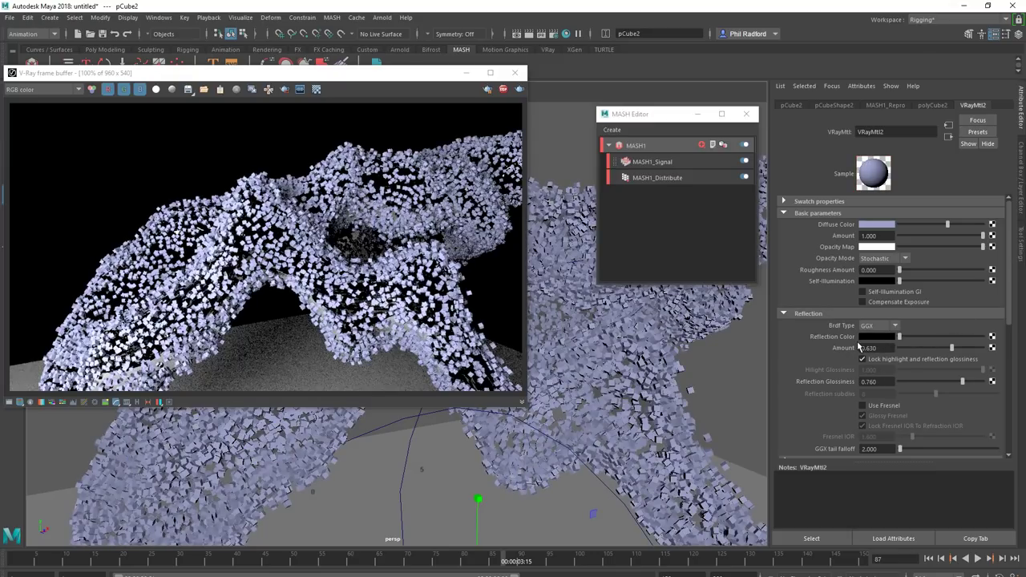
{"action": "left_click_drag", "start_coordinate": [596, 447], "coordinate": [628, 381], "text": "alt"}
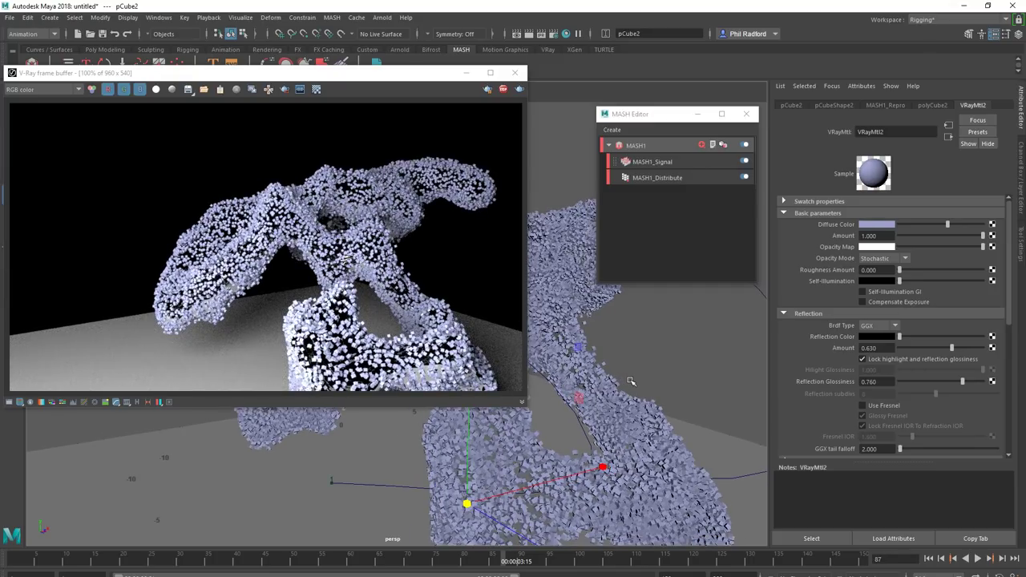
Step: Map a Ramp texture onto VRayMtl2's Diffuse Color
{"action": "left_click", "coordinate": [991, 225]}
{"action": "left_click_drag", "start_coordinate": [796, 92], "coordinate": [700, 91]}
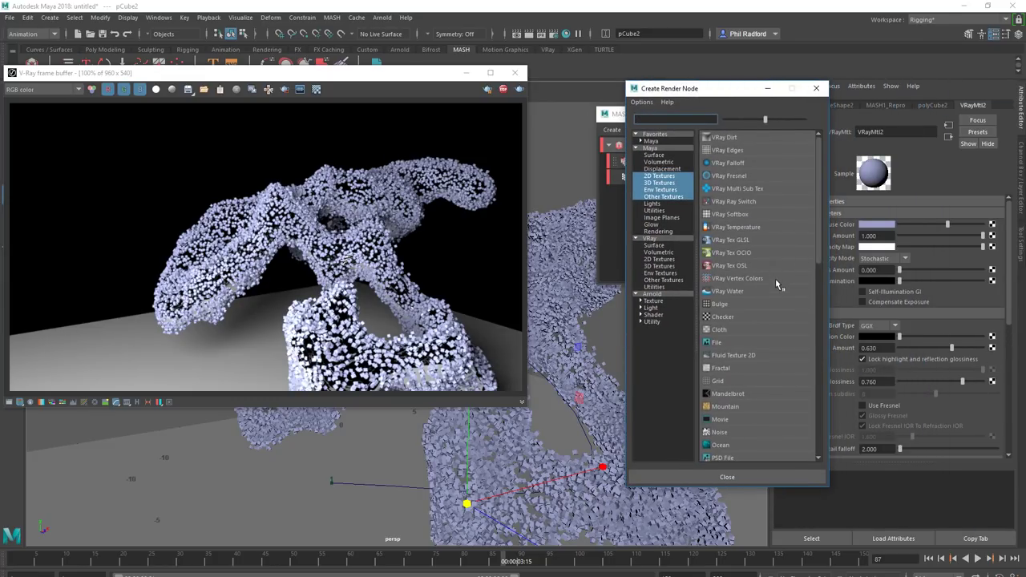
{"action": "scroll", "coordinate": [774, 300], "scroll_direction": "down", "scroll_amount": 7}
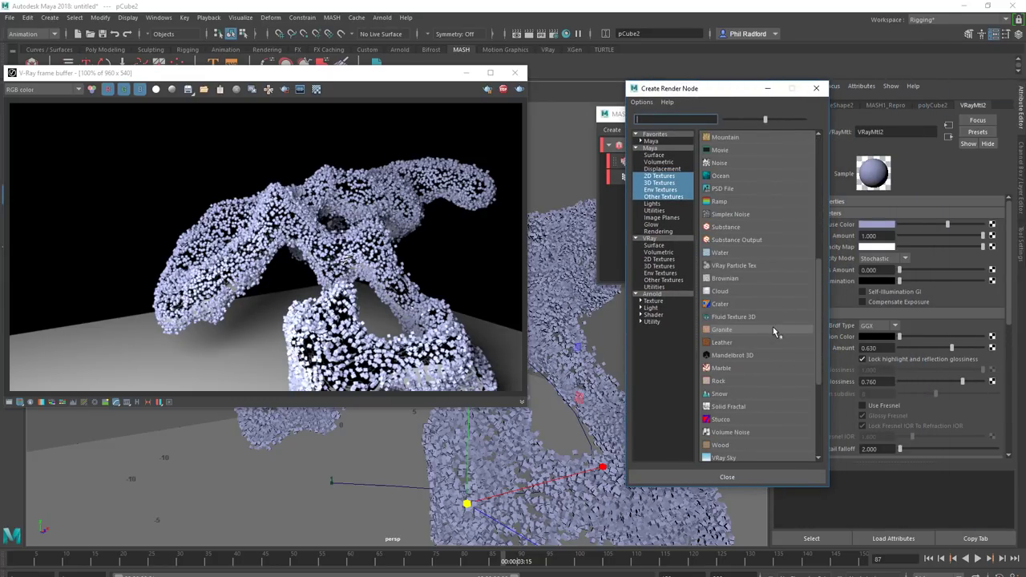
{"action": "scroll", "coordinate": [770, 328], "scroll_direction": "up", "scroll_amount": 7}
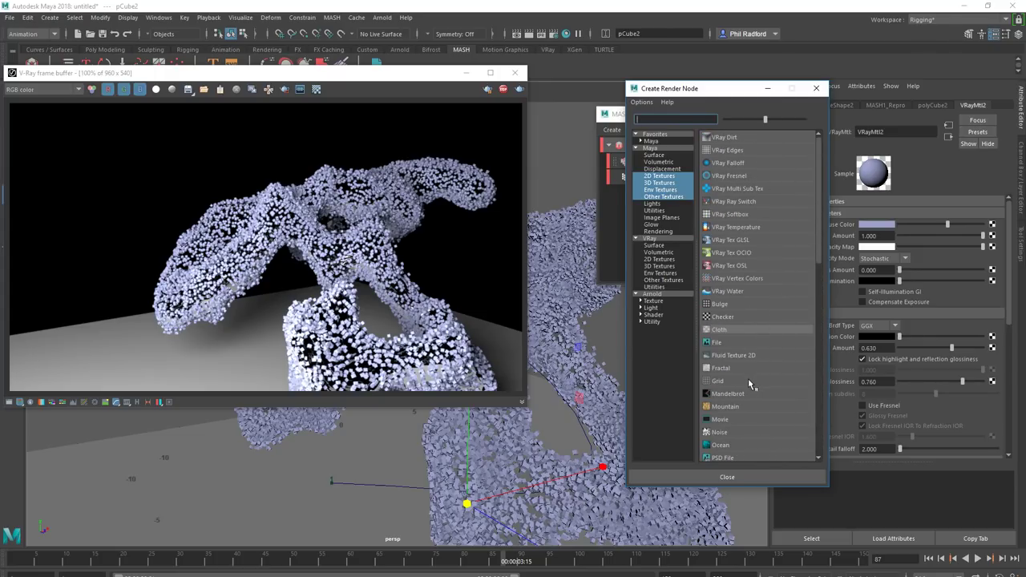
{"action": "scroll", "coordinate": [727, 362], "scroll_direction": "down", "scroll_amount": 3}
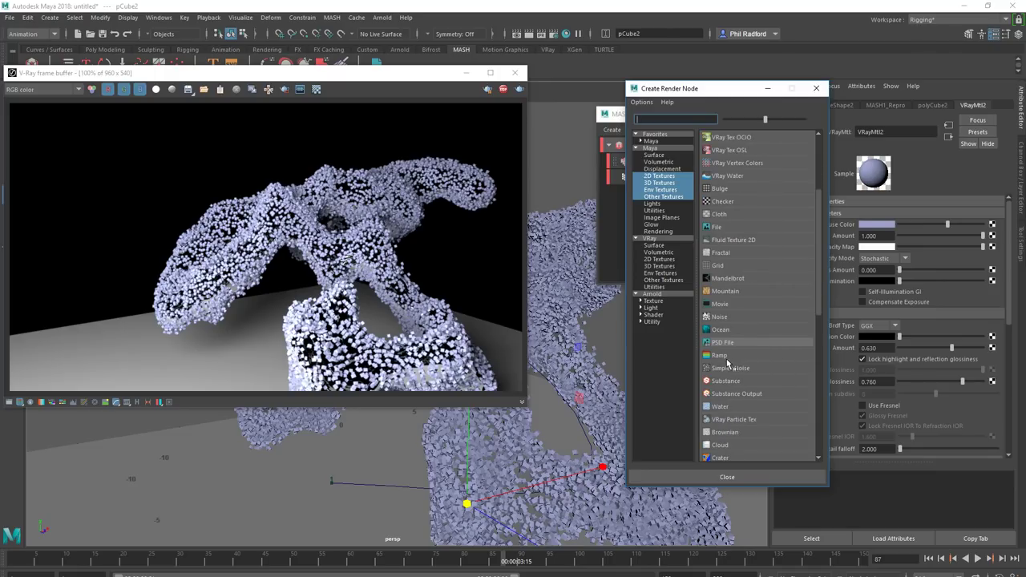
{"action": "left_click", "coordinate": [727, 357]}
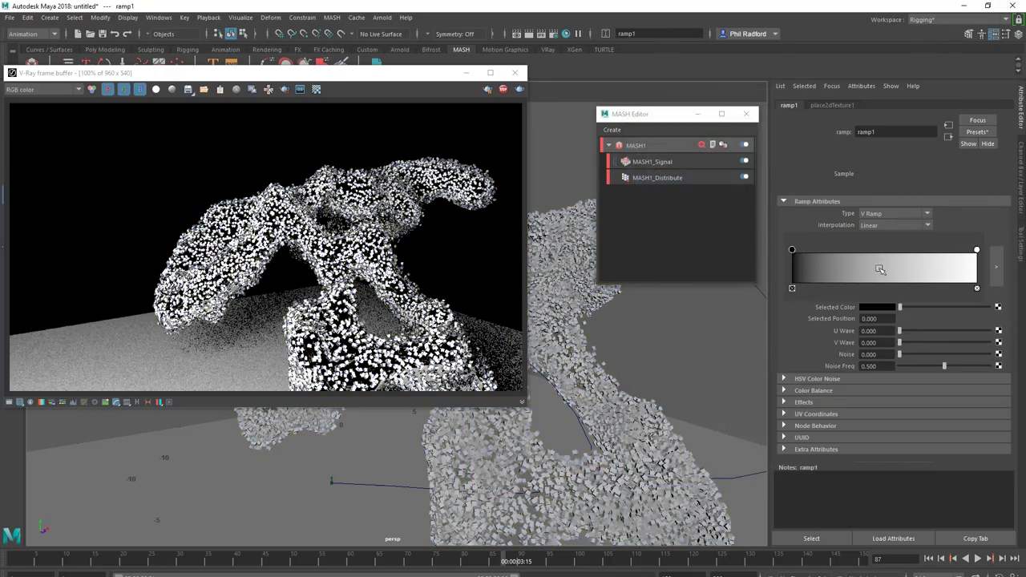
Step: Move ramp1's black handle to 0.474, add a light green handle (H 120, S 0.609, V 1.000) at 0.191, and reselect the black one
{"action": "left_click_drag", "start_coordinate": [793, 249], "coordinate": [879, 267]}
{"action": "left_click", "coordinate": [827, 265]}
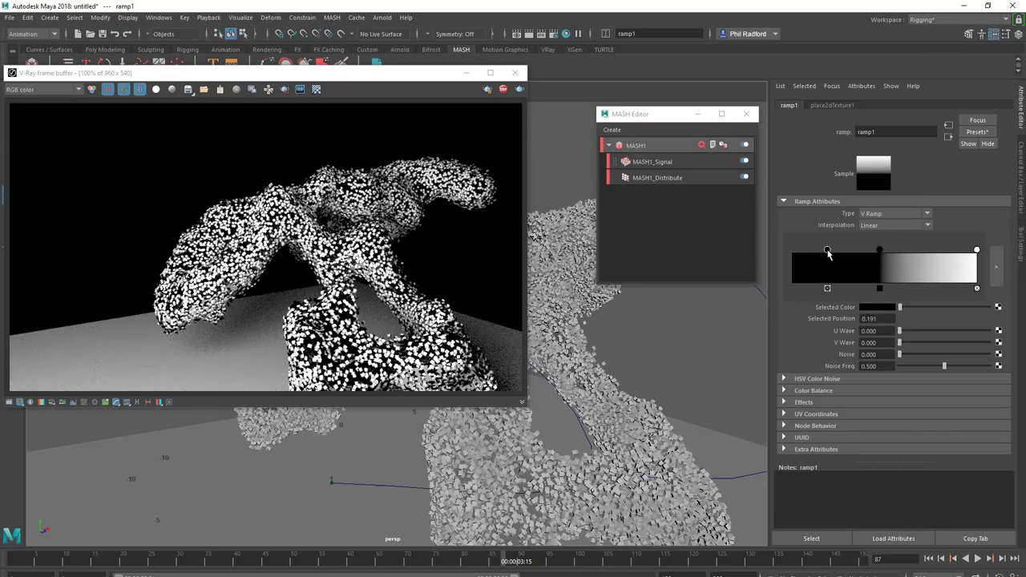
{"action": "left_click", "coordinate": [869, 308]}
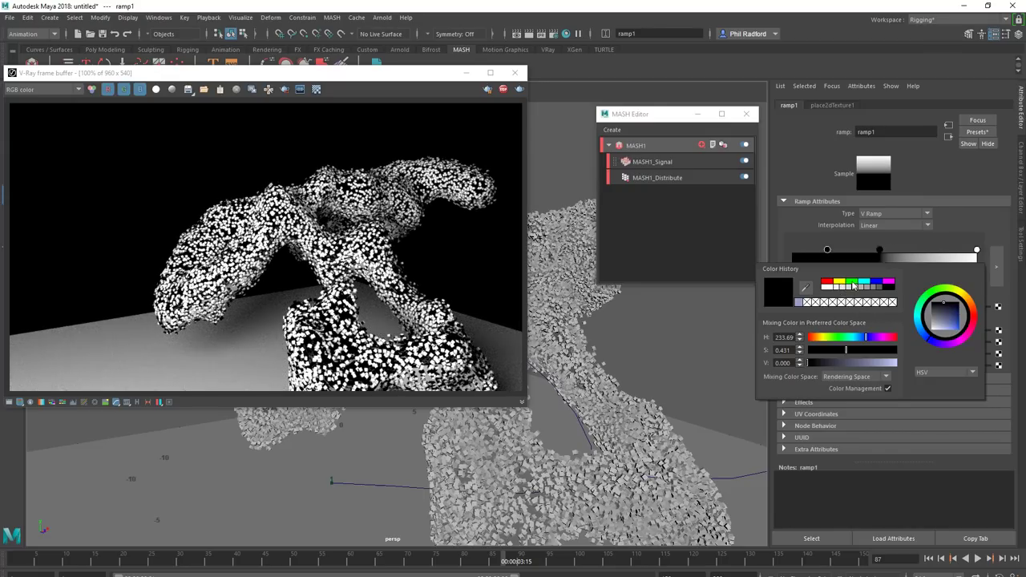
{"action": "left_click", "coordinate": [853, 282]}
{"action": "left_click", "coordinate": [864, 350]}
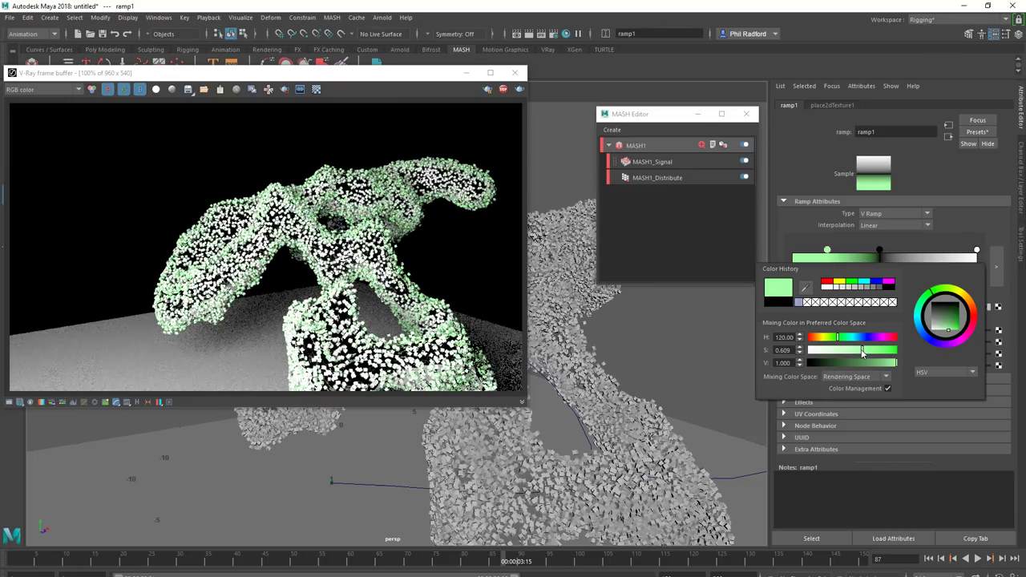
{"action": "left_click", "coordinate": [880, 251]}
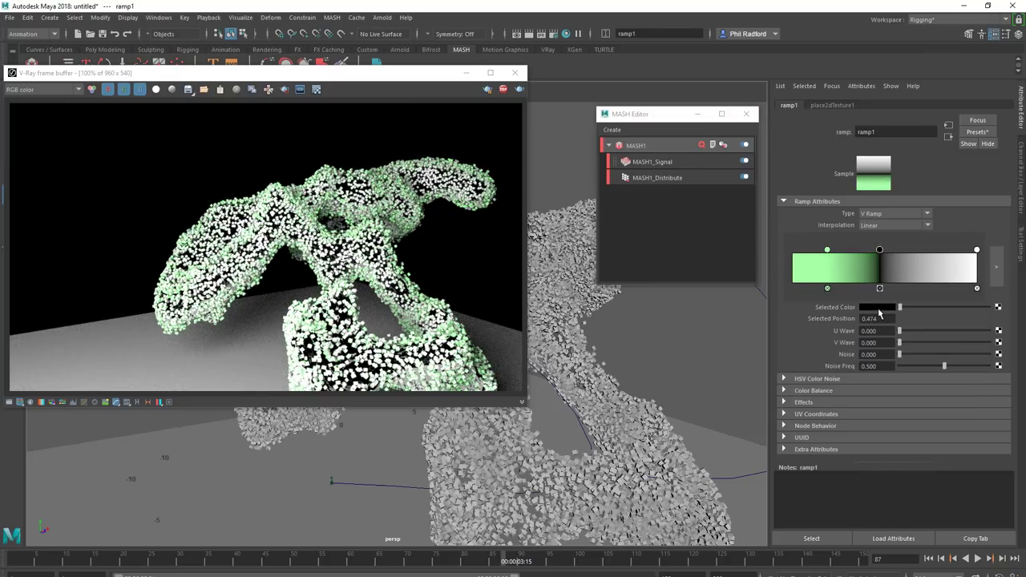
{"action": "left_click", "coordinate": [878, 308]}
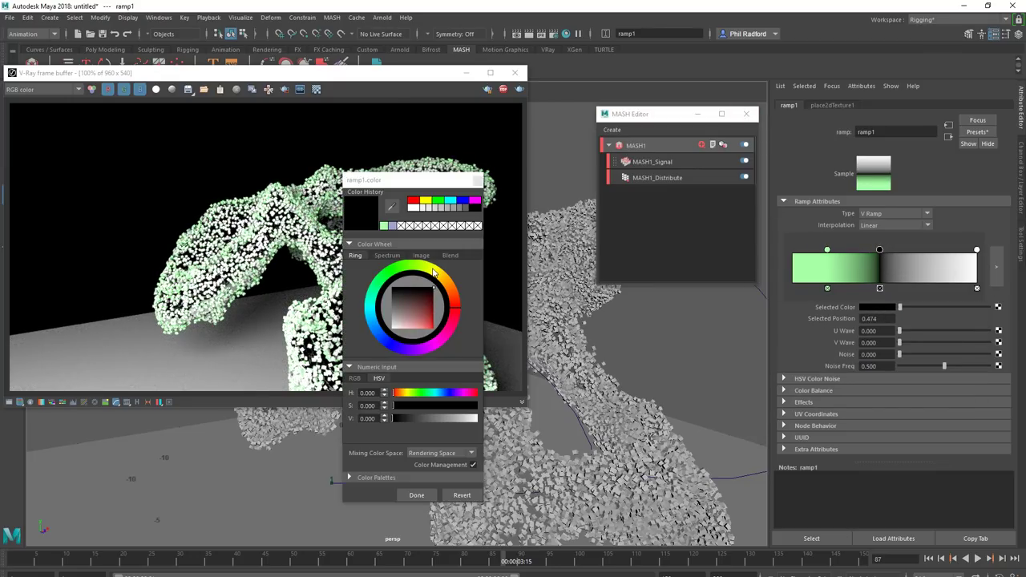
{"action": "left_click", "coordinate": [457, 299]}
{"action": "left_click", "coordinate": [420, 320]}
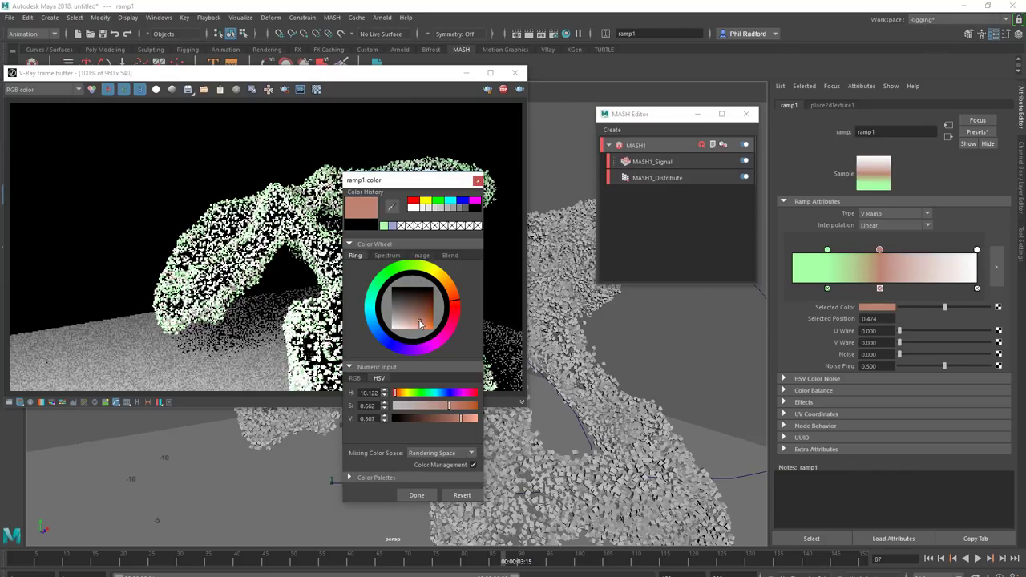
{"action": "left_click", "coordinate": [455, 313]}
{"action": "left_click_drag", "start_coordinate": [456, 313], "coordinate": [423, 321]}
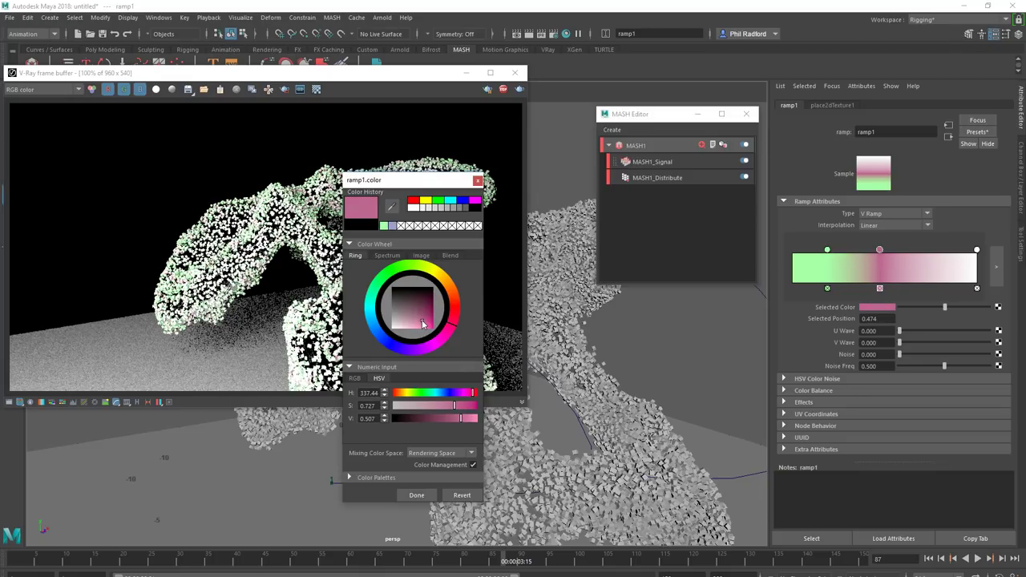
{"action": "left_click", "coordinate": [395, 350]}
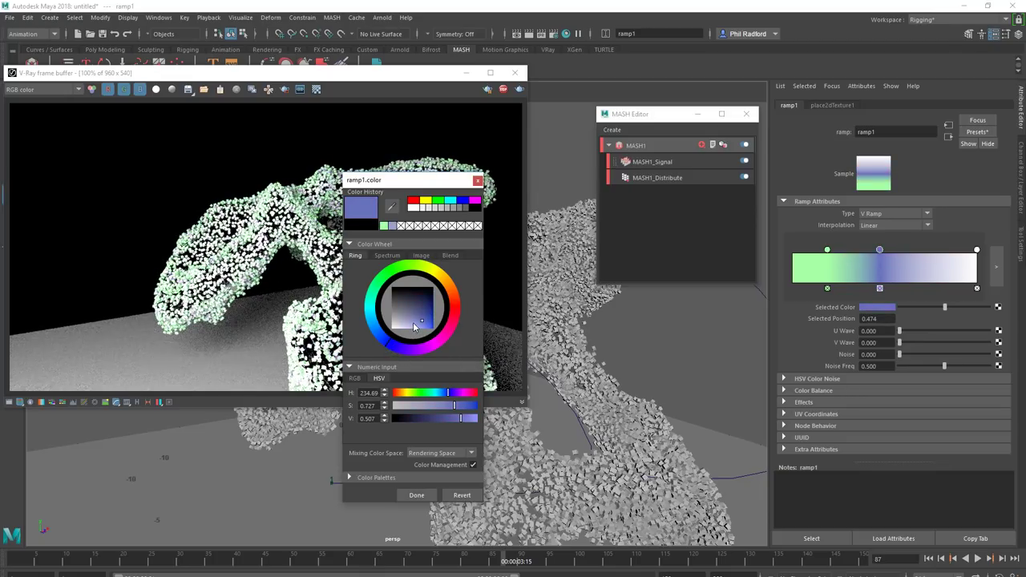
{"action": "left_click", "coordinate": [414, 323]}
{"action": "left_click", "coordinate": [478, 181]}
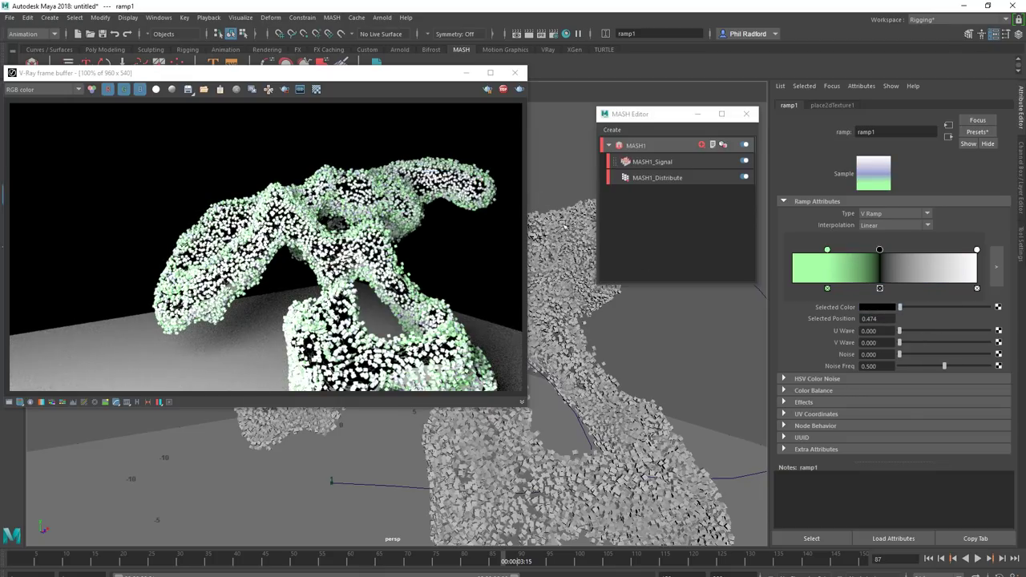
Step: Colour ramp1's black middle handle light periwinkle blue with H 234.70, S 0.610, V 1.000
{"action": "left_click", "coordinate": [873, 307]}
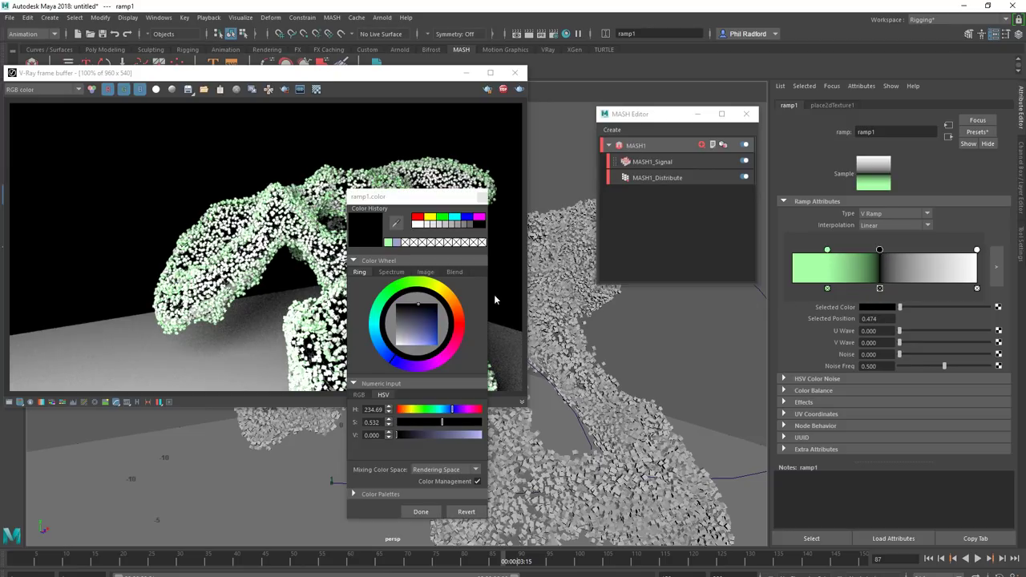
{"action": "left_click", "coordinate": [420, 338]}
{"action": "left_click", "coordinate": [424, 332]}
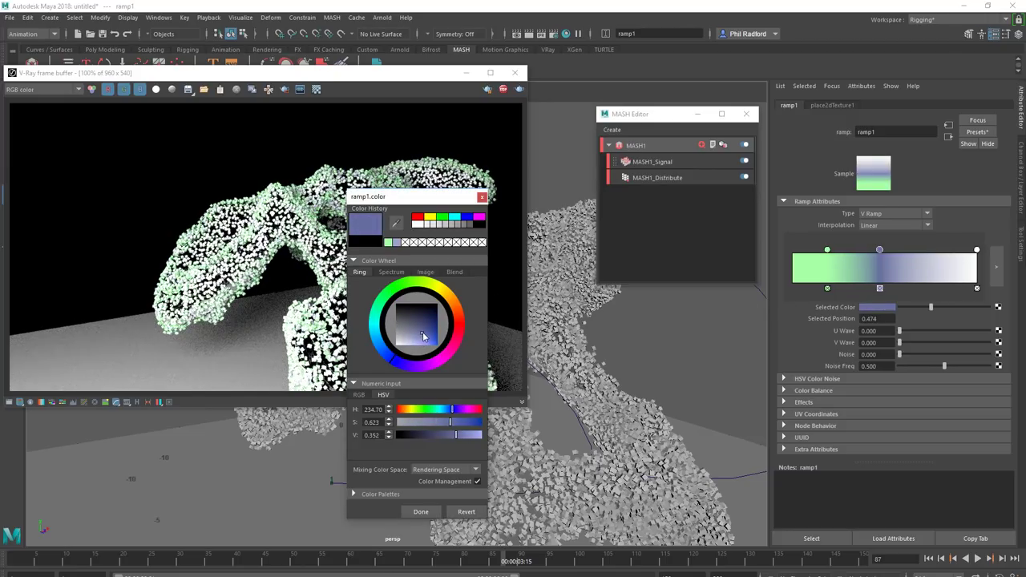
{"action": "left_click_drag", "start_coordinate": [425, 336], "coordinate": [422, 349]}
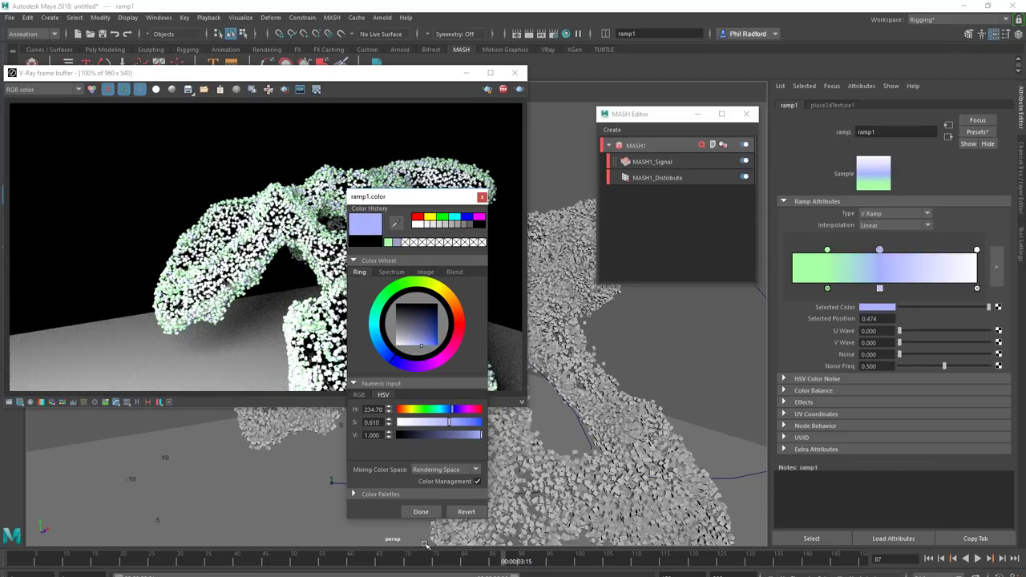
{"action": "left_click", "coordinate": [421, 511]}
Step: Change the white end handle of ramp1 to pure yellow
{"action": "left_click", "coordinate": [976, 250]}
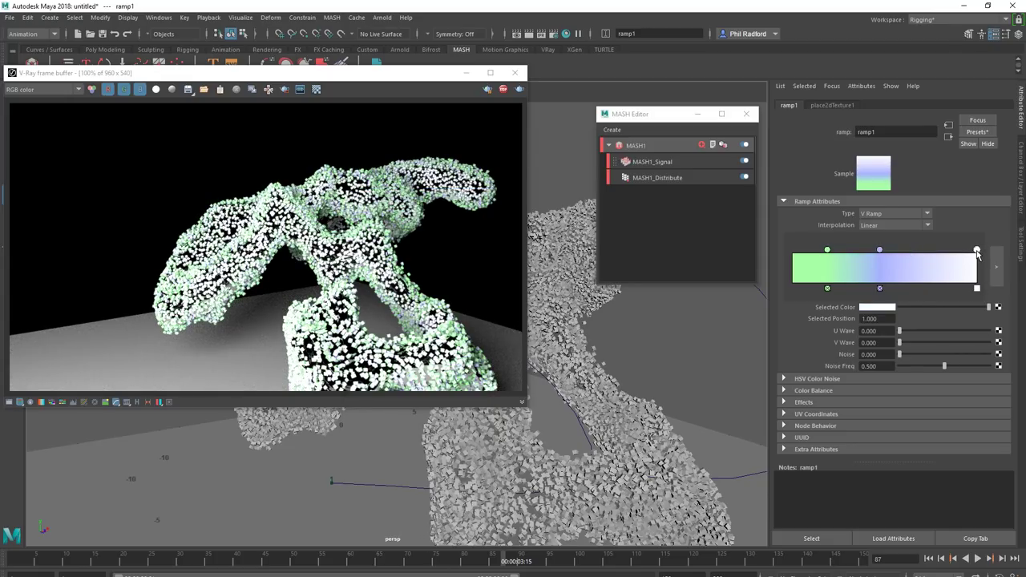
{"action": "left_click", "coordinate": [879, 308]}
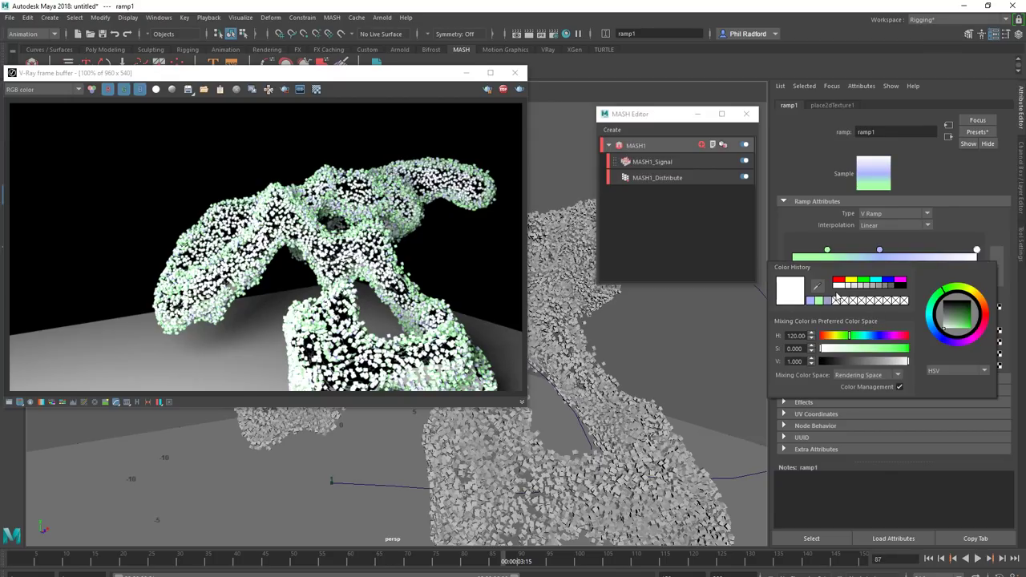
{"action": "left_click", "coordinate": [852, 282]}
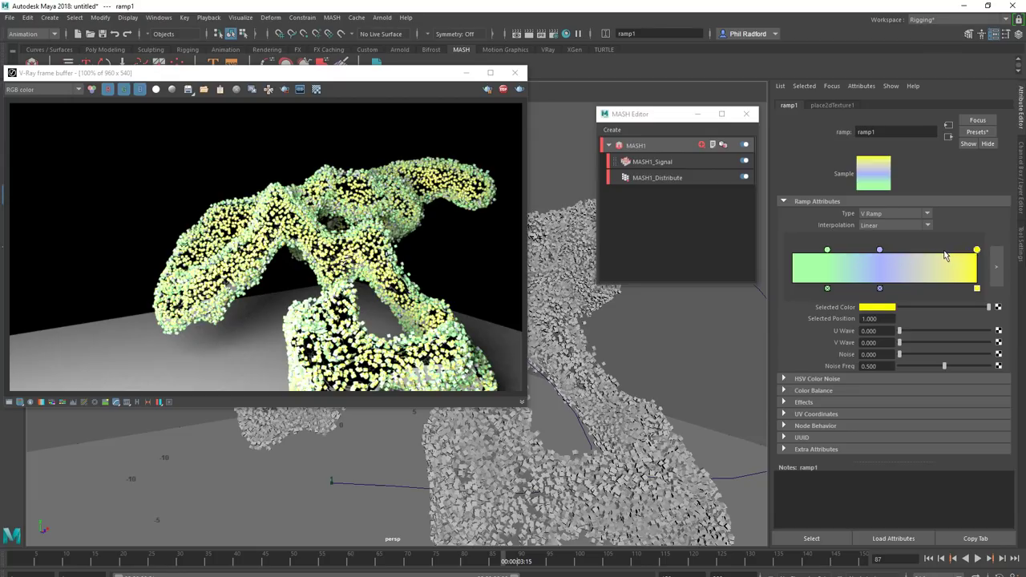
Step: Bunch ramp1's green, blue and yellow handles close together just past the middle, with green at 0.575
{"action": "left_click_drag", "start_coordinate": [976, 251], "coordinate": [894, 251]}
{"action": "left_click_drag", "start_coordinate": [827, 251], "coordinate": [871, 253]}
{"action": "left_click_drag", "start_coordinate": [940, 255], "coordinate": [921, 257]}
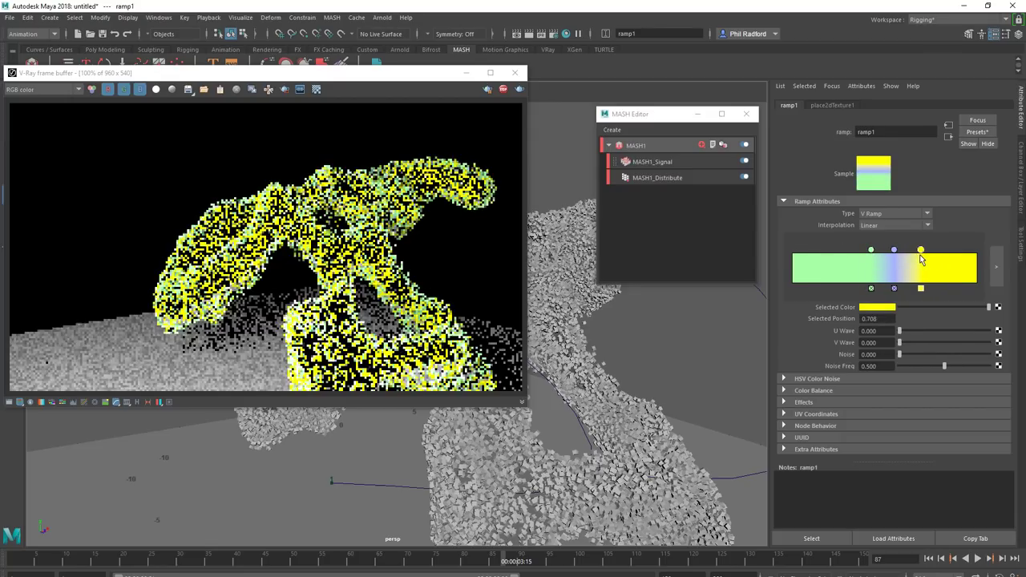
{"action": "left_click", "coordinate": [895, 251]}
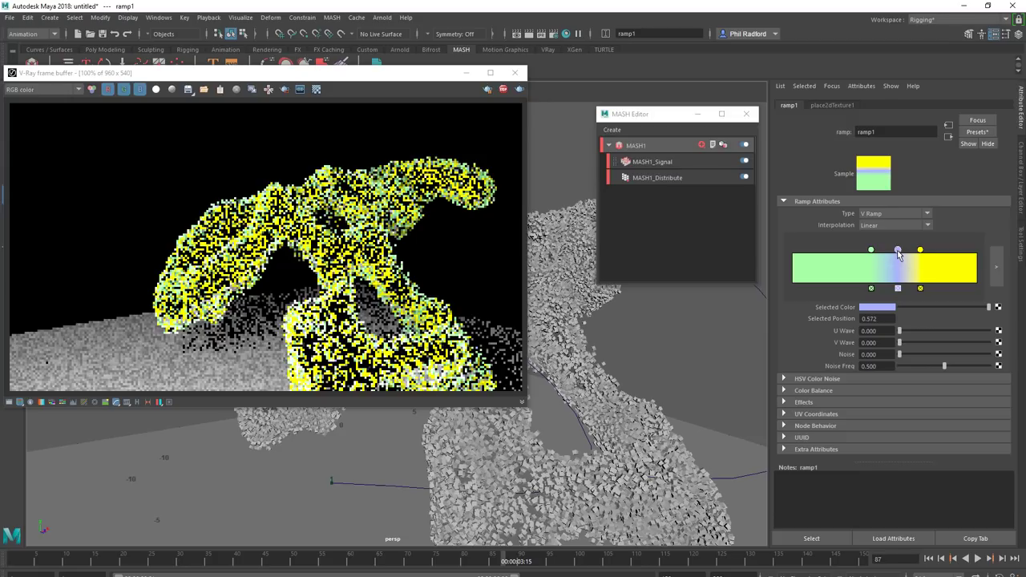
{"action": "mouse_move", "coordinate": [895, 255]}
{"action": "left_mouse_down"}
{"action": "mouse_move", "coordinate": [852, 258]}
{"action": "mouse_move", "coordinate": [927, 252]}
{"action": "mouse_move", "coordinate": [874, 253]}
{"action": "mouse_move", "coordinate": [899, 255]}
{"action": "left_mouse_up"}
{"action": "left_click", "coordinate": [921, 251]}
Step: Try the U Ramp and Diagonal Ramp types on ramp1 and return it to V Ramp
{"action": "left_click", "coordinate": [885, 214]}
{"action": "left_click", "coordinate": [885, 234]}
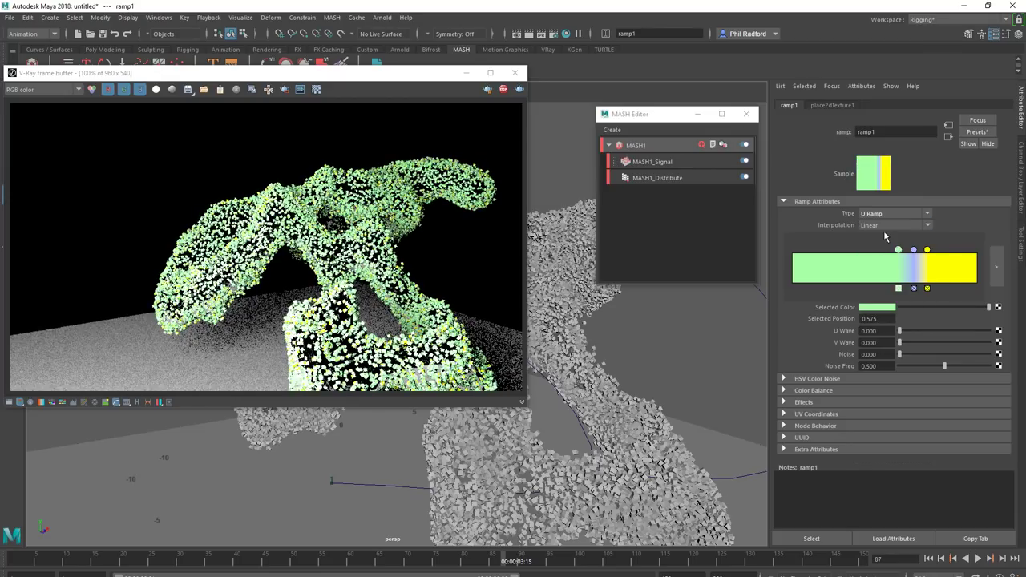
{"action": "left_click", "coordinate": [885, 218]}
{"action": "left_click", "coordinate": [886, 245]}
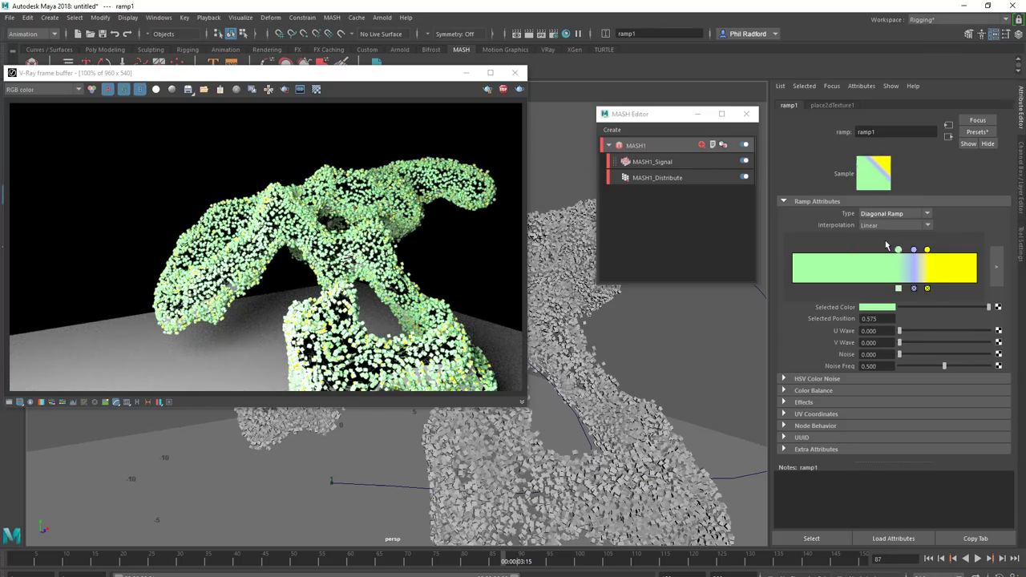
{"action": "left_click", "coordinate": [884, 215]}
{"action": "left_click", "coordinate": [883, 226]}
Step: Enable Depth of Field in the V-Ray camera overrides and set its Aperture to 0.199
{"action": "left_click_drag", "start_coordinate": [594, 383], "coordinate": [663, 425], "text": "alt"}
{"action": "right_click_drag", "start_coordinate": [628, 425], "coordinate": [649, 441], "text": "alt"}
{"action": "left_click_drag", "start_coordinate": [651, 441], "coordinate": [629, 437], "text": "alt"}
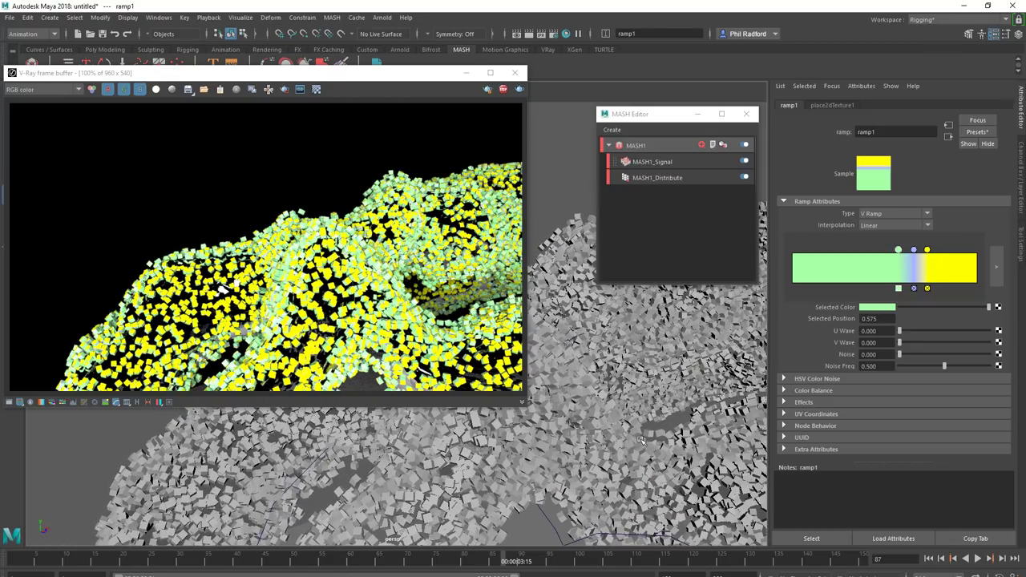
{"action": "left_click_drag", "start_coordinate": [641, 439], "coordinate": [617, 429], "text": "alt"}
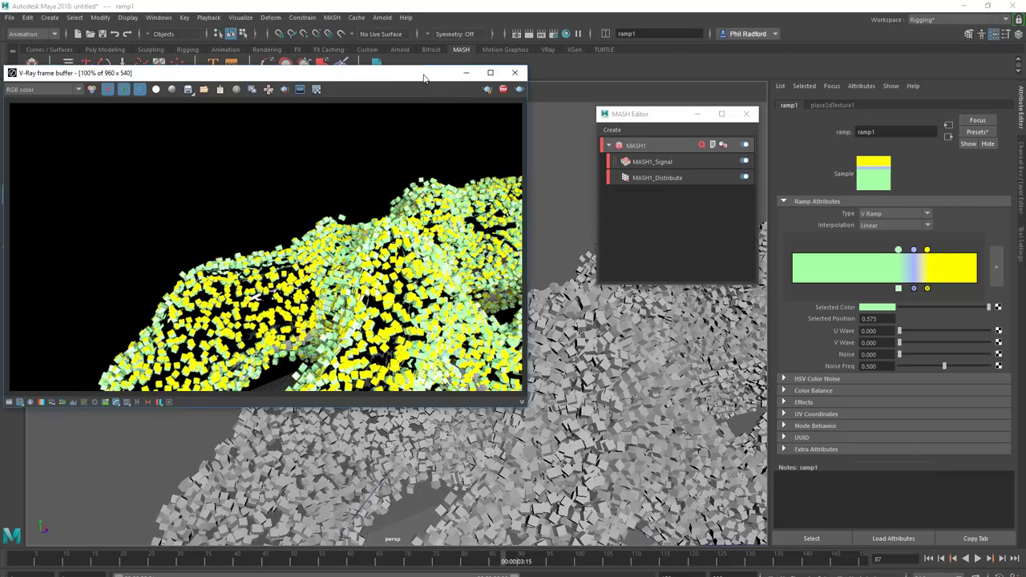
{"action": "left_click_drag", "start_coordinate": [424, 78], "coordinate": [522, 99]}
{"action": "left_click", "coordinate": [553, 34]}
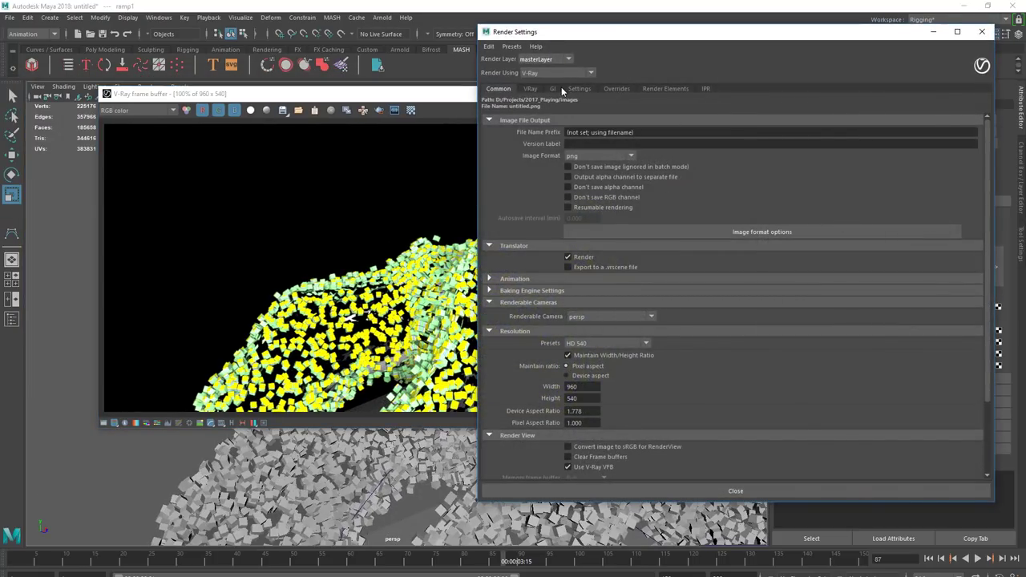
{"action": "left_click", "coordinate": [616, 88]}
{"action": "left_click", "coordinate": [526, 101]}
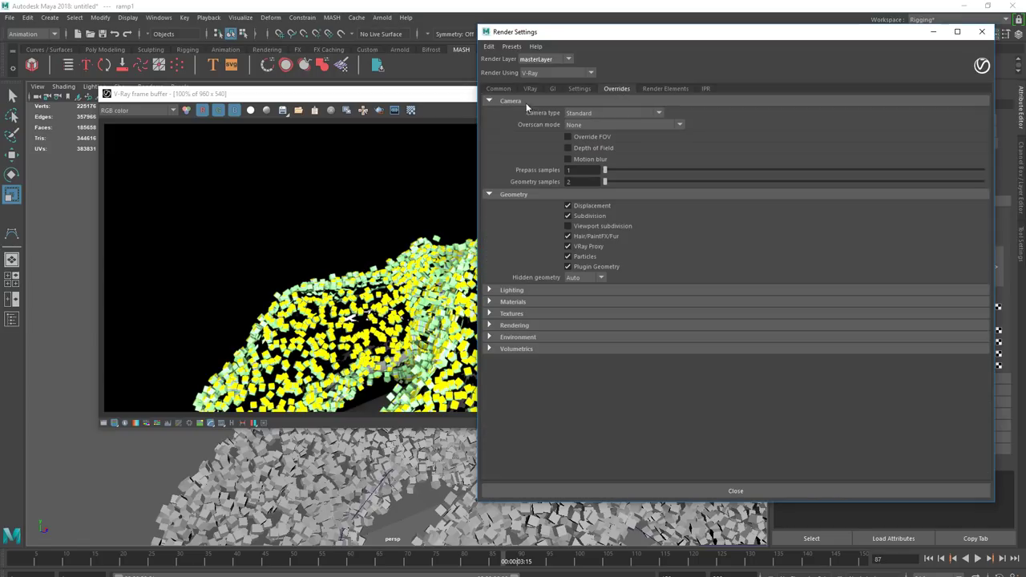
{"action": "left_click", "coordinate": [590, 148]}
{"action": "left_click", "coordinate": [614, 159]}
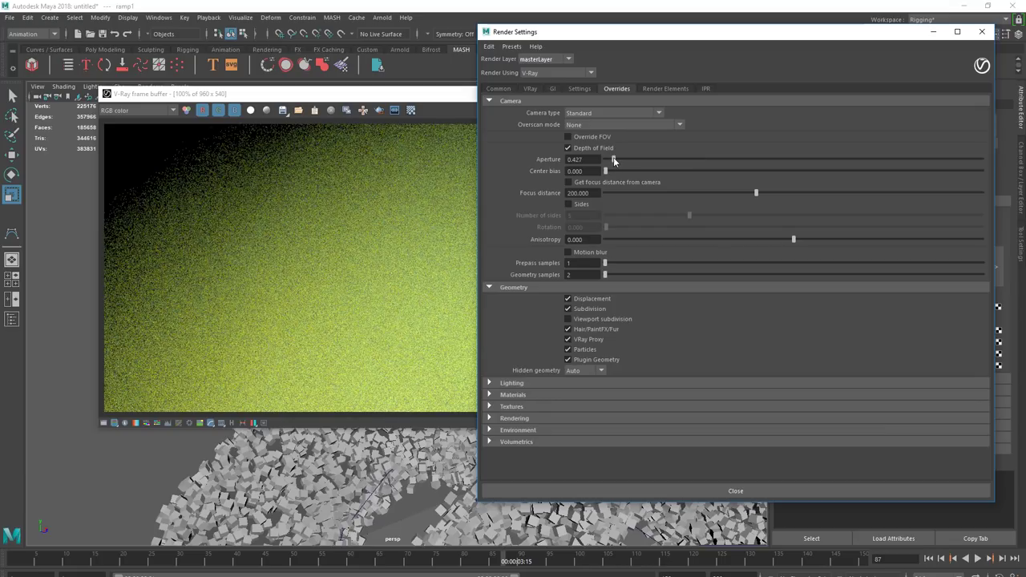
{"action": "left_click_drag", "start_coordinate": [612, 160], "coordinate": [609, 161]}
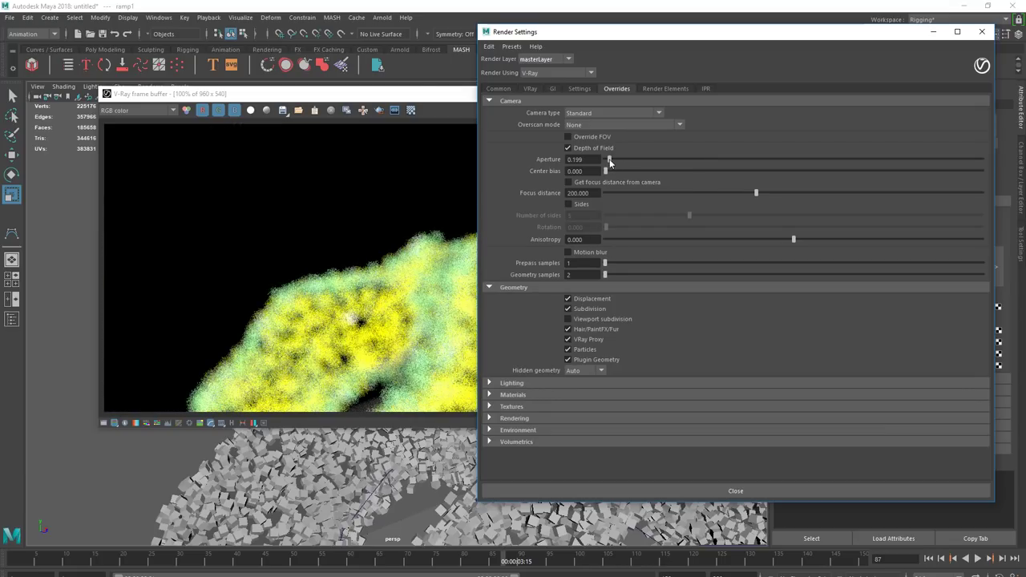
Step: Put away Render Settings and set the depth-of-field focus by picking foreground cubes in the V-Ray frame buffer from a closer camera view
{"action": "left_click", "coordinate": [934, 32]}
{"action": "right_click", "coordinate": [453, 276]}
{"action": "left_click", "coordinate": [504, 312]}
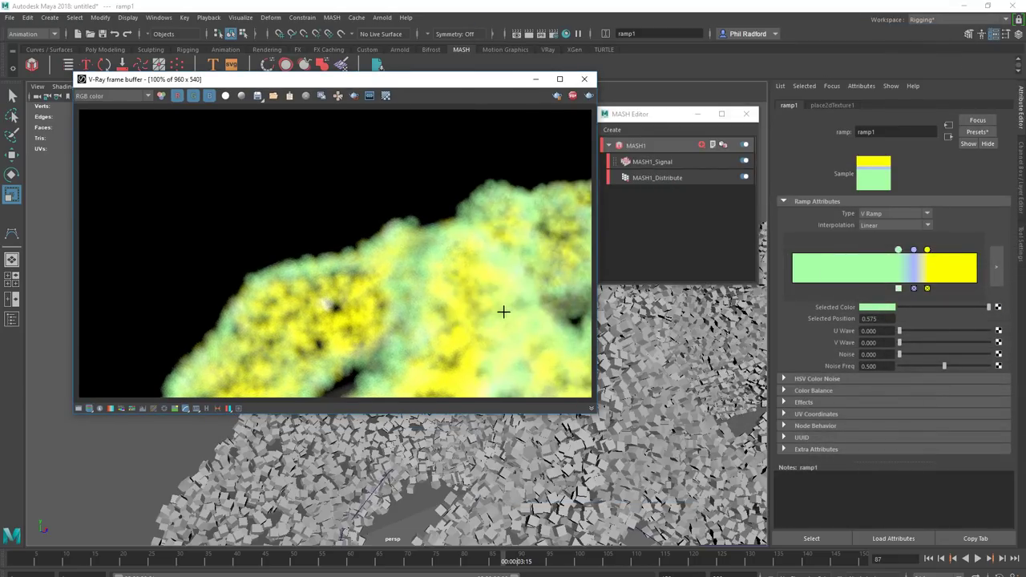
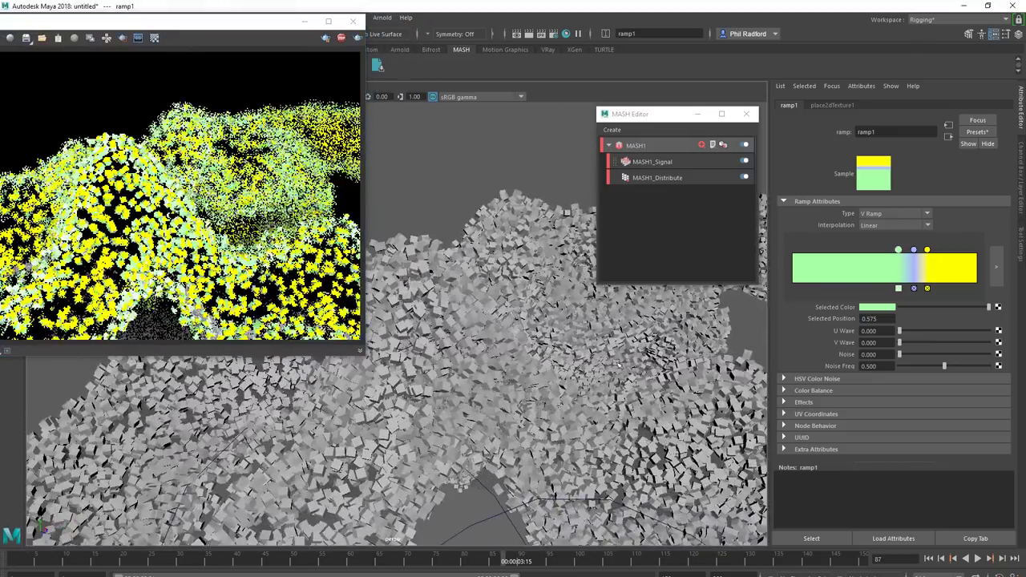
{"action": "left_click_drag", "start_coordinate": [618, 365], "coordinate": [598, 437], "text": "alt"}
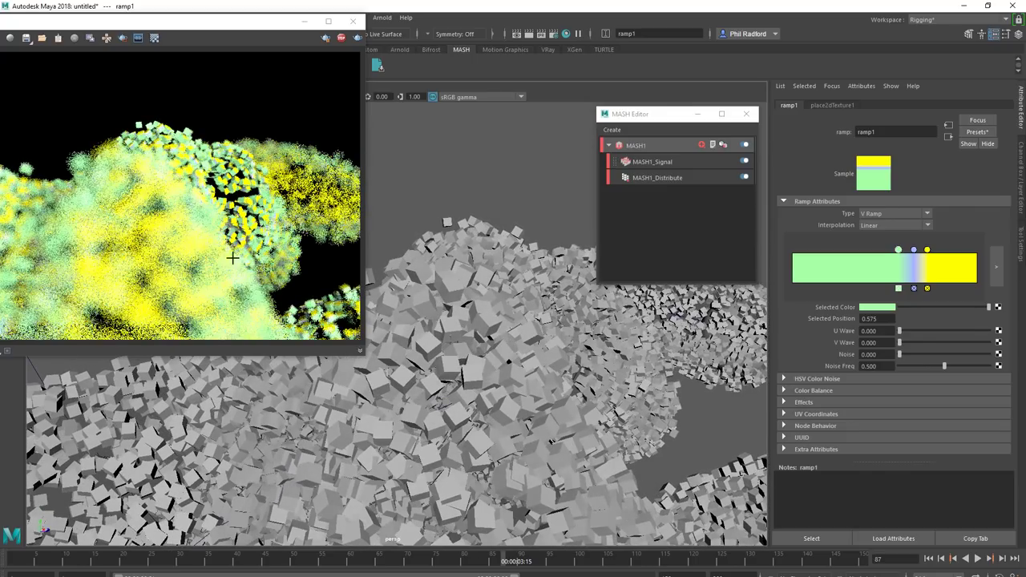
{"action": "left_click", "coordinate": [144, 199]}
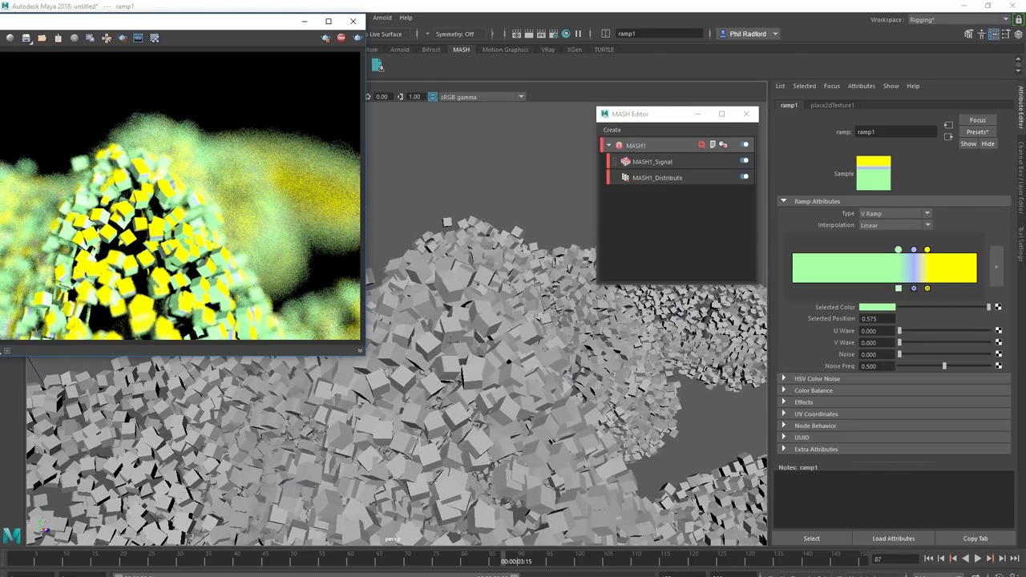
{"action": "left_click_drag", "start_coordinate": [613, 360], "coordinate": [618, 360], "text": "alt"}
{"action": "left_click", "coordinate": [111, 230]}
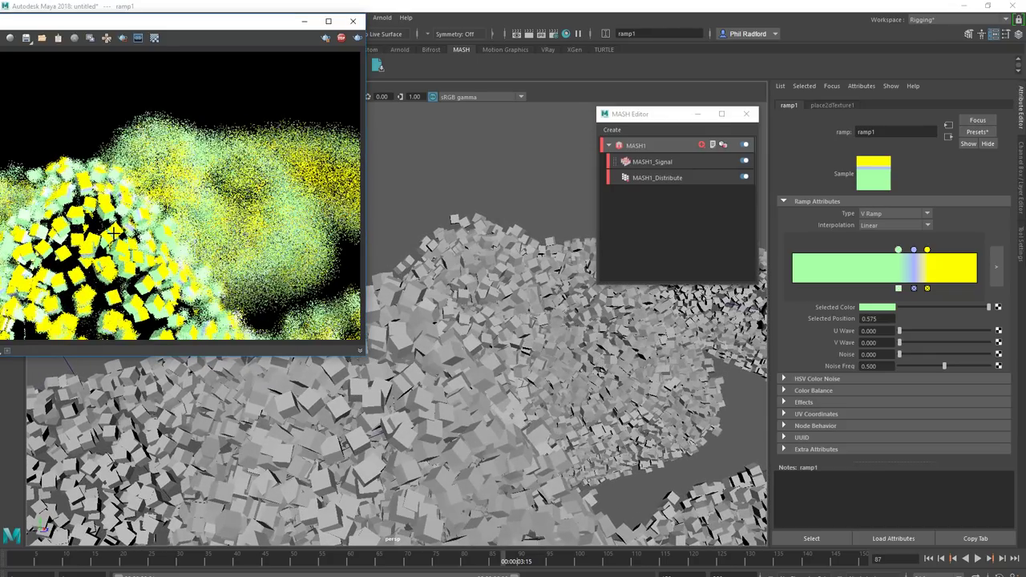
Step: Assign the VRayMtl2 material to the MASH cube mesh through Hypershade, moving the V-Ray frame buffer and Hypershade windows out of the way
{"action": "left_click_drag", "start_coordinate": [232, 21], "coordinate": [372, 60]}
{"action": "left_click", "coordinate": [594, 301]}
{"action": "left_click", "coordinate": [575, 303]}
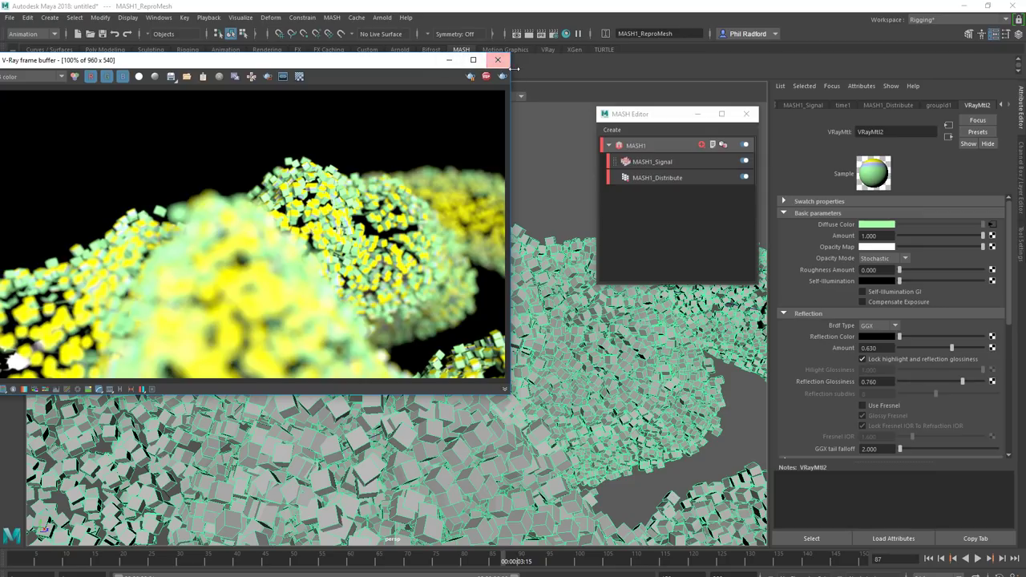
{"action": "left_click", "coordinate": [566, 34]}
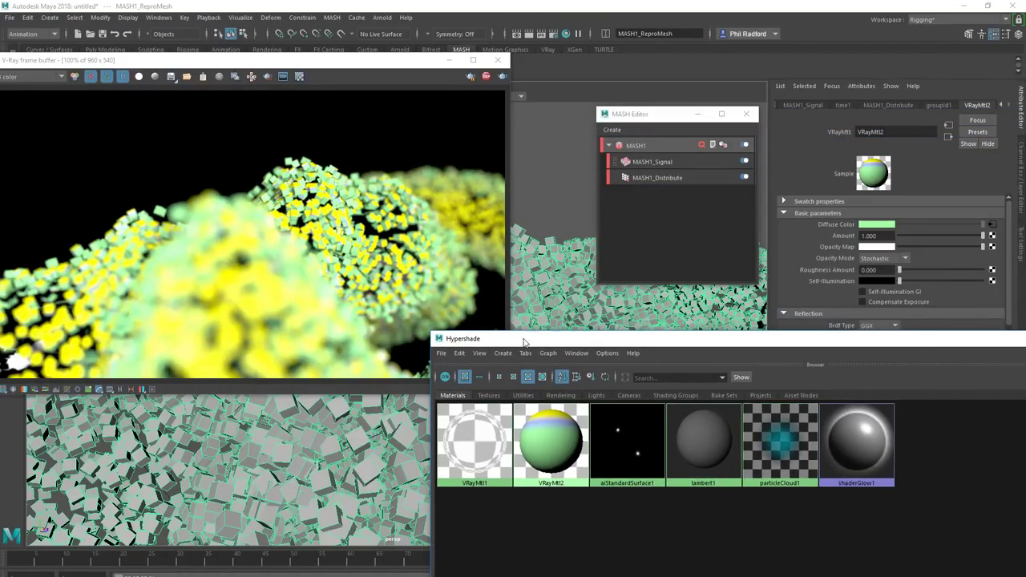
{"action": "right_click_drag", "start_coordinate": [549, 437], "coordinate": [549, 401]}
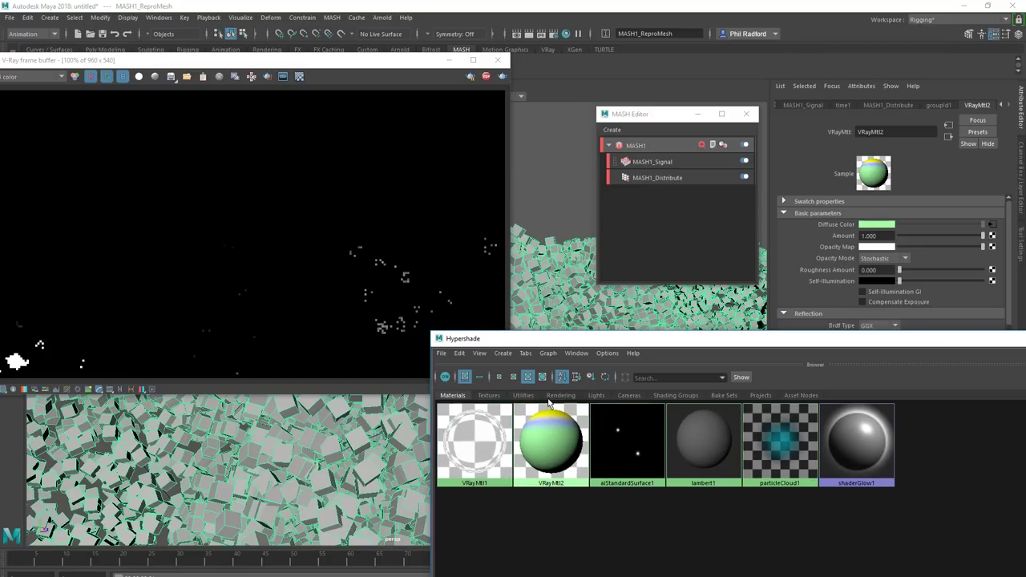
{"action": "left_click_drag", "start_coordinate": [596, 344], "coordinate": [559, 558]}
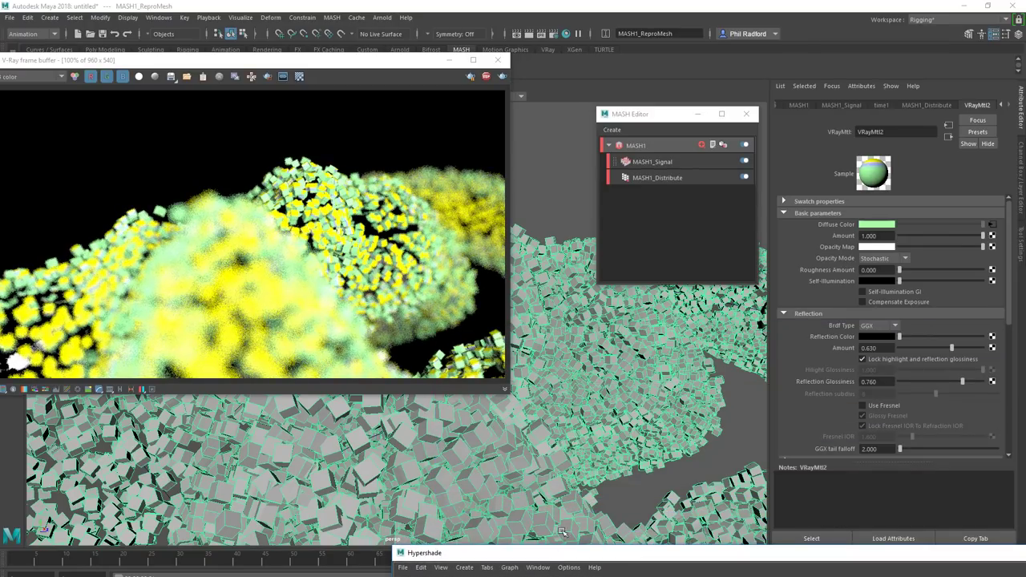
Step: Put away the V-Ray frame buffer and add a Trails utility to MASH1 with Trails Mode set to Join the Dots
{"action": "scroll", "coordinate": [592, 367], "scroll_direction": "down", "scroll_amount": 3}
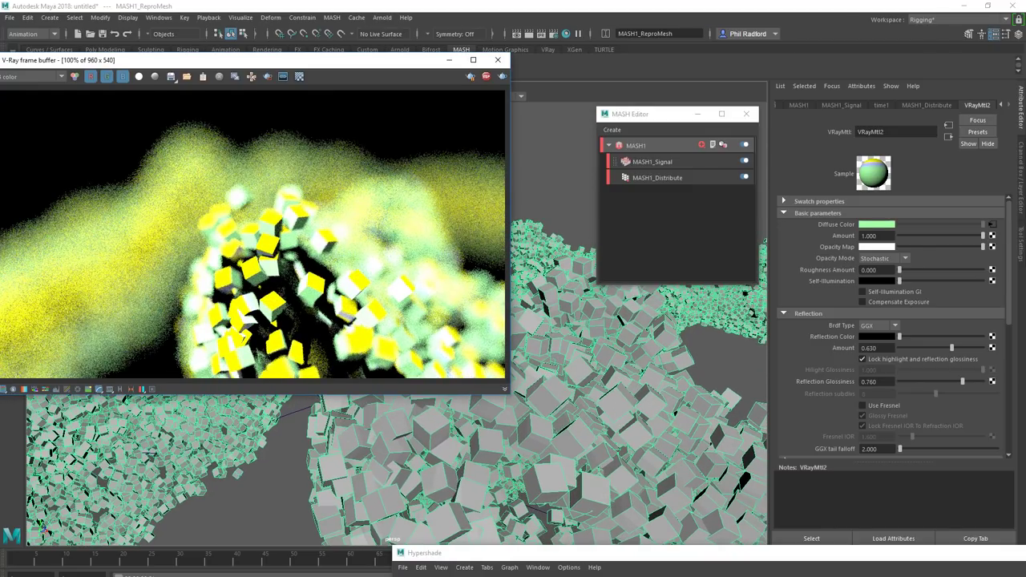
{"action": "left_click", "coordinate": [497, 60]}
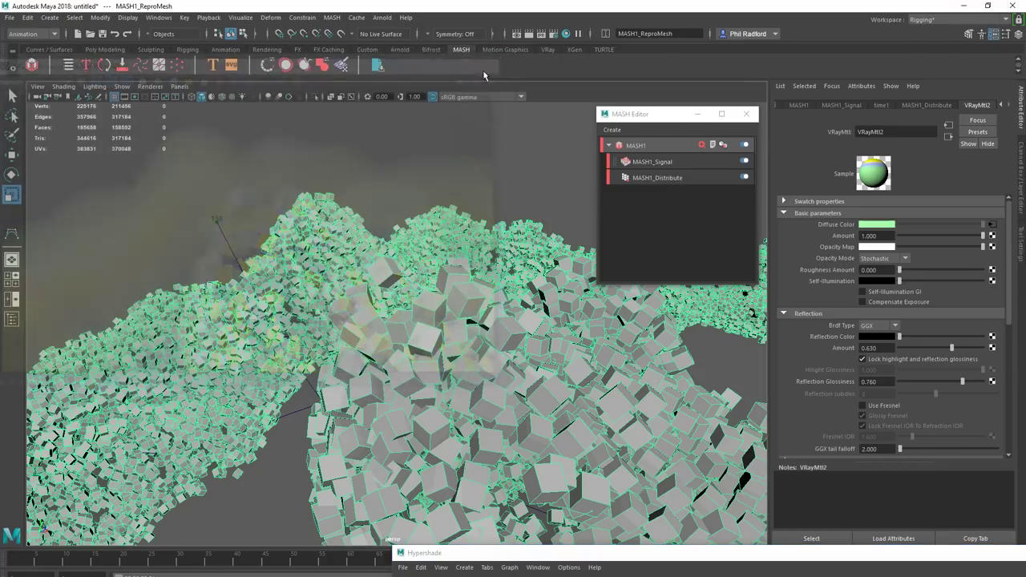
{"action": "scroll", "coordinate": [454, 335], "scroll_direction": "down", "scroll_amount": 5}
{"action": "left_click_drag", "start_coordinate": [473, 312], "coordinate": [394, 380], "text": "alt"}
{"action": "scroll", "coordinate": [394, 382], "scroll_direction": "up", "scroll_amount": 10}
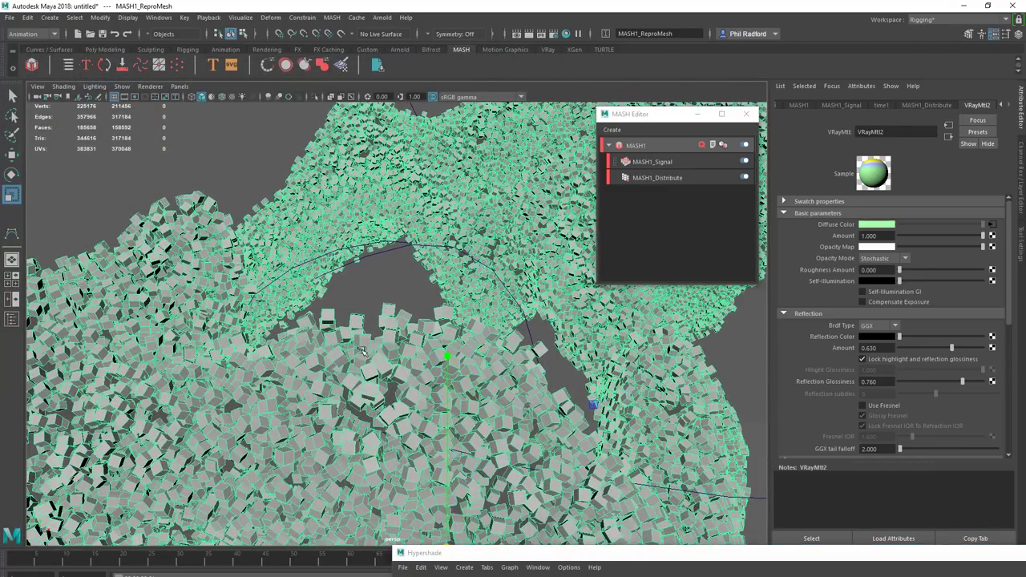
{"action": "double_click", "coordinate": [633, 145]}
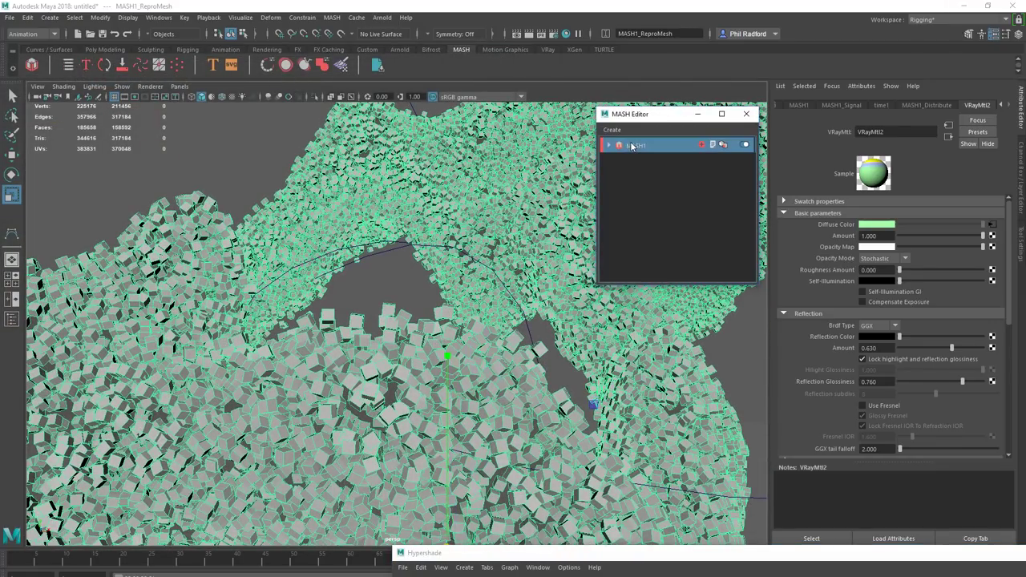
{"action": "double_click", "coordinate": [629, 146]}
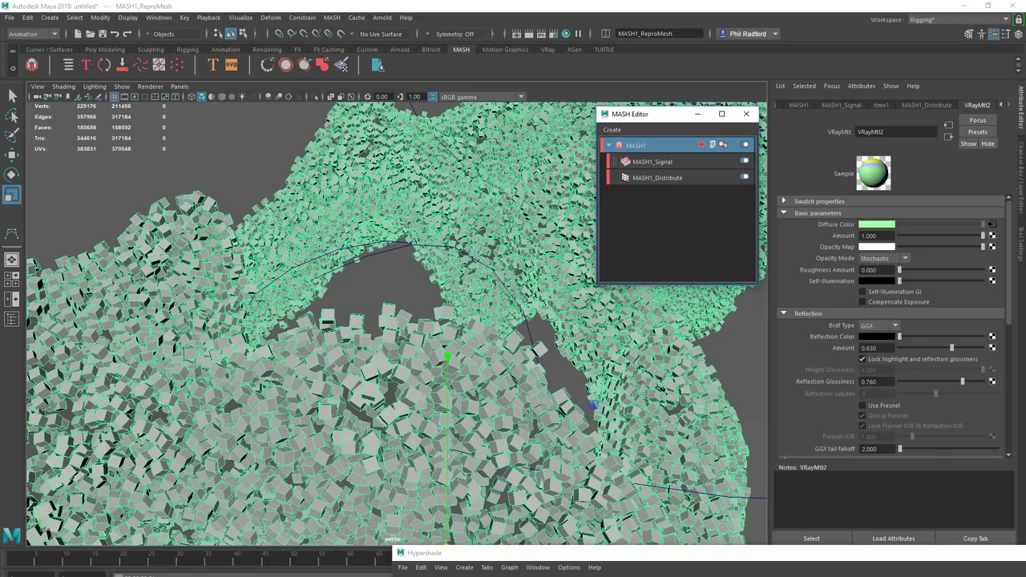
{"action": "left_click", "coordinate": [922, 105]}
{"action": "left_click", "coordinate": [799, 105]}
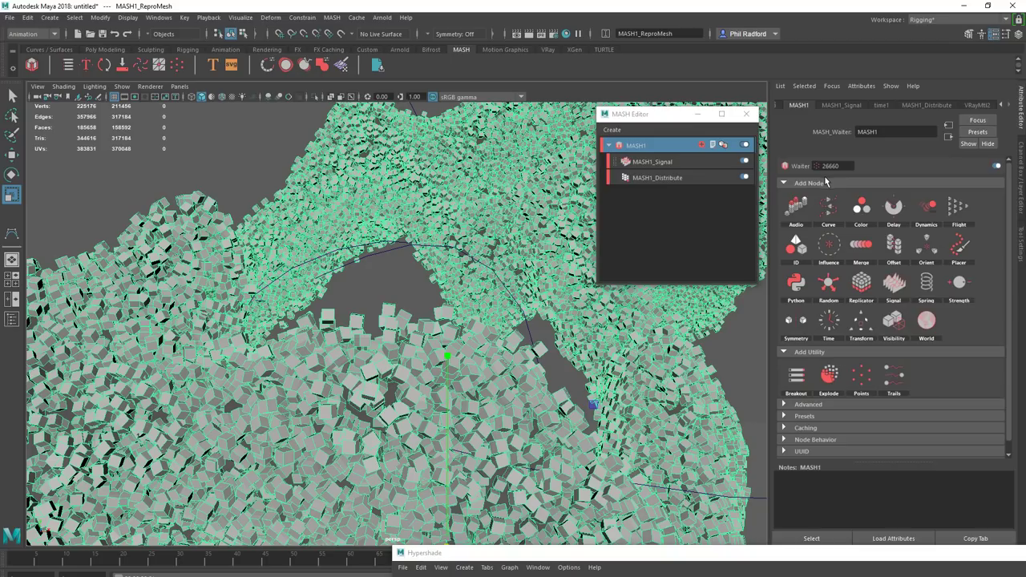
{"action": "left_click", "coordinate": [896, 376]}
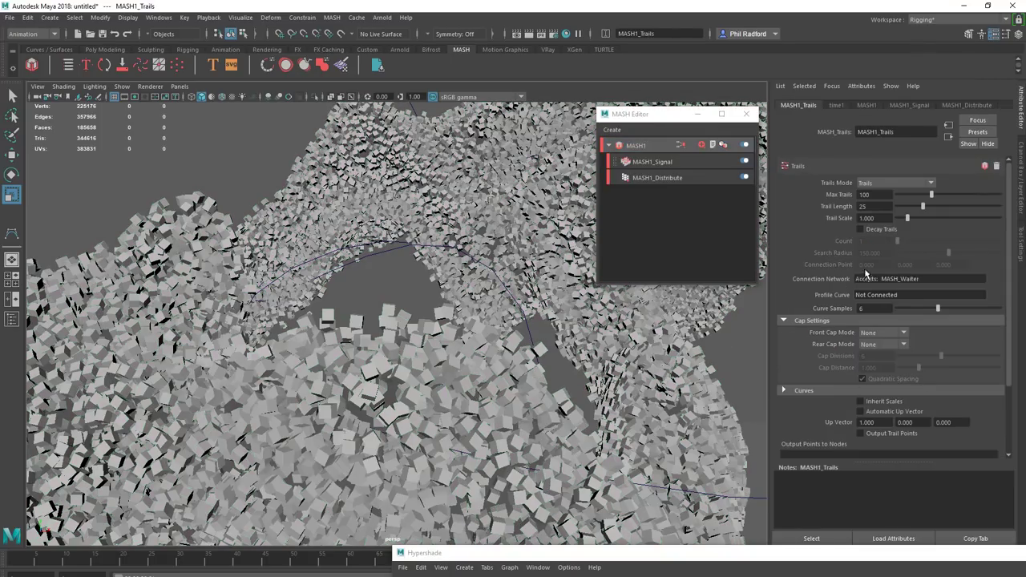
{"action": "left_click", "coordinate": [881, 183]}
{"action": "left_click", "coordinate": [888, 210]}
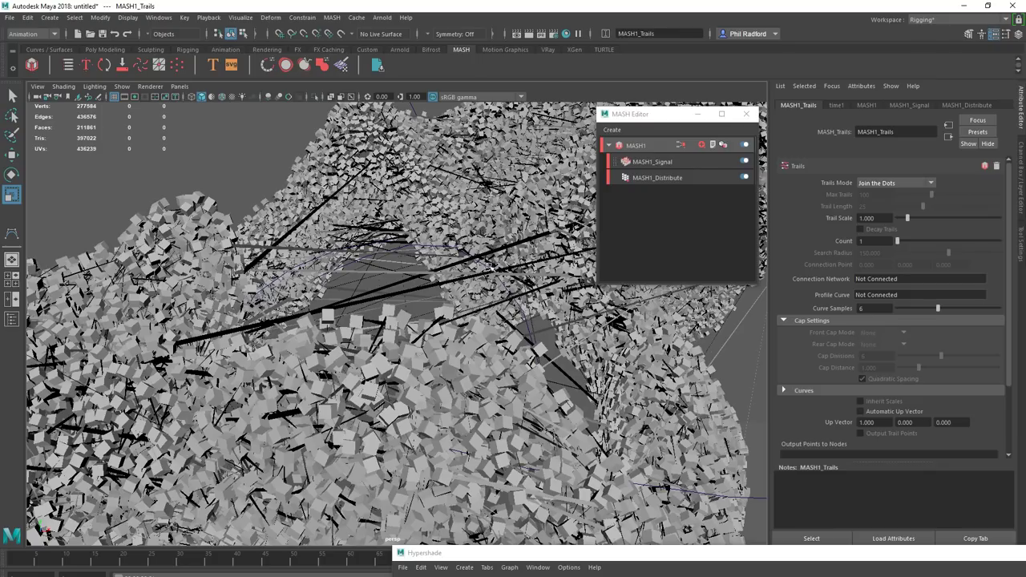
Step: Close the MASH Editor, examine the connecting trails from several angles, and set the trails' Count to 2
{"action": "left_click", "coordinate": [746, 114]}
{"action": "right_click_drag", "start_coordinate": [639, 307], "coordinate": [436, 321], "text": "alt"}
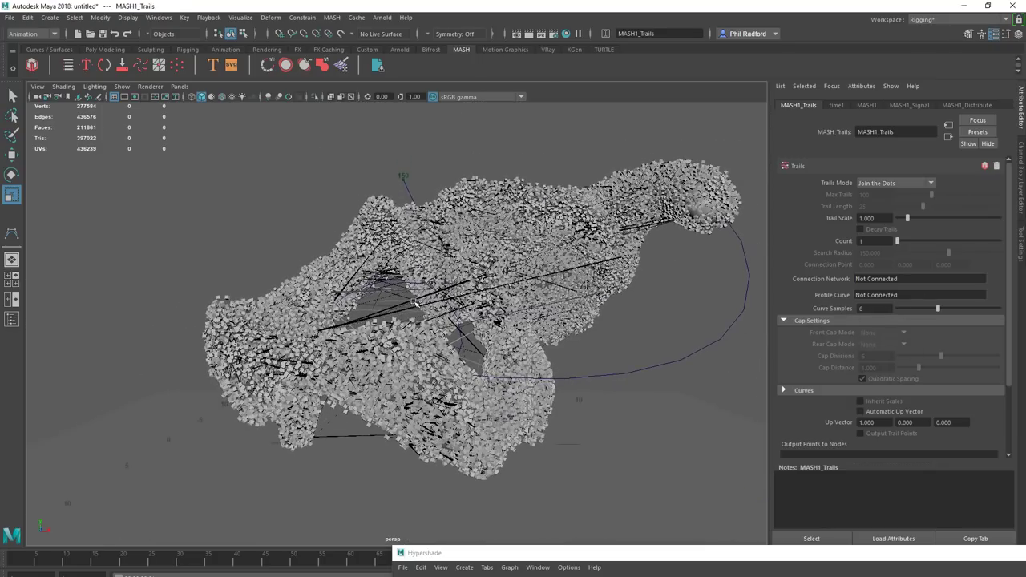
{"action": "left_click_drag", "start_coordinate": [435, 320], "coordinate": [577, 336], "text": "alt"}
{"action": "right_click_drag", "start_coordinate": [577, 337], "coordinate": [769, 337], "text": "alt"}
{"action": "left_click_drag", "start_coordinate": [770, 336], "coordinate": [566, 319], "text": "alt"}
{"action": "right_click_drag", "start_coordinate": [566, 319], "coordinate": [488, 321], "text": "alt"}
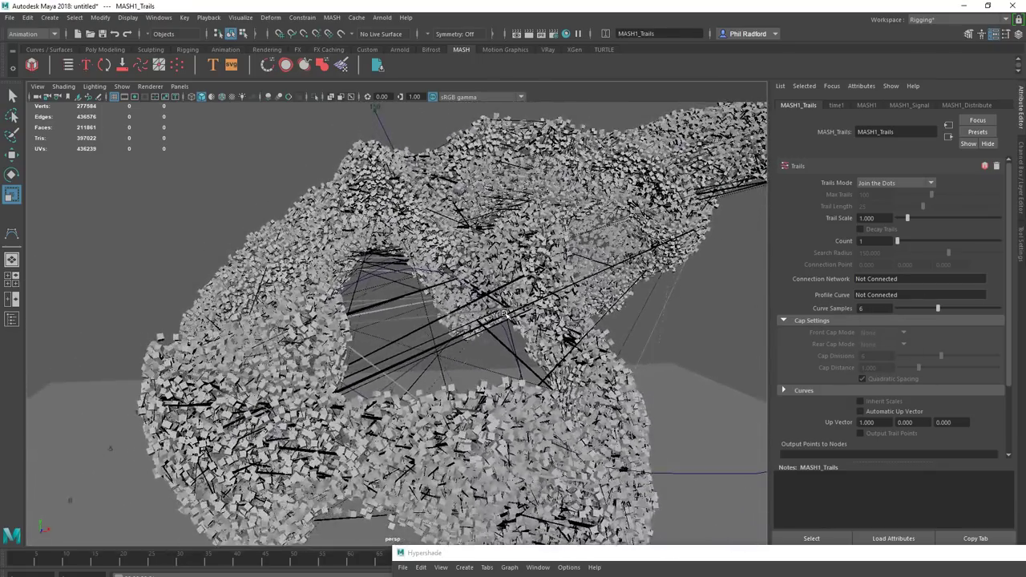
{"action": "left_click_drag", "start_coordinate": [488, 320], "coordinate": [521, 317], "text": "alt"}
{"action": "right_click_drag", "start_coordinate": [521, 317], "coordinate": [468, 306], "text": "alt"}
{"action": "left_click_drag", "start_coordinate": [577, 453], "coordinate": [579, 481], "text": "alt"}
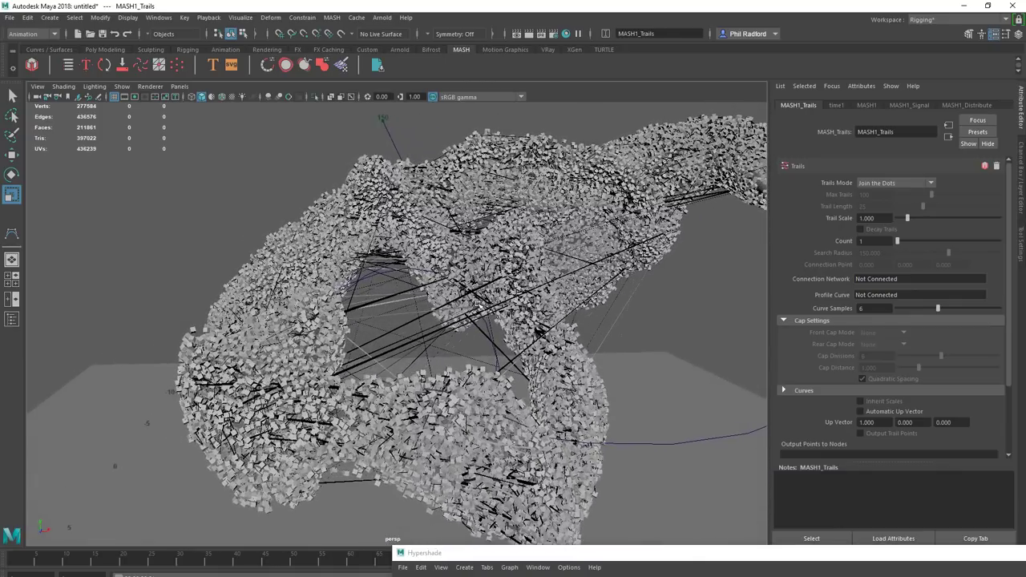
{"action": "left_click_drag", "start_coordinate": [449, 322], "coordinate": [521, 337], "text": "alt"}
{"action": "right_click_drag", "start_coordinate": [521, 337], "coordinate": [463, 362], "text": "alt"}
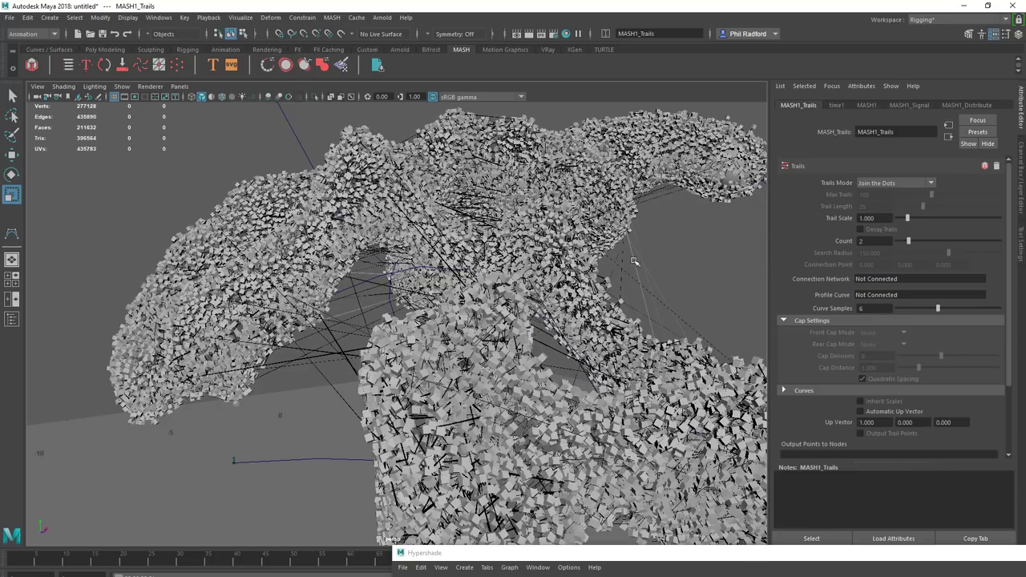
Step: Select the trails mesh and assign VRayMtl1 to it from Hypershade
{"action": "left_click", "coordinate": [672, 312]}
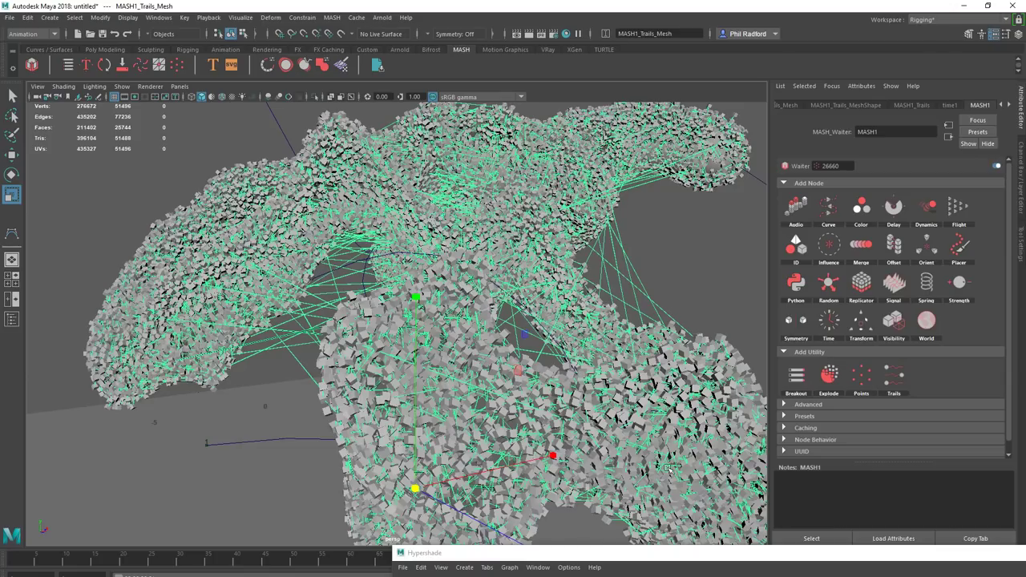
{"action": "left_click_drag", "start_coordinate": [686, 558], "coordinate": [846, 221]}
{"action": "right_click_drag", "start_coordinate": [602, 329], "coordinate": [590, 306]}
Step: Darken VRayMtl1's Reflection Color to grey and set its Refraction Color to black
{"action": "left_click", "coordinate": [596, 315]}
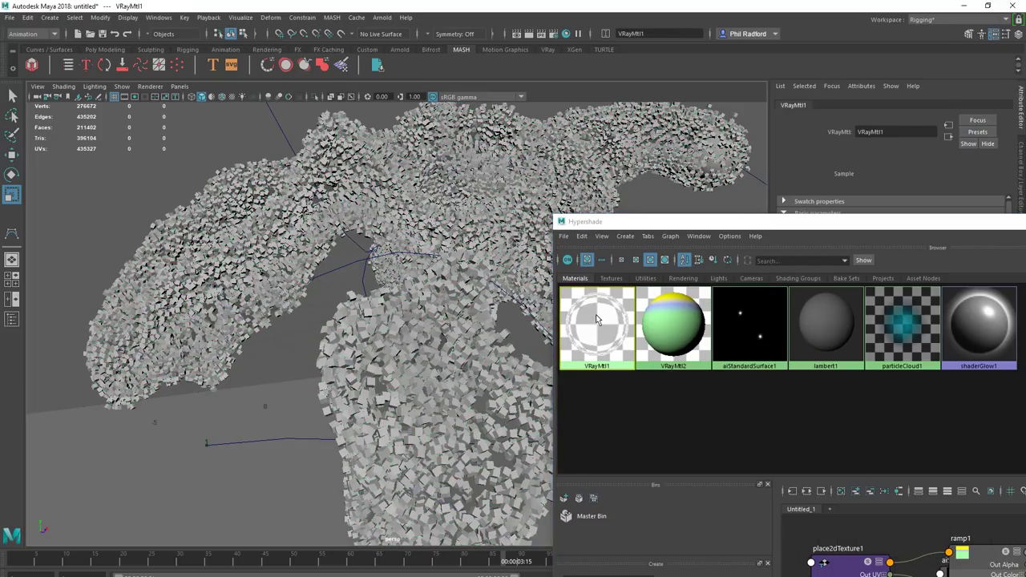
{"action": "left_click", "coordinate": [915, 205]}
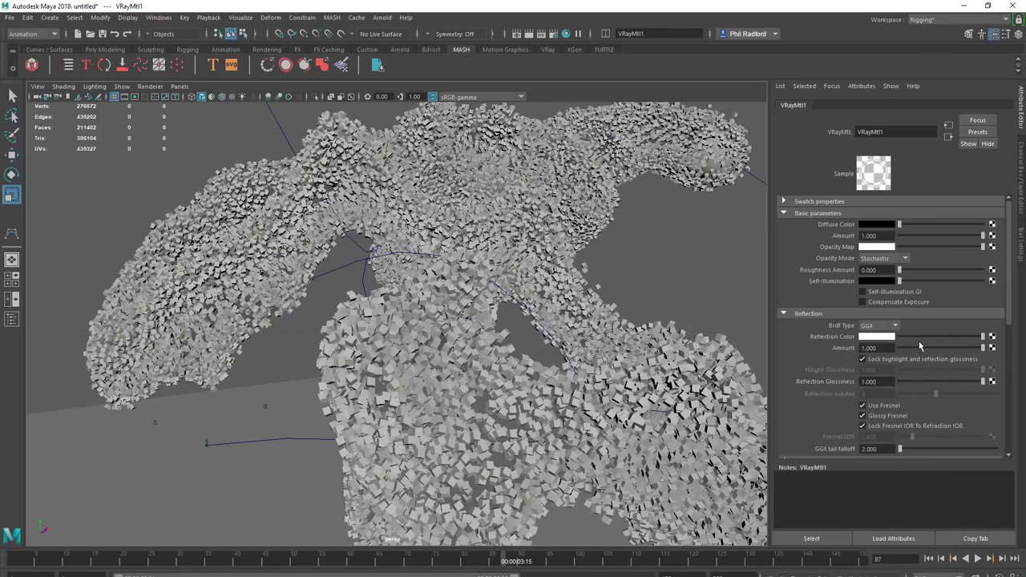
{"action": "left_click_drag", "start_coordinate": [927, 337], "coordinate": [910, 337]}
{"action": "scroll", "coordinate": [929, 383], "scroll_direction": "down", "scroll_amount": 2}
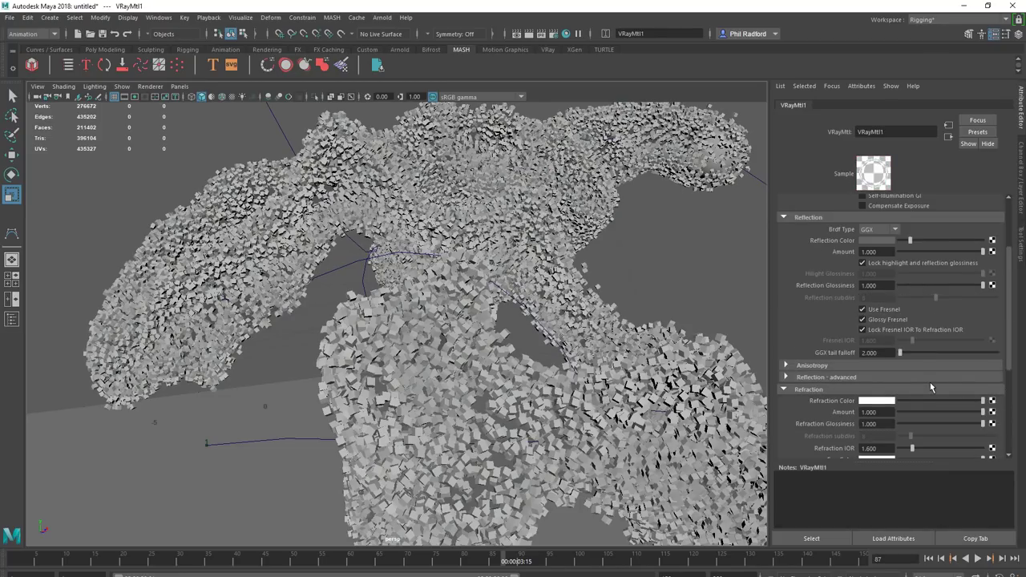
{"action": "left_click_drag", "start_coordinate": [918, 400], "coordinate": [899, 400]}
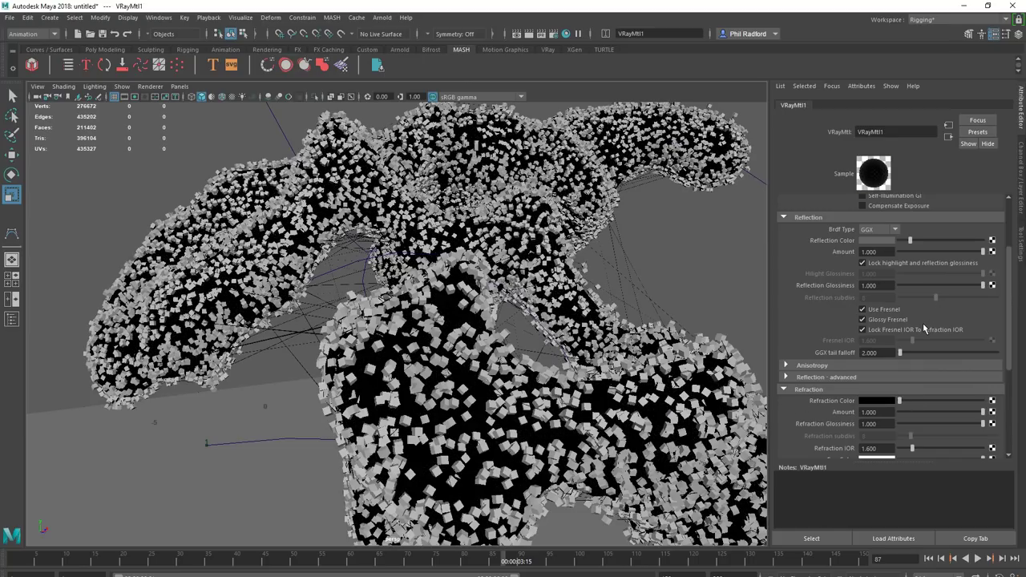
{"action": "scroll", "coordinate": [924, 323], "scroll_direction": "up", "scroll_amount": 2}
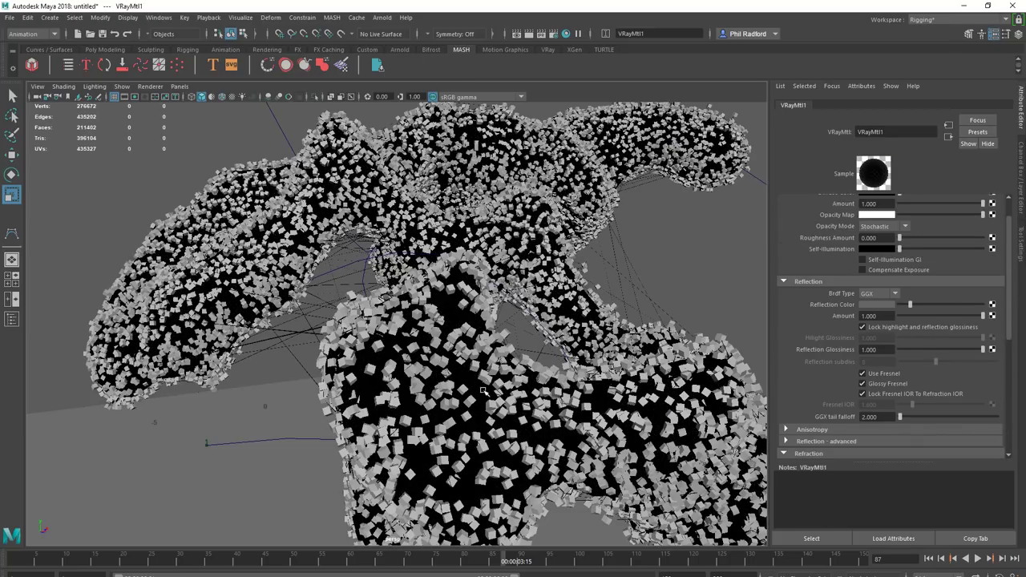
Step: Select the Bifrost liquid mesh beneath the cubes and examine it together with the trails from a closer view
{"action": "left_click", "coordinate": [483, 390]}
{"action": "left_click", "coordinate": [480, 397]}
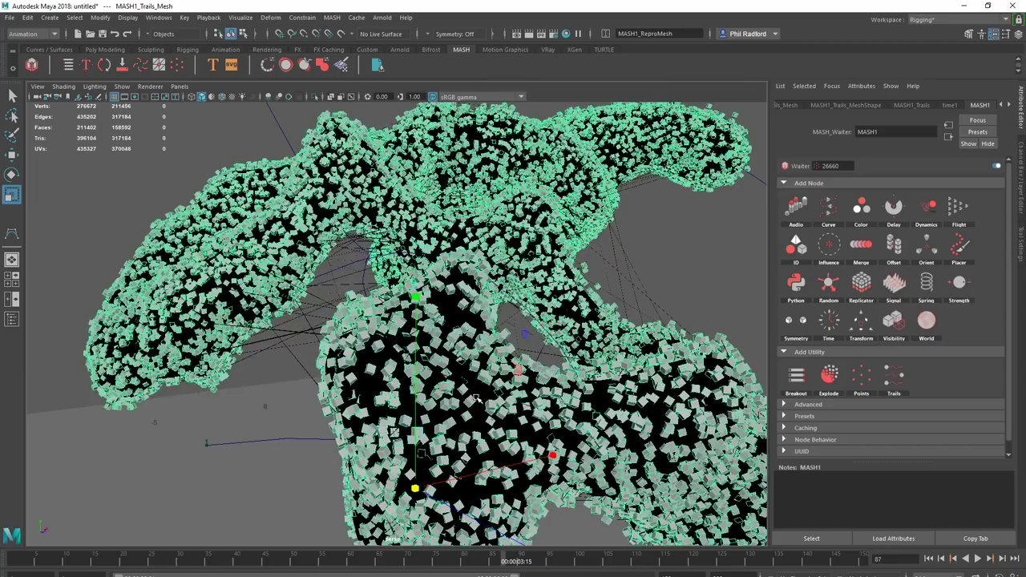
{"action": "left_click", "coordinate": [485, 395]}
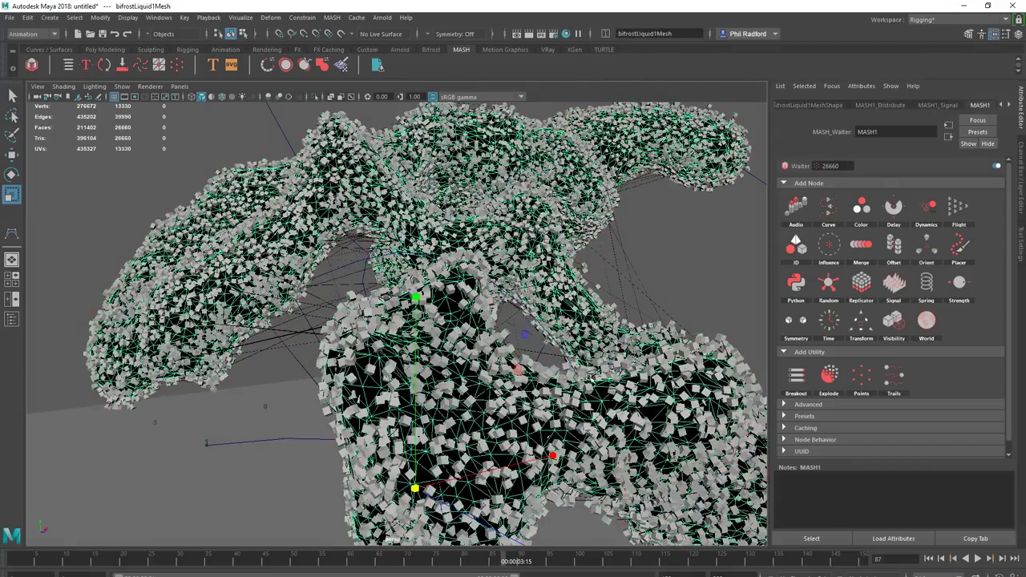
{"action": "middle_click_drag", "start_coordinate": [485, 396], "coordinate": [469, 395], "text": "alt"}
{"action": "right_click_drag", "start_coordinate": [469, 395], "coordinate": [533, 395], "text": "alt"}
{"action": "middle_click_drag", "start_coordinate": [533, 396], "coordinate": [522, 416], "text": "alt"}
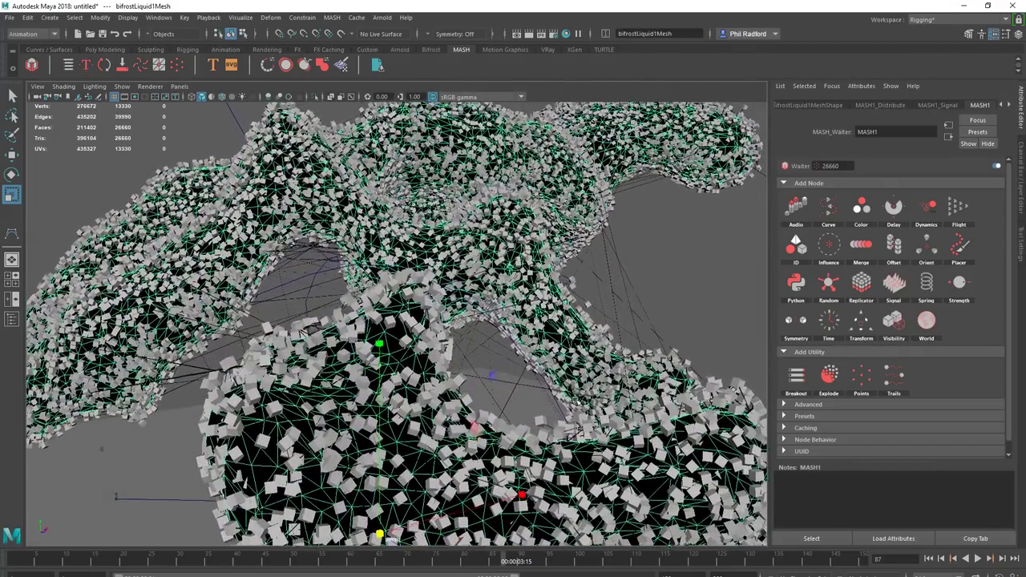
{"action": "left_click_drag", "start_coordinate": [574, 401], "coordinate": [611, 392], "text": "alt"}
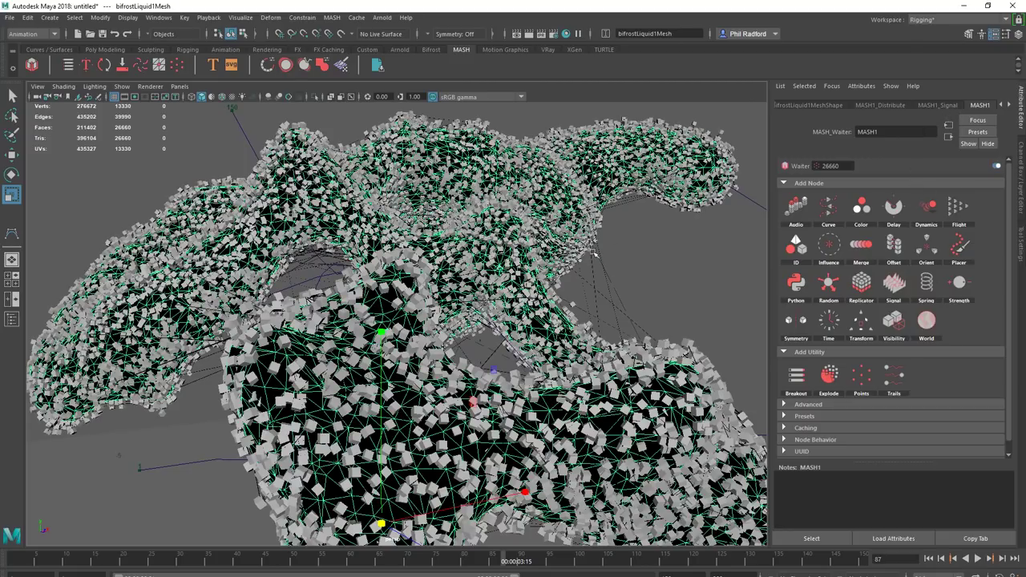
Step: Select VRayMtl1 in Hypershade and change its Diffuse Color to a pale yellow
{"action": "left_click", "coordinate": [566, 33]}
{"action": "left_click", "coordinate": [589, 319]}
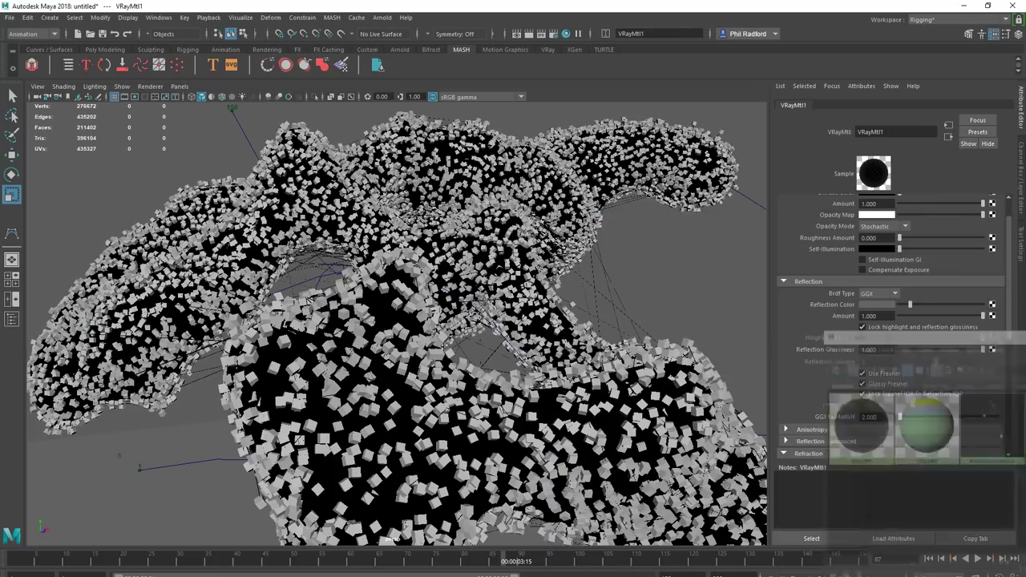
{"action": "scroll", "coordinate": [918, 241], "scroll_direction": "up", "scroll_amount": 1}
{"action": "left_click", "coordinate": [864, 225]}
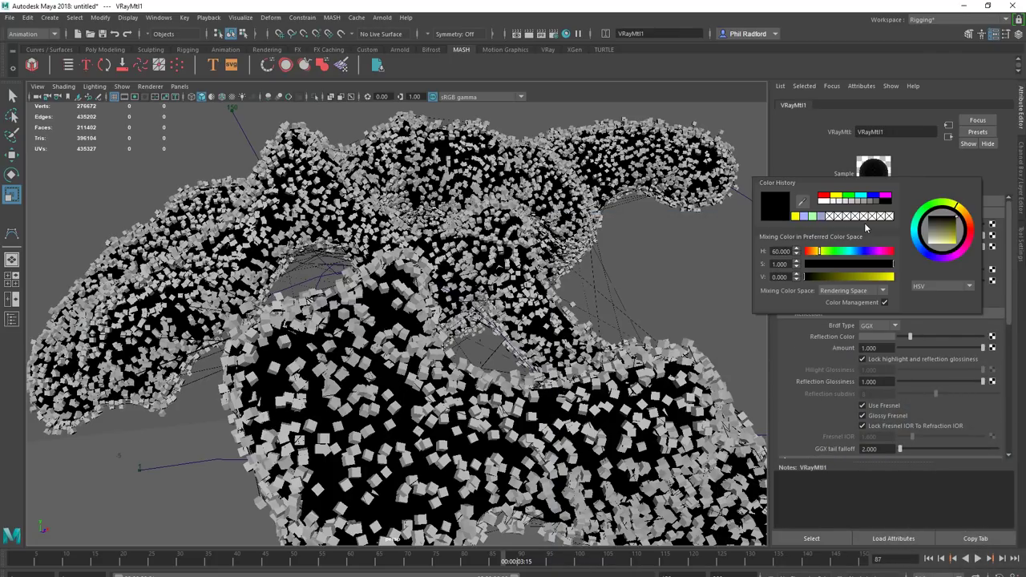
{"action": "left_click", "coordinate": [875, 226]}
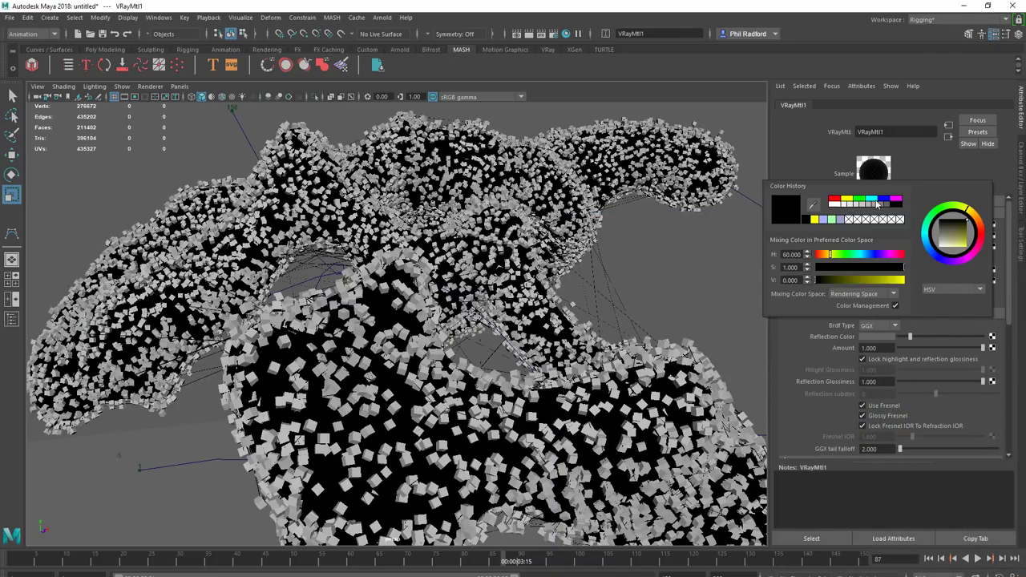
{"action": "left_click_drag", "start_coordinate": [954, 247], "coordinate": [957, 251]}
Step: Start a V-Ray preview render from a slightly turned view and set the depth-of-field focus on the foreground cubes
{"action": "left_click_drag", "start_coordinate": [526, 304], "coordinate": [505, 297], "text": "alt"}
{"action": "left_click", "coordinate": [541, 34]}
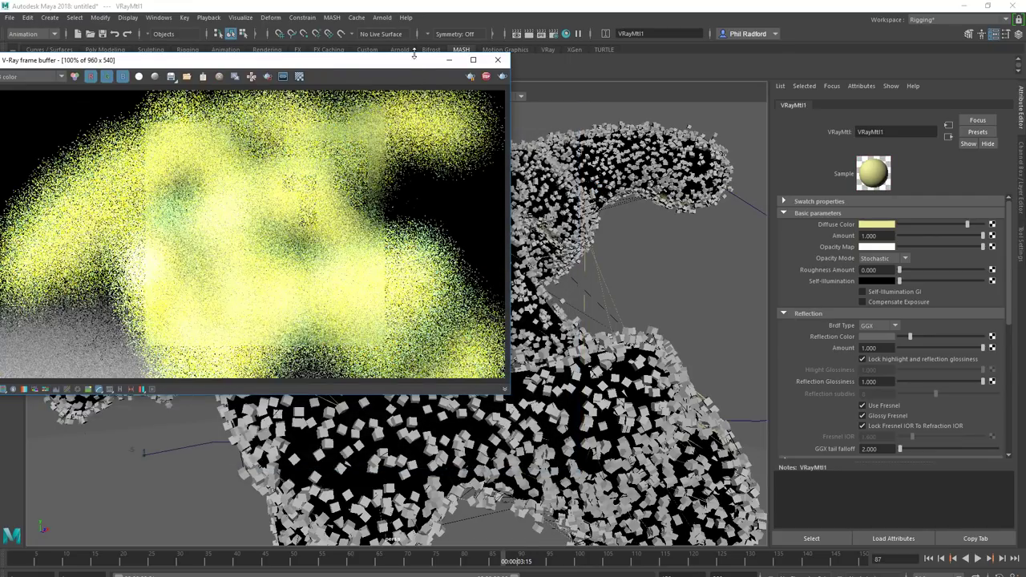
{"action": "right_click", "coordinate": [299, 254]}
{"action": "left_click", "coordinate": [314, 280]}
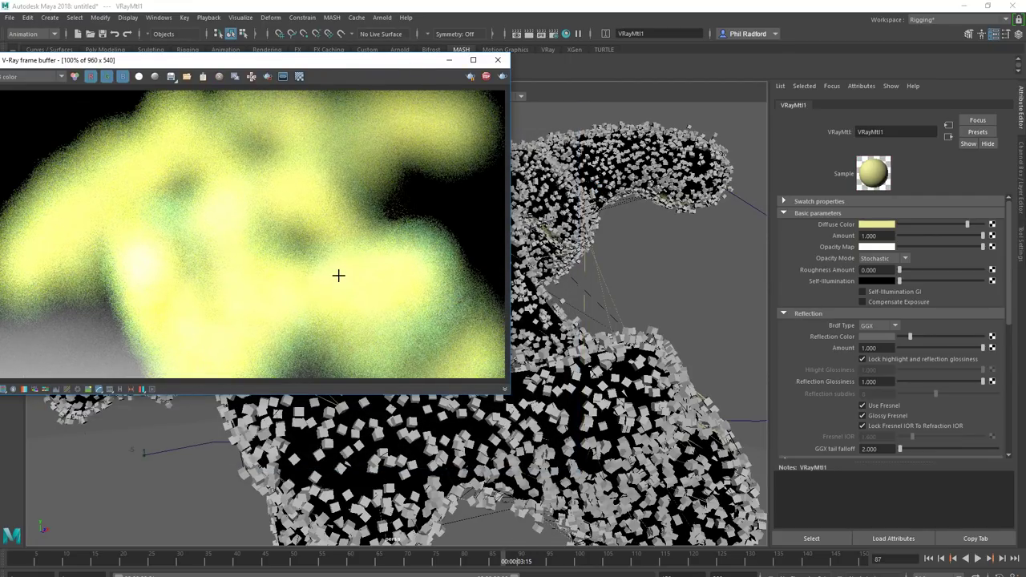
{"action": "left_click", "coordinate": [338, 275]}
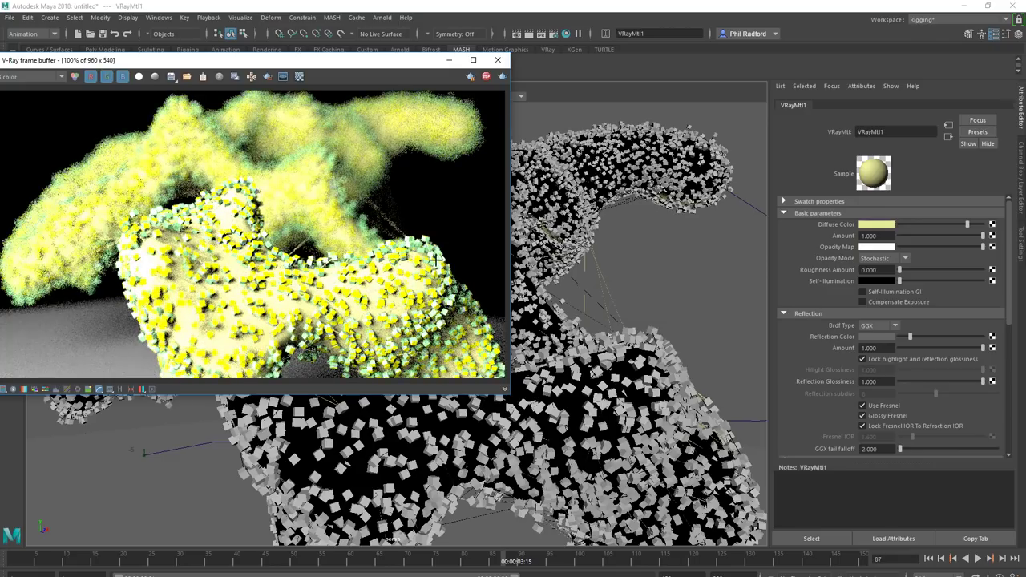
Step: Set the depth-of-field Aperture to 0.100 in Render Settings, close the settings, and move the frame buffer fully into view
{"action": "left_click", "coordinate": [561, 36]}
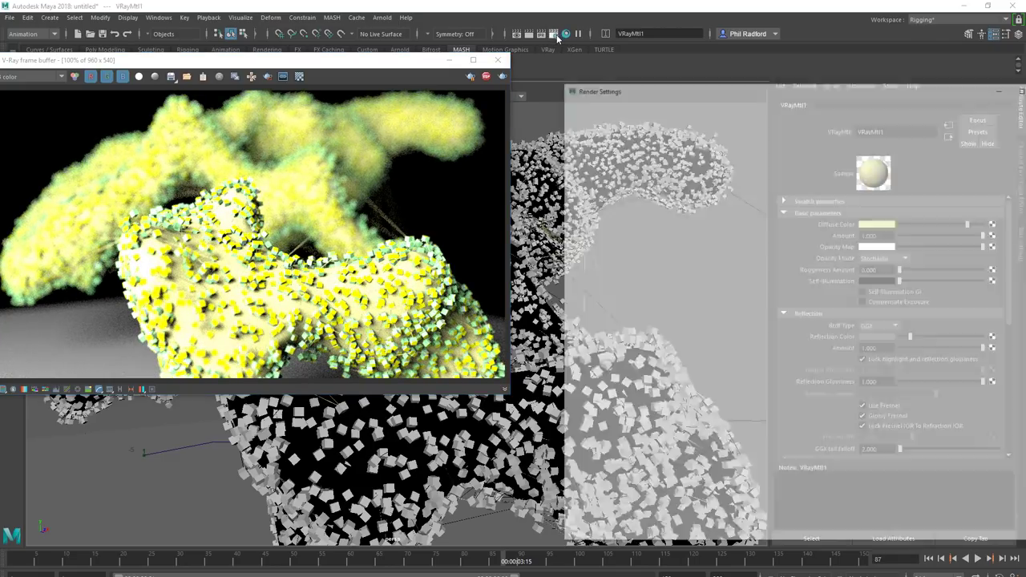
{"action": "left_click", "coordinate": [590, 159]}
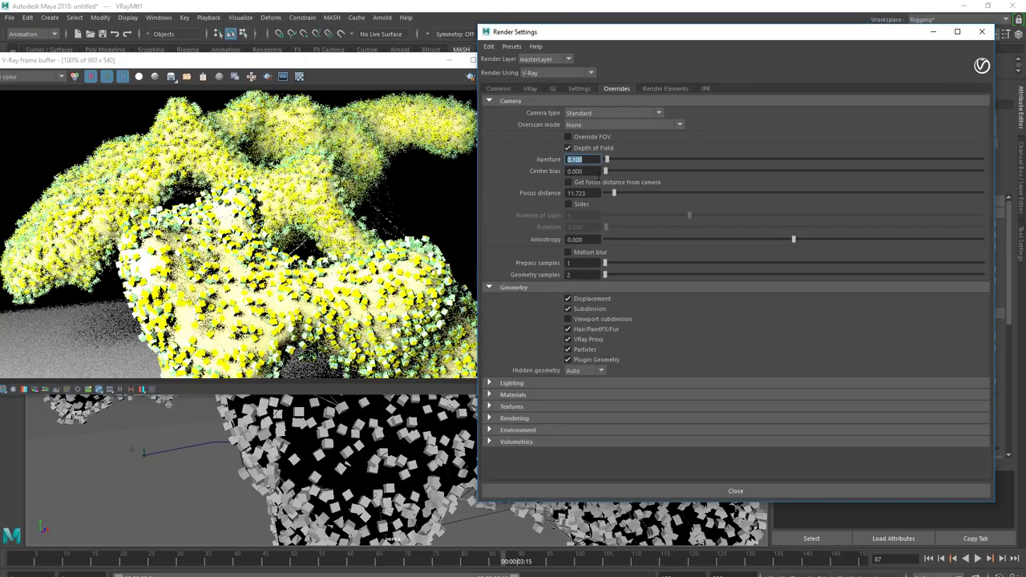
{"action": "left_click", "coordinate": [653, 491]}
{"action": "left_click_drag", "start_coordinate": [371, 64], "coordinate": [458, 70]}
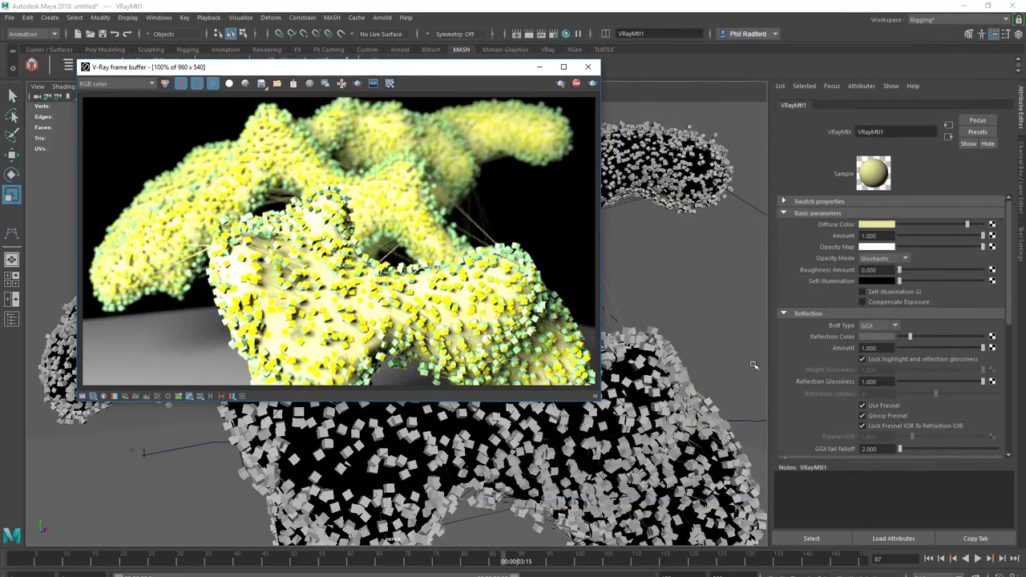
Step: Reframe the scene to a closer, turned view and set the depth-of-field focus in the V-Ray render on the cubes near the middle
{"action": "middle_click_drag", "start_coordinate": [670, 359], "coordinate": [699, 389], "text": "alt"}
{"action": "right_click_drag", "start_coordinate": [699, 390], "coordinate": [725, 388], "text": "alt"}
{"action": "left_click_drag", "start_coordinate": [723, 389], "coordinate": [533, 431], "text": "alt"}
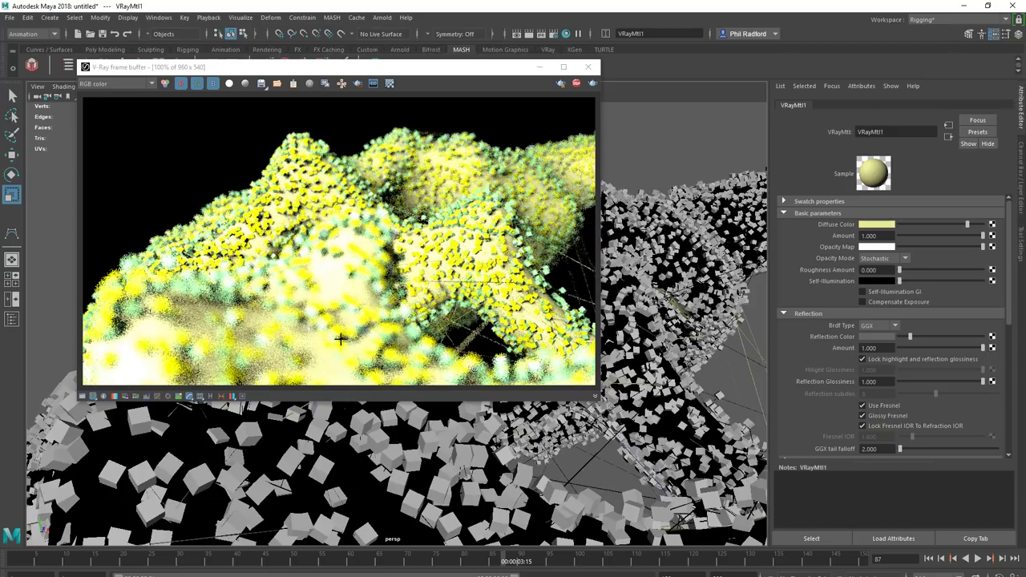
{"action": "left_click", "coordinate": [332, 298]}
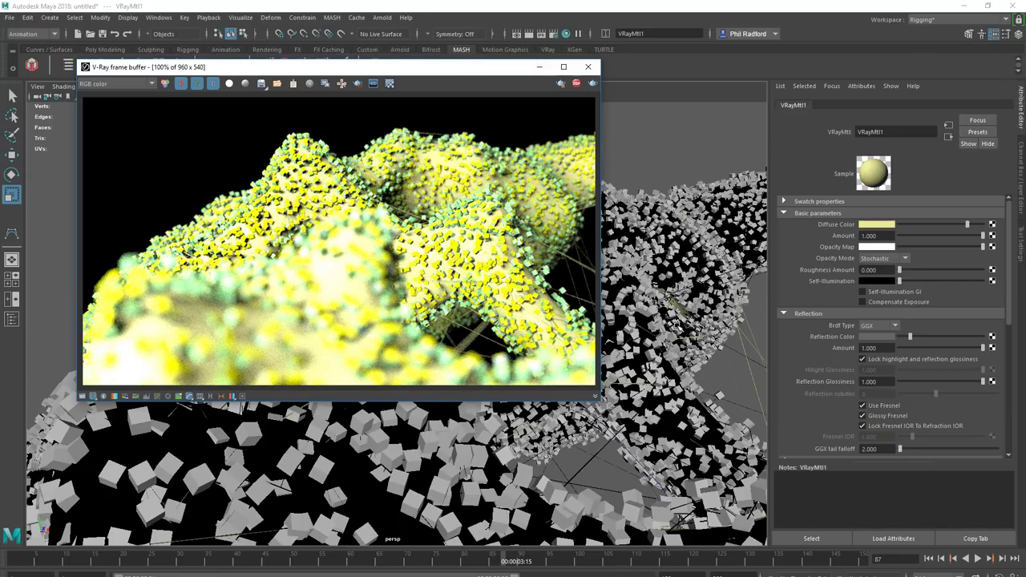
Step: Examine the depth-of-field blur on the cubes from several distances and angles in the V-Ray render, and close the frame buffer
{"action": "right_click_drag", "start_coordinate": [675, 323], "coordinate": [627, 413], "text": "alt"}
{"action": "left_click_drag", "start_coordinate": [628, 414], "coordinate": [664, 423], "text": "alt"}
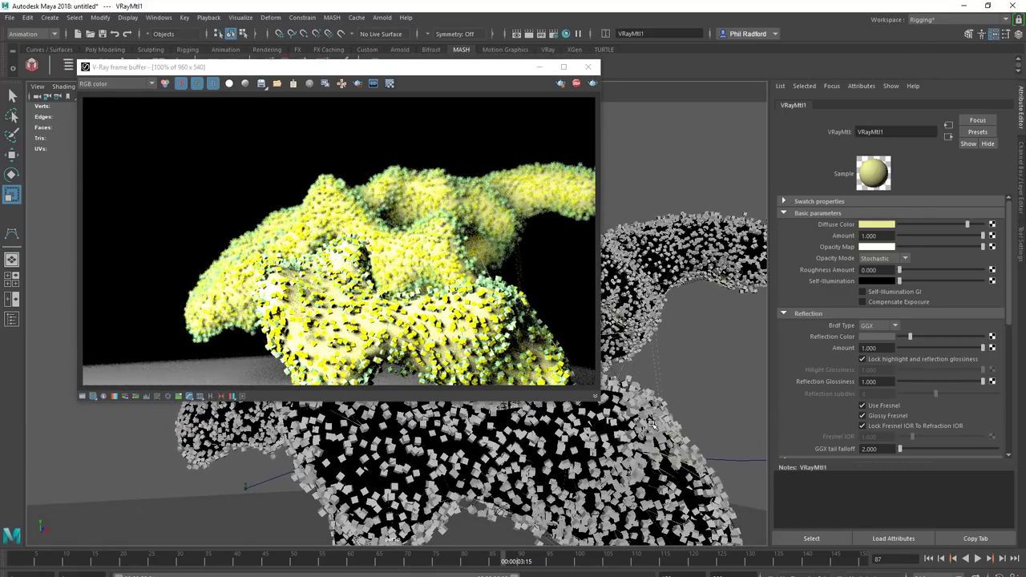
{"action": "scroll", "coordinate": [655, 422], "scroll_direction": "up", "scroll_amount": 5}
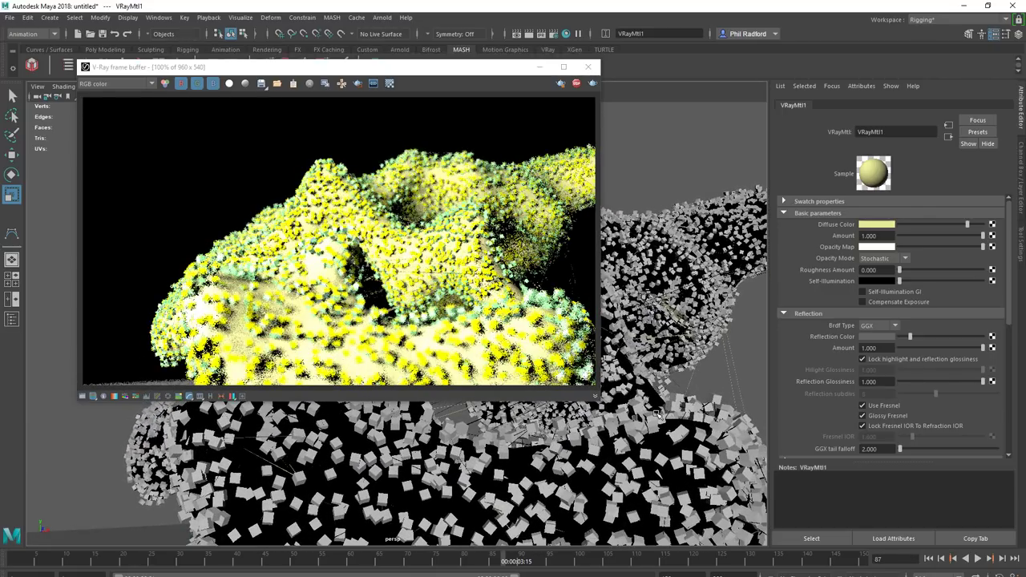
{"action": "scroll", "coordinate": [657, 416], "scroll_direction": "up", "scroll_amount": 5}
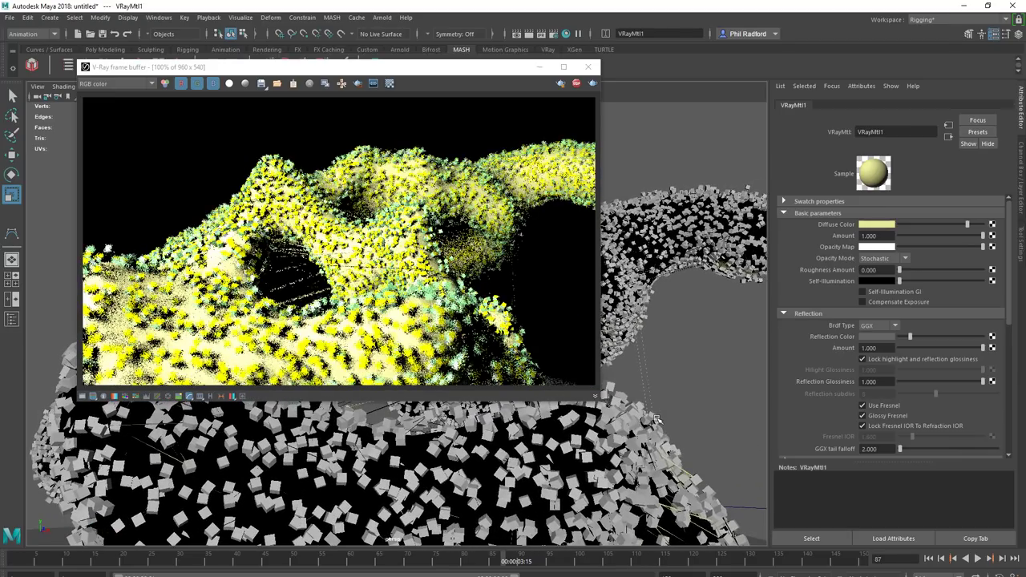
{"action": "left_click_drag", "start_coordinate": [657, 418], "coordinate": [659, 433], "text": "alt"}
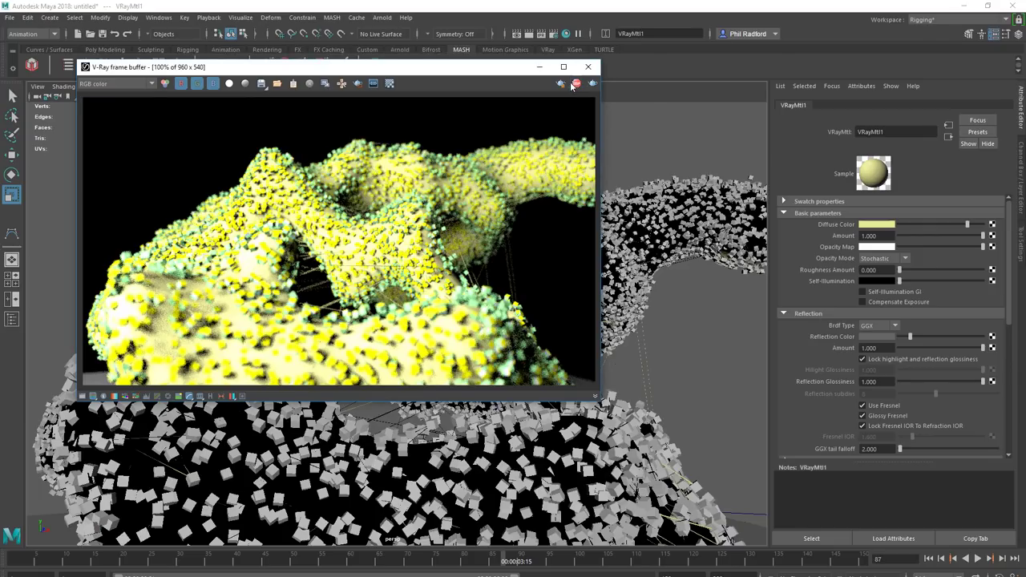
{"action": "left_click", "coordinate": [588, 67]}
Step: Select the MASH trails mesh between the liquid's branches and show its MASH1_Trails attributes
{"action": "left_click_drag", "start_coordinate": [708, 426], "coordinate": [655, 380], "text": "alt"}
{"action": "left_click", "coordinate": [639, 352]}
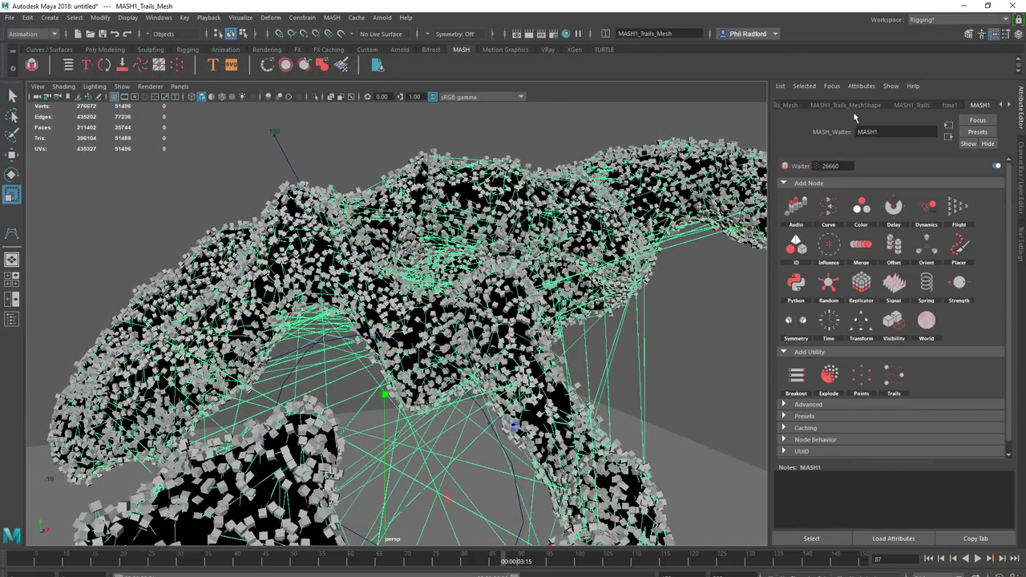
{"action": "left_click", "coordinate": [909, 105]}
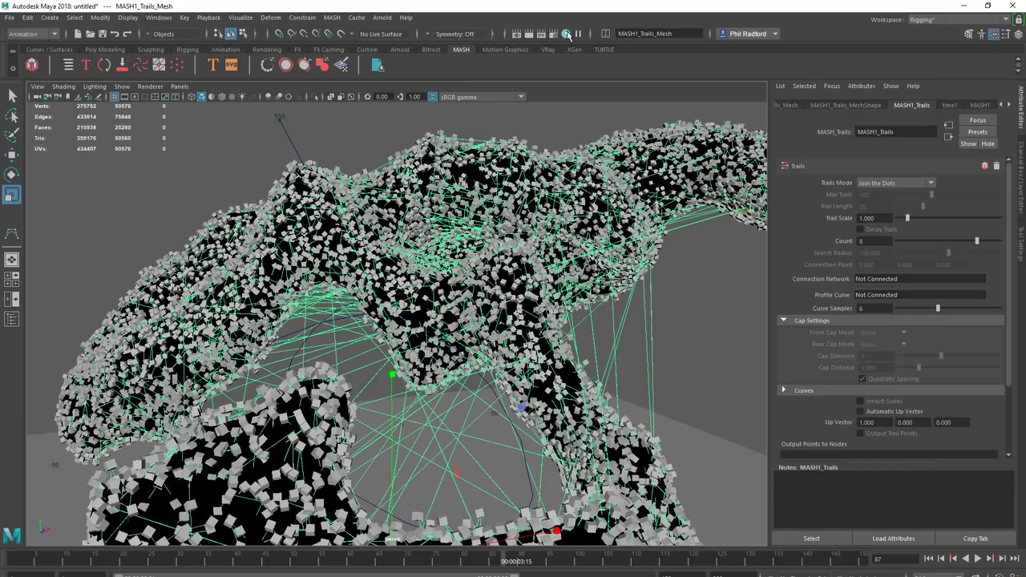
Step: Create a V-Ray Fast SSS2 material in Hypershade, assign it to the Bifrost liquid mesh, and minimise Hypershade
{"action": "left_click", "coordinate": [567, 34]}
{"action": "left_click_drag", "start_coordinate": [665, 228], "coordinate": [540, 24]}
{"action": "left_click", "coordinate": [543, 447]}
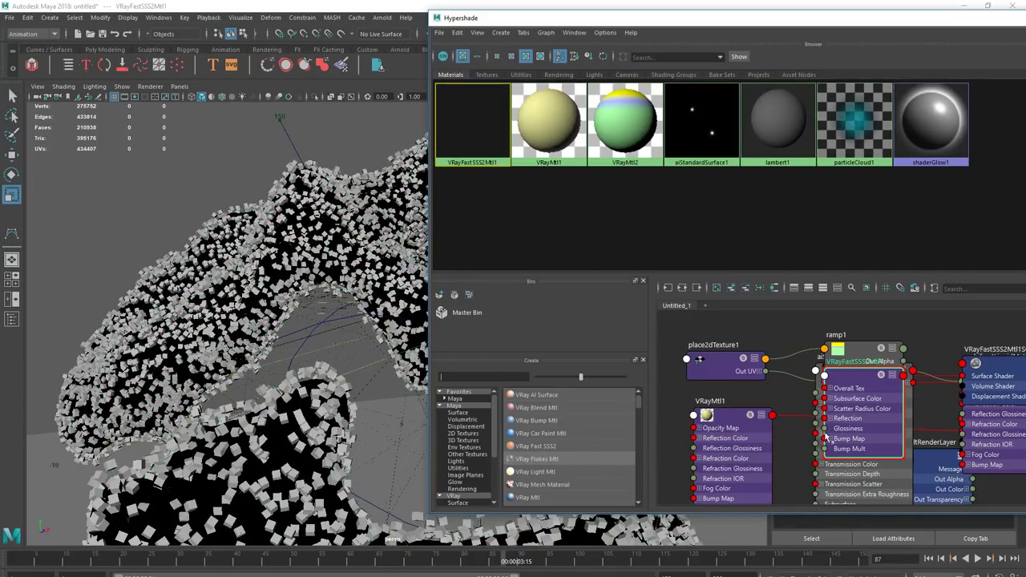
{"action": "left_click", "coordinate": [415, 340]}
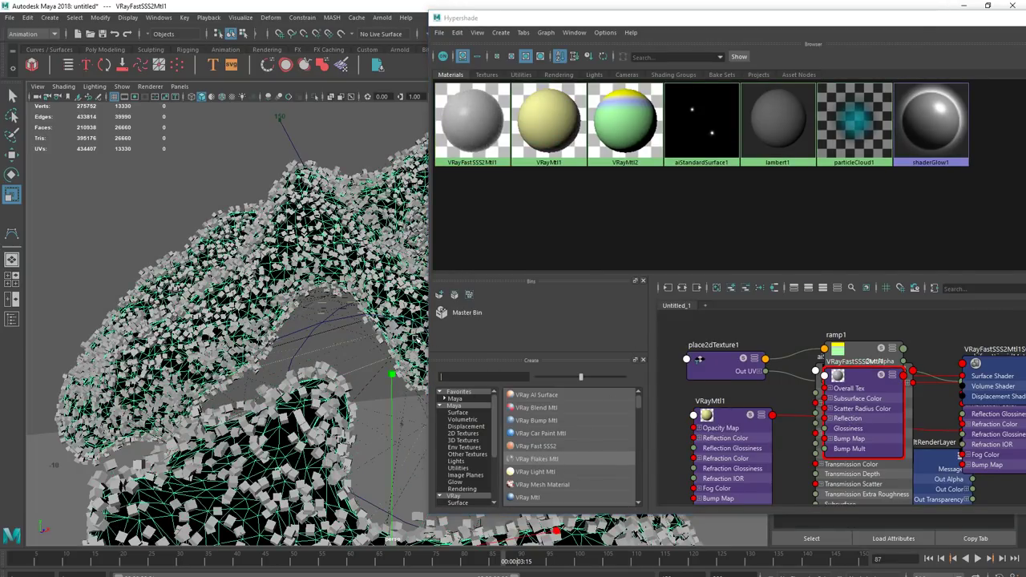
{"action": "right_click", "coordinate": [837, 376]}
{"action": "right_click_drag", "start_coordinate": [836, 375], "coordinate": [833, 340]}
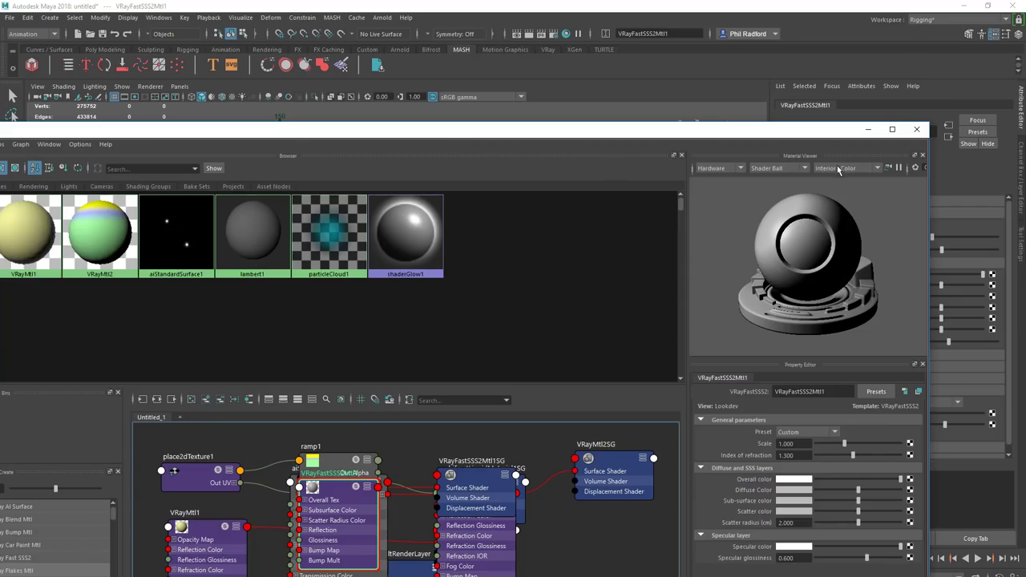
{"action": "left_click", "coordinate": [868, 130]}
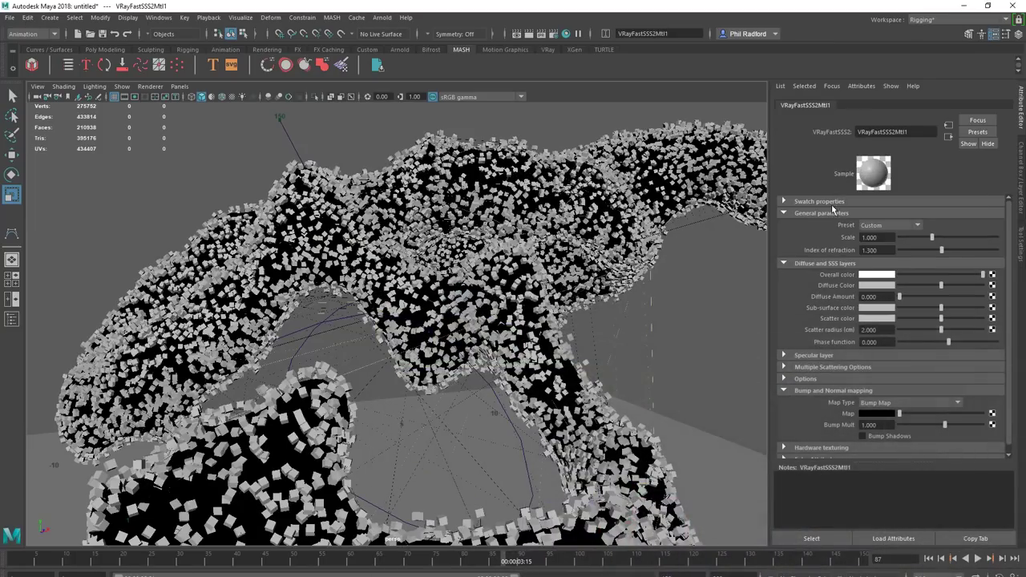
Step: Set the Fast SSS2 material's preset to Milk (skimmed) and preview it in a V-Ray render from a closer view
{"action": "left_click", "coordinate": [890, 226]}
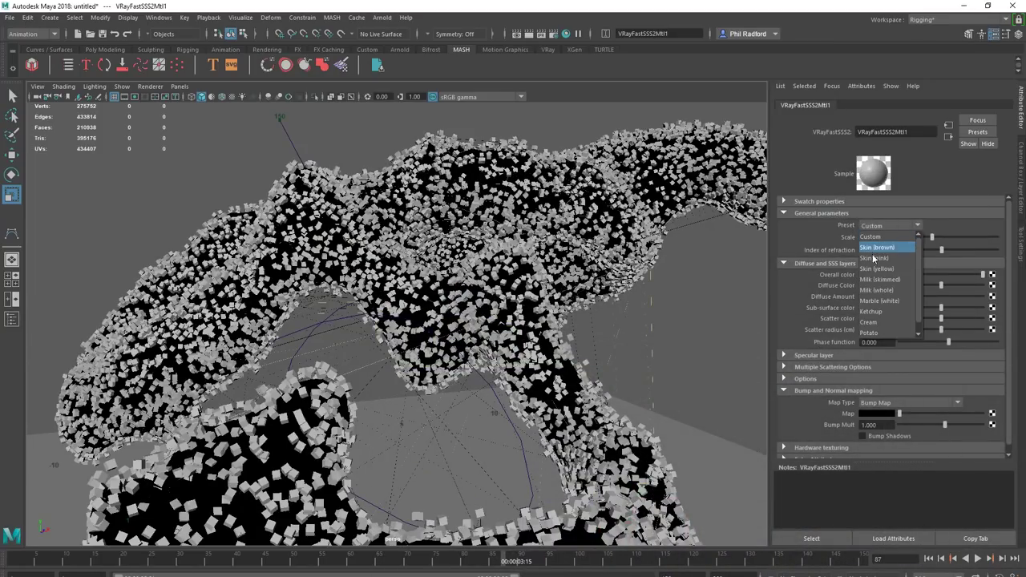
{"action": "left_click", "coordinate": [895, 280]}
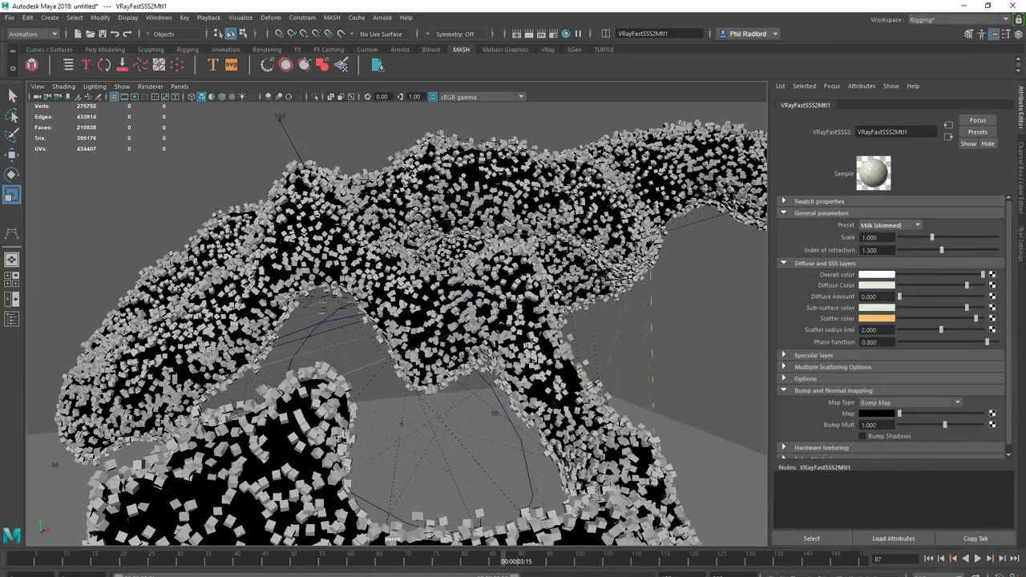
{"action": "left_click", "coordinate": [541, 33]}
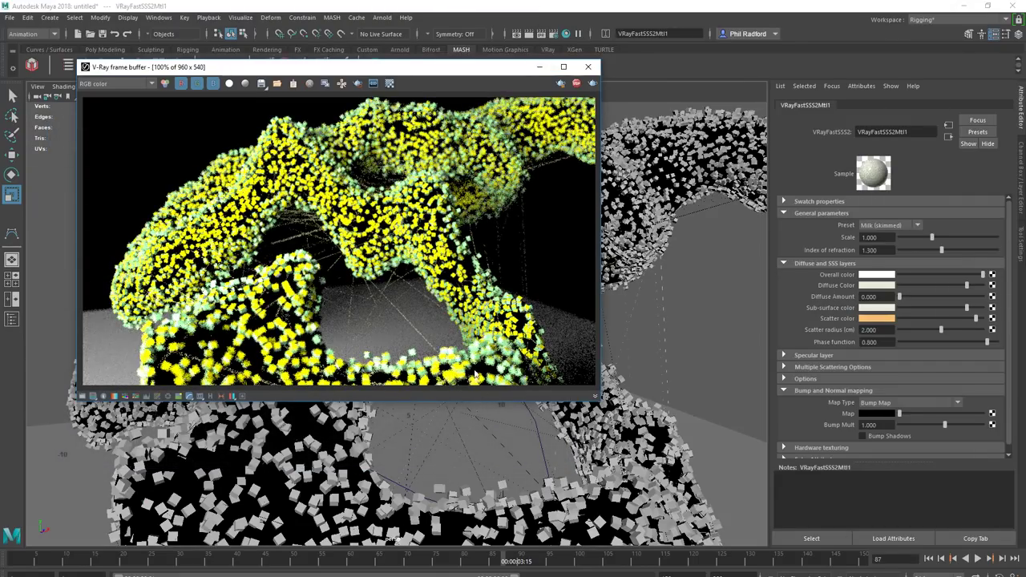
{"action": "left_click_drag", "start_coordinate": [472, 76], "coordinate": [715, 62]}
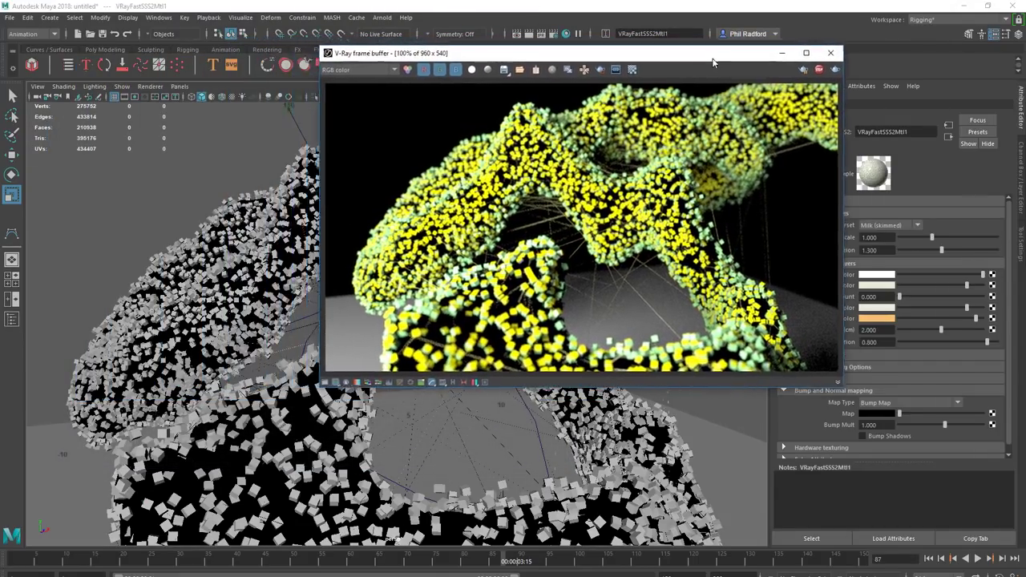
{"action": "left_click_drag", "start_coordinate": [206, 333], "coordinate": [267, 340], "text": "alt"}
{"action": "scroll", "coordinate": [203, 321], "scroll_direction": "up", "scroll_amount": 5}
Step: Select bifrostLiquid1 in the Outliner, minimise the frame buffer, and show the liquidShape1 attributes
{"action": "left_click", "coordinate": [158, 16]}
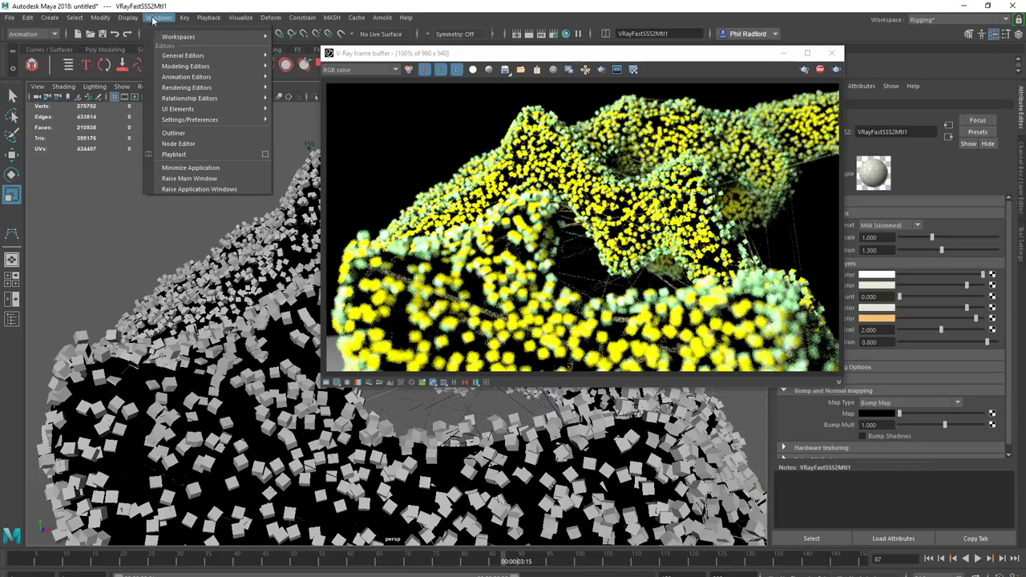
{"action": "left_click", "coordinate": [184, 145]}
{"action": "left_click", "coordinate": [335, 137]}
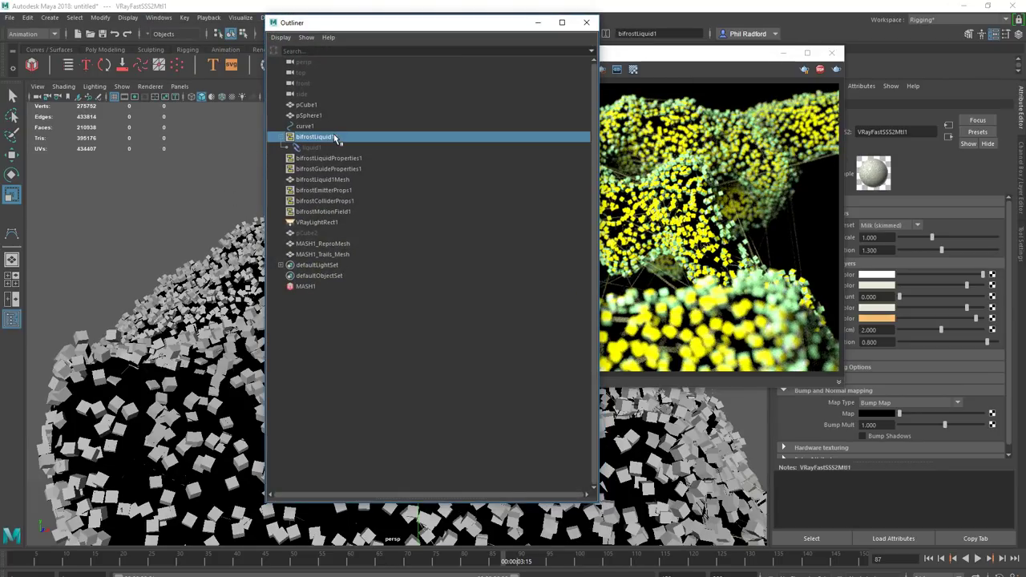
{"action": "left_click", "coordinate": [779, 56]}
{"action": "left_click", "coordinate": [781, 55]}
{"action": "left_click", "coordinate": [927, 105]}
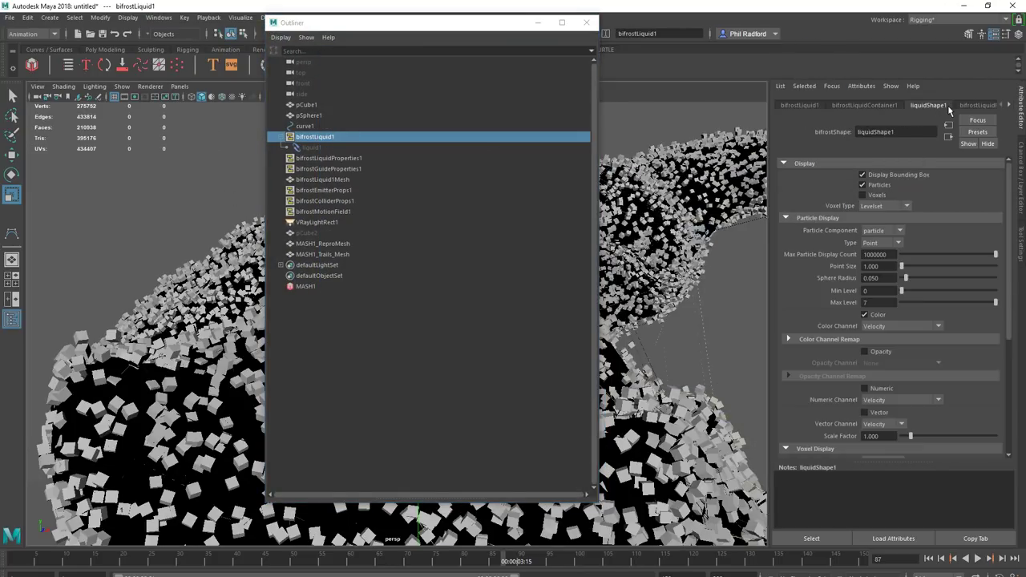
Step: Turn off Flip Face Normals in the Bifrost Meshing settings of liquidShape1
{"action": "scroll", "coordinate": [956, 363], "scroll_direction": "down", "scroll_amount": 5}
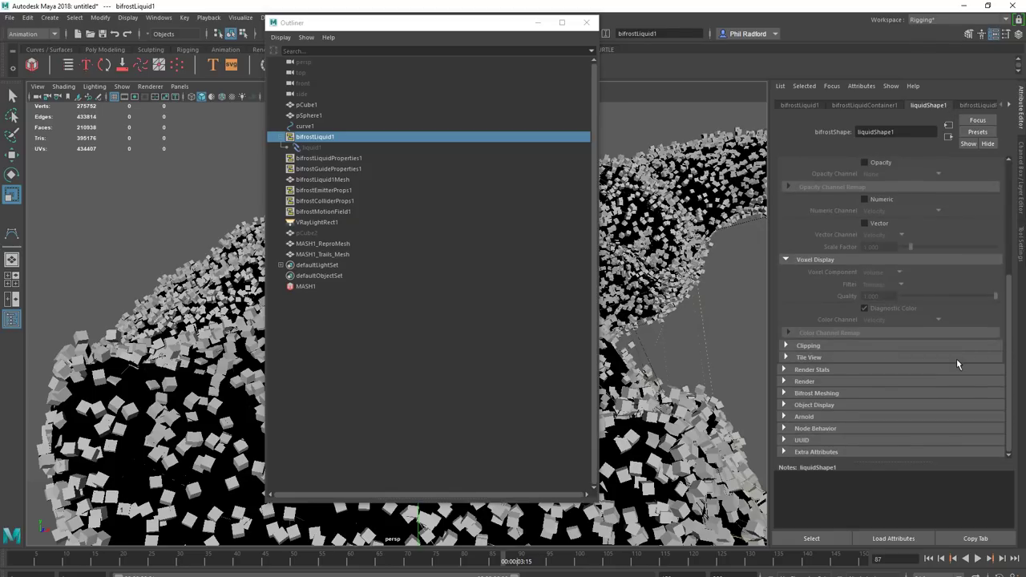
{"action": "left_click", "coordinate": [830, 394]}
{"action": "scroll", "coordinate": [822, 405], "scroll_direction": "down", "scroll_amount": 3}
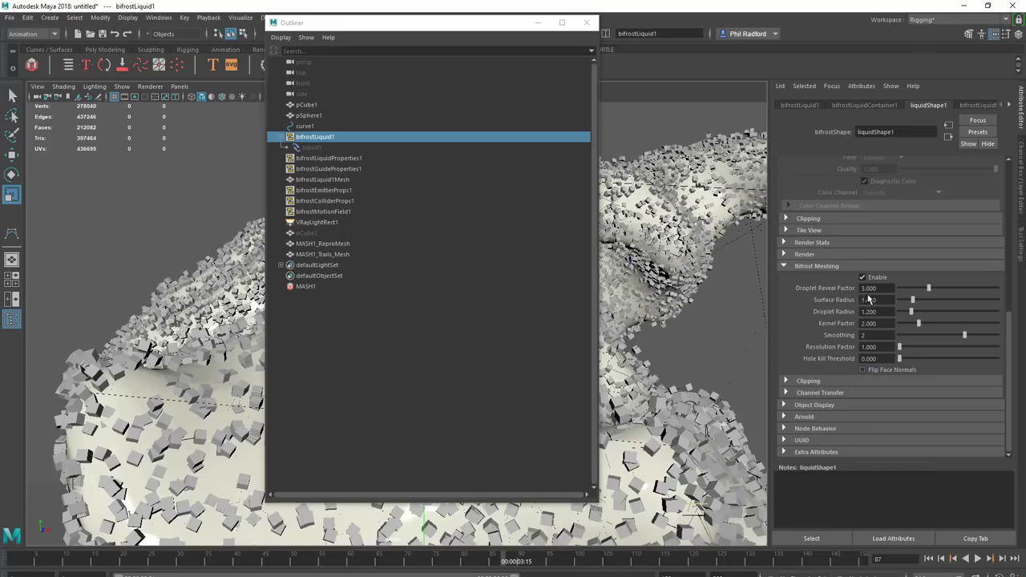
Step: Start a V-Ray preview render of the liquid, set the focus point on the foreground cubes, and move the frame buffer off the toolbars
{"action": "left_click_drag", "start_coordinate": [463, 26], "coordinate": [497, 87]}
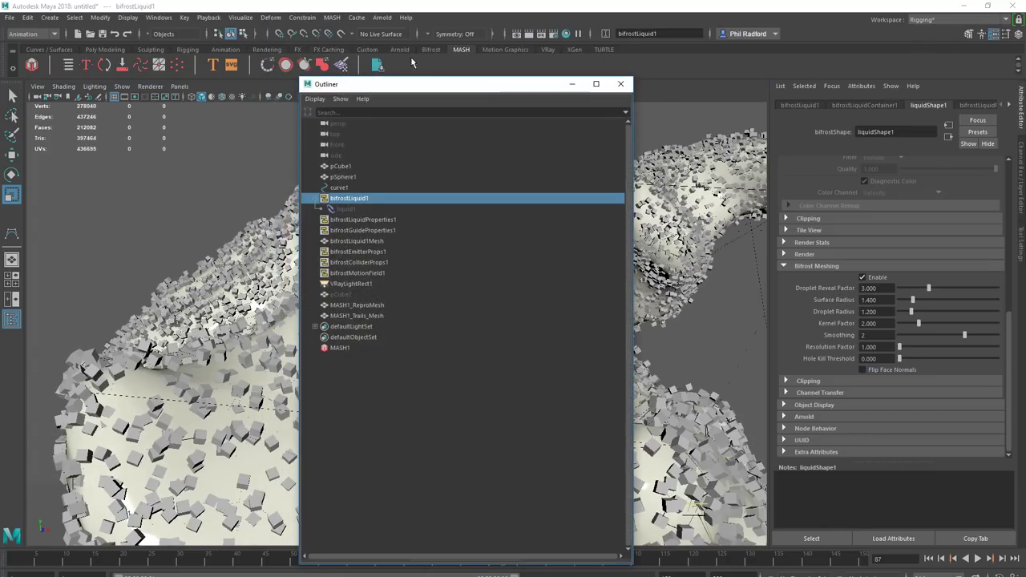
{"action": "left_click", "coordinate": [541, 34]}
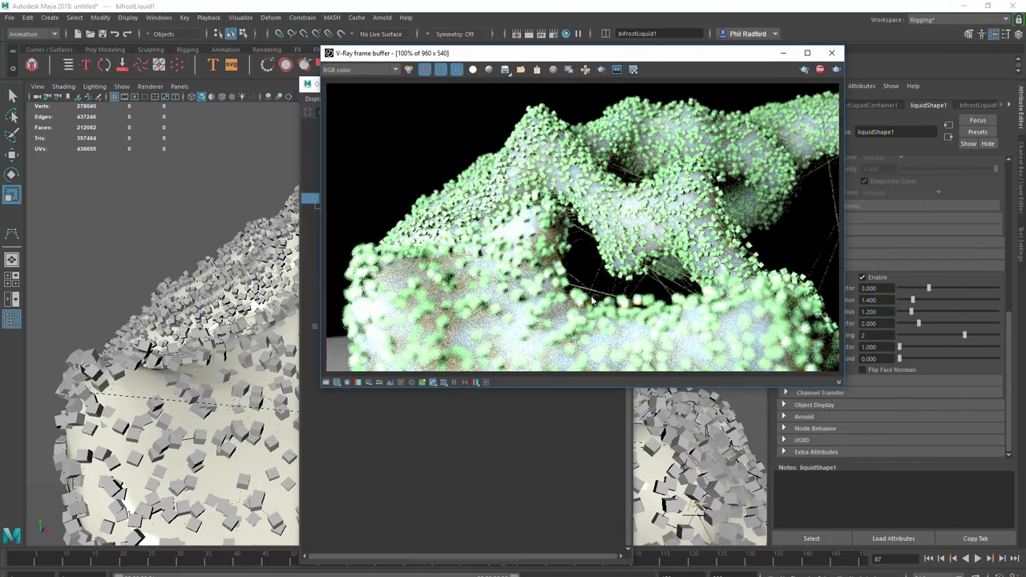
{"action": "right_click", "coordinate": [470, 287]}
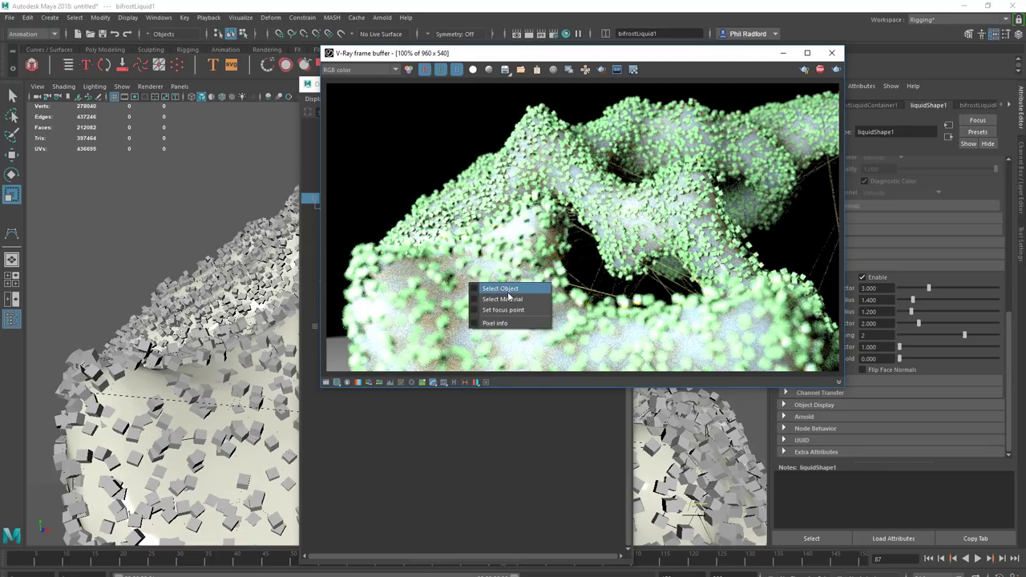
{"action": "left_click", "coordinate": [511, 311]}
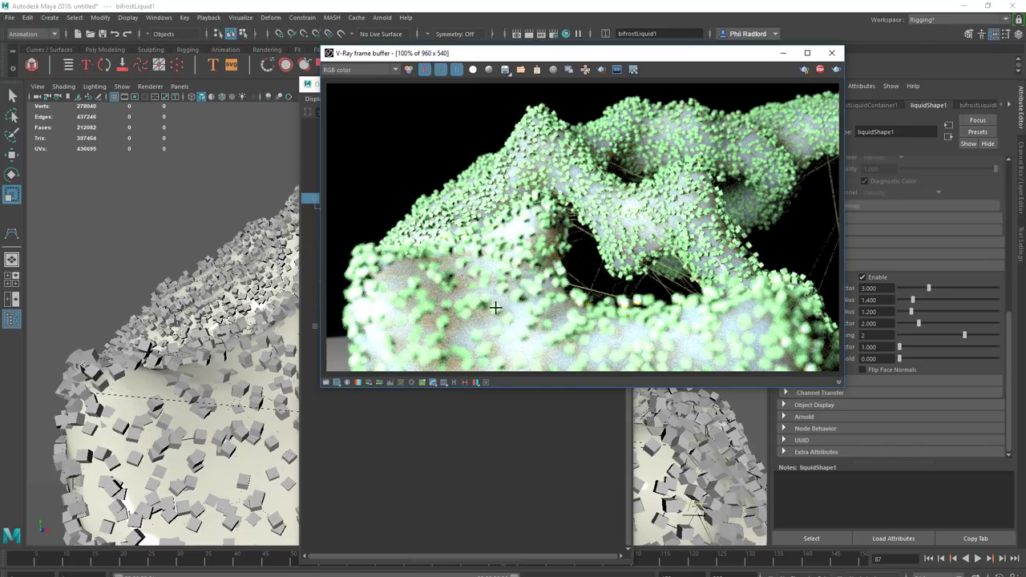
{"action": "left_click", "coordinate": [495, 308]}
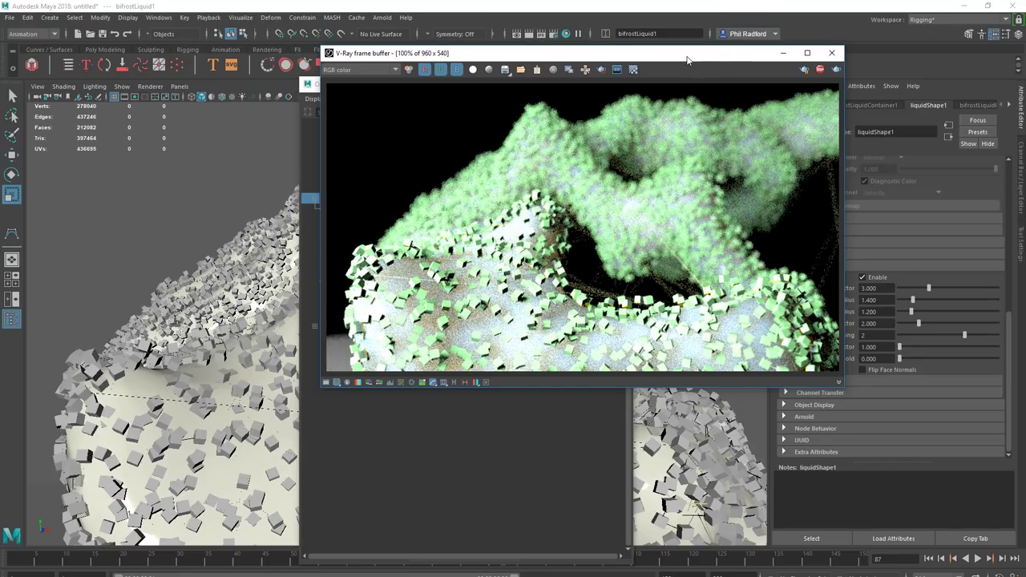
{"action": "left_click_drag", "start_coordinate": [687, 59], "coordinate": [698, 167]}
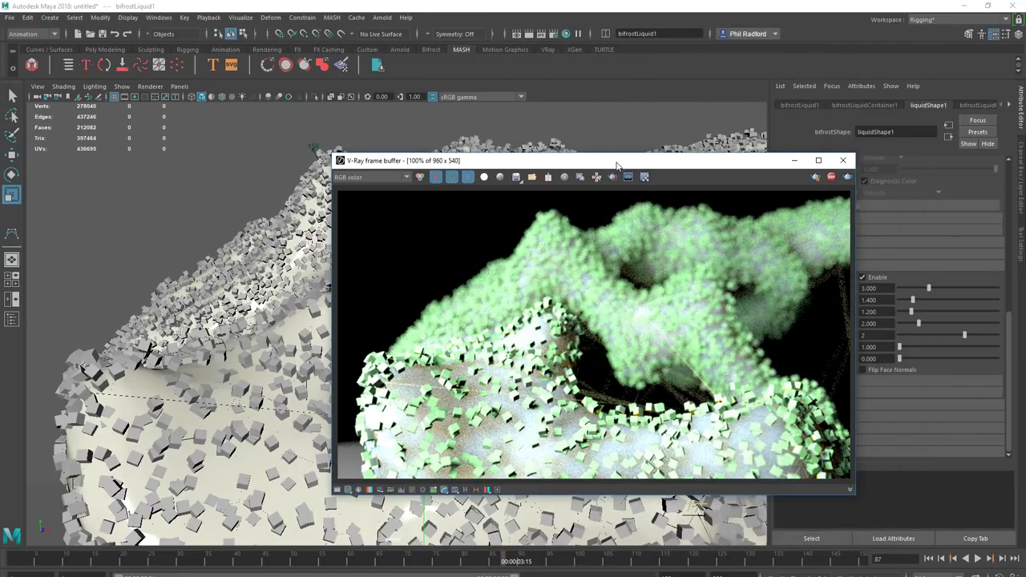
{"action": "left_click_drag", "start_coordinate": [616, 166], "coordinate": [494, 139]}
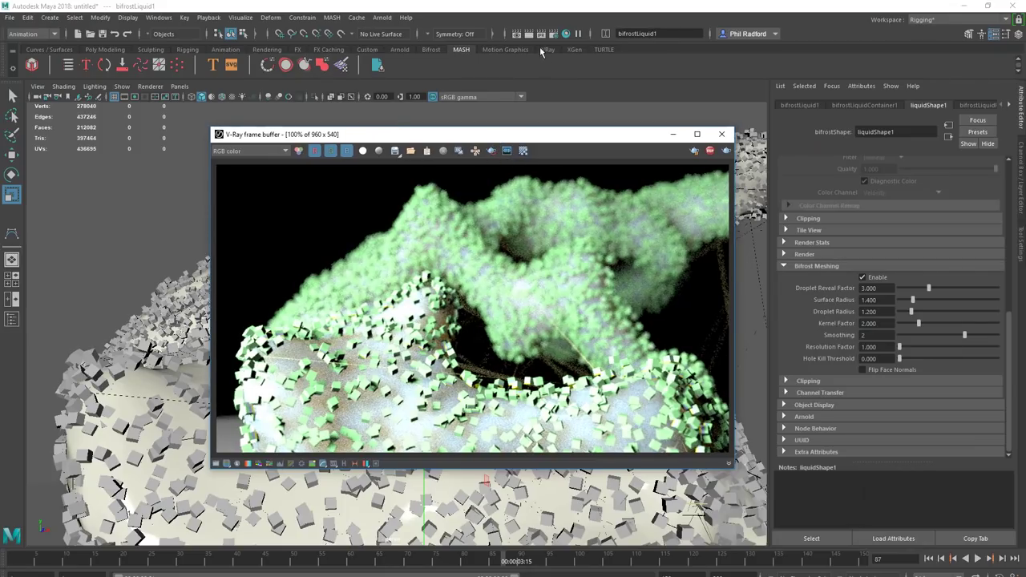
Step: Turn off the camera's Depth of Field in Render Settings, and close the settings and the frame buffer
{"action": "left_click", "coordinate": [541, 33]}
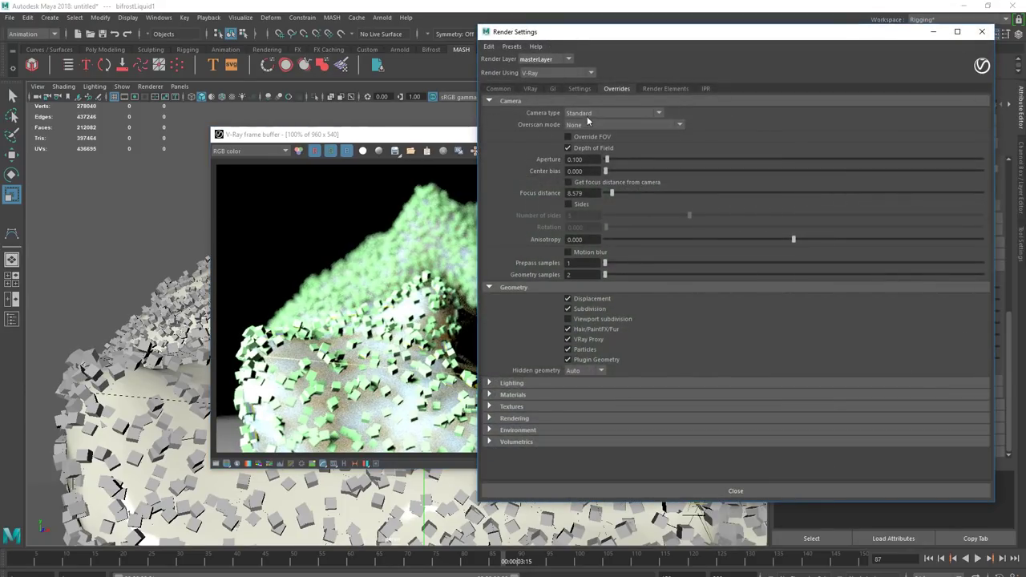
{"action": "left_click", "coordinate": [579, 152]}
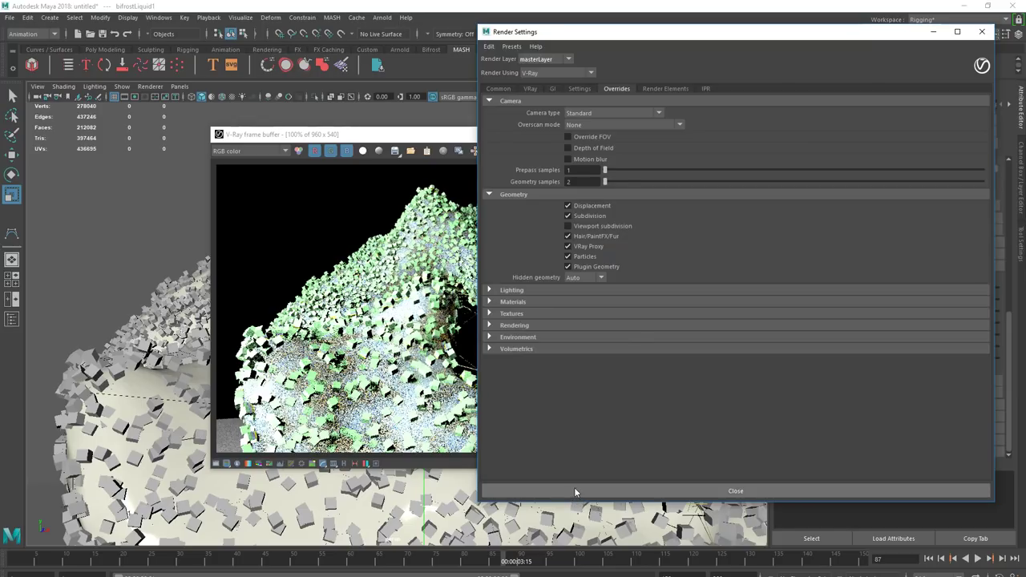
{"action": "left_click", "coordinate": [573, 487]}
{"action": "left_click", "coordinate": [722, 133]}
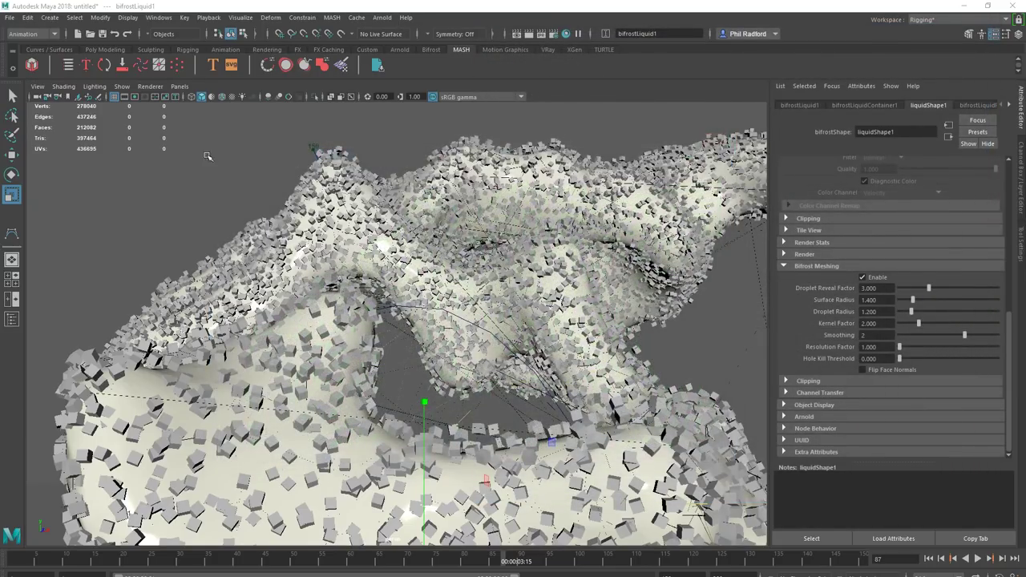
Step: Render with V-Ray directly in the perspective viewport, frame the whole liquid above the floor, and clear the selection
{"action": "left_click", "coordinate": [149, 86]}
{"action": "left_click", "coordinate": [163, 116]}
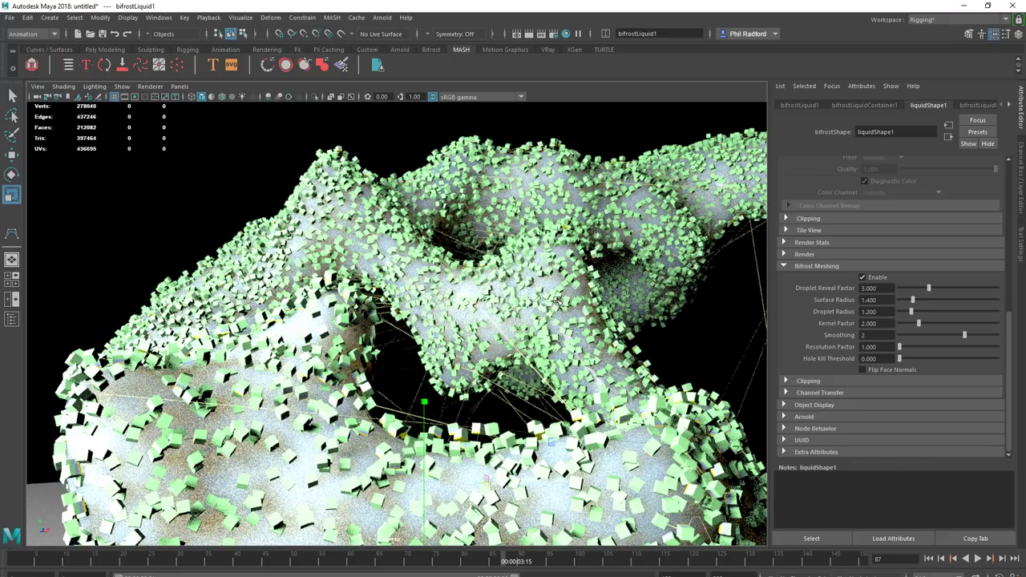
{"action": "right_click_drag", "start_coordinate": [555, 302], "coordinate": [425, 302], "text": "alt"}
{"action": "middle_click_drag", "start_coordinate": [507, 343], "coordinate": [501, 324], "text": "alt"}
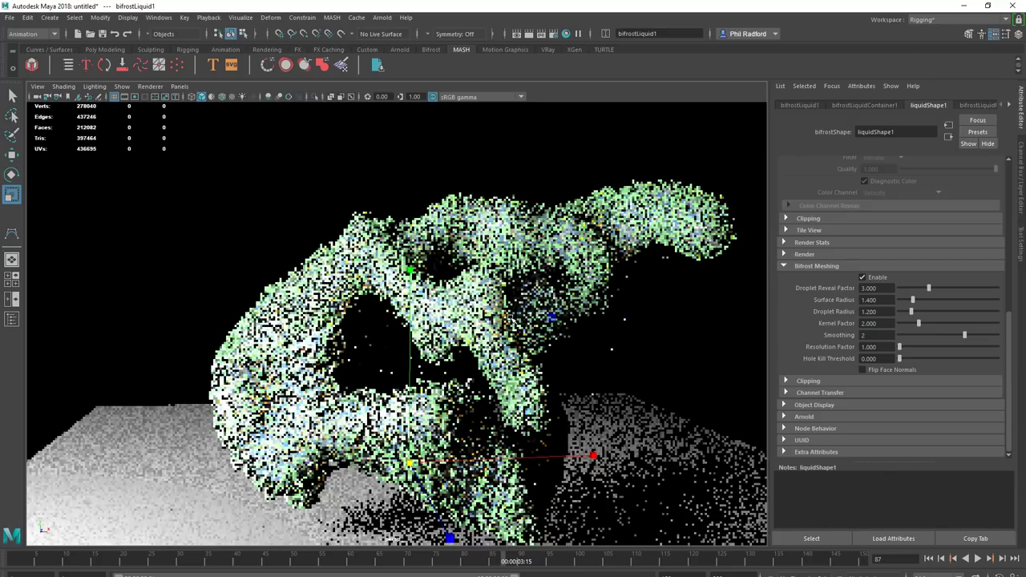
{"action": "left_click_drag", "start_coordinate": [501, 324], "coordinate": [528, 279], "text": "alt"}
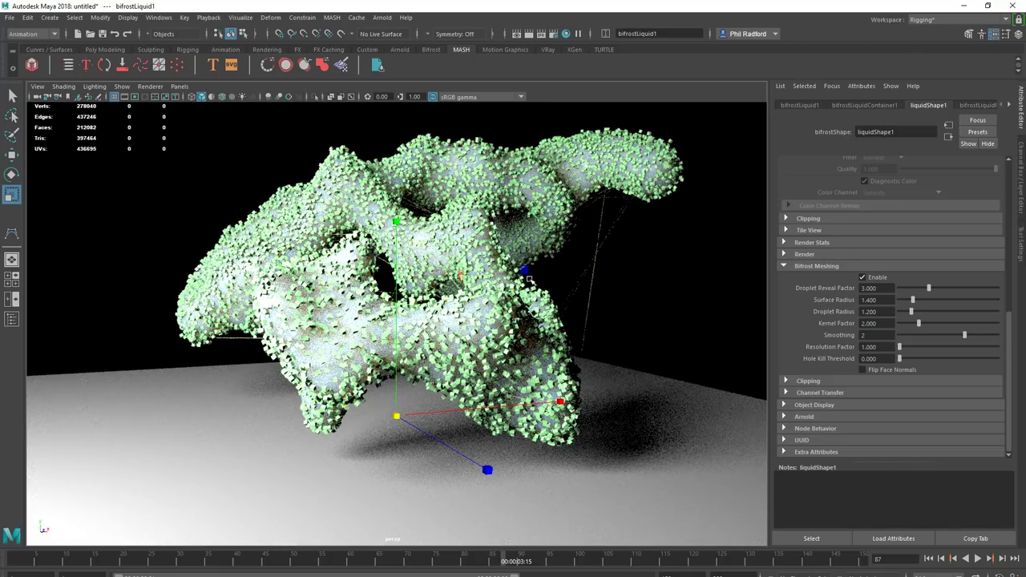
{"action": "left_click", "coordinate": [690, 258]}
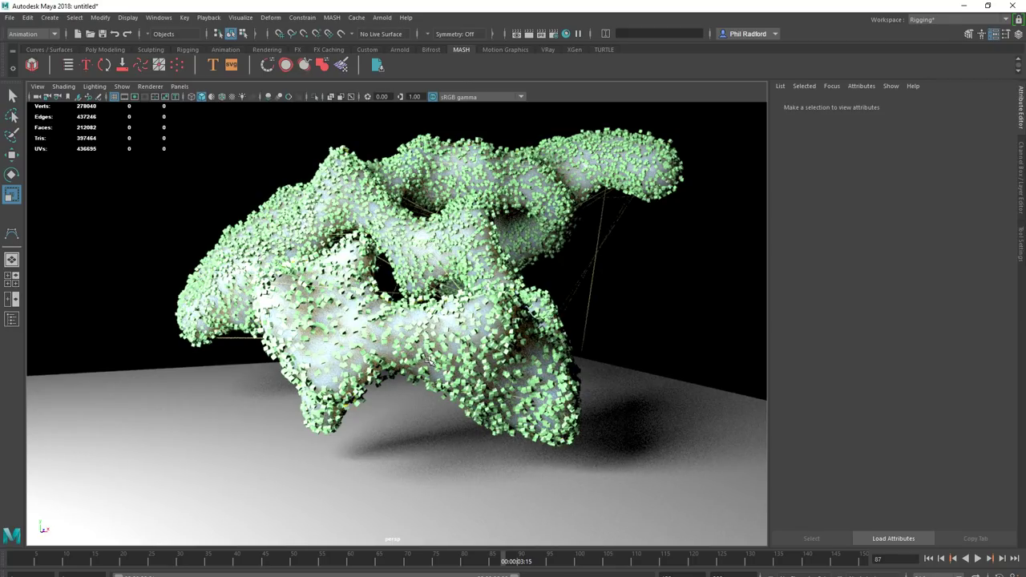
Step: Select VRayLightRect1 in the Outliner, lower its intensity multiplier to 9.444, and set its U and V sizes to 3.222
{"action": "left_click", "coordinate": [159, 16]}
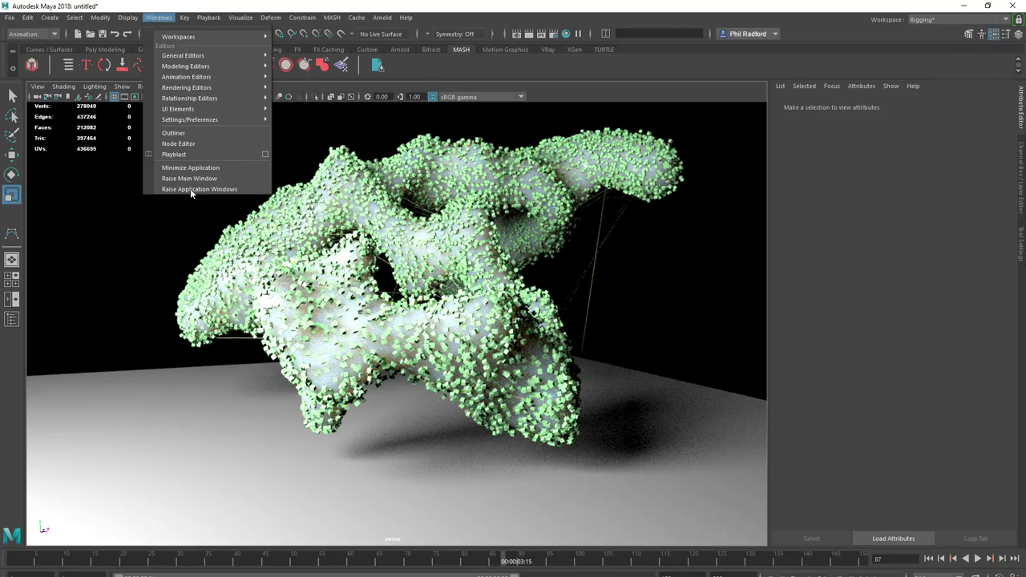
{"action": "left_click", "coordinate": [194, 144]}
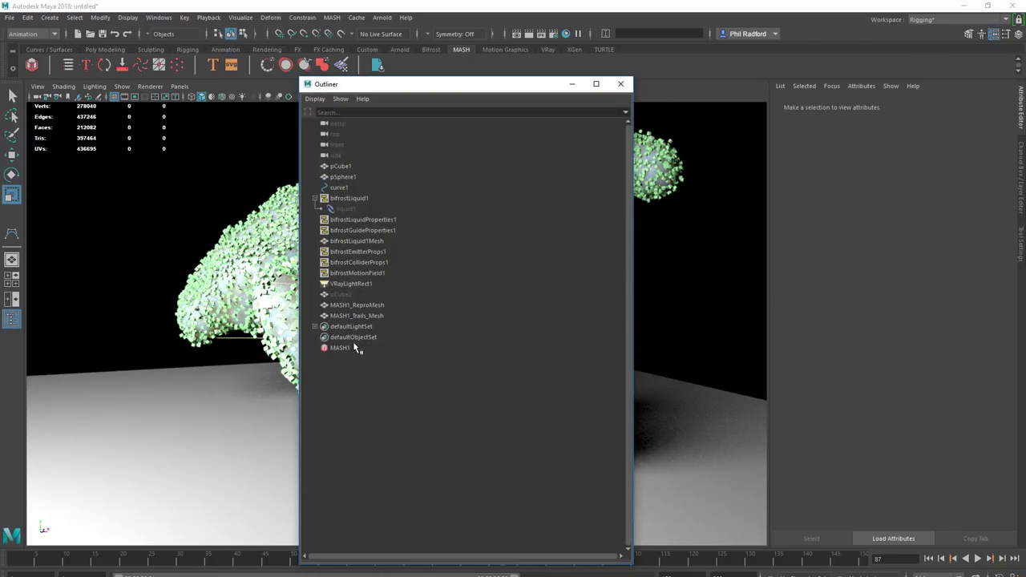
{"action": "left_click", "coordinate": [351, 283]}
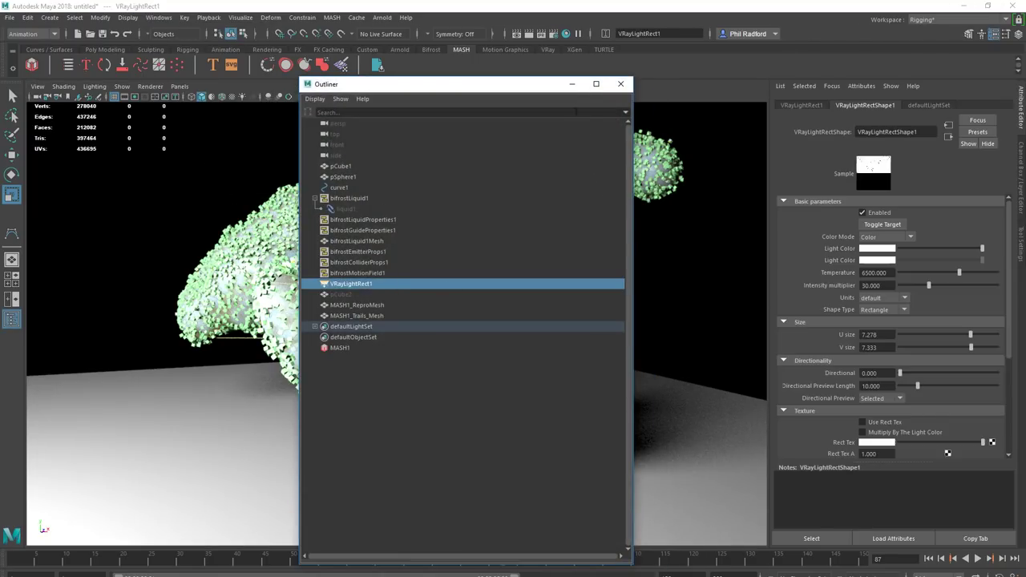
{"action": "left_click", "coordinate": [621, 83]}
{"action": "left_click_drag", "start_coordinate": [920, 276], "coordinate": [909, 276]}
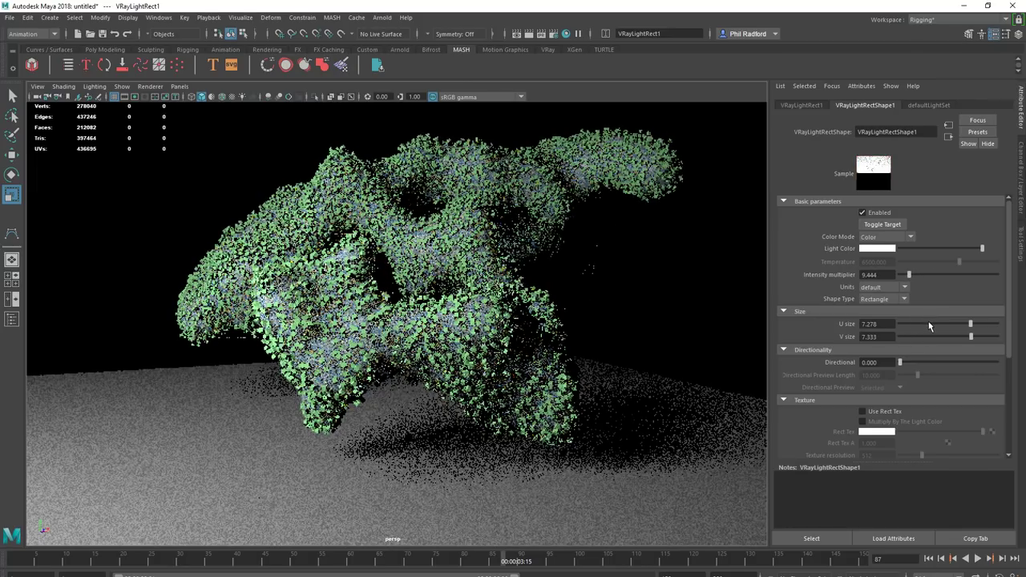
{"action": "left_click", "coordinate": [930, 324]}
{"action": "left_click", "coordinate": [931, 337]}
Step: Move the V-Ray rectangle light inwards and down until it sits close beside the front of the liquid
{"action": "left_click_drag", "start_coordinate": [567, 329], "coordinate": [297, 339], "text": "alt"}
{"action": "key", "text": "w"}
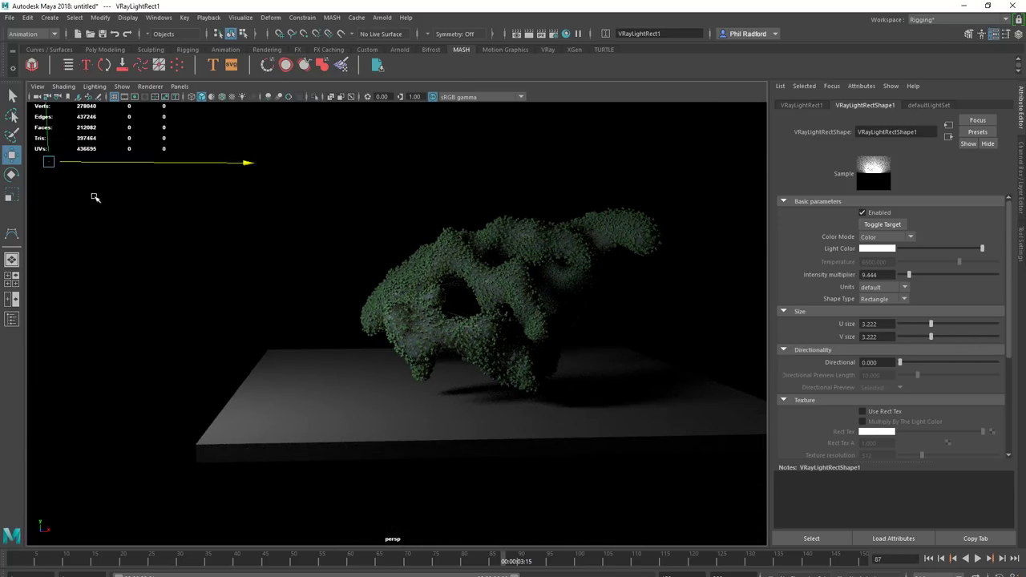
{"action": "left_click_drag", "start_coordinate": [50, 164], "coordinate": [325, 313]}
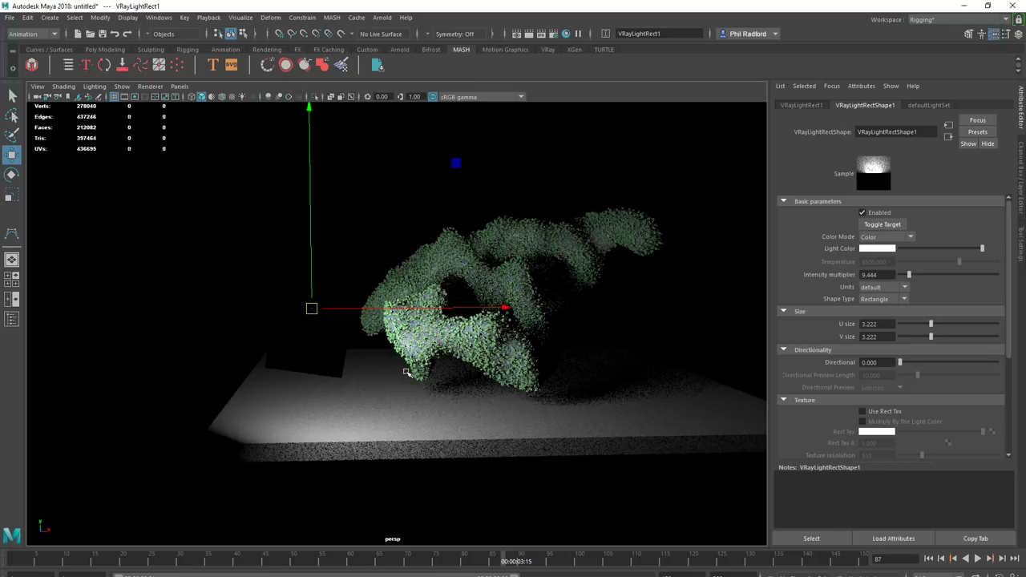
{"action": "left_click_drag", "start_coordinate": [406, 372], "coordinate": [412, 373], "text": "alt"}
{"action": "right_click_drag", "start_coordinate": [412, 373], "coordinate": [499, 388], "text": "alt"}
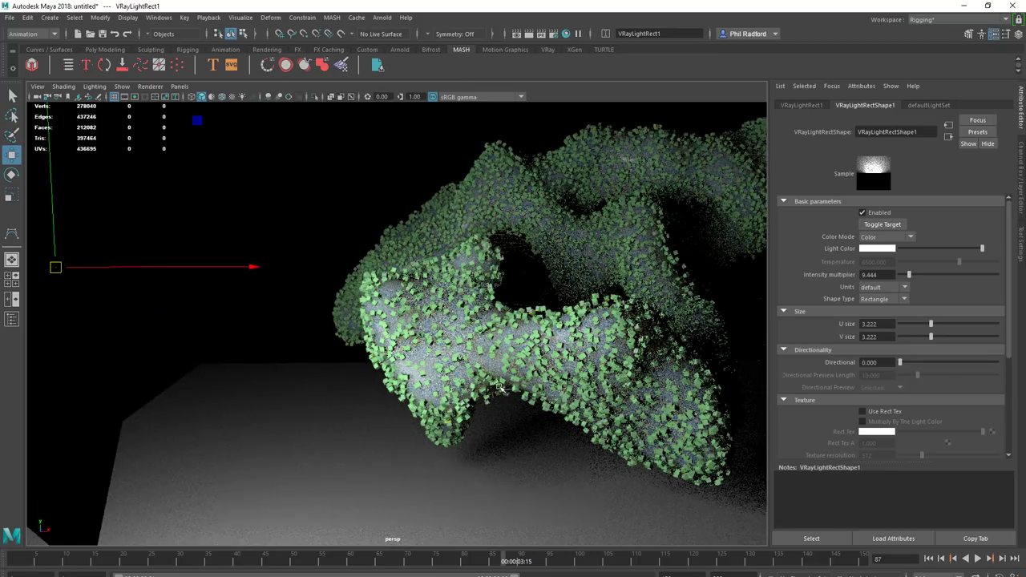
{"action": "middle_click_drag", "start_coordinate": [500, 388], "coordinate": [456, 387], "text": "alt"}
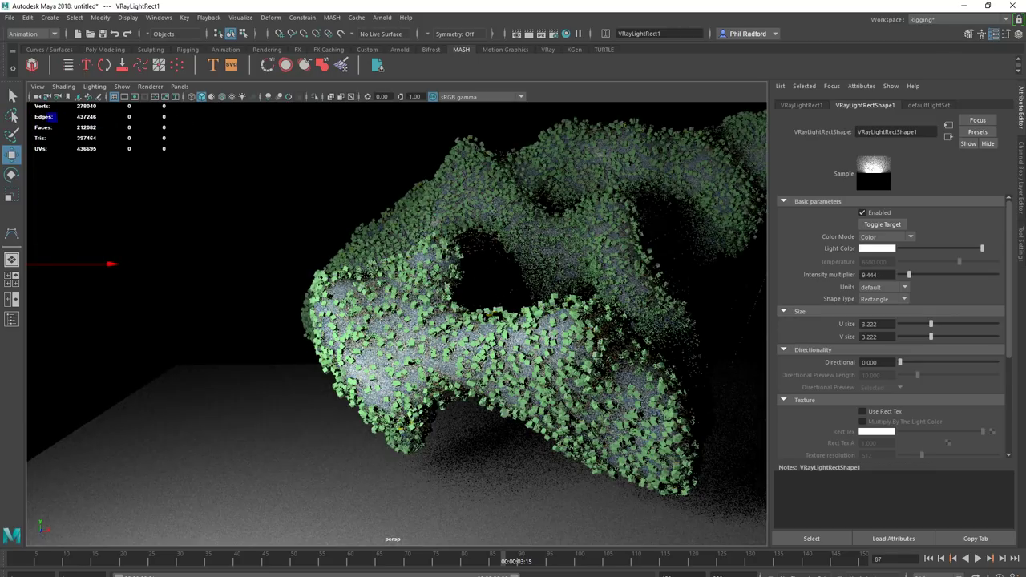
Step: Check the rectangle light's Options, including its Invisible setting
{"action": "scroll", "coordinate": [781, 363], "scroll_direction": "down", "scroll_amount": 5}
{"action": "left_click", "coordinate": [805, 334]}
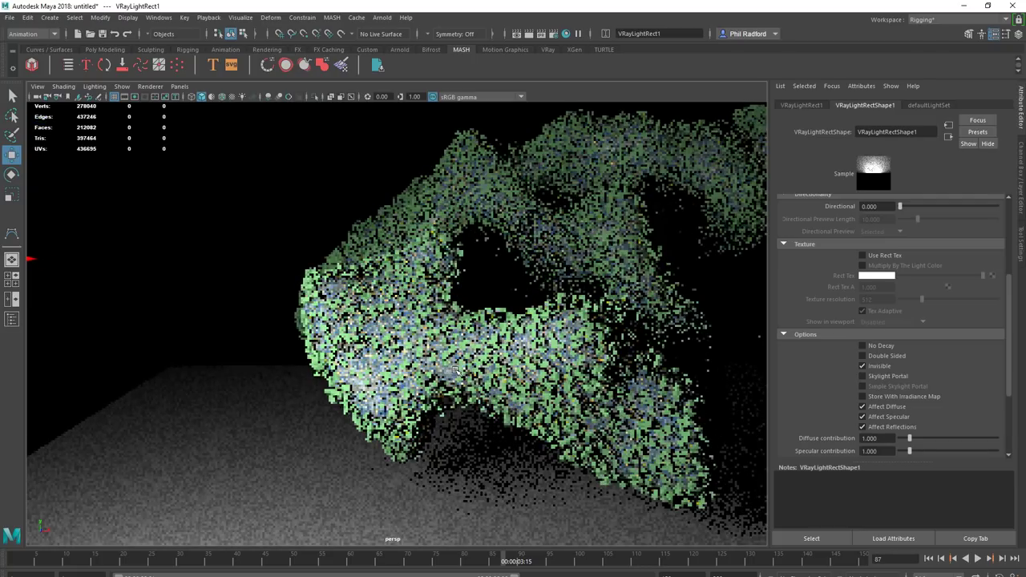
{"action": "mouse_move", "coordinate": [521, 368]}
{"action": "left_mouse_down", "text": "alt"}
{"action": "mouse_move", "coordinate": [494, 382]}
{"action": "mouse_move", "coordinate": [511, 377]}
{"action": "left_mouse_up", "text": "alt"}
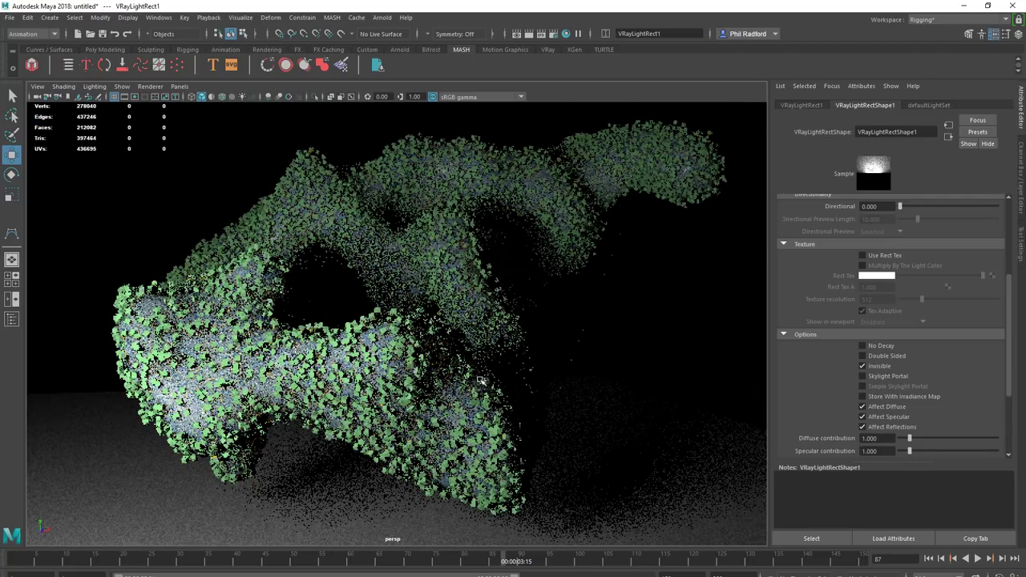
Step: Reduce the rectangle light's U and V sizes to 1.833 and raise its intensity multiplier to 40
{"action": "scroll", "coordinate": [964, 315], "scroll_direction": "up", "scroll_amount": 3}
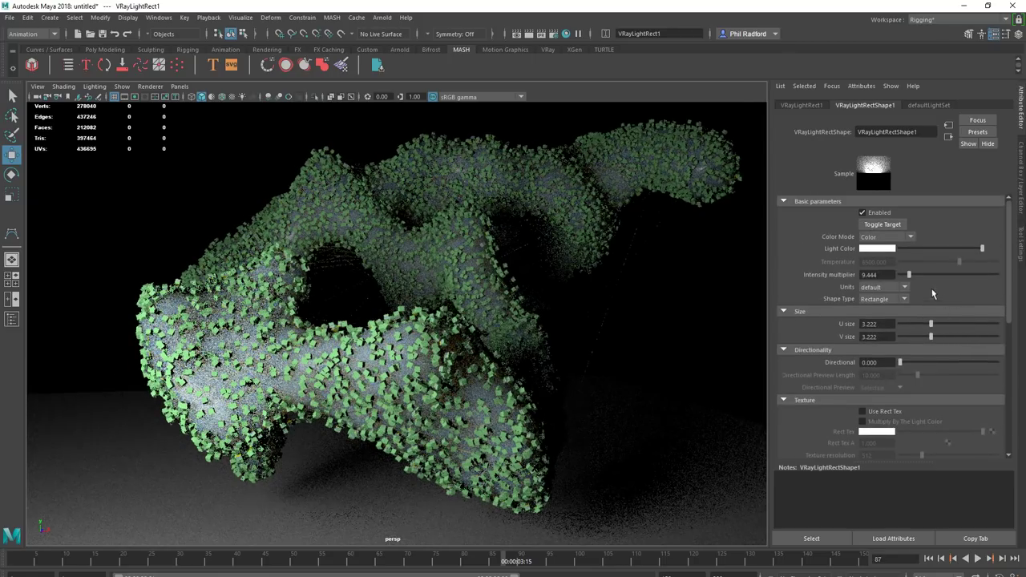
{"action": "left_click_drag", "start_coordinate": [931, 323], "coordinate": [916, 324]}
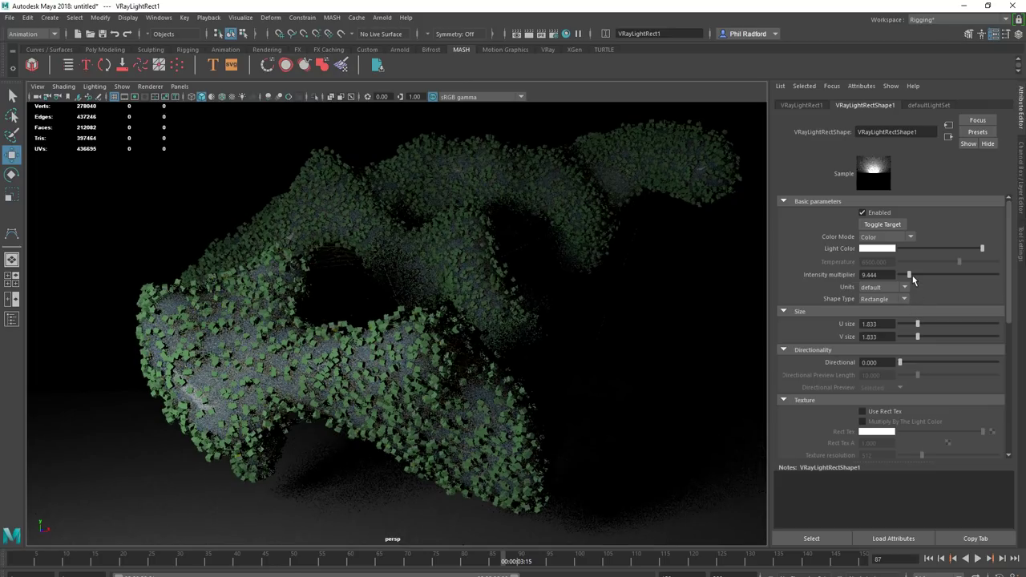
{"action": "left_click_drag", "start_coordinate": [909, 274], "coordinate": [939, 277]}
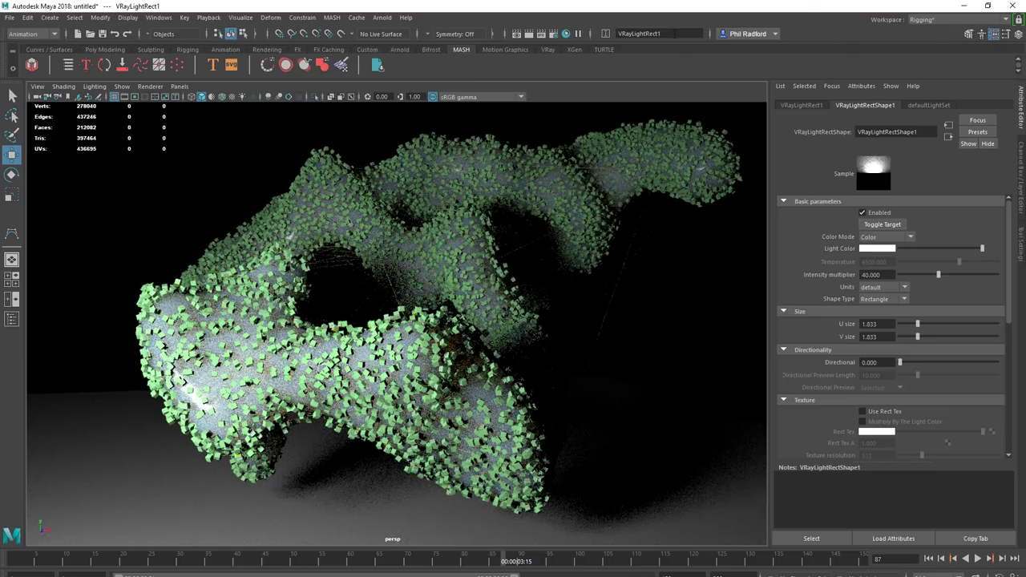
Step: Create a new VRay Mtl in Hypershade and assign it to the floor cube
{"action": "left_click", "coordinate": [565, 34]}
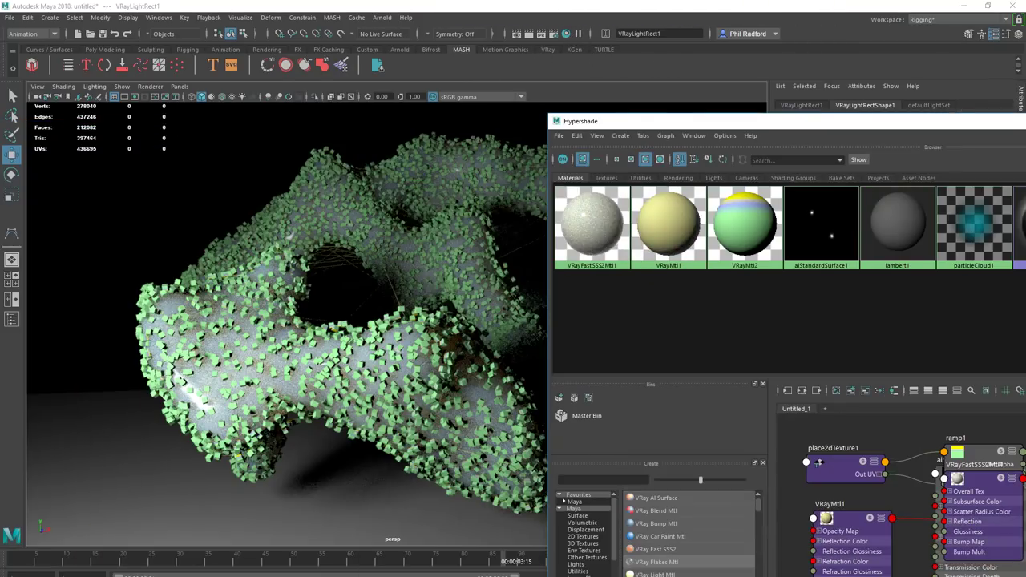
{"action": "left_click", "coordinate": [402, 507]}
{"action": "left_click_drag", "start_coordinate": [820, 121], "coordinate": [570, 43]}
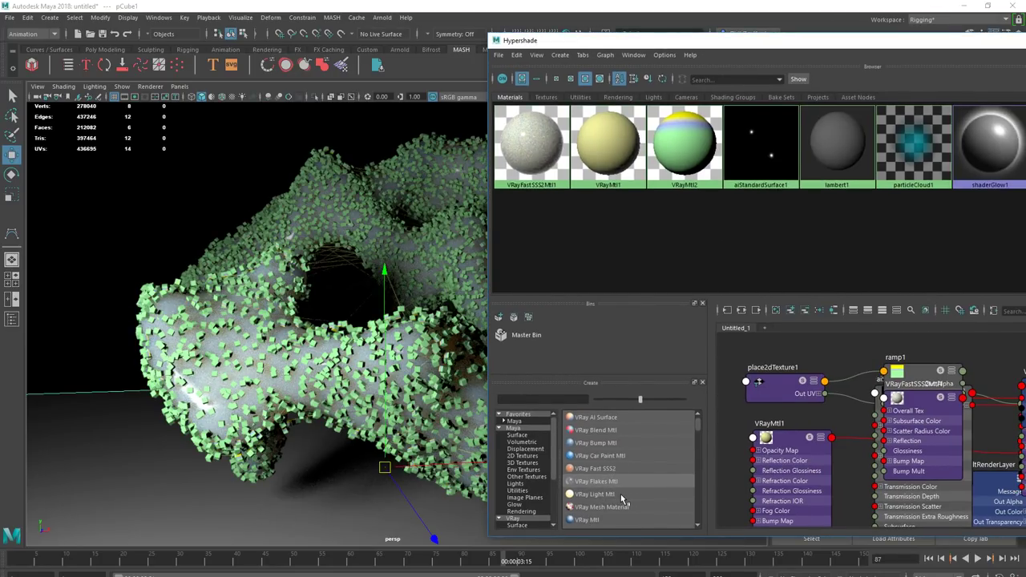
{"action": "left_click", "coordinate": [598, 522]}
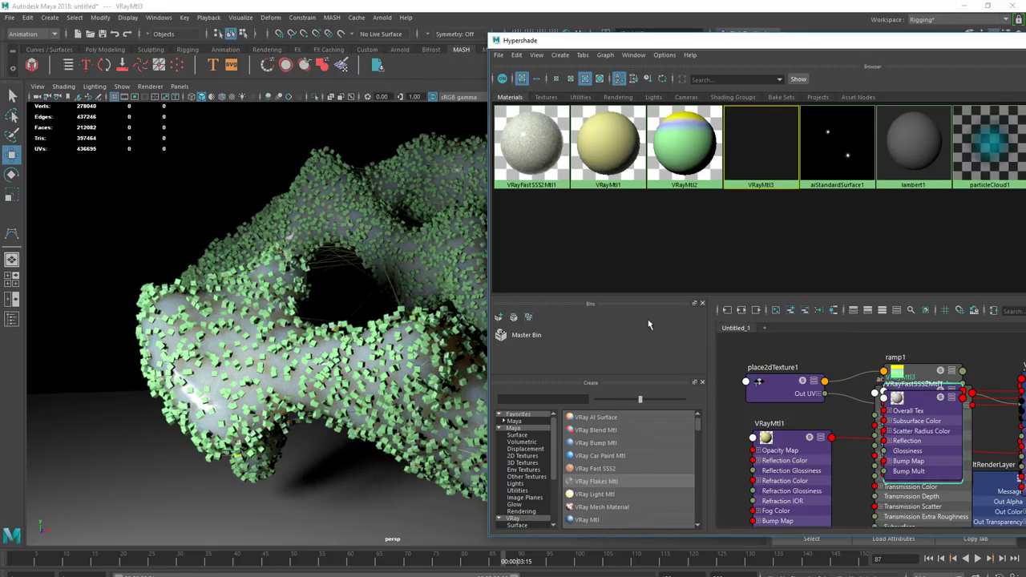
{"action": "left_click", "coordinate": [348, 511]}
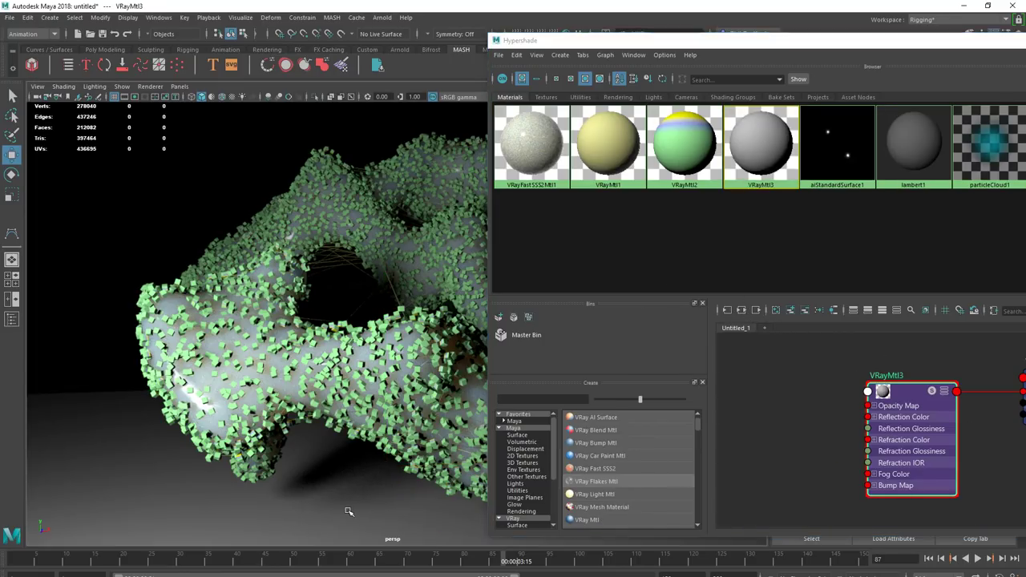
{"action": "right_click_drag", "start_coordinate": [887, 392], "coordinate": [891, 354]}
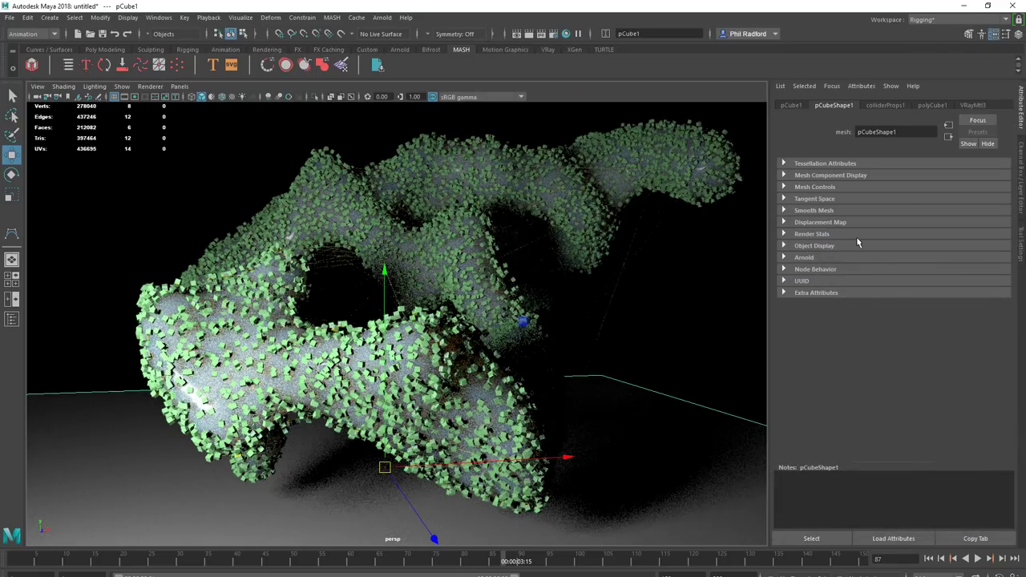
Step: Darken the diffuse colour of the floor's VRayMtl3 material to near black and clear the selection
{"action": "left_click", "coordinate": [972, 105]}
{"action": "left_click_drag", "start_coordinate": [906, 225], "coordinate": [900, 230]}
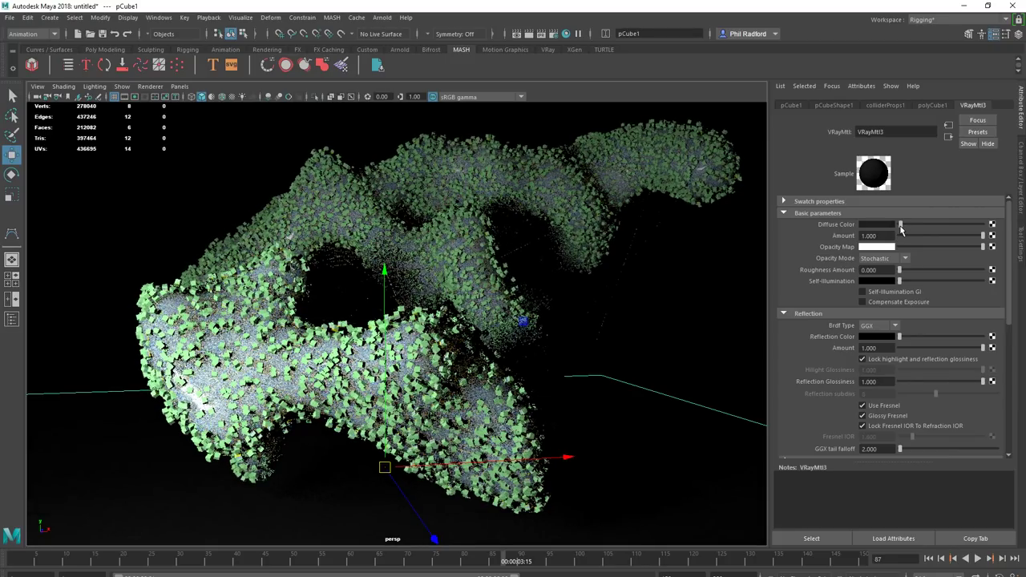
{"action": "left_click", "coordinate": [672, 322]}
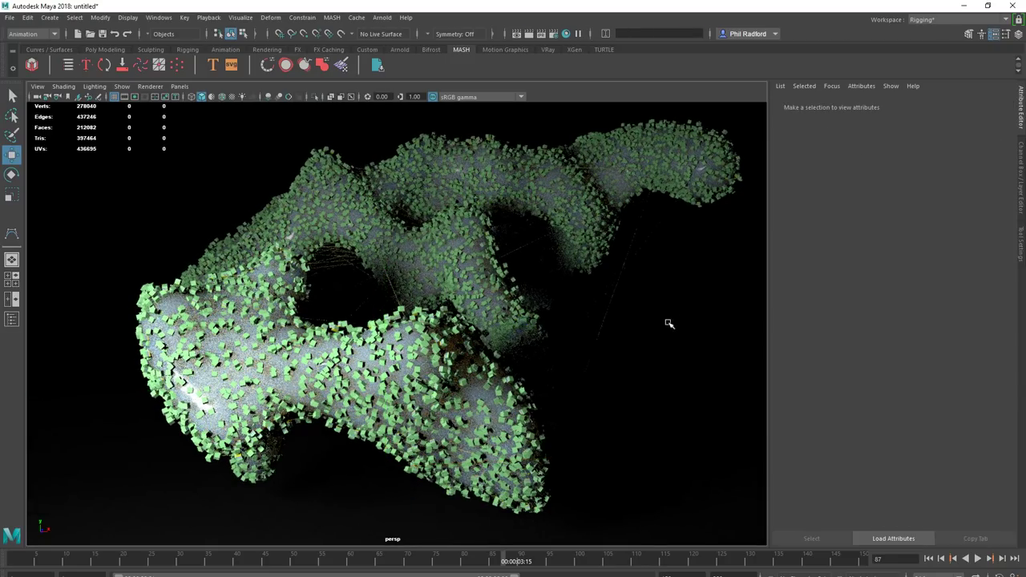
{"action": "left_click_drag", "start_coordinate": [629, 344], "coordinate": [654, 347], "text": "alt"}
{"action": "scroll", "coordinate": [668, 342], "scroll_direction": "up", "scroll_amount": 3}
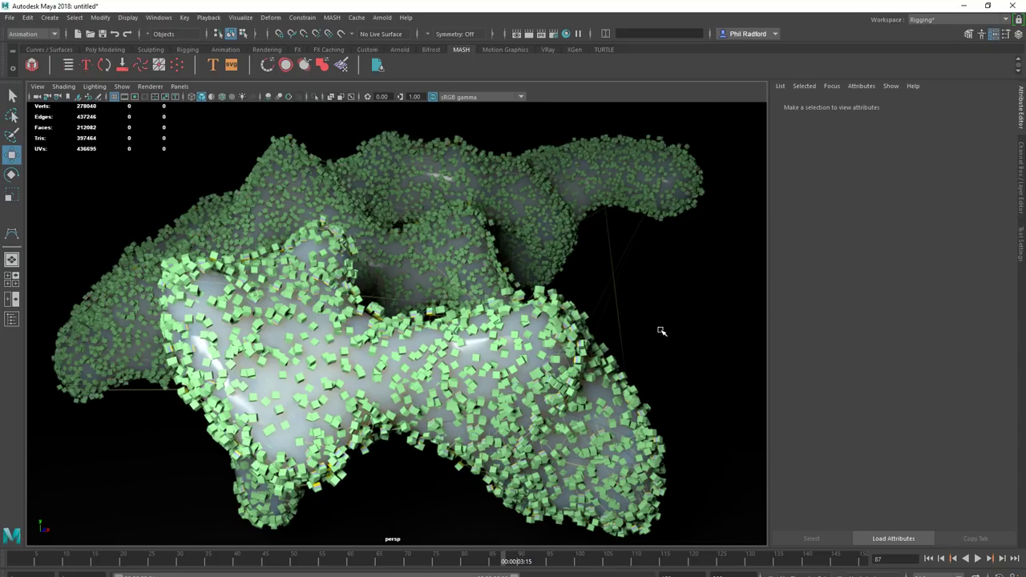
{"action": "left_click_drag", "start_coordinate": [661, 331], "coordinate": [658, 330], "text": "alt"}
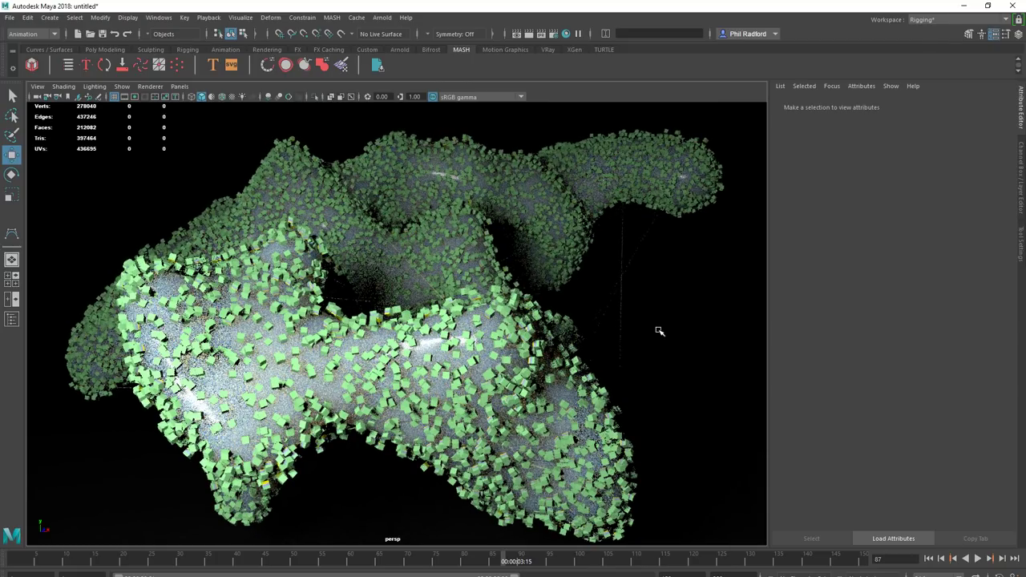